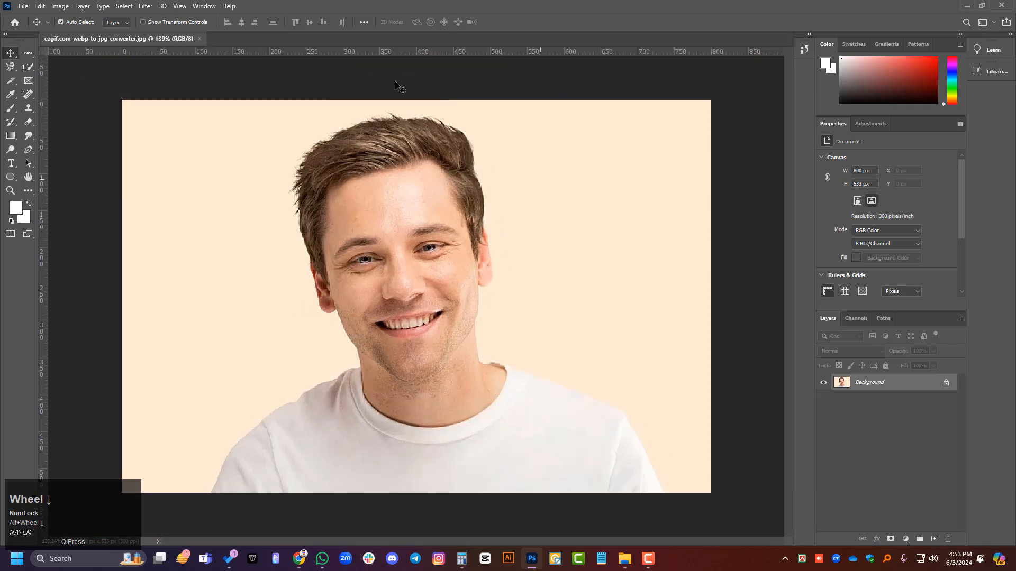
Step: Choose the Lasso Tool and the Object Selection Tool in their tool groups, and return to the Move Tool
{"action": "scroll", "coordinate": [74, 126], "scroll_direction": "up", "scroll_amount": 1}
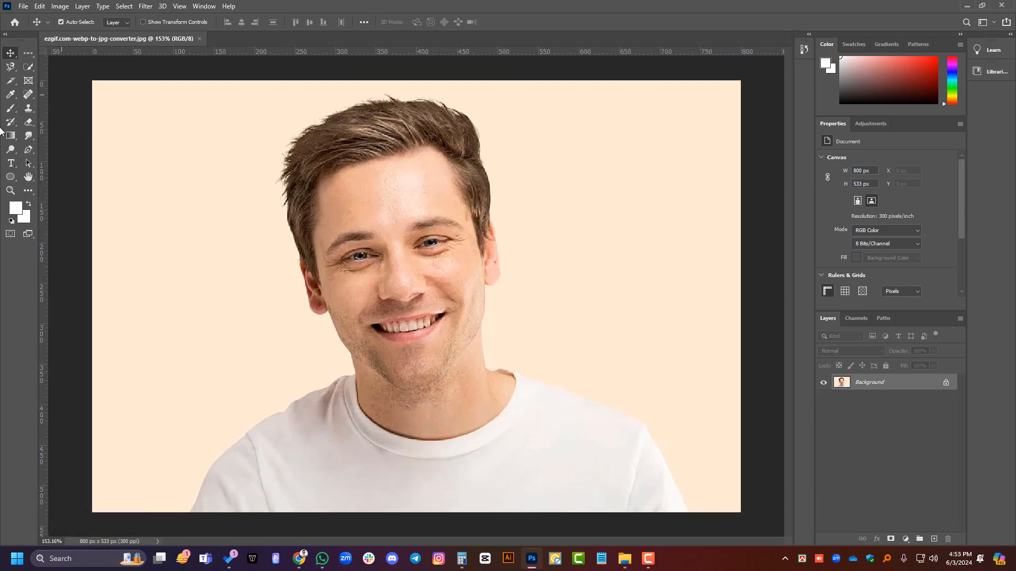
{"action": "right_click", "coordinate": [11, 67]}
{"action": "left_click", "coordinate": [73, 66]}
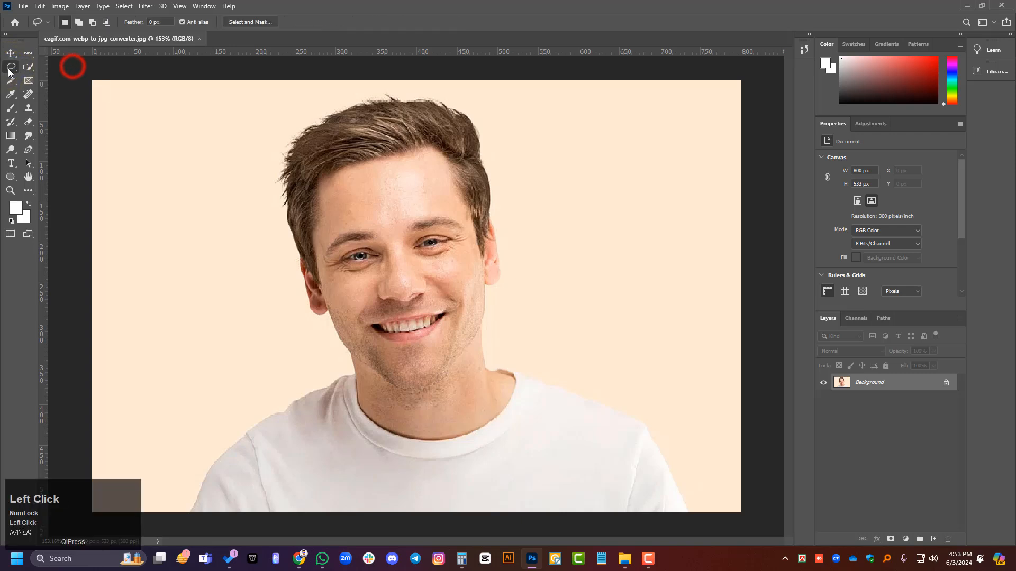
{"action": "right_click", "coordinate": [28, 66]}
{"action": "left_click", "coordinate": [73, 67]}
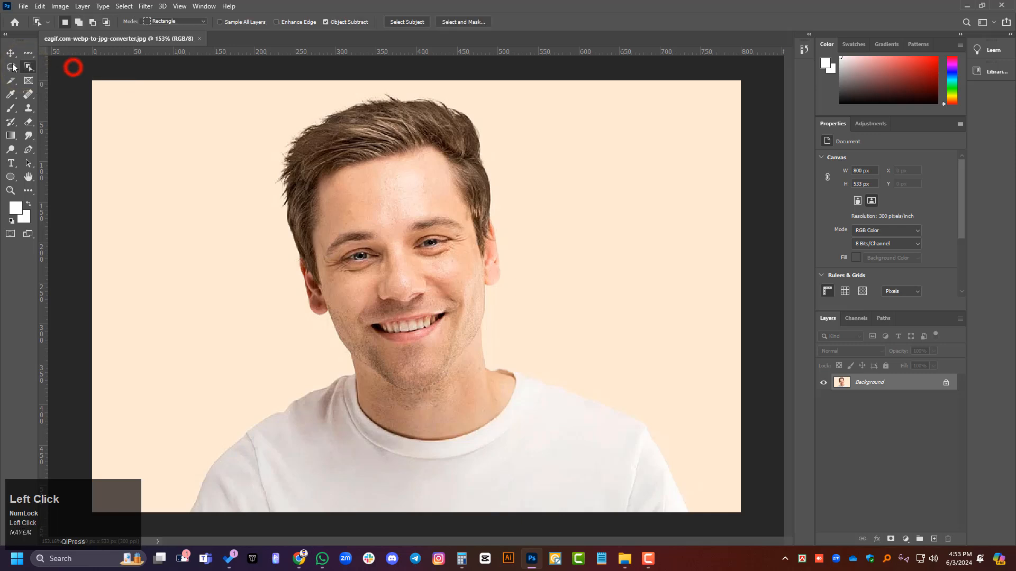
{"action": "left_click", "coordinate": [10, 53]}
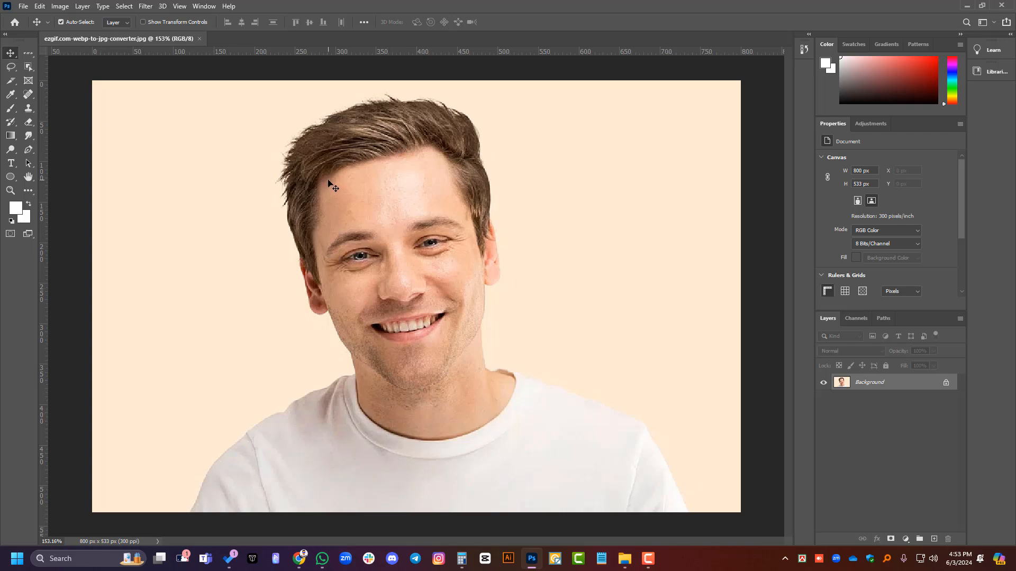
{"action": "scroll", "coordinate": [440, 276], "scroll_direction": "down", "scroll_amount": 1, "text": "alt"}
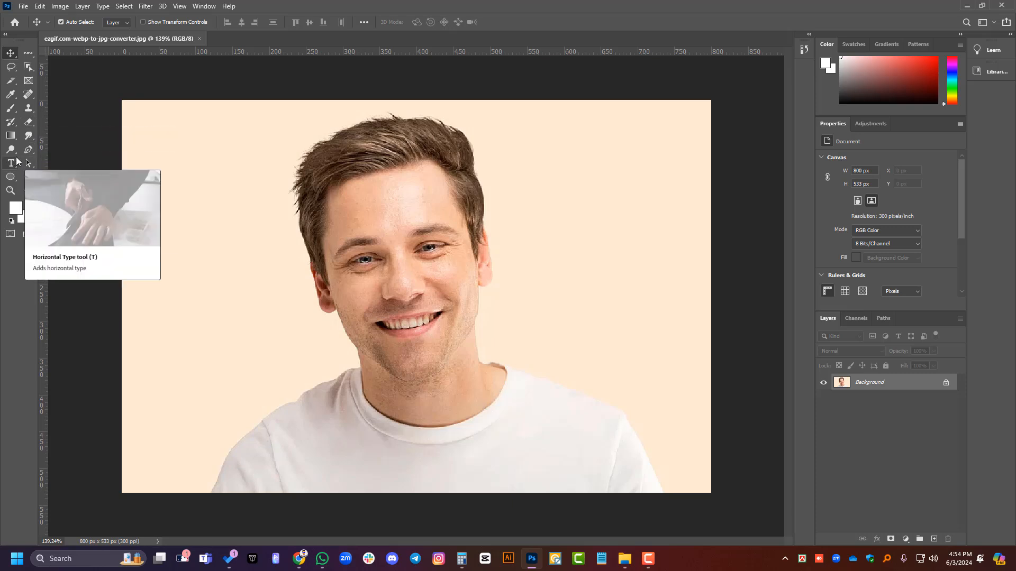
{"action": "right_click", "coordinate": [31, 95]}
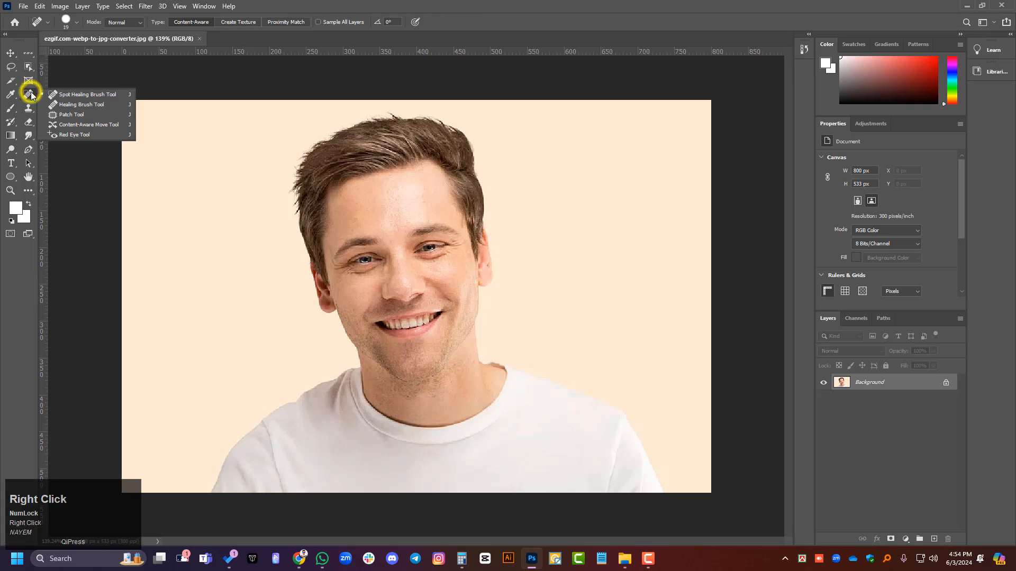
{"action": "right_click", "coordinate": [31, 108]}
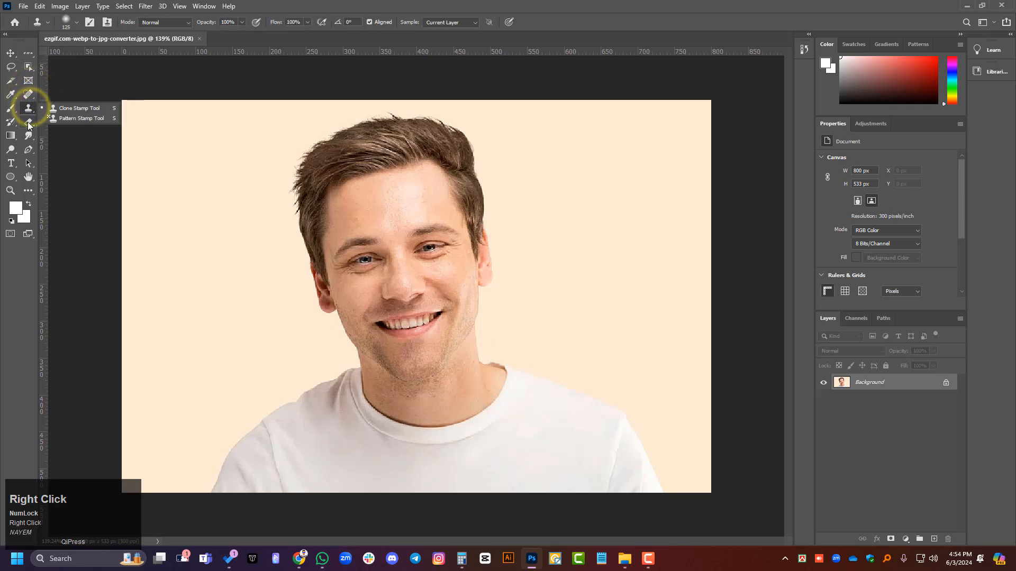
{"action": "right_click", "coordinate": [29, 121]}
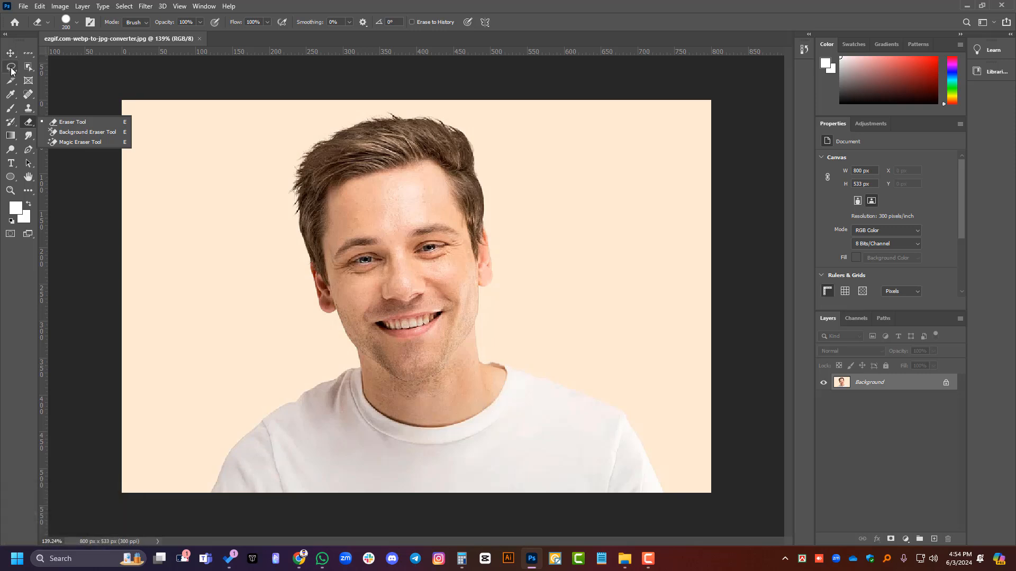
{"action": "left_click", "coordinate": [10, 53]}
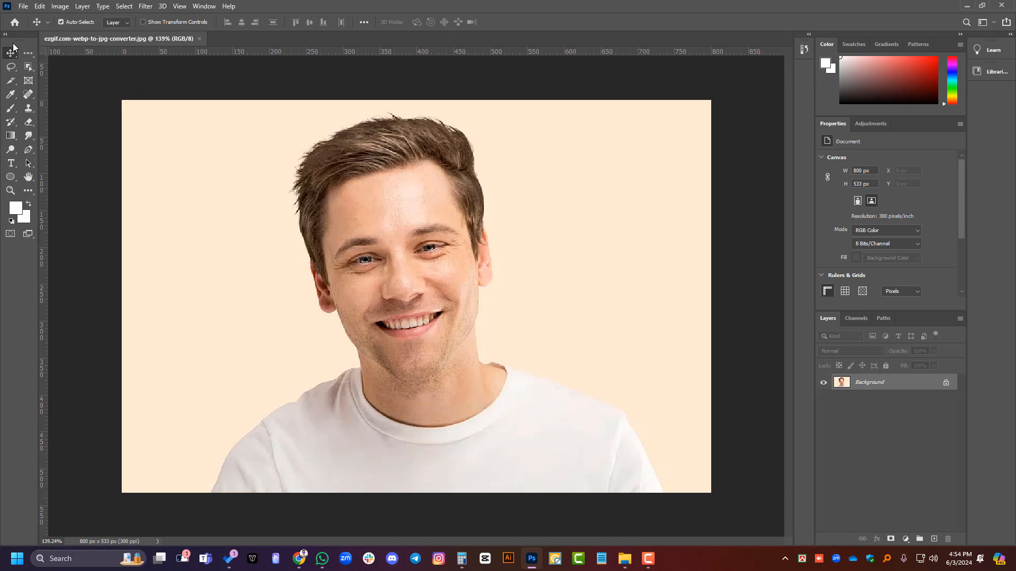
{"action": "right_click", "coordinate": [10, 95]}
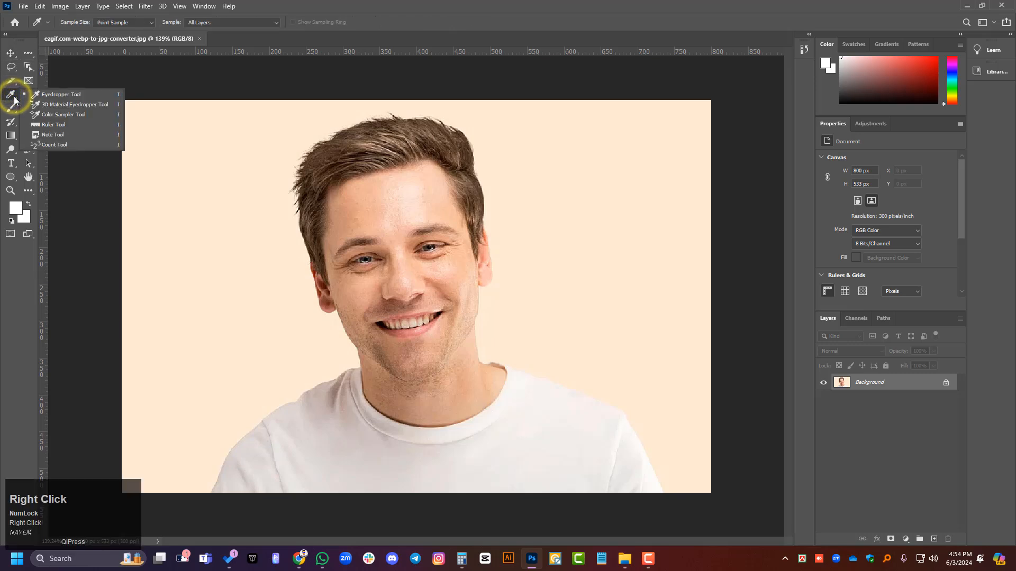
Step: Replace the Slice Tool with the Crop Tool in its tool group and activate it on the portrait
{"action": "right_click", "coordinate": [11, 80]}
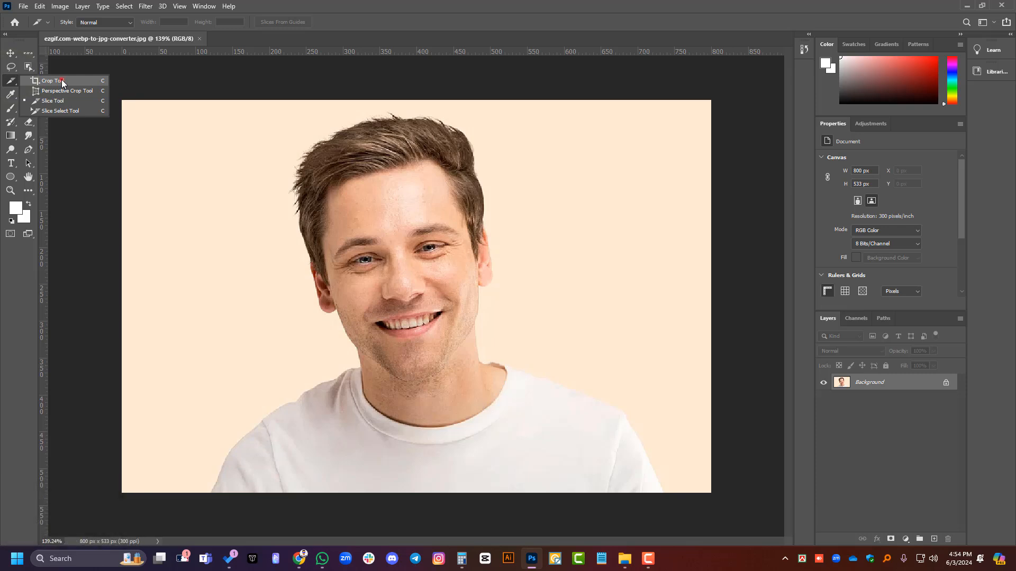
{"action": "left_click", "coordinate": [61, 81]}
{"action": "left_click", "coordinate": [10, 53]}
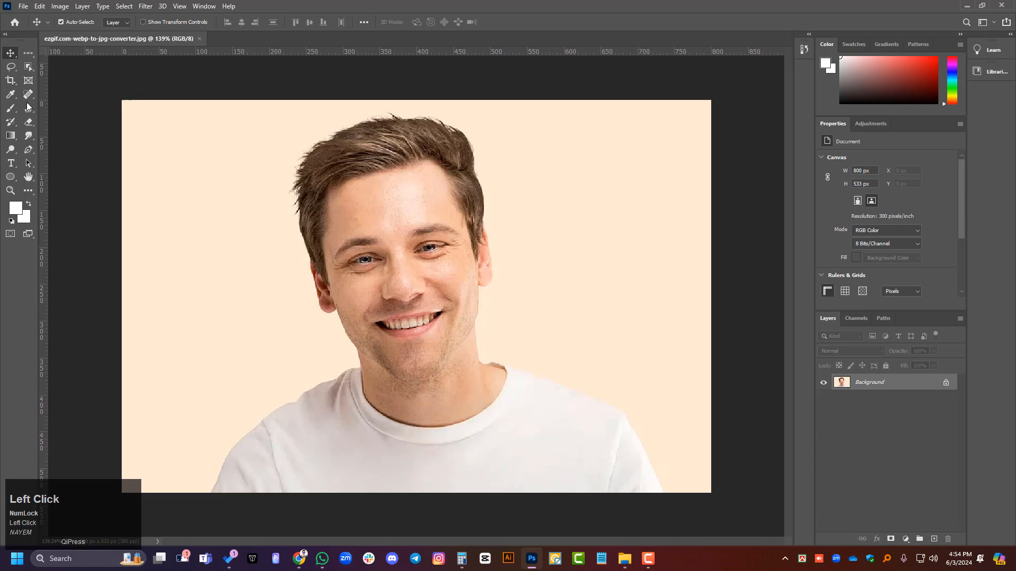
{"action": "left_click", "coordinate": [11, 80]}
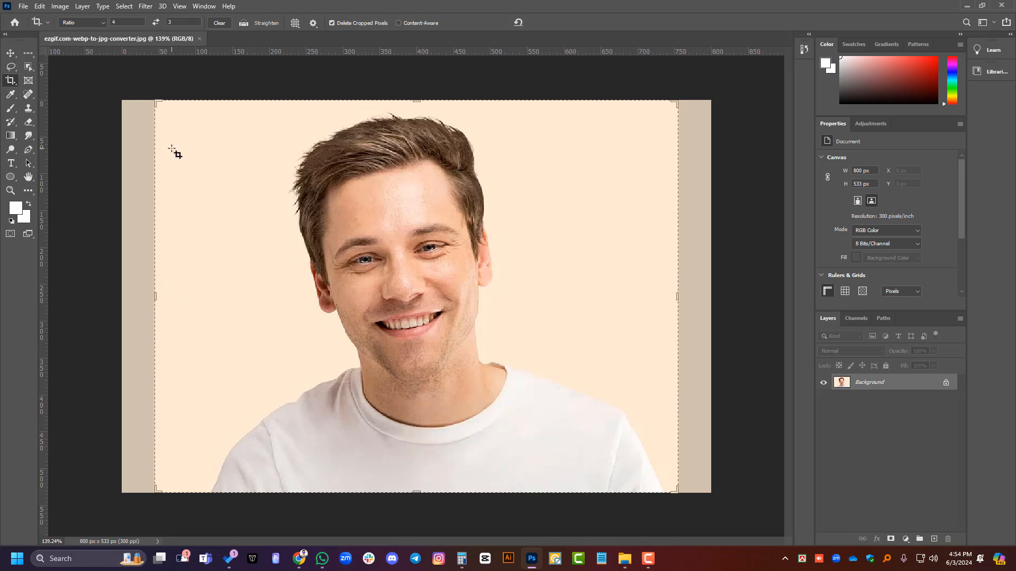
{"action": "scroll", "coordinate": [175, 152], "scroll_direction": "up", "scroll_amount": 1, "text": "alt"}
{"action": "scroll", "coordinate": [103, 319], "scroll_direction": "up", "scroll_amount": 1, "text": "alt"}
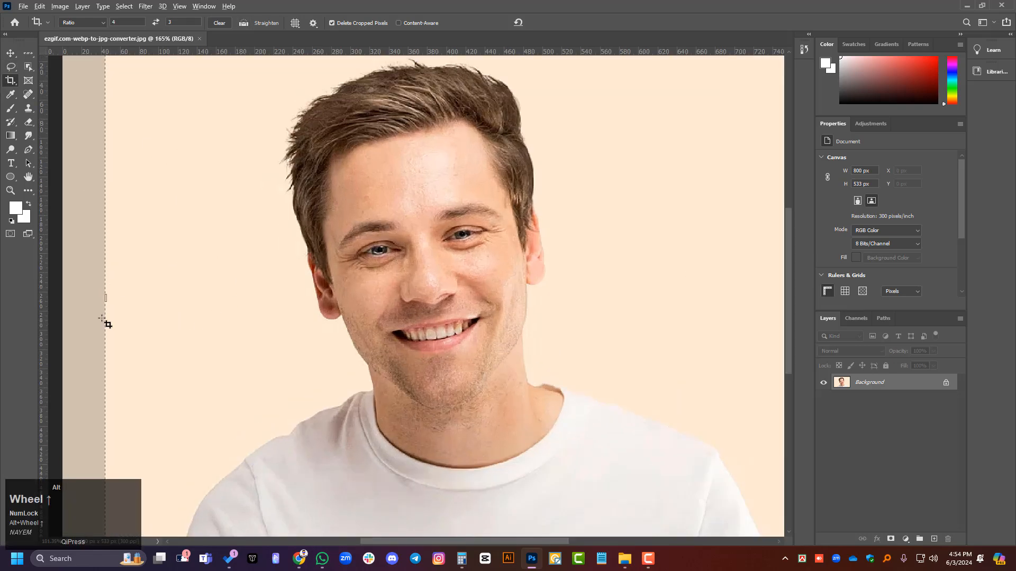
{"action": "scroll", "coordinate": [103, 319], "scroll_direction": "down", "scroll_amount": 2, "text": "alt"}
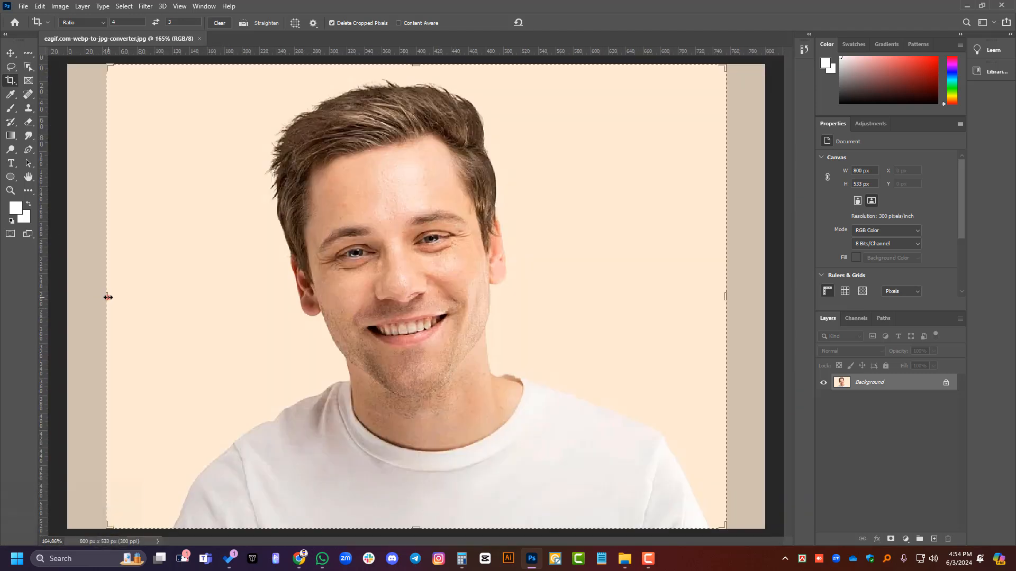
{"action": "left_click_drag", "start_coordinate": [108, 297], "coordinate": [138, 296]}
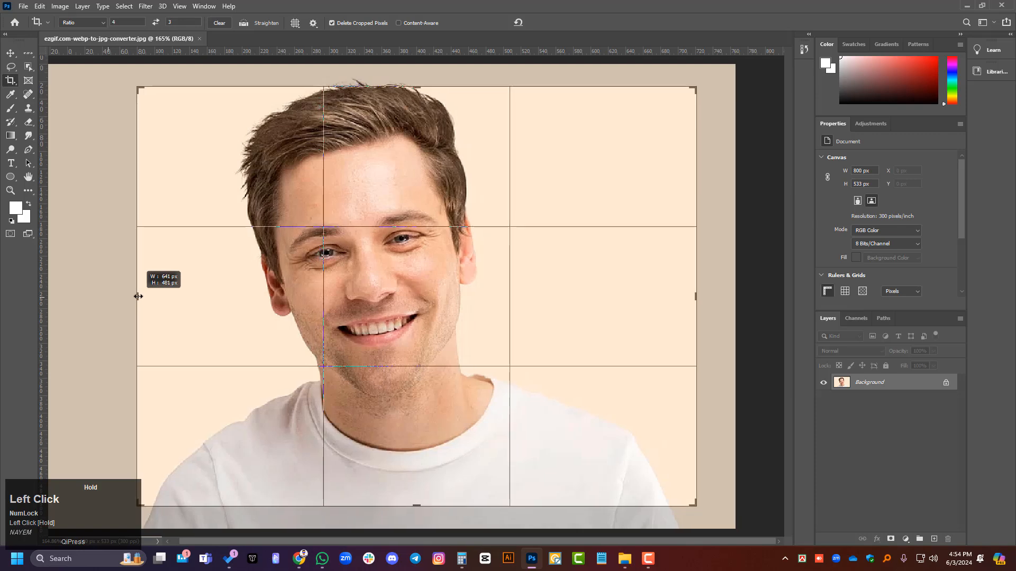
{"action": "left_click_drag", "start_coordinate": [138, 296], "coordinate": [164, 293]}
{"action": "key", "text": "ctrl+z"}
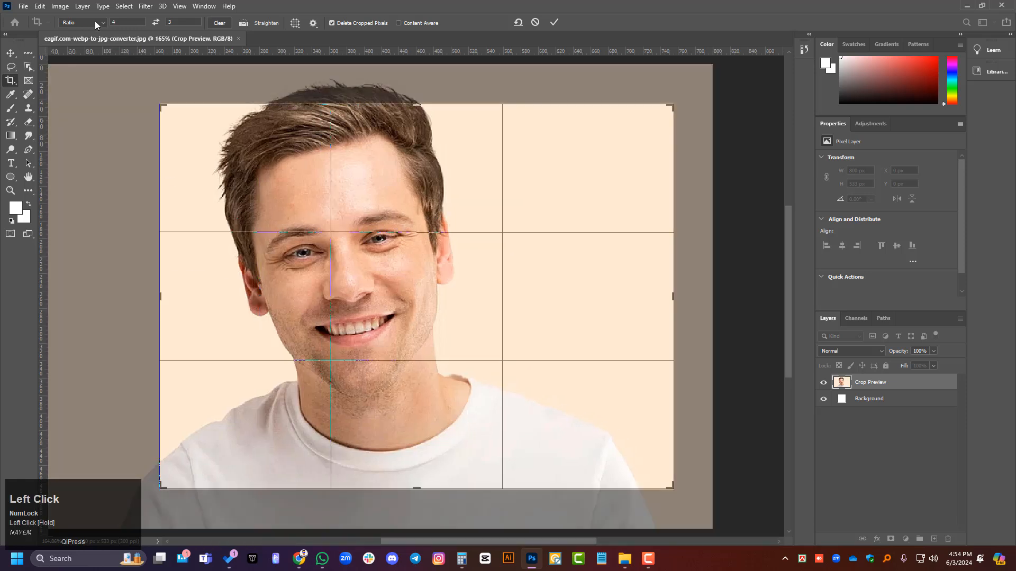
{"action": "left_click", "coordinate": [220, 23]}
{"action": "key", "text": "ctrl+z"}
{"action": "left_click", "coordinate": [535, 24]}
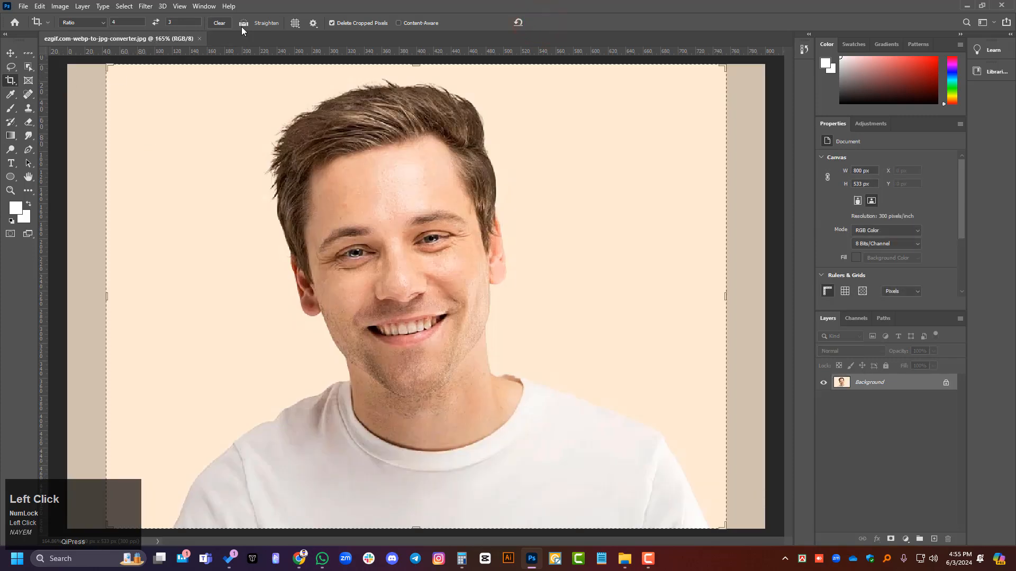
Step: Clear the crop ratio and crop the portrait freely at both sides and the upper edge to about 639 × 524 px
{"action": "left_click", "coordinate": [226, 23]}
{"action": "scroll", "coordinate": [222, 256], "scroll_direction": "down", "scroll_amount": 2, "text": "alt"}
{"action": "left_click_drag", "start_coordinate": [164, 298], "coordinate": [183, 275]}
{"action": "left_click_drag", "start_coordinate": [649, 293], "coordinate": [647, 292]}
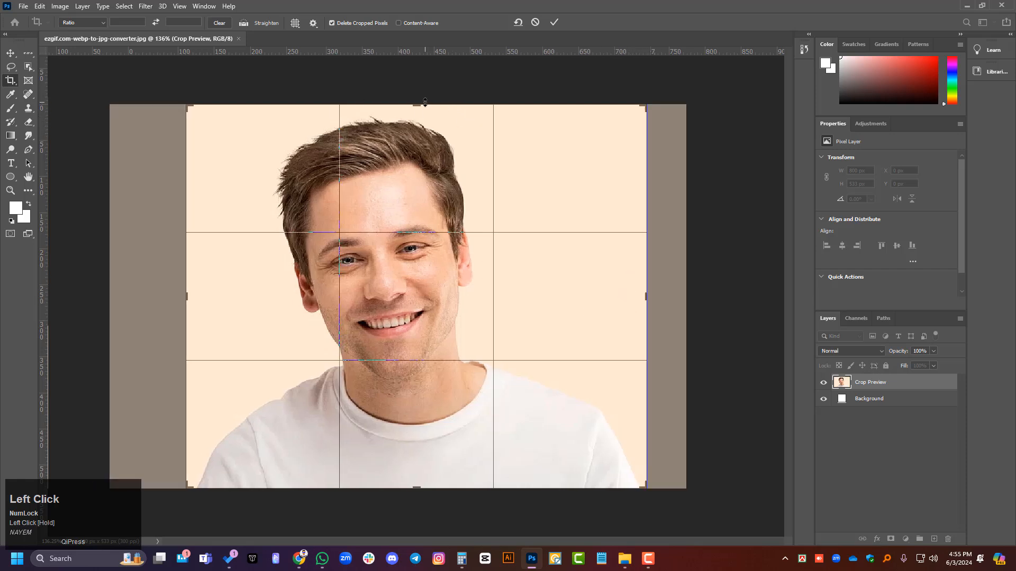
{"action": "left_click_drag", "start_coordinate": [417, 102], "coordinate": [416, 109]}
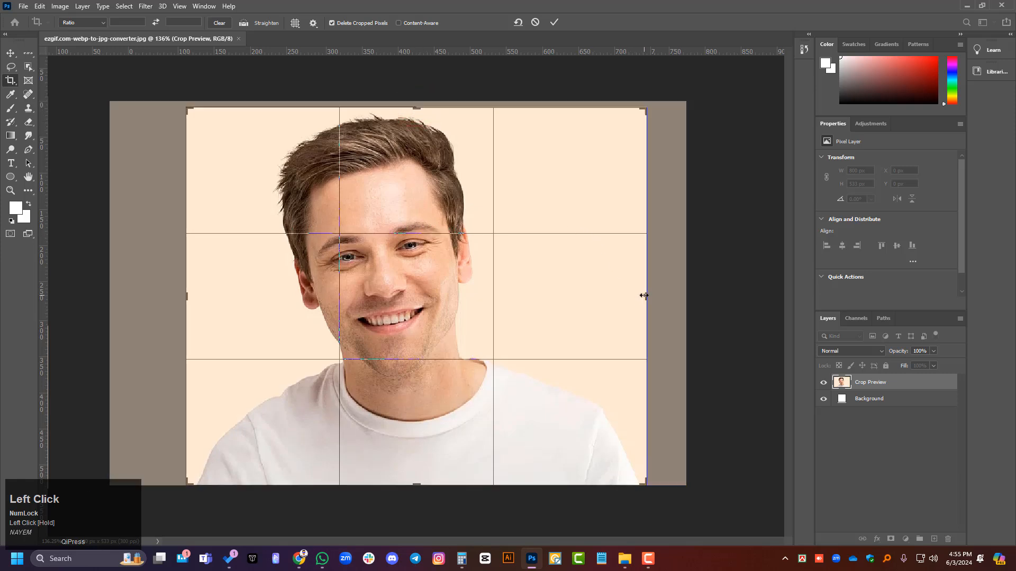
{"action": "key", "text": "Return"}
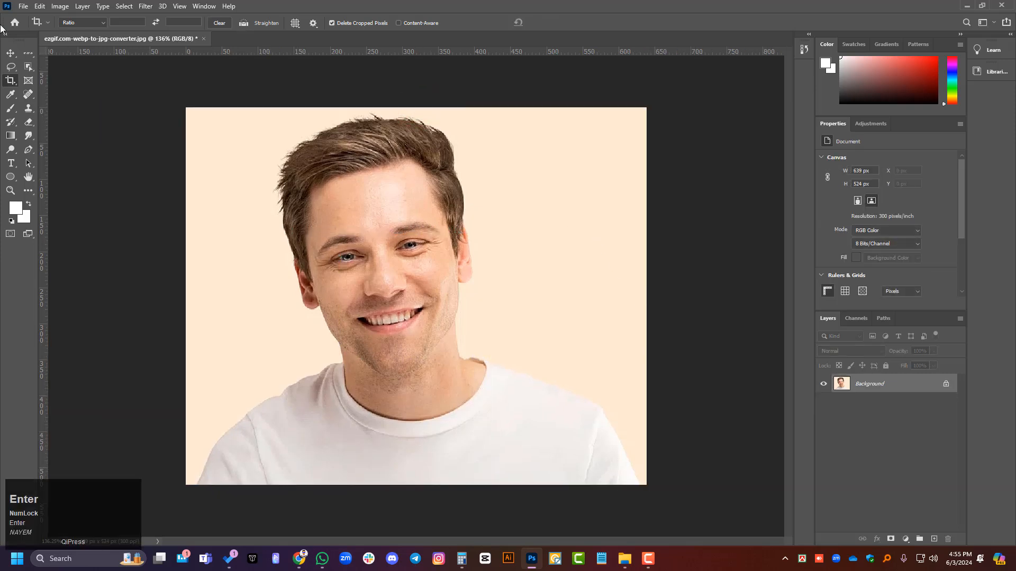
{"action": "left_click", "coordinate": [11, 53]}
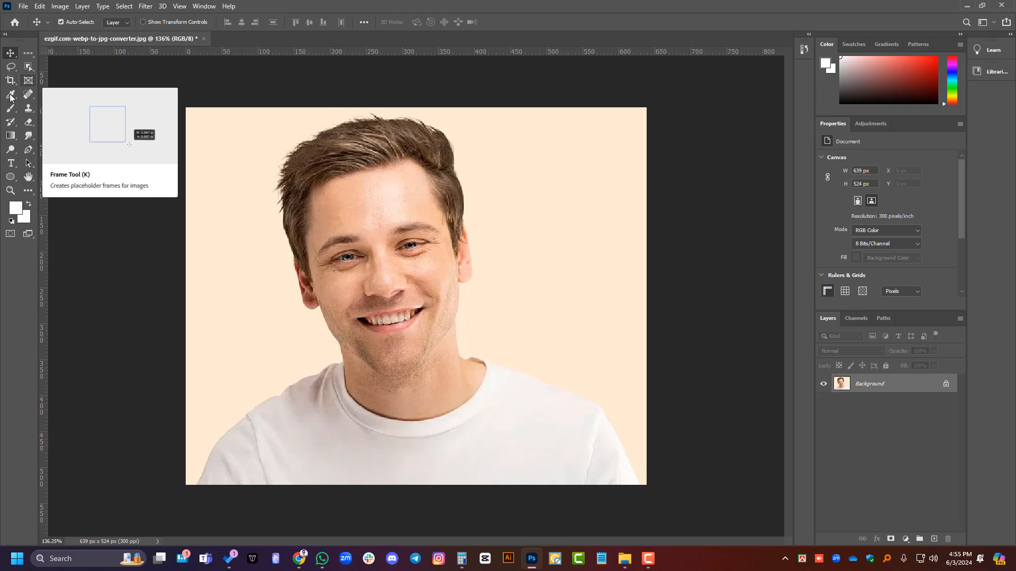
Step: Try a Perspective Crop around nearly the whole portrait with both lower corners pulled inward, and undo it
{"action": "right_click", "coordinate": [12, 83]}
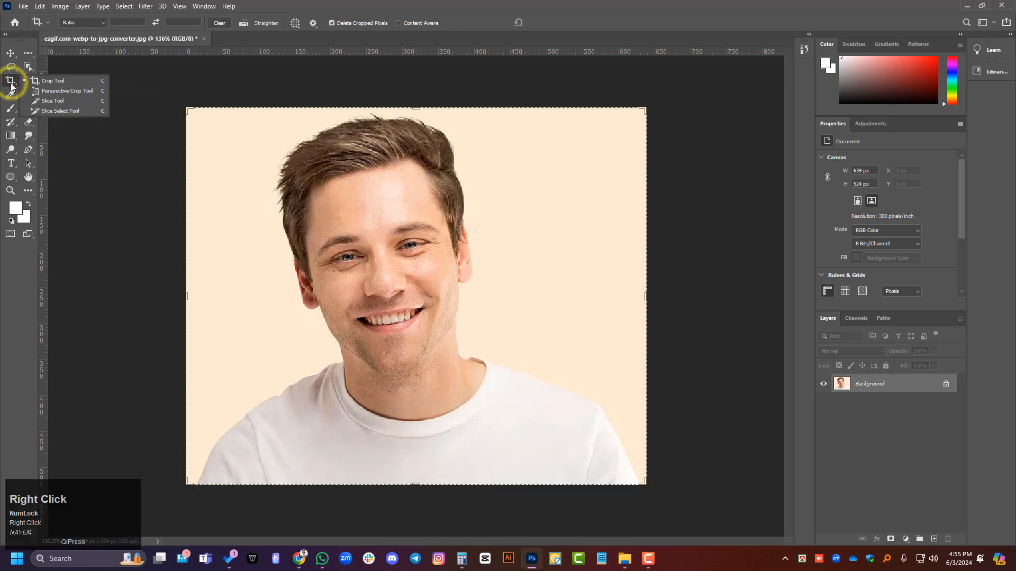
{"action": "left_click", "coordinate": [68, 91]}
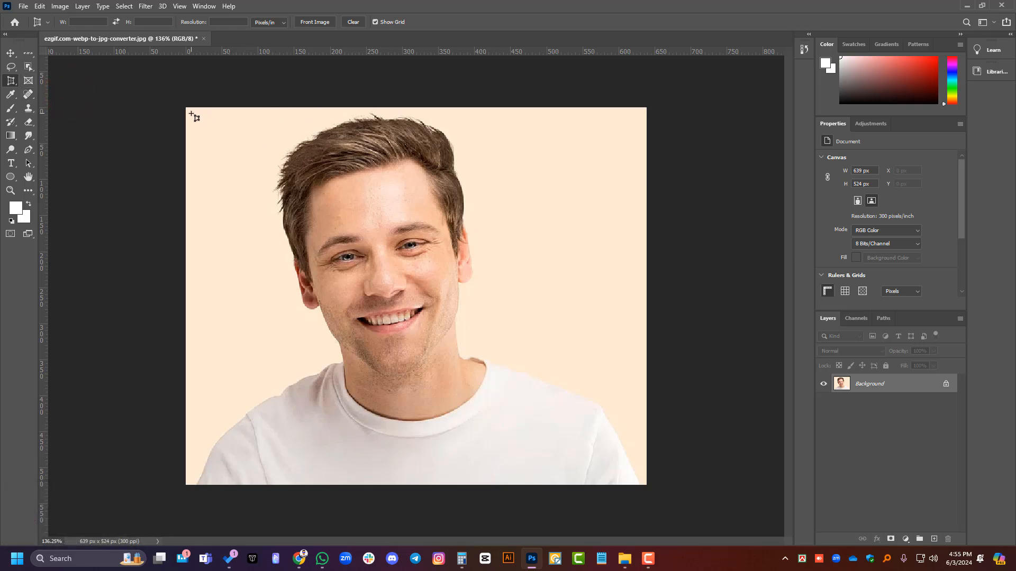
{"action": "left_click_drag", "start_coordinate": [192, 114], "coordinate": [641, 480]}
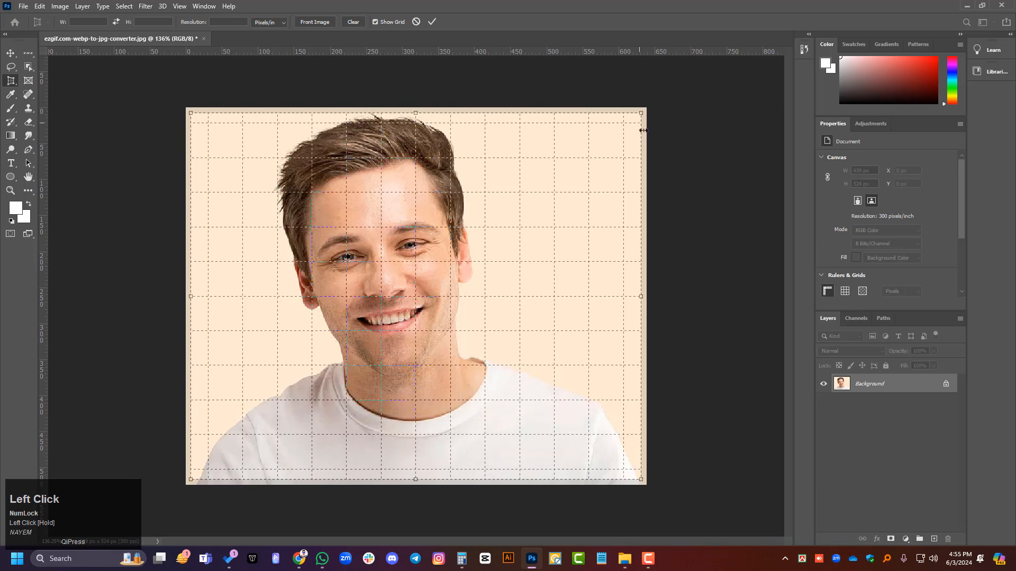
{"action": "left_click_drag", "start_coordinate": [640, 479], "coordinate": [551, 438]}
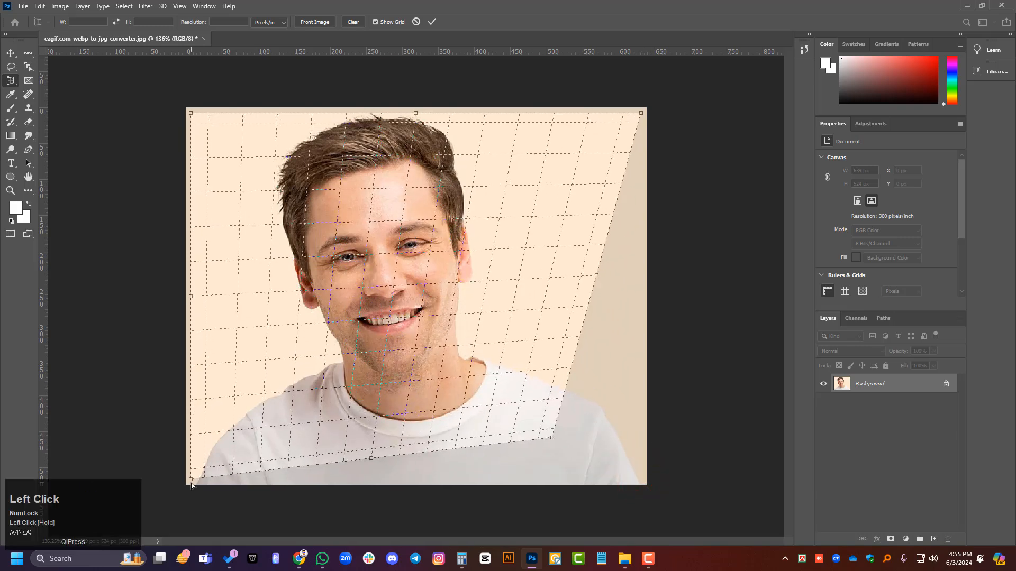
{"action": "left_click_drag", "start_coordinate": [191, 480], "coordinate": [277, 456]}
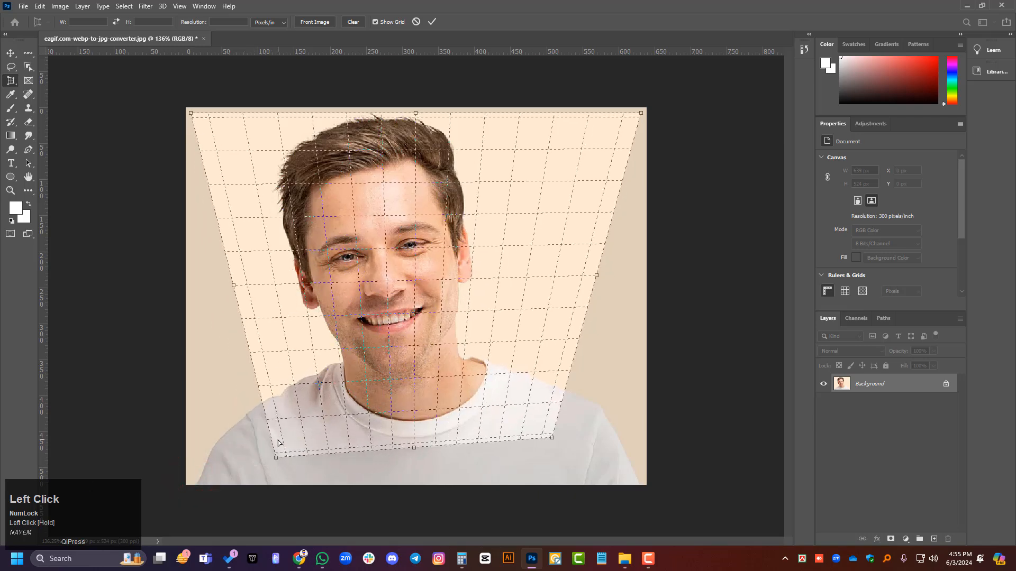
{"action": "key", "text": "Return"}
{"action": "key", "text": "ctrl+z"}
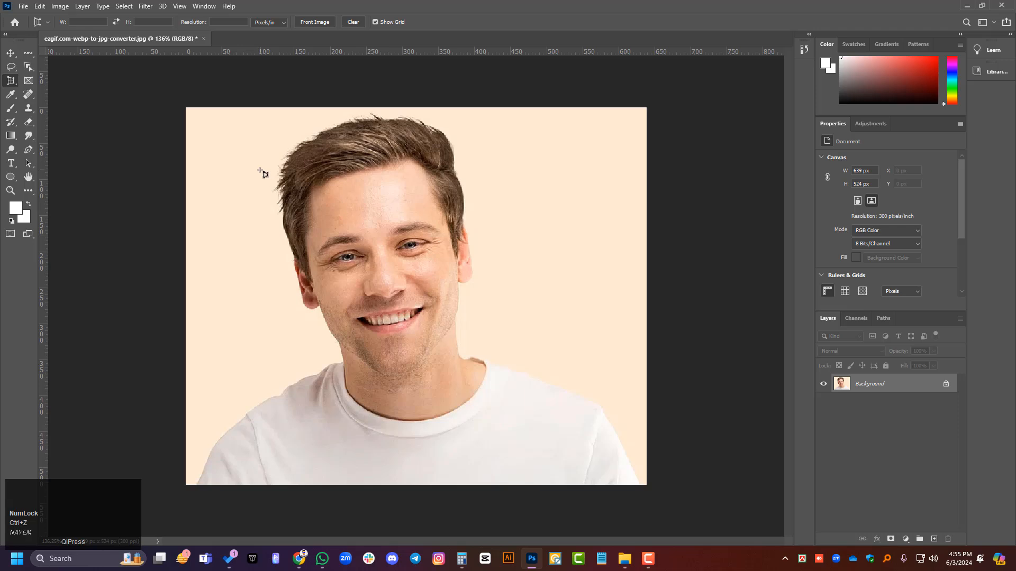
Step: Return to the Move Tool and undo the free crop of the portrait
{"action": "left_click", "coordinate": [11, 51]}
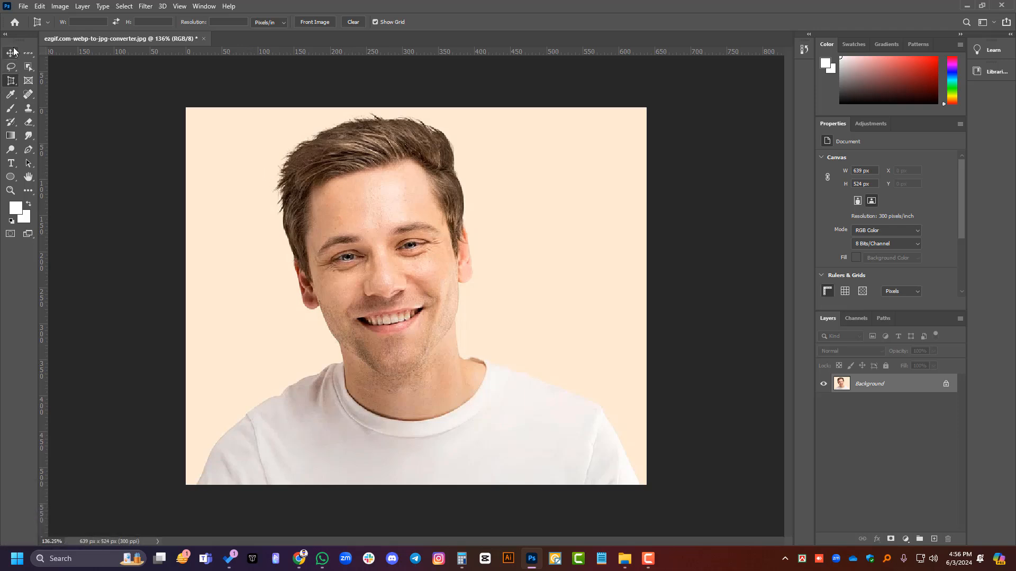
{"action": "left_click", "coordinate": [350, 85]}
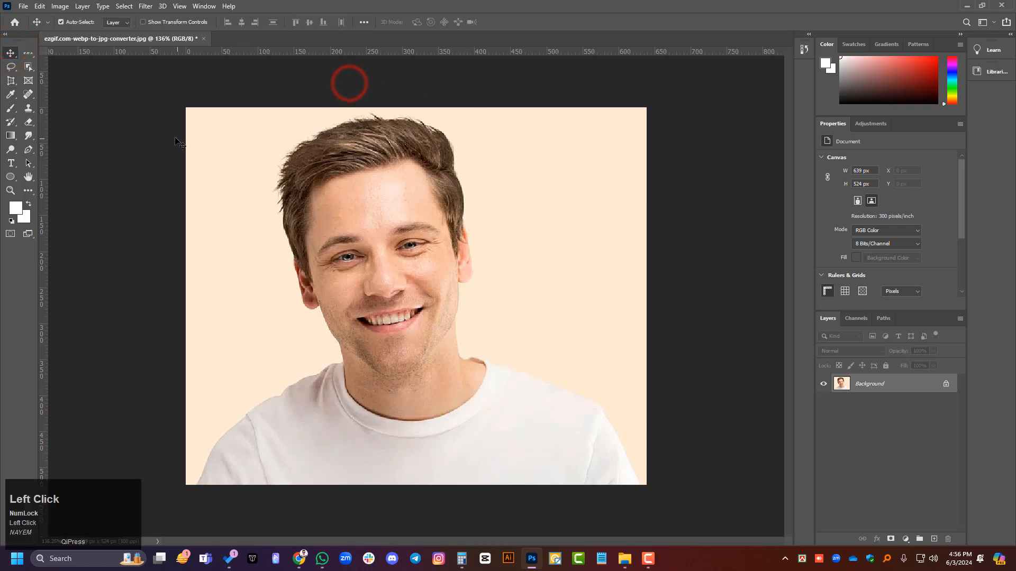
{"action": "key", "text": "ctrl+z"}
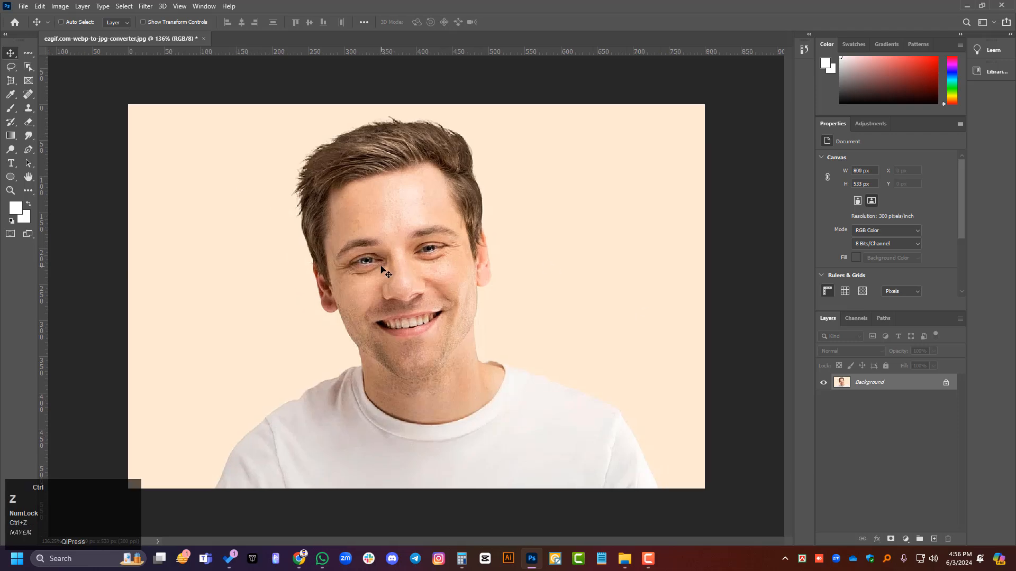
{"action": "left_click", "coordinate": [86, 102]}
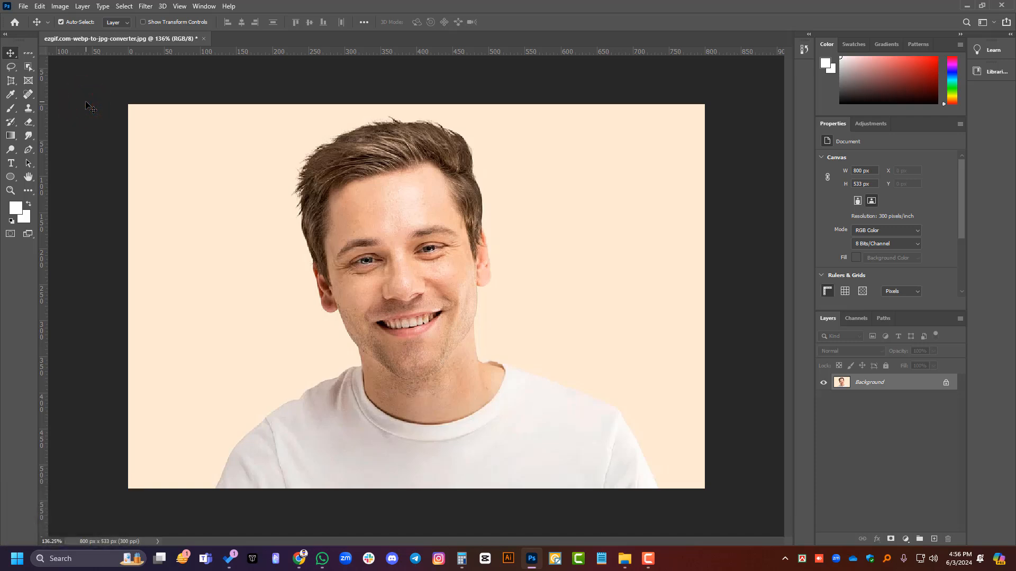
Step: Check the portrait's dimensions and resolution in Image Size, and cancel without changing them
{"action": "key", "text": "ctrl"}
{"action": "key", "text": "ctrl+alt+i"}
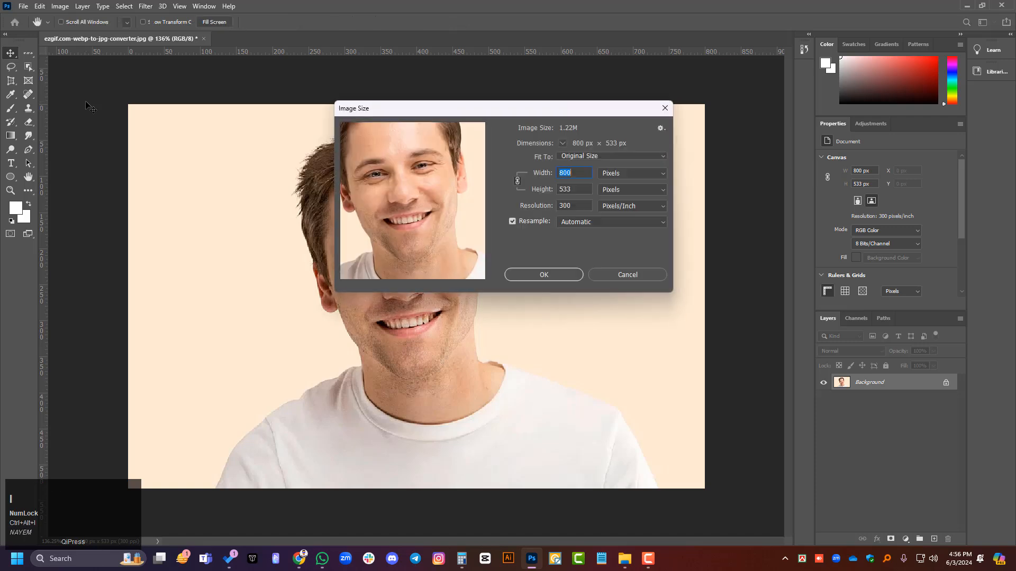
{"action": "left_click", "coordinate": [637, 277]}
Step: Open Image Size and set the portrait's width to 1000 px with width and height linked
{"action": "left_click", "coordinate": [42, 8]}
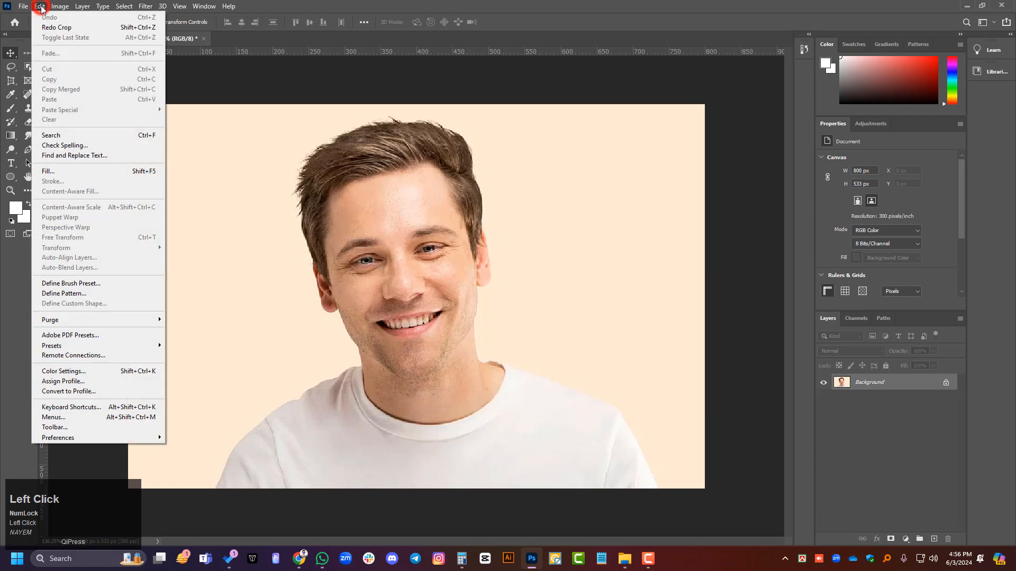
{"action": "mouse_move", "coordinate": [58, 8]}
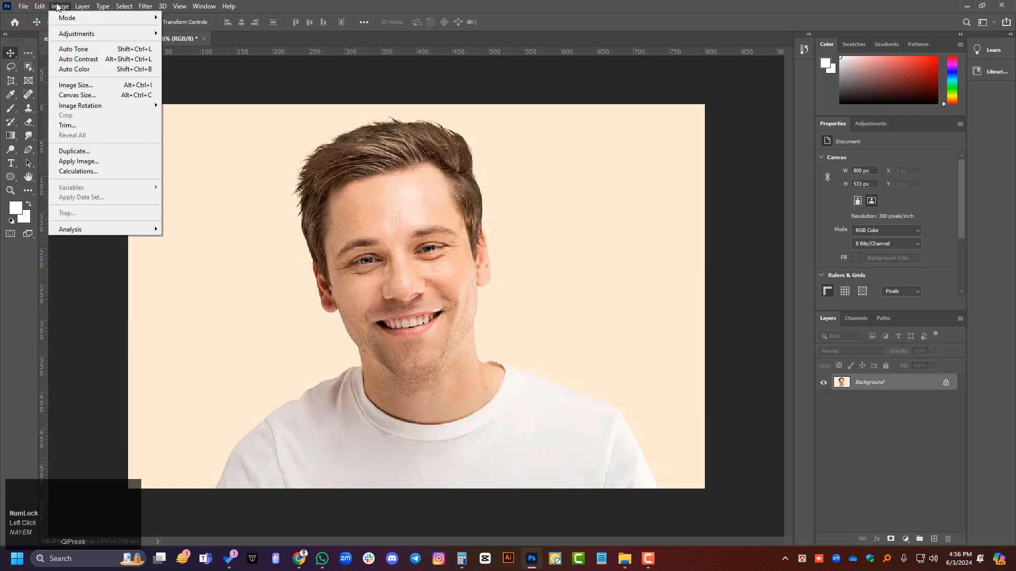
{"action": "left_click", "coordinate": [83, 85]}
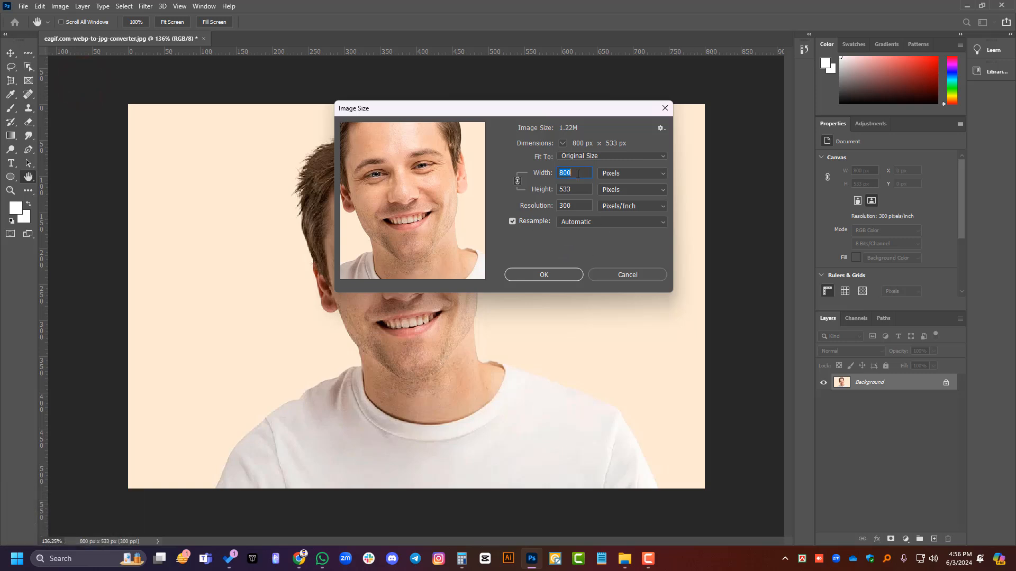
{"action": "left_click_drag", "start_coordinate": [577, 174], "coordinate": [506, 174]}
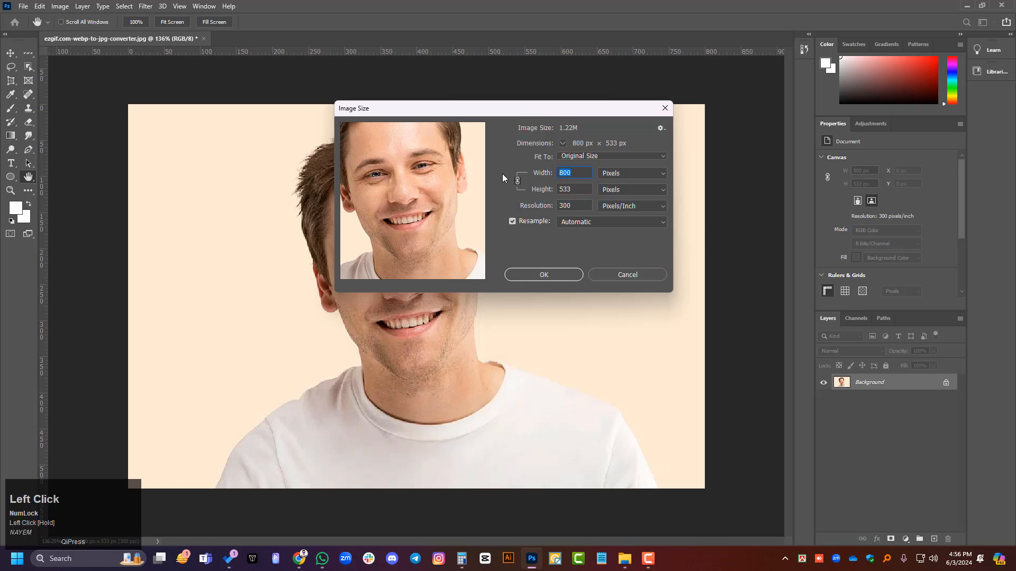
{"action": "type", "text": "100"}
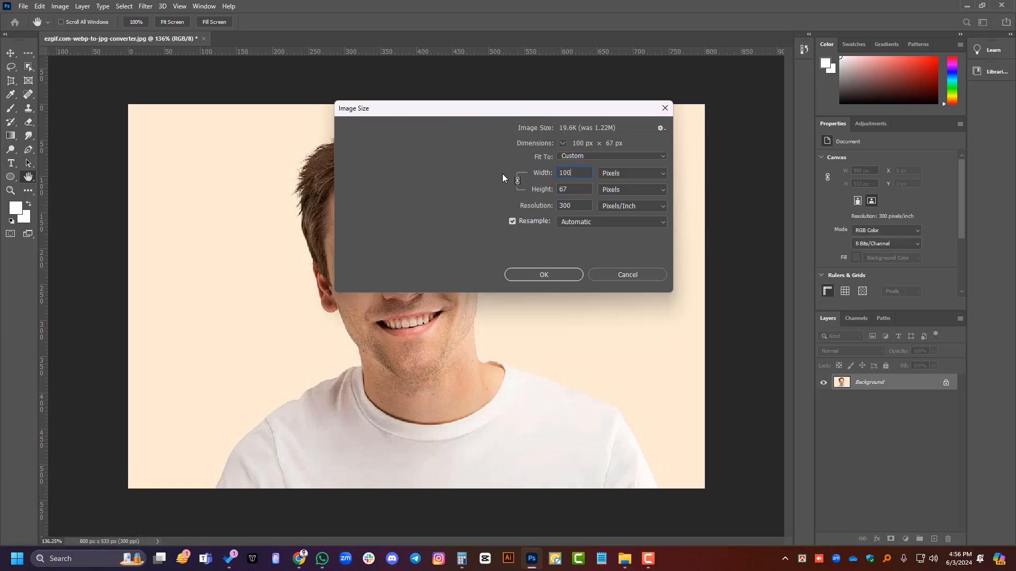
{"action": "type", "text": "0"}
Step: Try a width of 2500 px with the proportions unlinked, undo it, and link width and height again
{"action": "left_click_drag", "start_coordinate": [574, 191], "coordinate": [504, 201]}
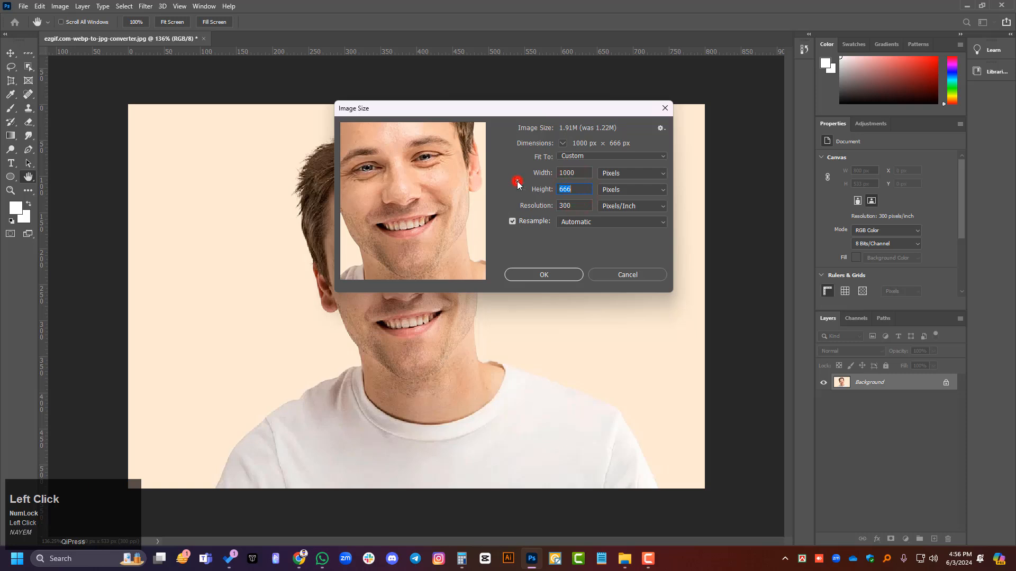
{"action": "left_click", "coordinate": [577, 173]}
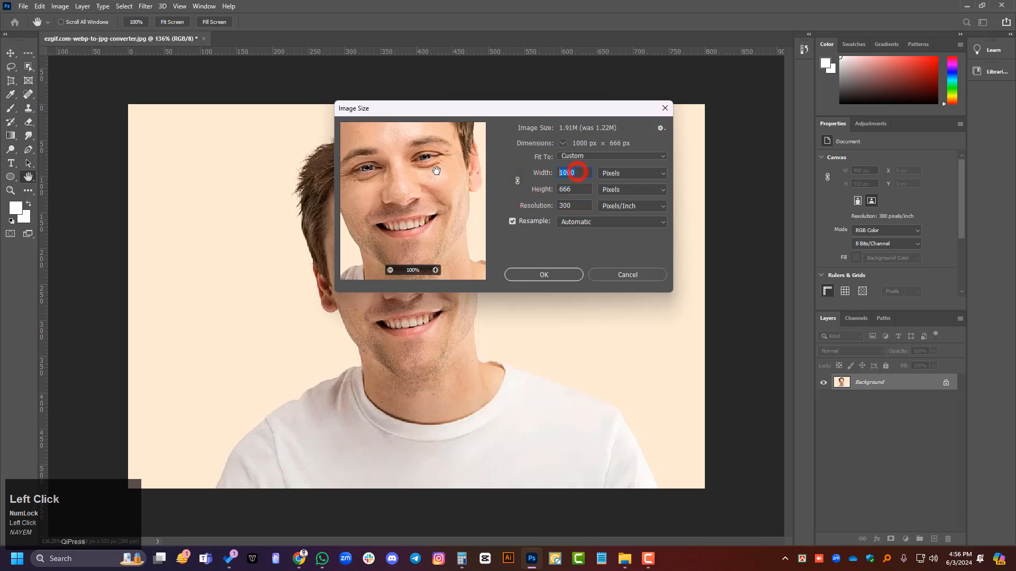
{"action": "type", "text": "2500"}
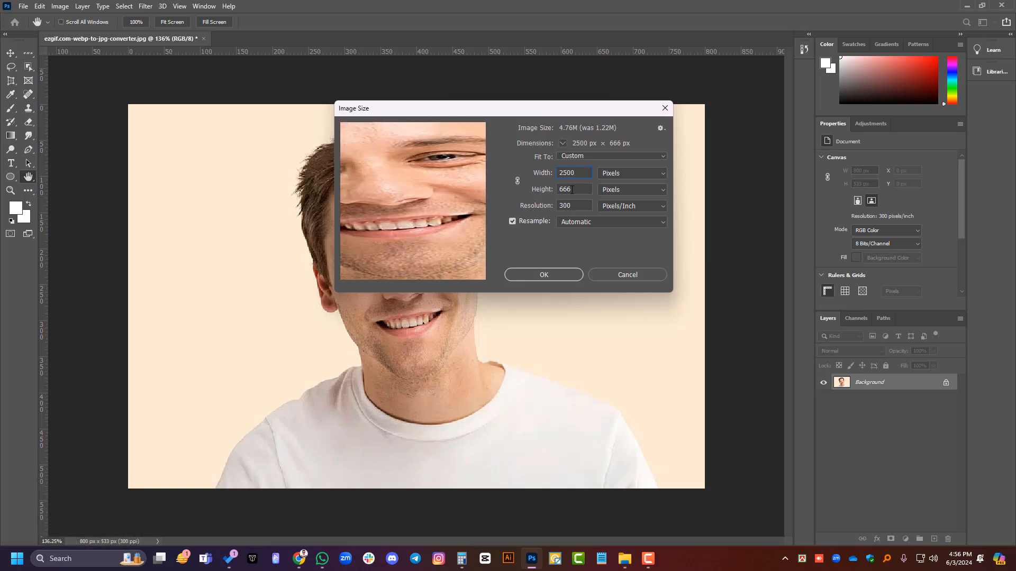
{"action": "key", "text": "ctrl+z"}
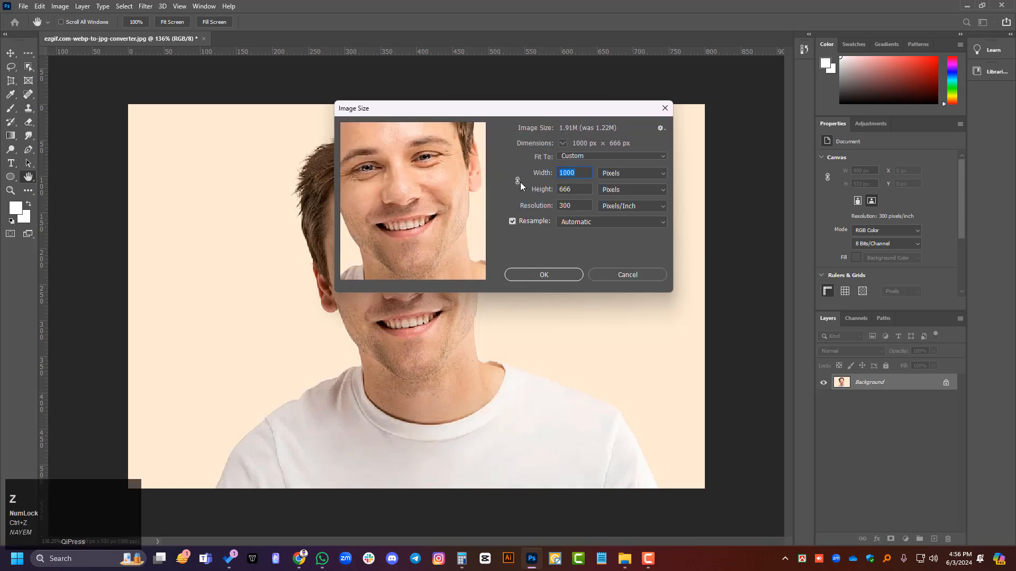
{"action": "left_click", "coordinate": [518, 181]}
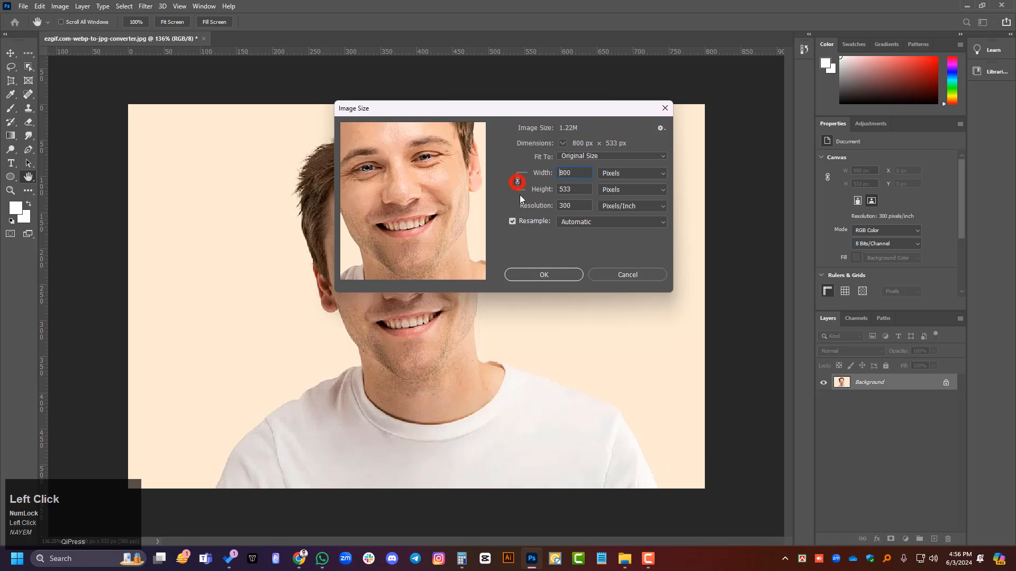
Step: Try a proportional width of 6000 px, and replace it with 1500 px
{"action": "left_click", "coordinate": [581, 174]}
{"action": "type", "text": "6000"}
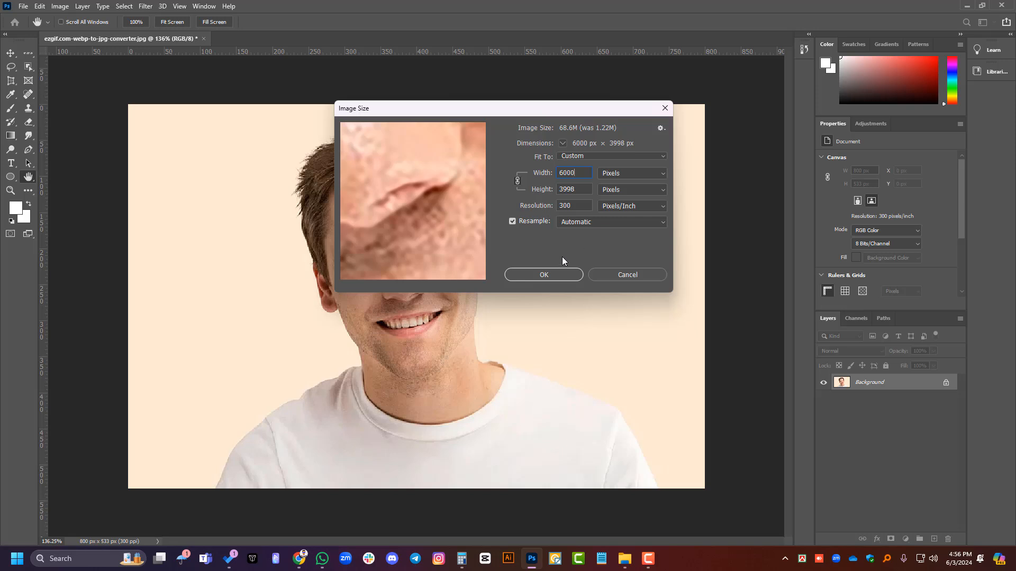
{"action": "left_click", "coordinate": [580, 192]}
{"action": "left_click", "coordinate": [576, 172]}
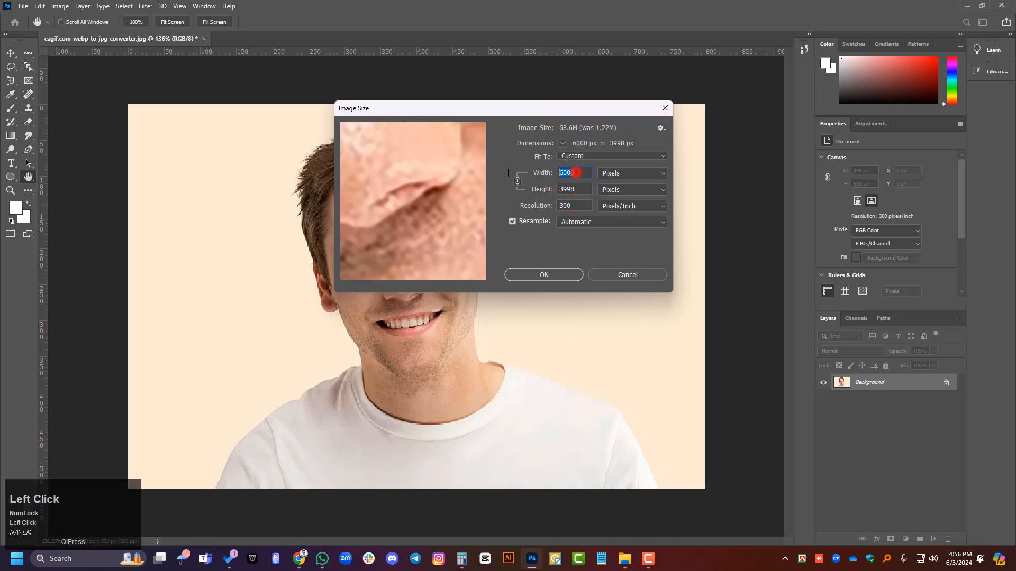
{"action": "type", "text": "1500"}
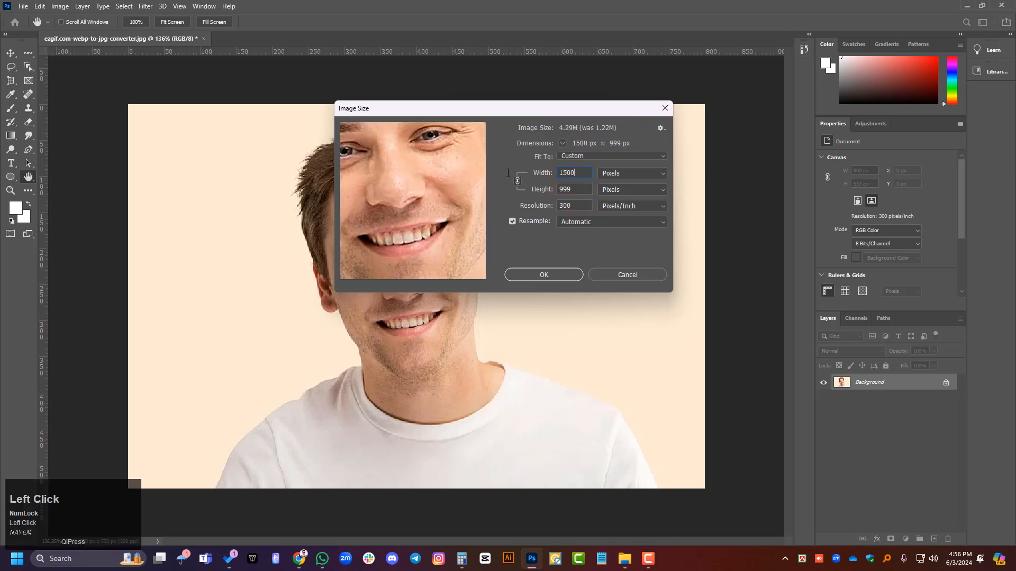
Step: Check the resolution, width and height fields, and apply the new image size to the portrait
{"action": "left_click", "coordinate": [574, 204]}
{"action": "left_click_drag", "start_coordinate": [514, 204], "coordinate": [520, 207]}
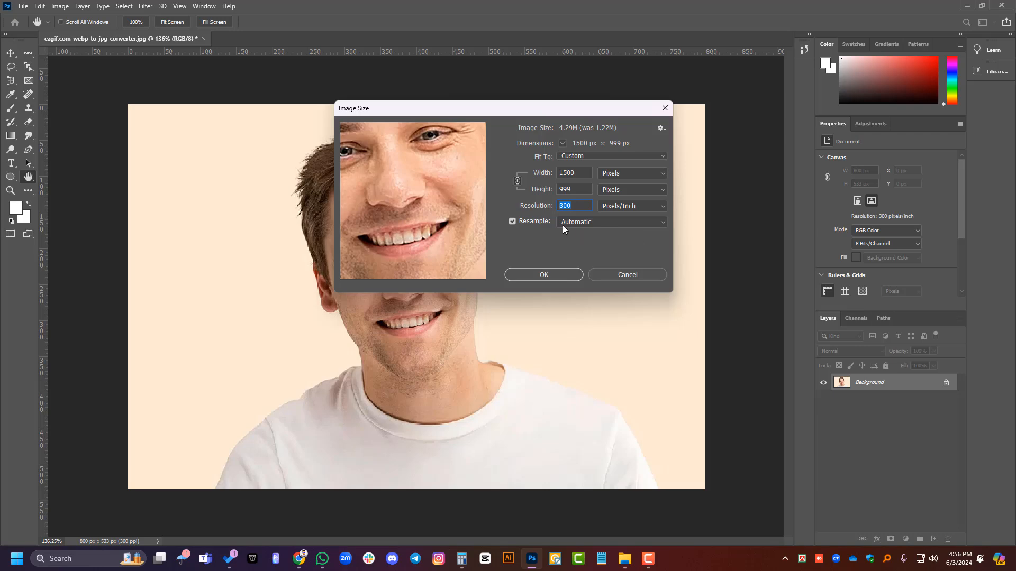
{"action": "double_click", "coordinate": [571, 176]}
{"action": "double_click", "coordinate": [571, 188]}
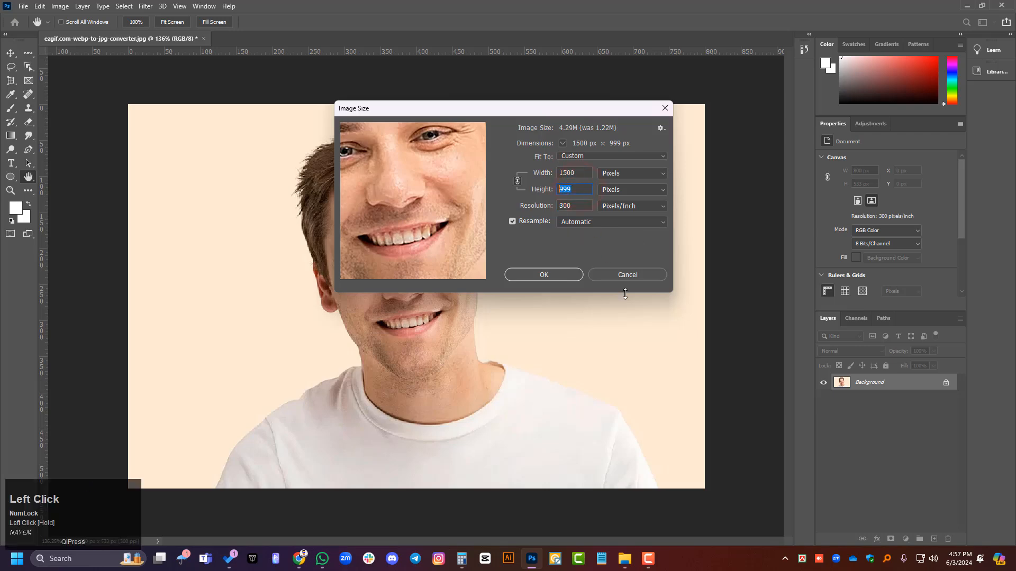
{"action": "left_click", "coordinate": [543, 275]}
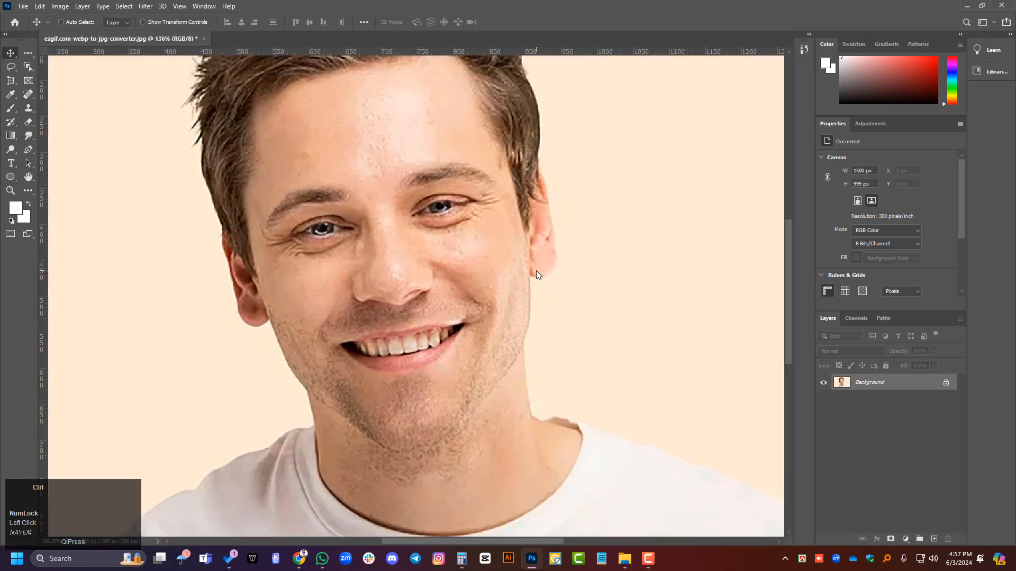
{"action": "key", "text": "ctrl+0"}
{"action": "scroll", "coordinate": [552, 261], "scroll_direction": "down", "scroll_amount": 3}
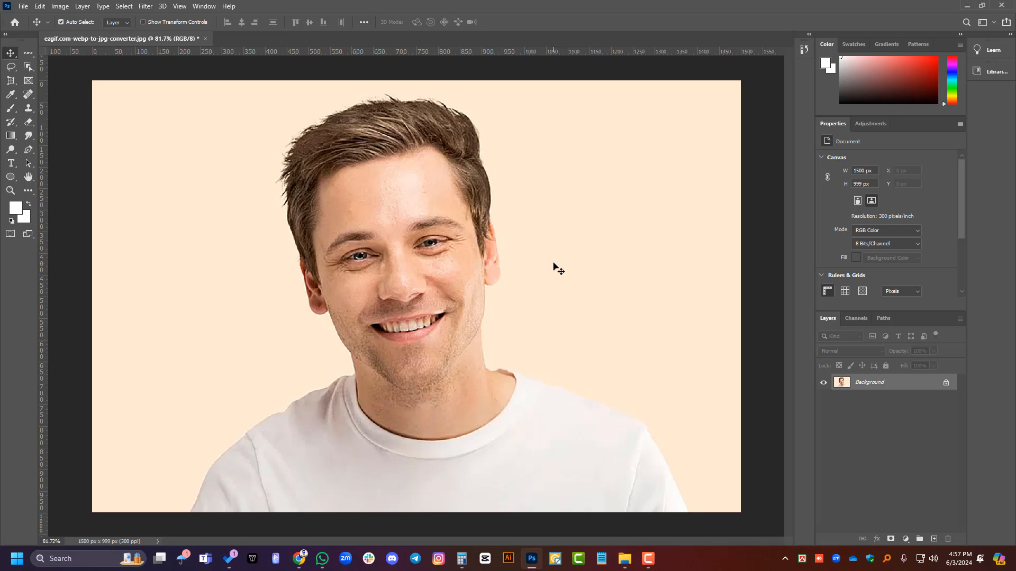
{"action": "key", "text": "ctrl"}
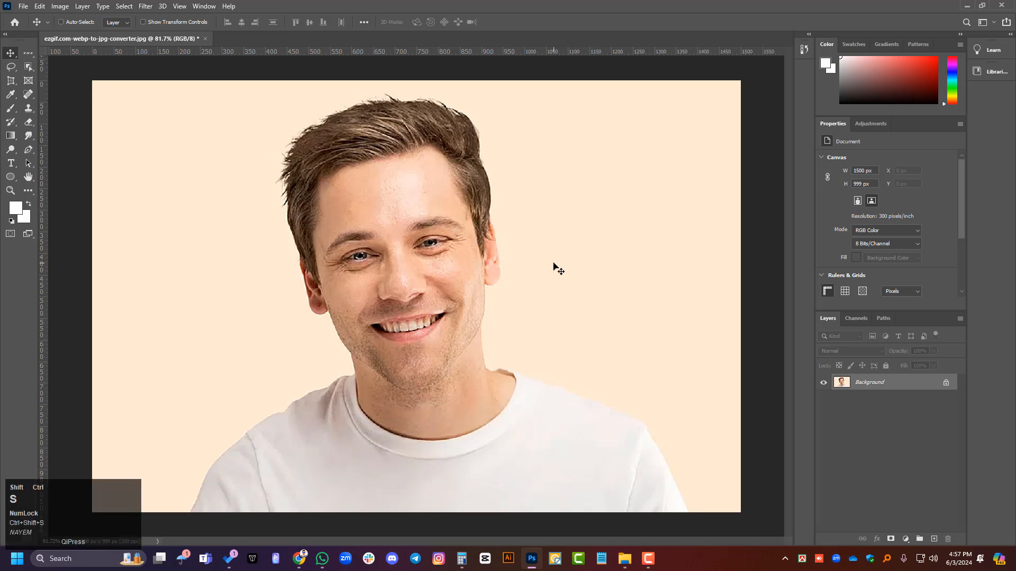
{"action": "key", "text": "ctrl+shift+s"}
{"action": "left_click", "coordinate": [471, 328]}
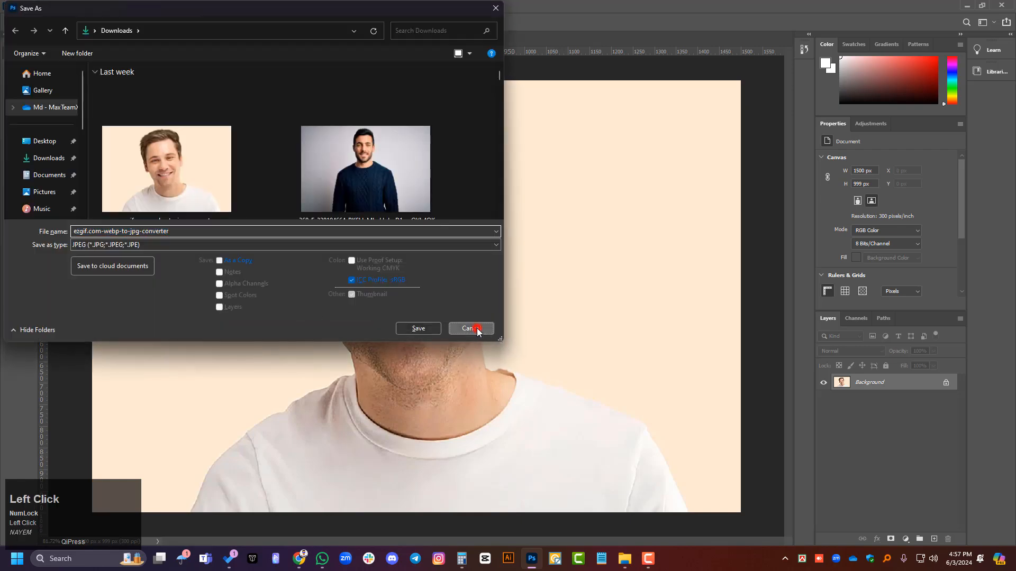
Step: Save the resized portrait in the Downloads folder as a JPEG named Picture, with quality 12 (Maximum) and the Progressive format
{"action": "left_click", "coordinate": [23, 6]}
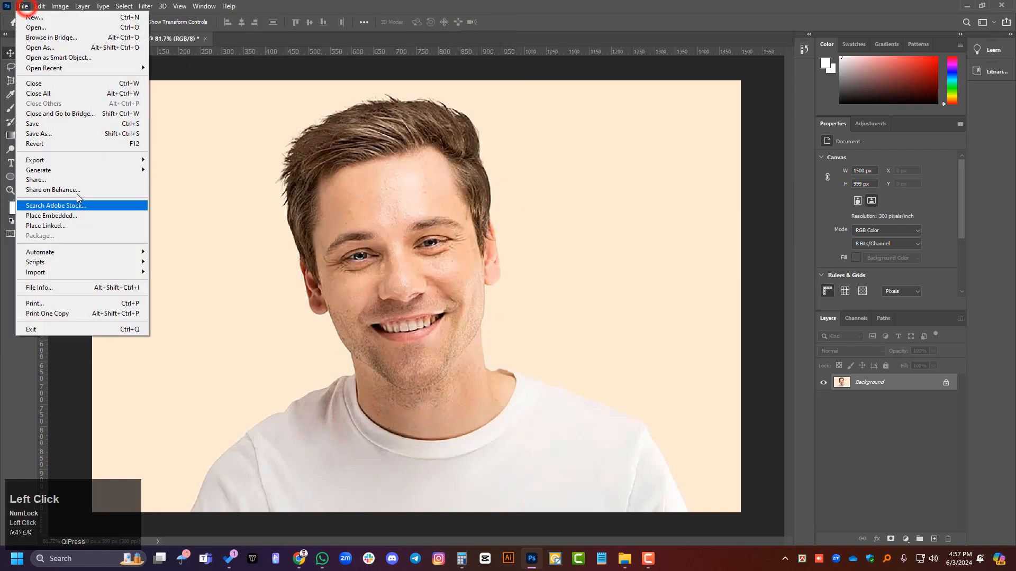
{"action": "left_click", "coordinate": [64, 133]}
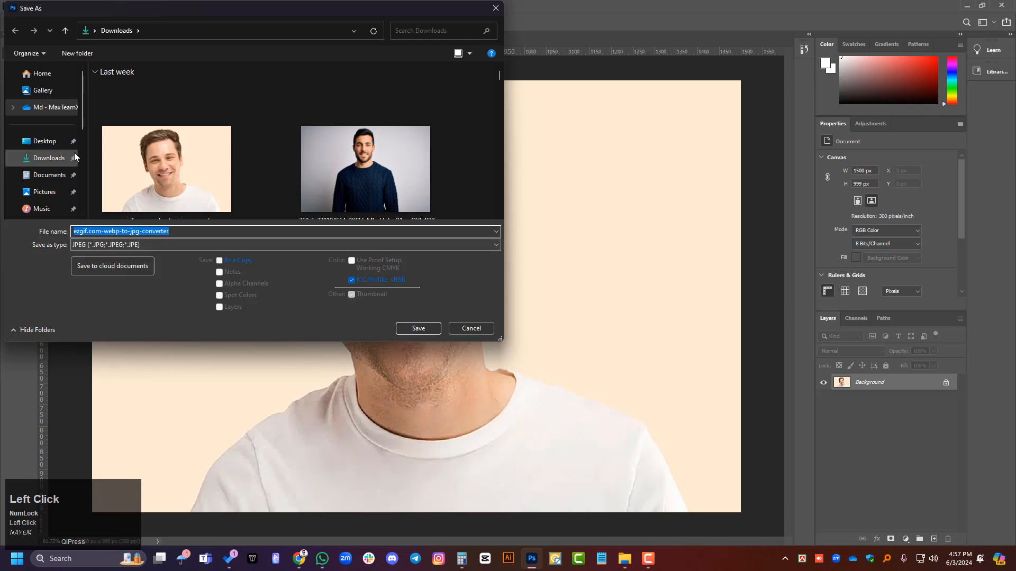
{"action": "left_click", "coordinate": [44, 157]}
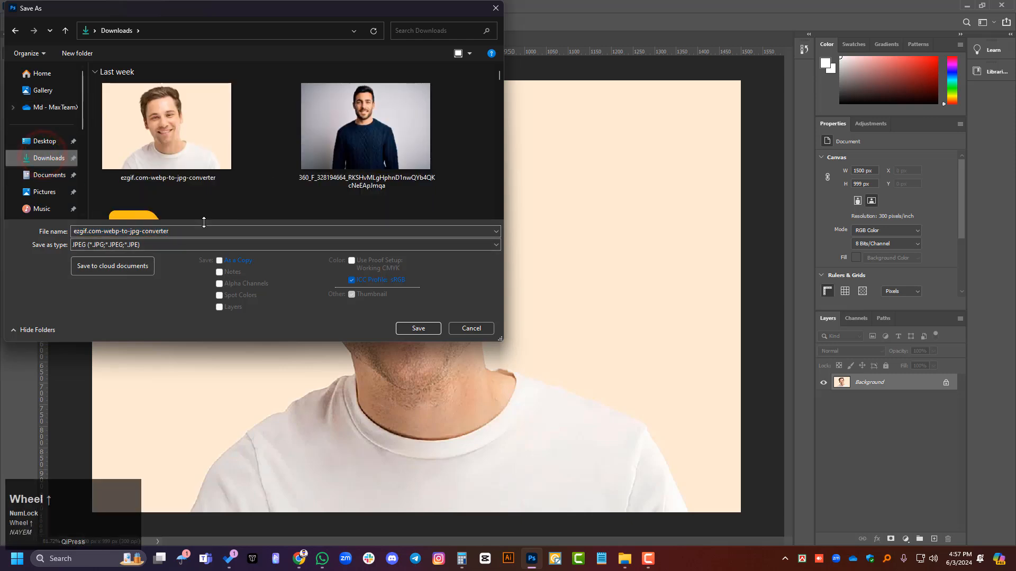
{"action": "left_click", "coordinate": [174, 233]}
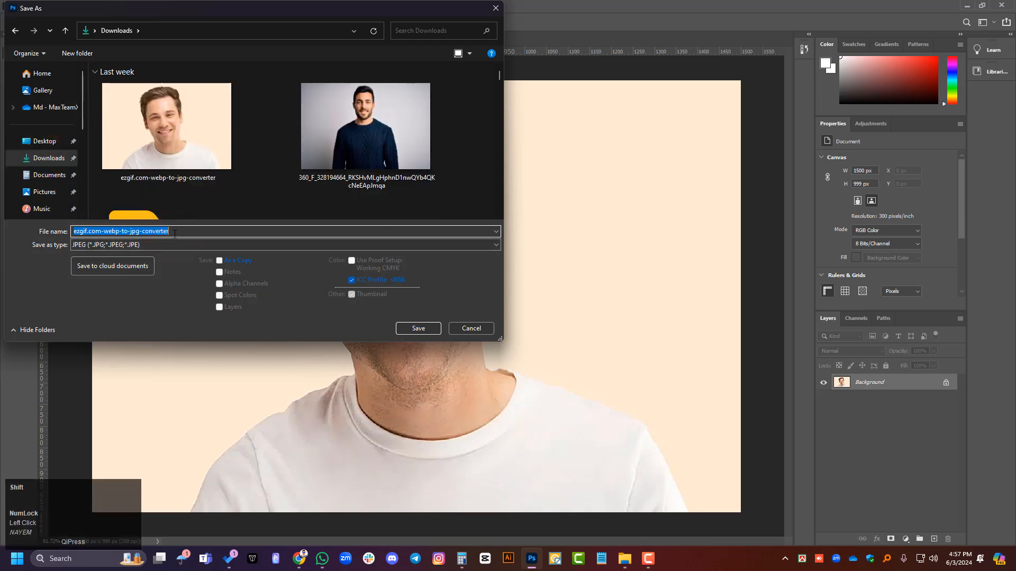
{"action": "type", "text": "Picture"}
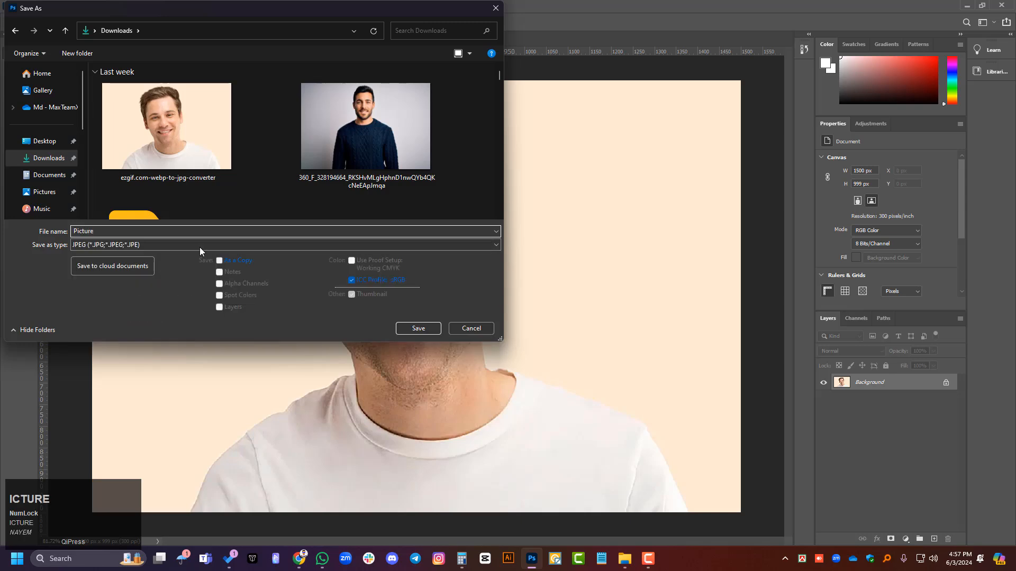
{"action": "left_click", "coordinate": [205, 247]}
{"action": "left_click", "coordinate": [206, 246]}
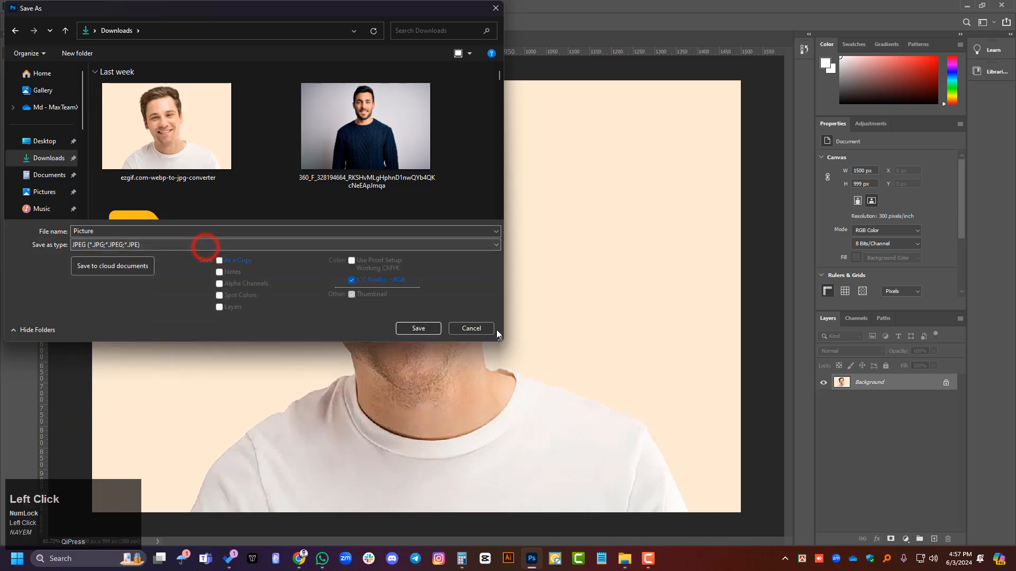
{"action": "left_click", "coordinate": [418, 328]}
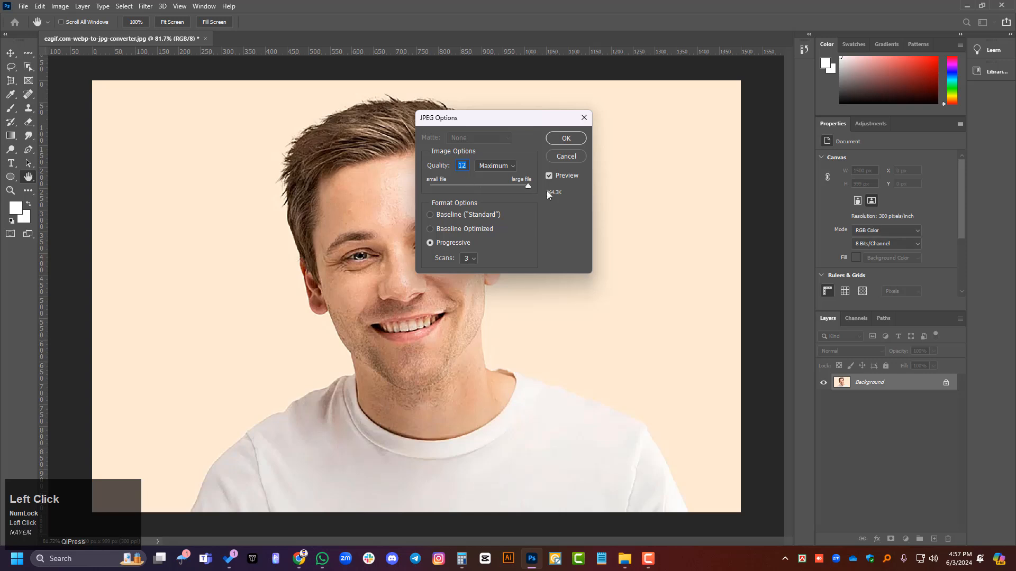
{"action": "left_click_drag", "start_coordinate": [562, 191], "coordinate": [545, 191]}
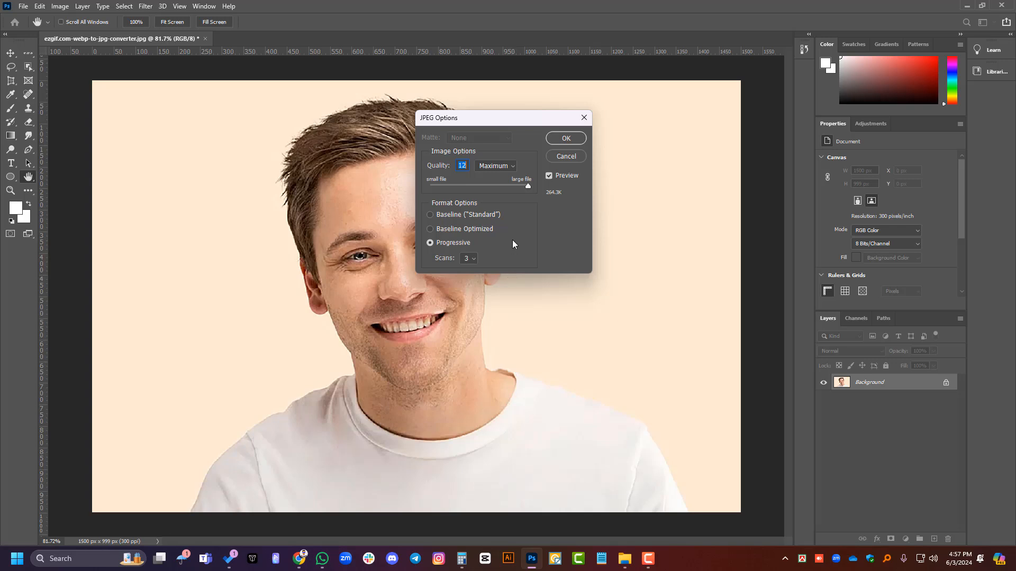
{"action": "left_click", "coordinate": [559, 140]}
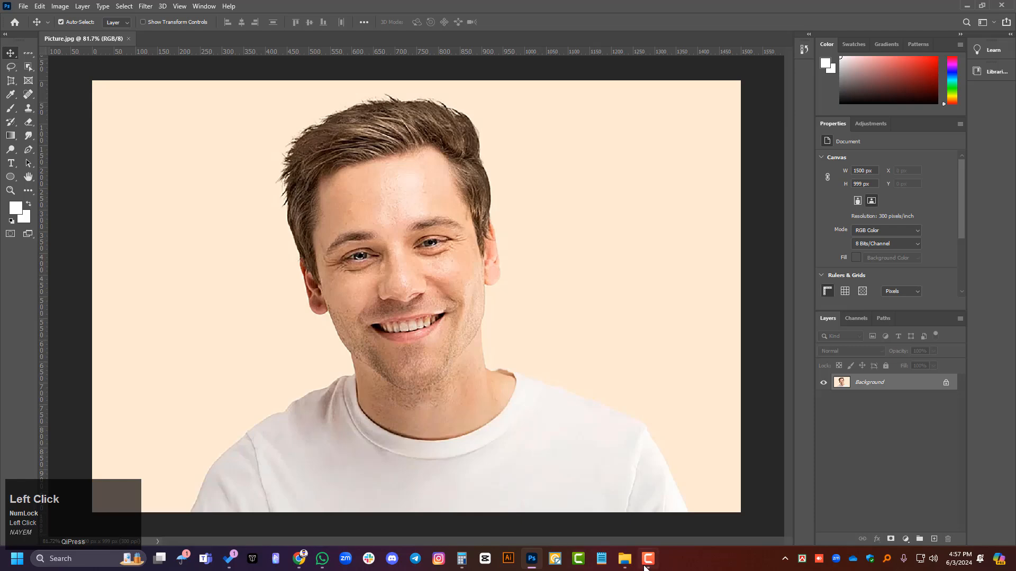
Step: Switch to File Explorer, view the saved Picture file from Downloads in the photo viewer, and close it
{"action": "left_click", "coordinate": [624, 558]}
{"action": "double_click", "coordinate": [129, 127]}
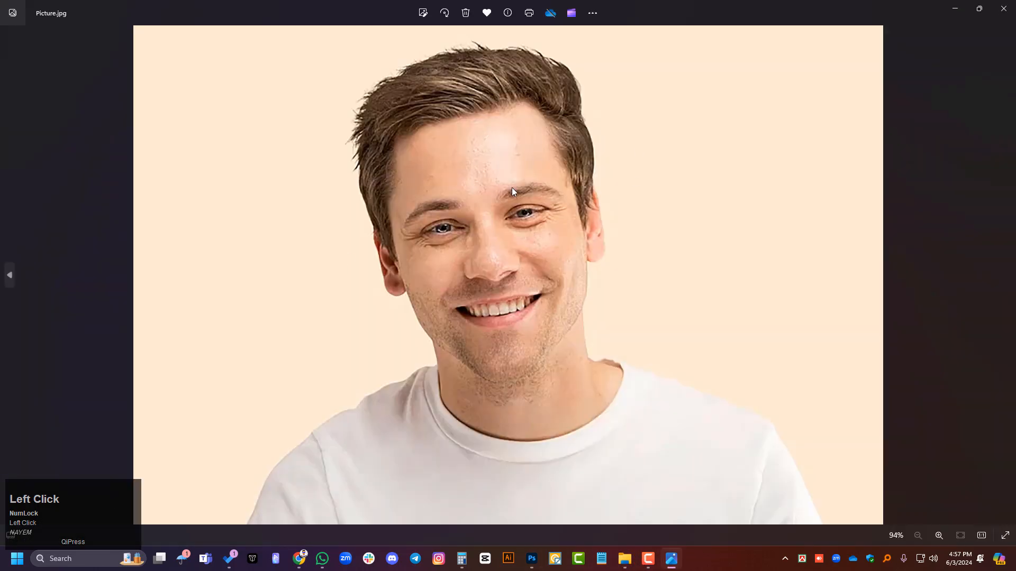
{"action": "left_click", "coordinate": [1004, 11]}
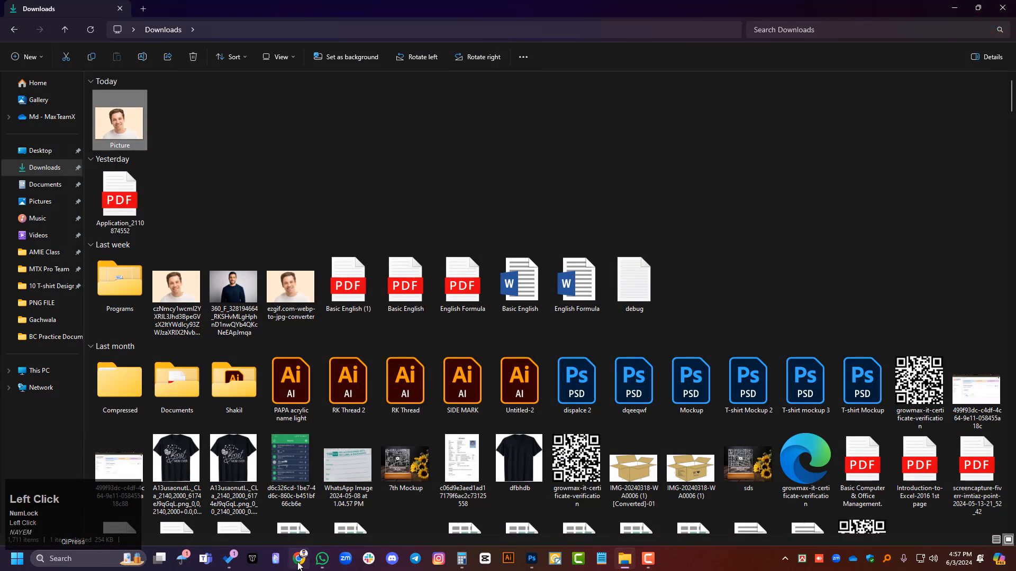
Step: Switch to Chrome and open a new browser tab
{"action": "left_click", "coordinate": [299, 564]}
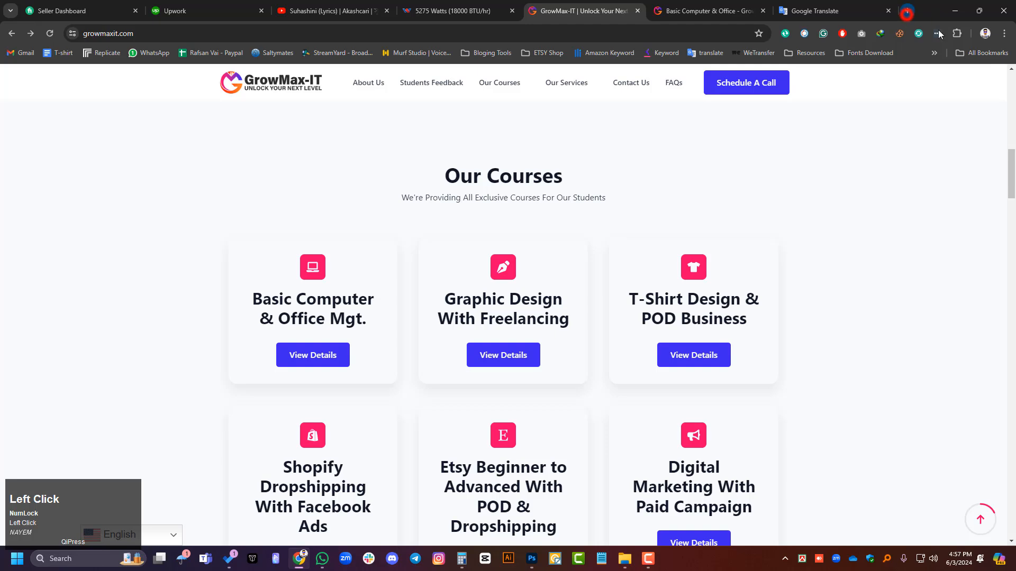
{"action": "left_click", "coordinate": [907, 11]}
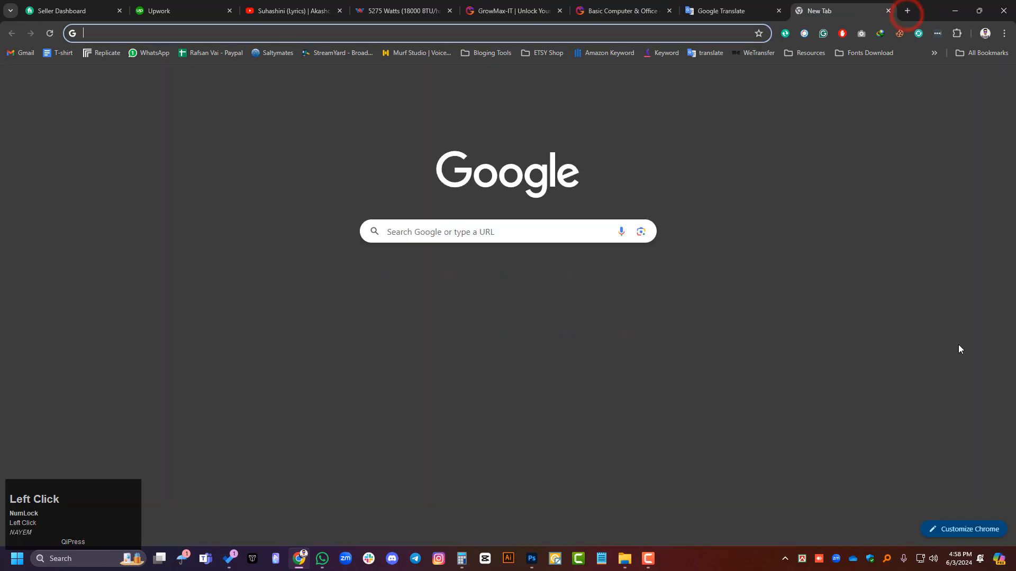
Step: Switch back to the Downloads folder, open the Picture file again, and examine the face up close
{"action": "left_click", "coordinate": [625, 559]}
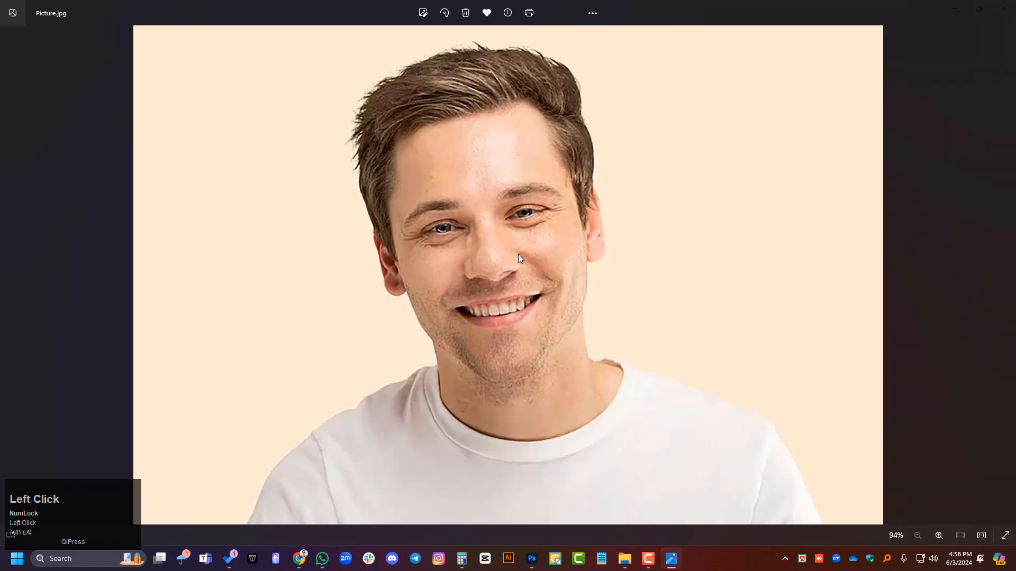
{"action": "double_click", "coordinate": [528, 249]}
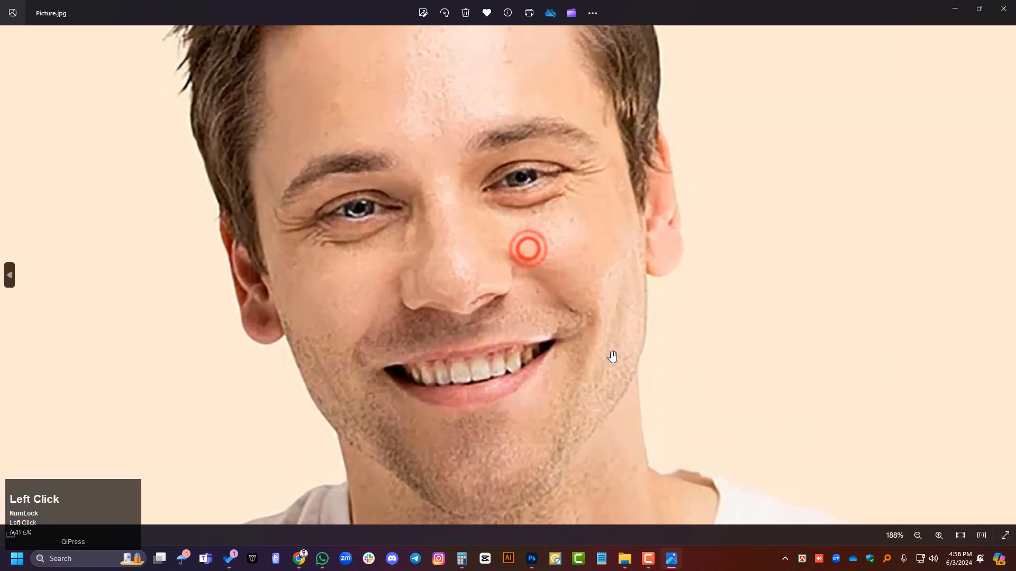
{"action": "scroll", "coordinate": [614, 356], "scroll_direction": "down", "scroll_amount": 5}
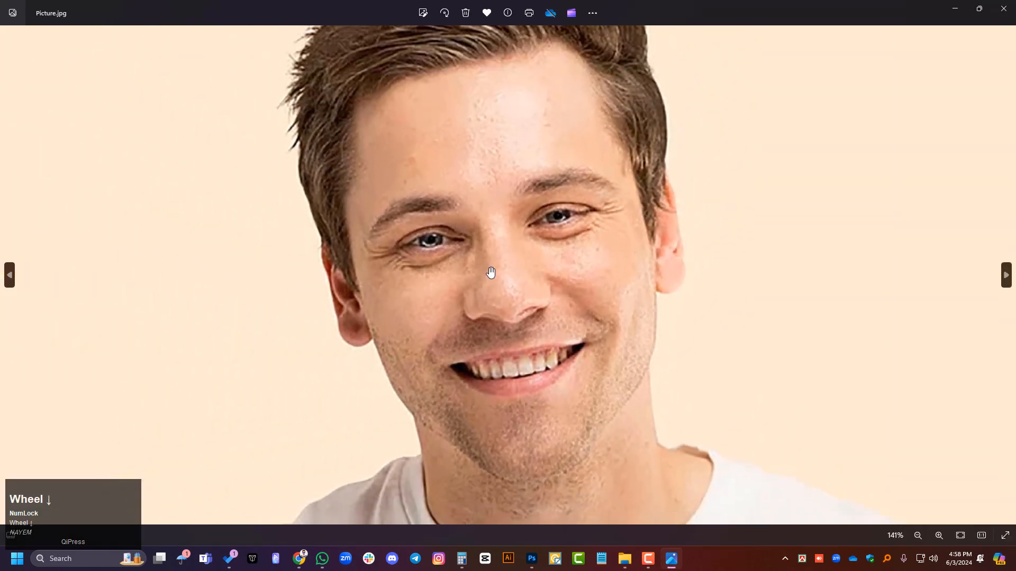
Step: Close the picture viewer, switch to Chrome and open the Upscale.media image upload page
{"action": "scroll", "coordinate": [491, 273], "scroll_direction": "down", "scroll_amount": 3}
{"action": "left_click", "coordinate": [1004, 8]}
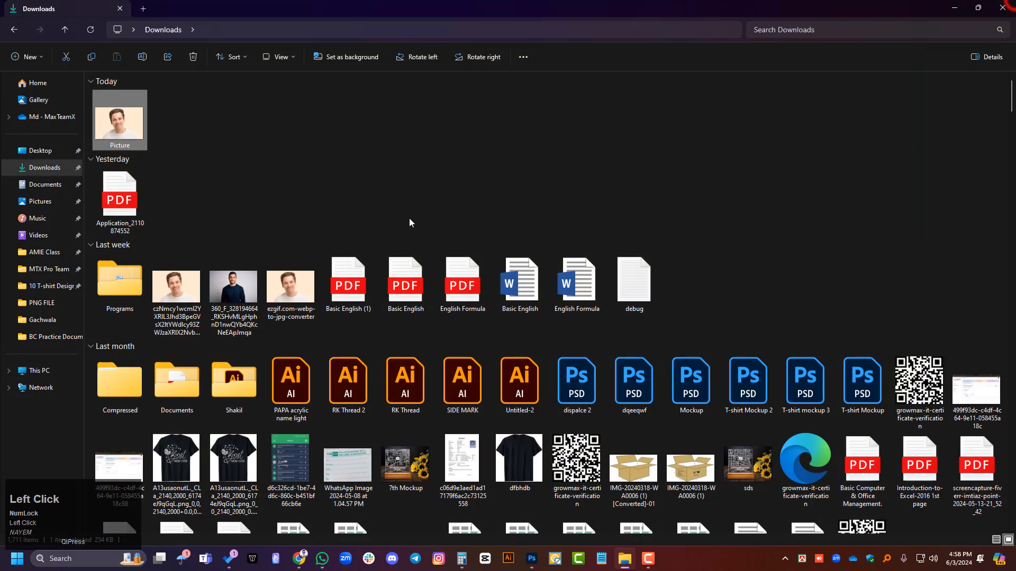
{"action": "left_click", "coordinate": [300, 559]}
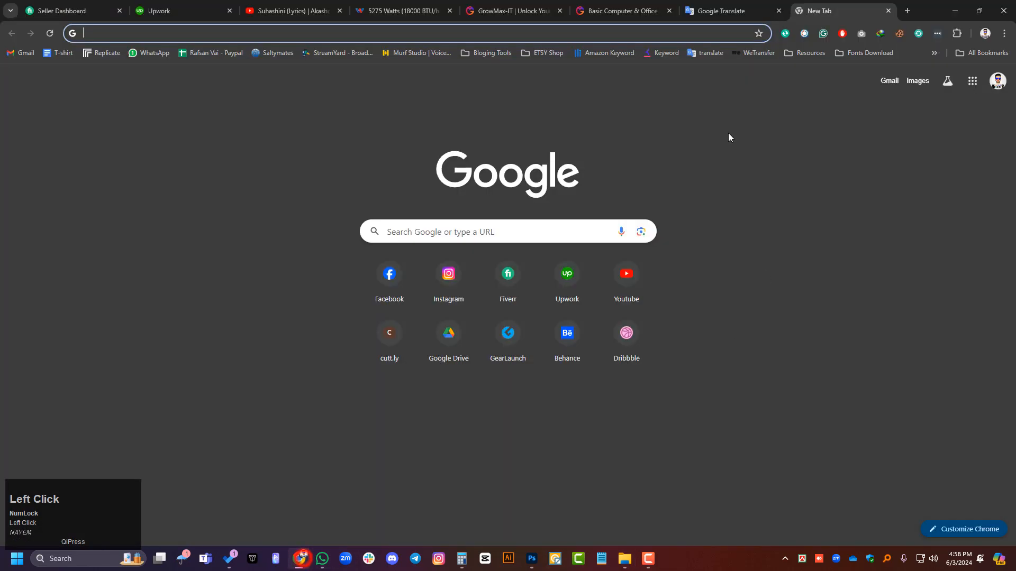
{"action": "type", "text": "image"}
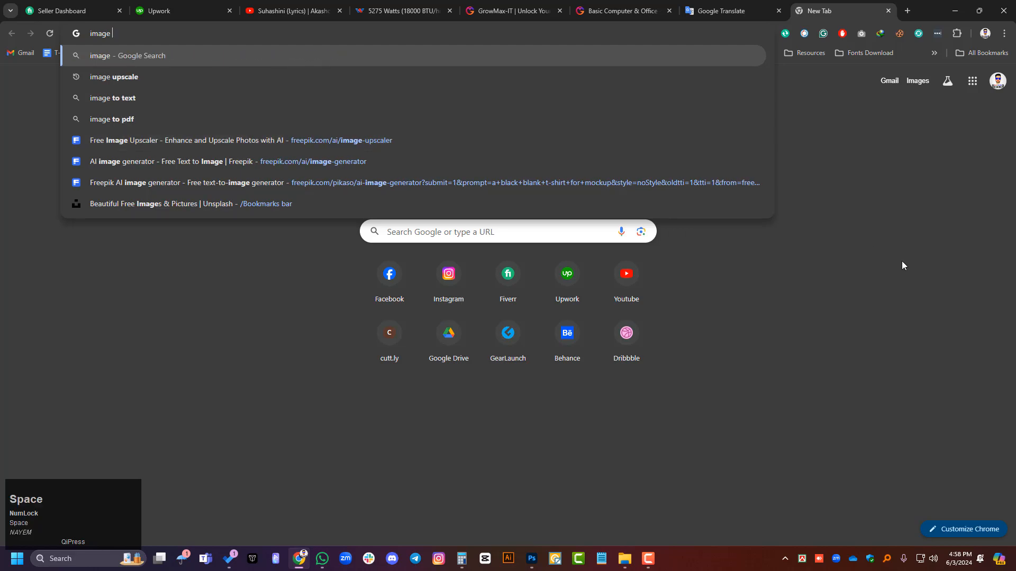
{"action": "key", "text": "BackSpace"}
{"action": "key", "text": "BackSpace"}
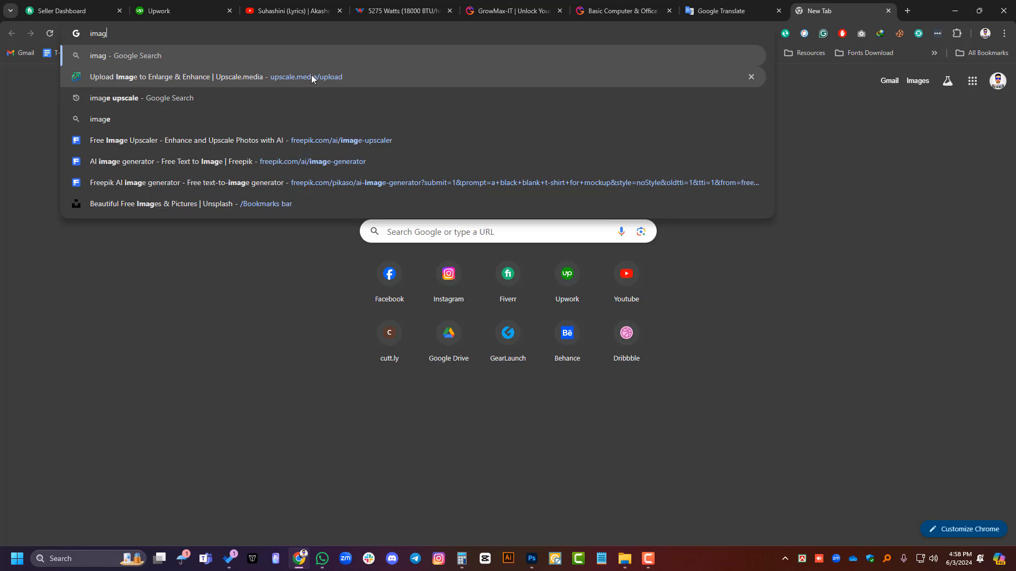
{"action": "left_click", "coordinate": [312, 78]}
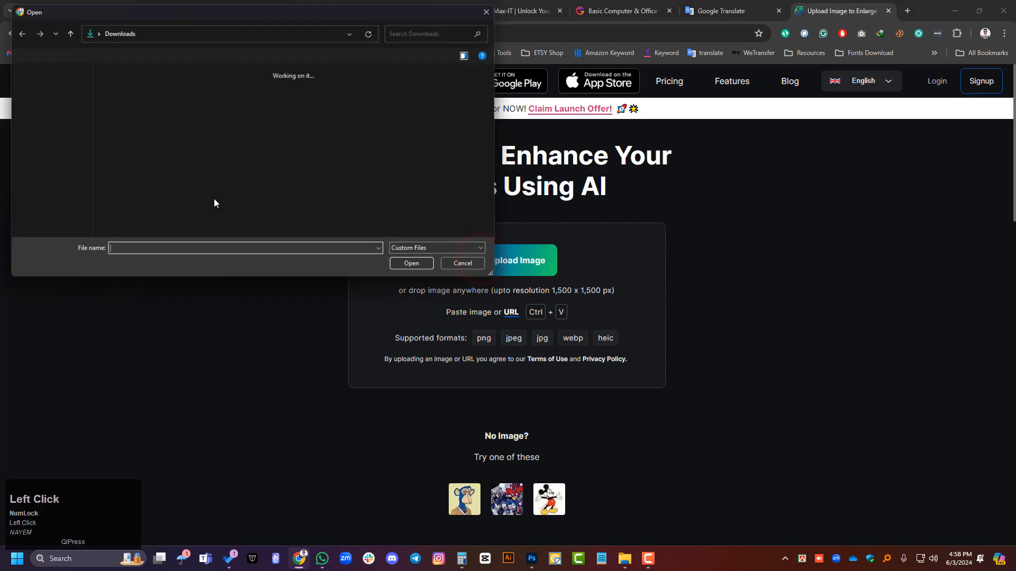
Step: Upload the Picture file from Downloads to Upscale.media and dismiss the Google sign-in prompt
{"action": "double_click", "coordinate": [151, 126]}
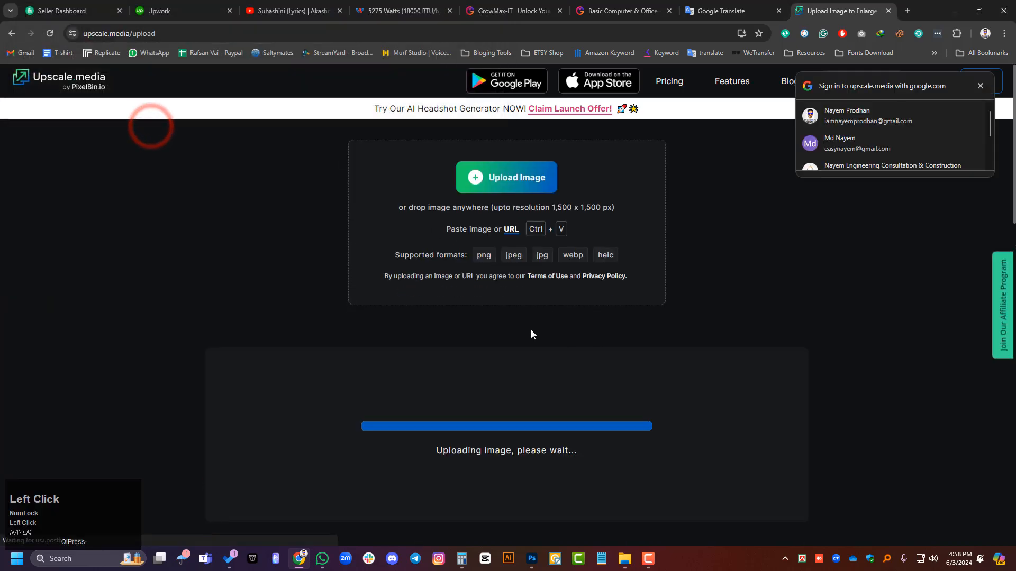
{"action": "scroll", "coordinate": [522, 328], "scroll_direction": "up", "scroll_amount": 4}
{"action": "left_click", "coordinate": [980, 85]}
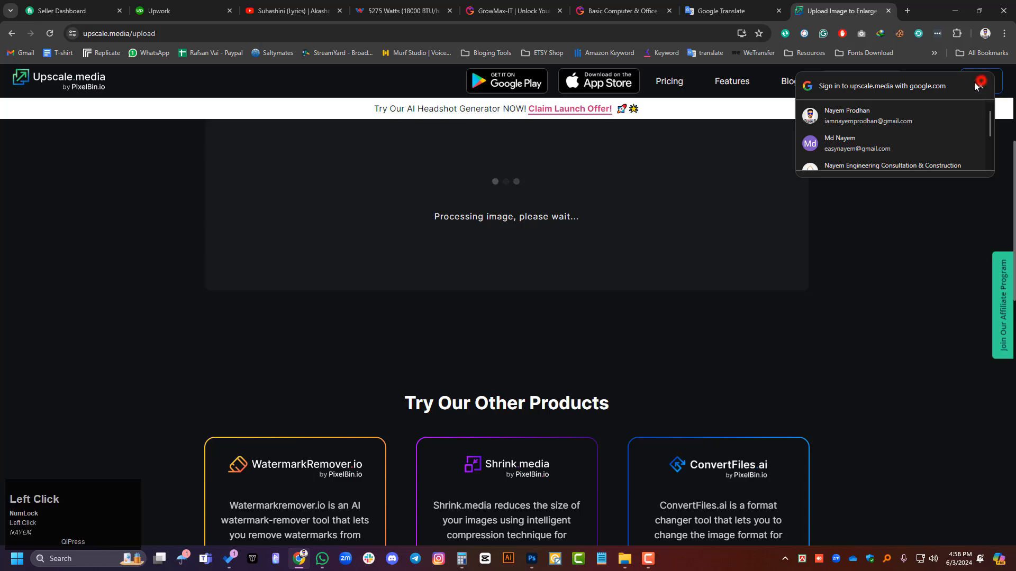
{"action": "scroll", "coordinate": [445, 310], "scroll_direction": "up", "scroll_amount": 2}
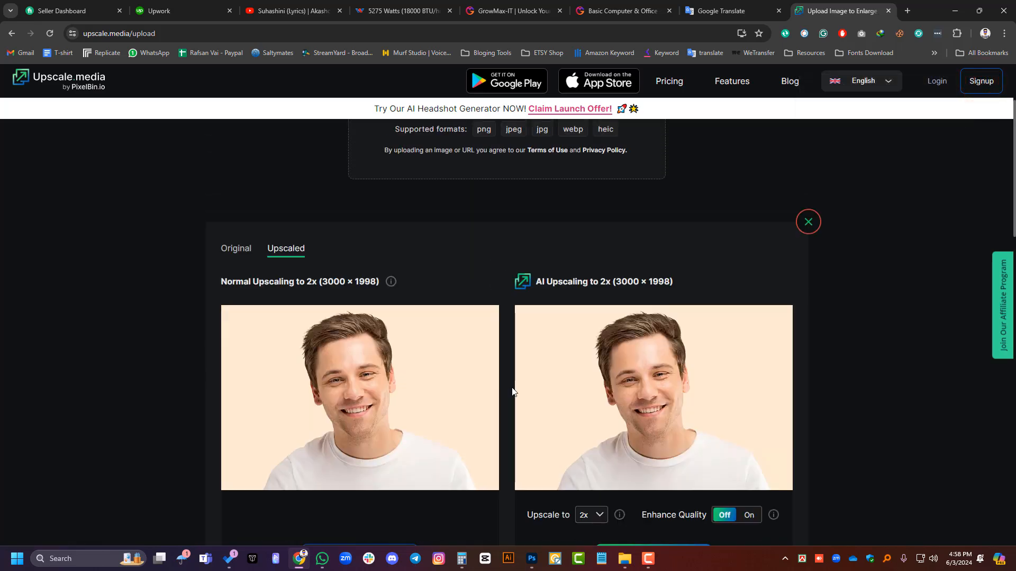
Step: Set the AI upscaling factor of the uploaded portrait to 4x
{"action": "scroll", "coordinate": [514, 477], "scroll_direction": "down", "scroll_amount": 2}
{"action": "left_click", "coordinate": [592, 411]}
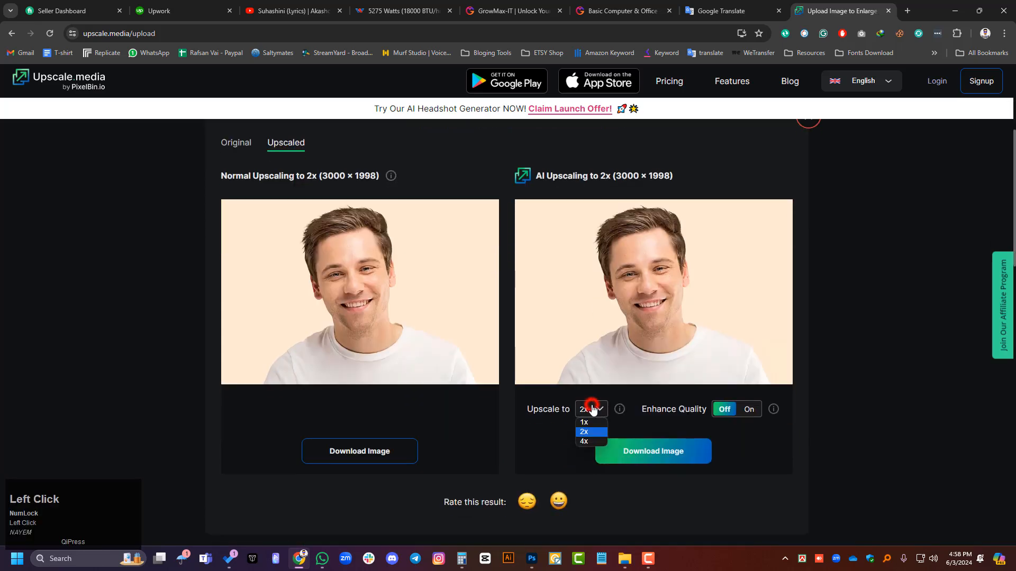
{"action": "left_click", "coordinate": [579, 441]}
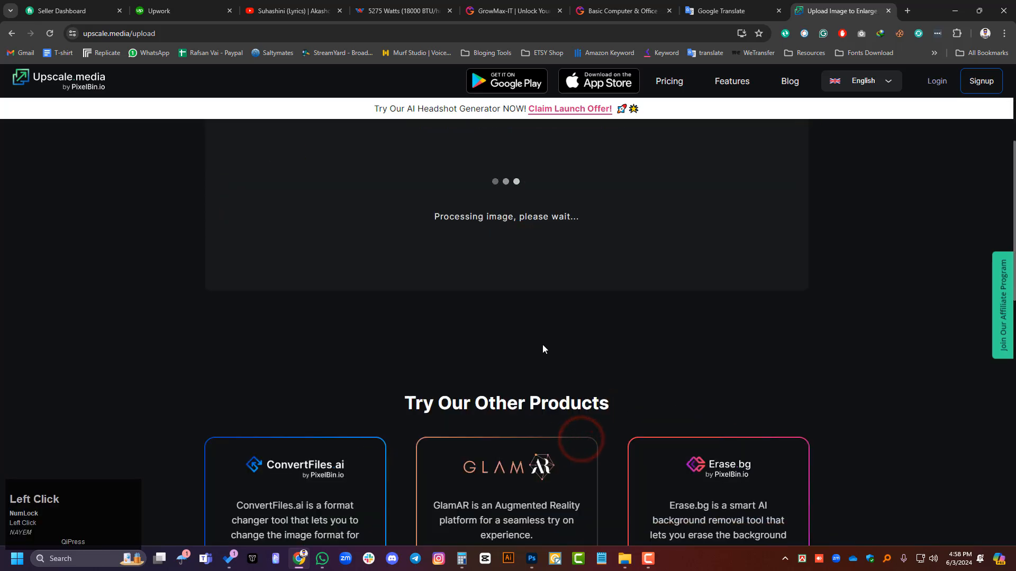
{"action": "scroll", "coordinate": [541, 344], "scroll_direction": "down", "scroll_amount": 2}
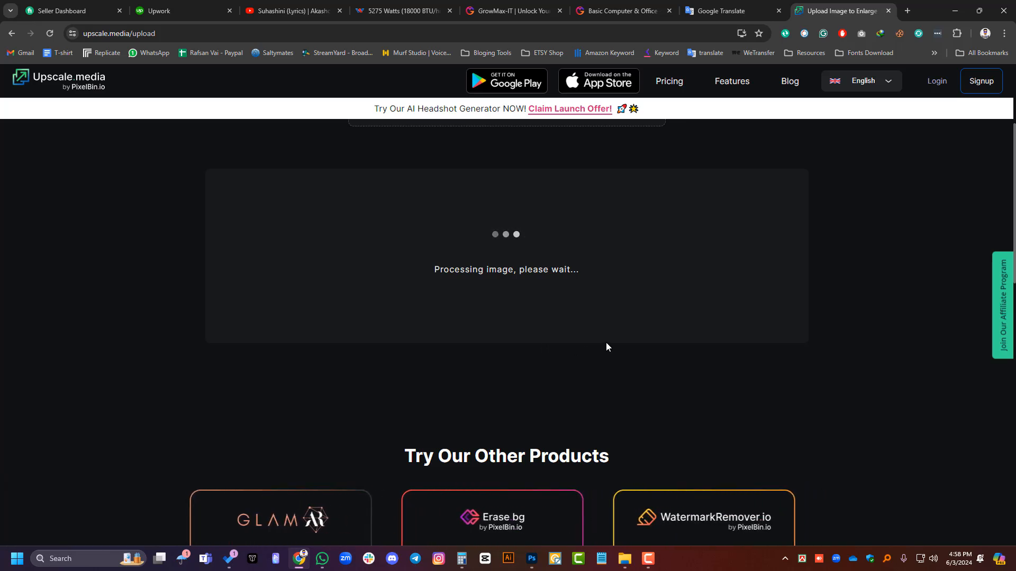
Step: Turn on Enhance Quality for the AI-upscaled portrait and download that version
{"action": "scroll", "coordinate": [793, 387], "scroll_direction": "down", "scroll_amount": 2}
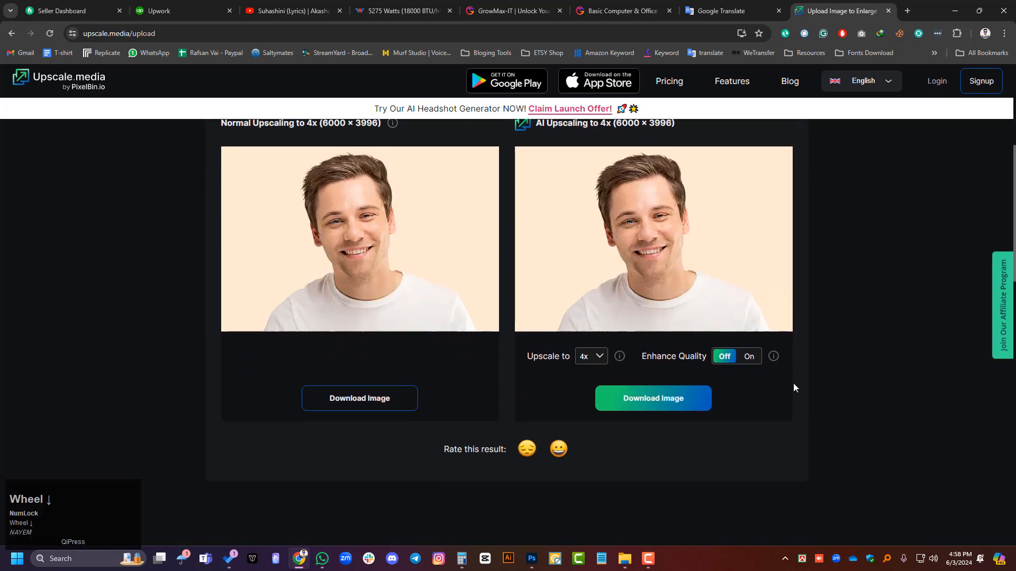
{"action": "left_click", "coordinate": [749, 356]}
{"action": "scroll", "coordinate": [762, 357], "scroll_direction": "up", "scroll_amount": 2}
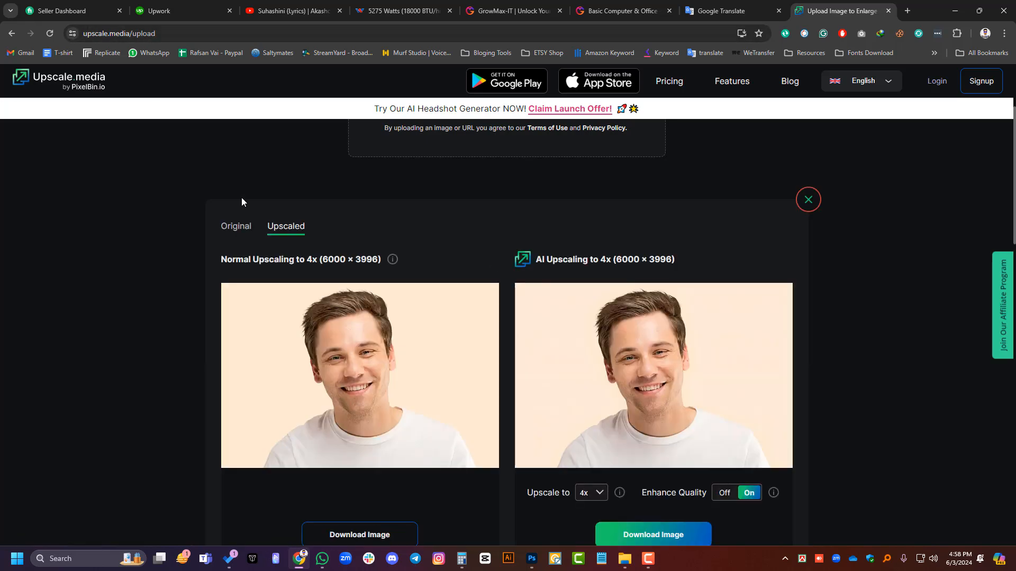
{"action": "scroll", "coordinate": [383, 259], "scroll_direction": "down", "scroll_amount": 1}
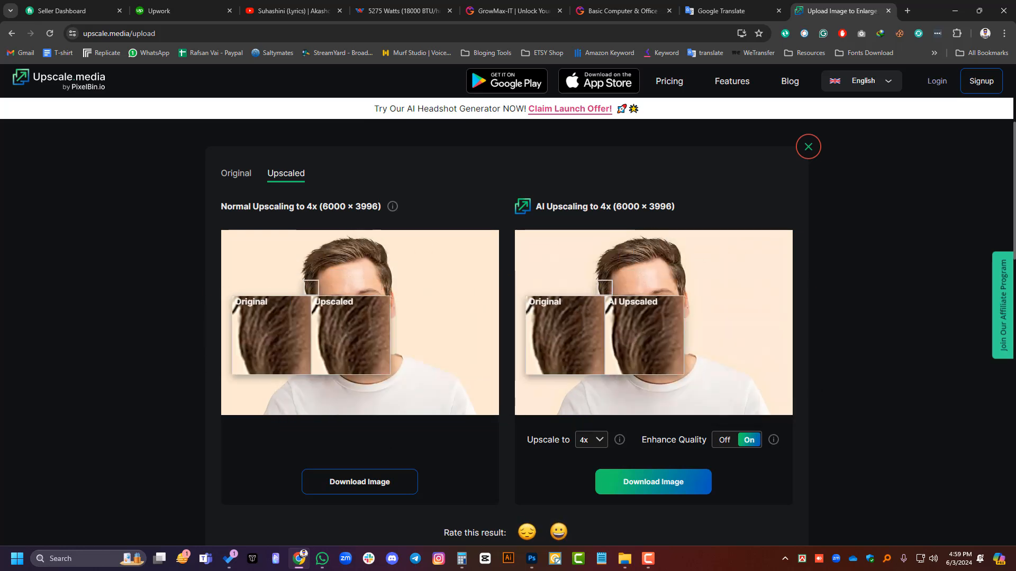
{"action": "left_click", "coordinate": [656, 483]}
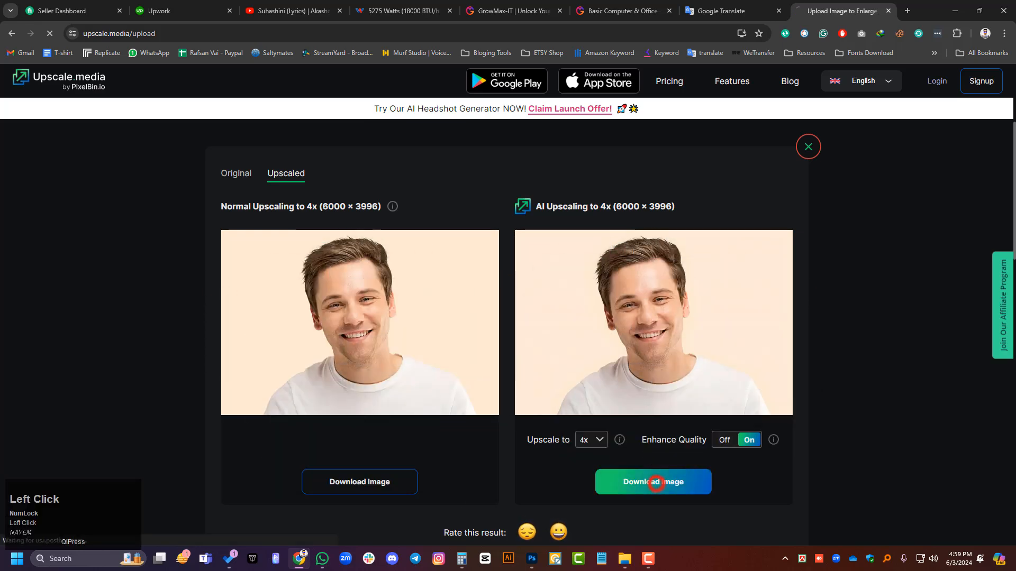
Step: Switch to the Downloads folder in File Explorer, examine the original Picture file up close, and close it
{"action": "left_click", "coordinate": [624, 558]}
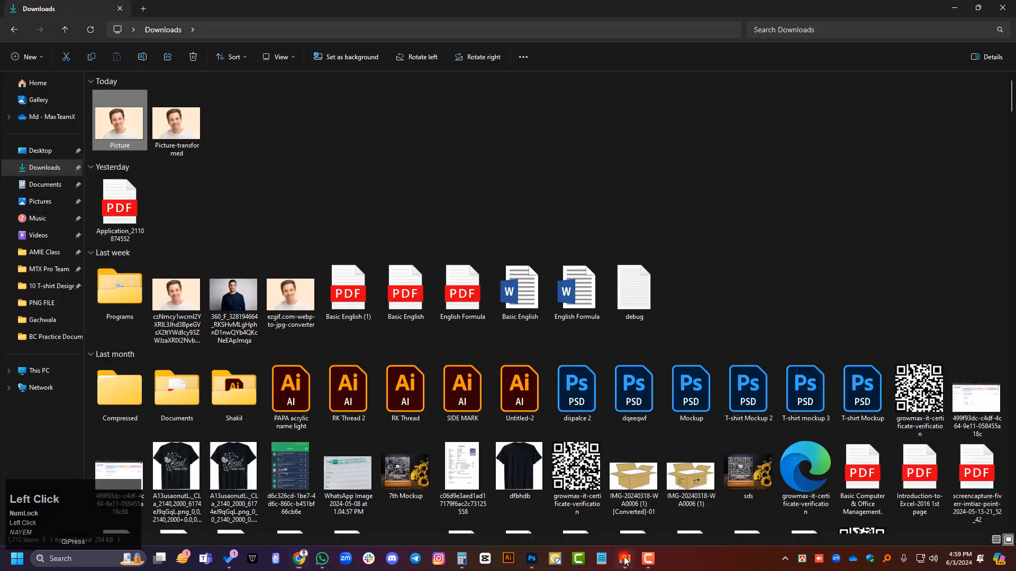
{"action": "double_click", "coordinate": [118, 124]}
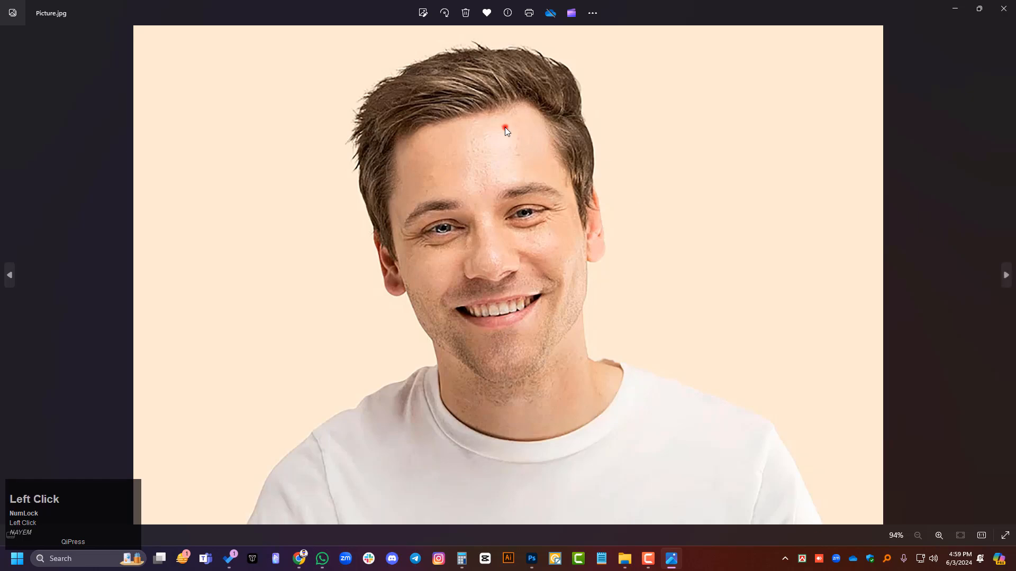
{"action": "double_click", "coordinate": [505, 127]}
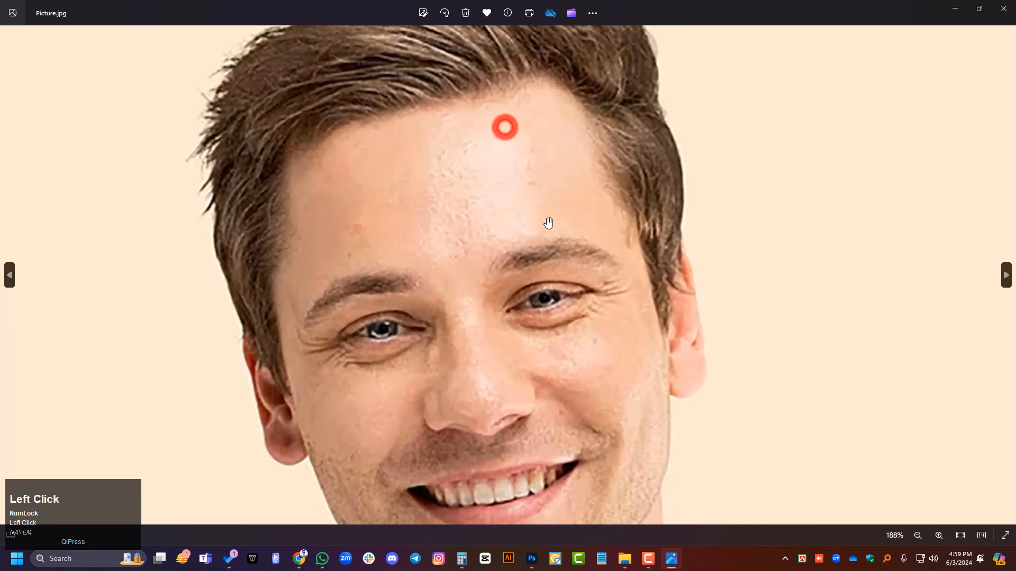
{"action": "left_click", "coordinate": [1008, 6]}
Step: Open the Picture-transformed file, examine the face up close for comparison, and close the viewer
{"action": "double_click", "coordinate": [180, 124]}
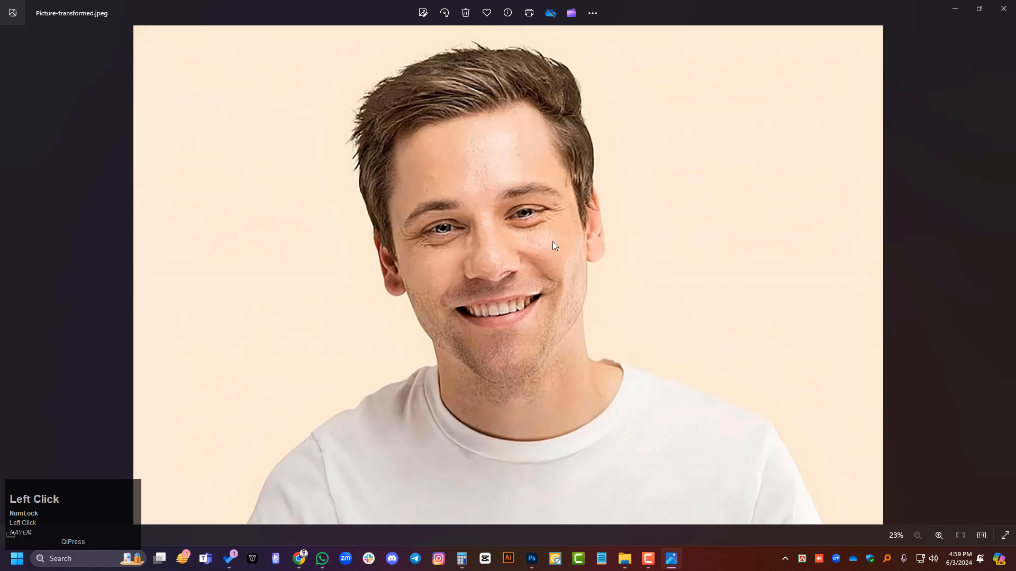
{"action": "double_click", "coordinate": [521, 239]}
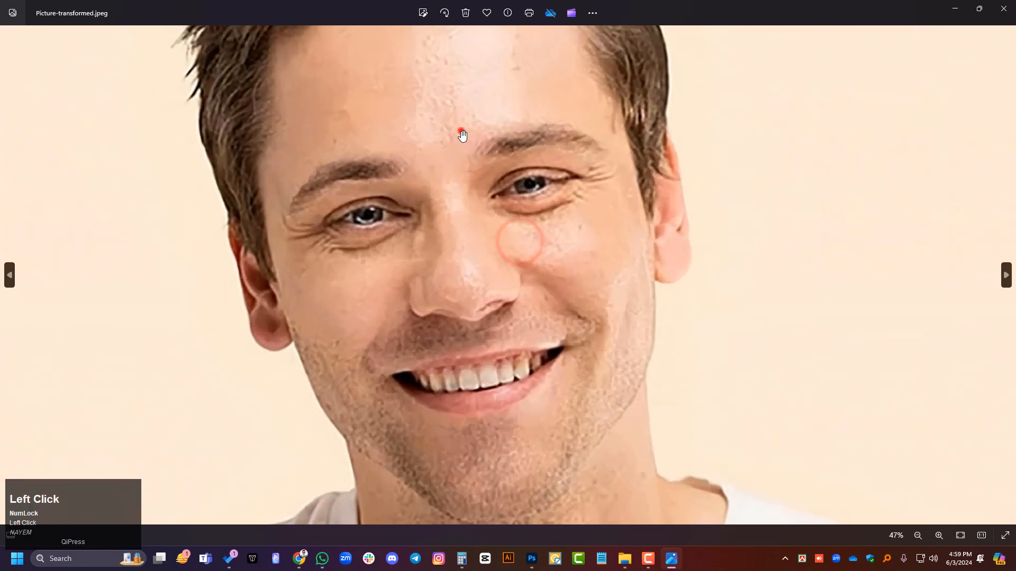
{"action": "double_click", "coordinate": [460, 132]}
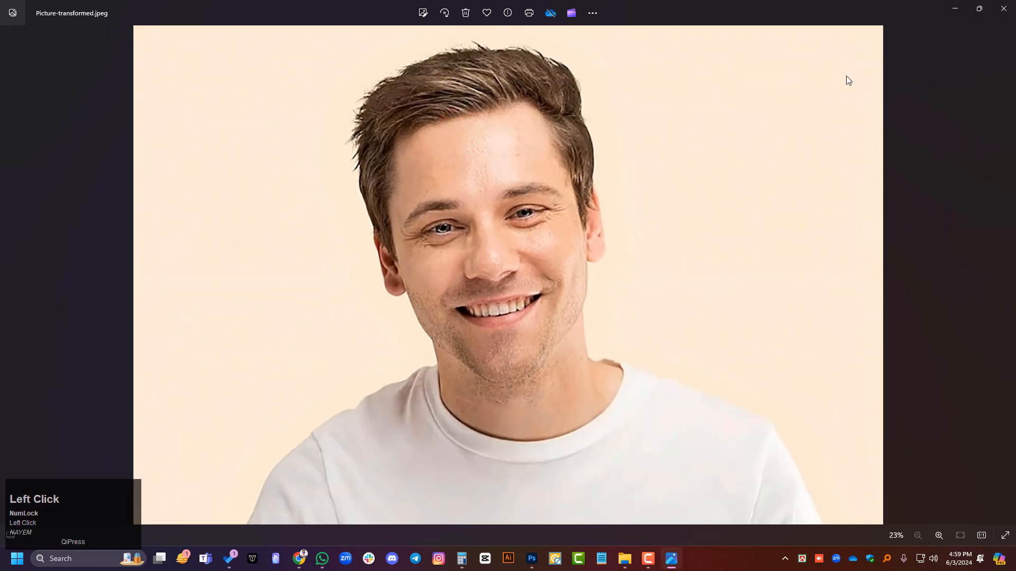
{"action": "left_click", "coordinate": [1004, 8]}
Step: Inspect the image dimensions in the detailed file properties of Picture-transformed
{"action": "right_click", "coordinate": [176, 123]}
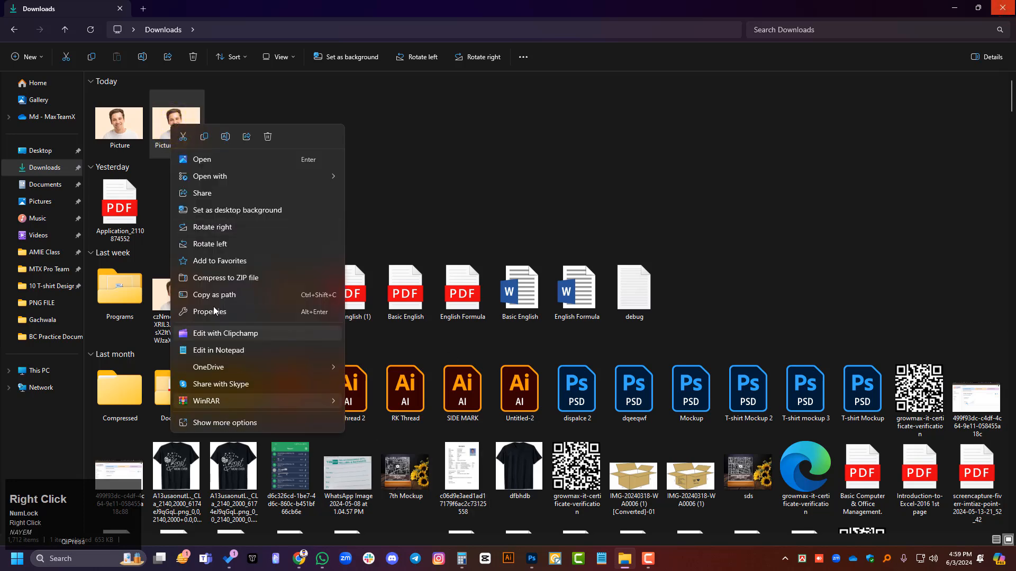
{"action": "left_click", "coordinate": [218, 311]}
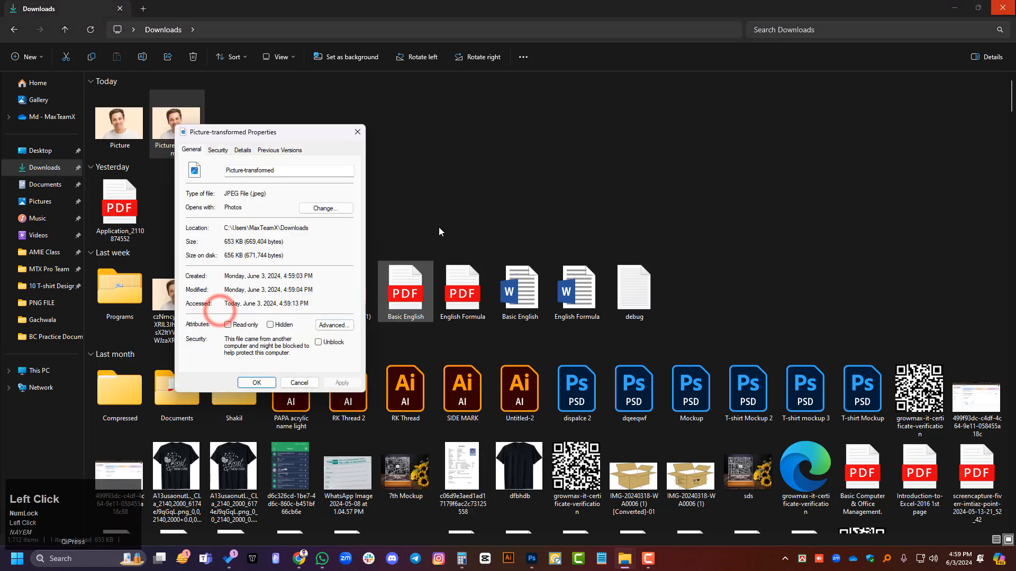
{"action": "left_click", "coordinate": [242, 150]}
{"action": "scroll", "coordinate": [268, 294], "scroll_direction": "down", "scroll_amount": 3}
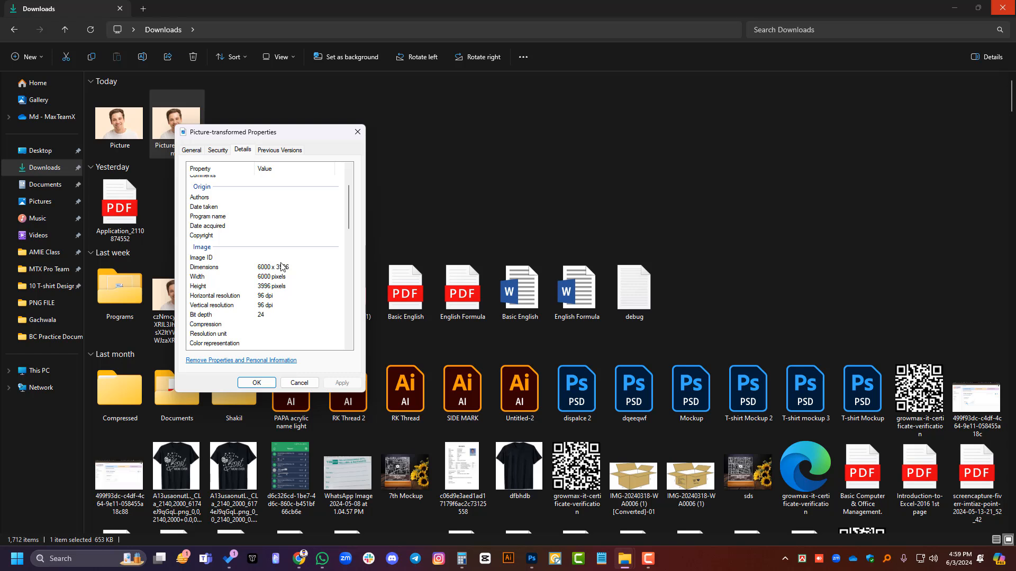
Step: Inspect the dimensions and resolution in the original Picture file's detailed properties, and close them
{"action": "right_click", "coordinate": [127, 123]}
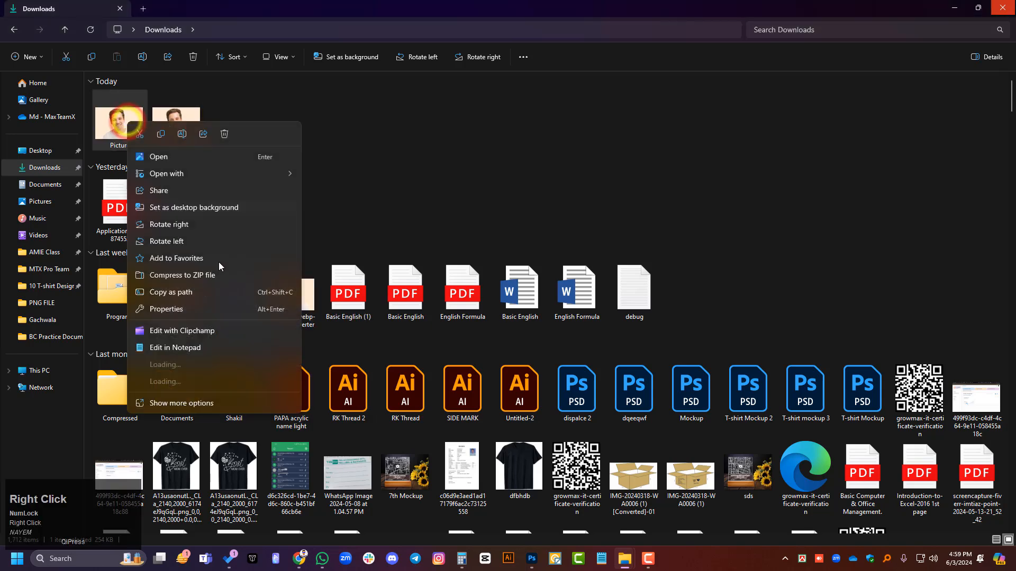
{"action": "left_click", "coordinate": [170, 310]}
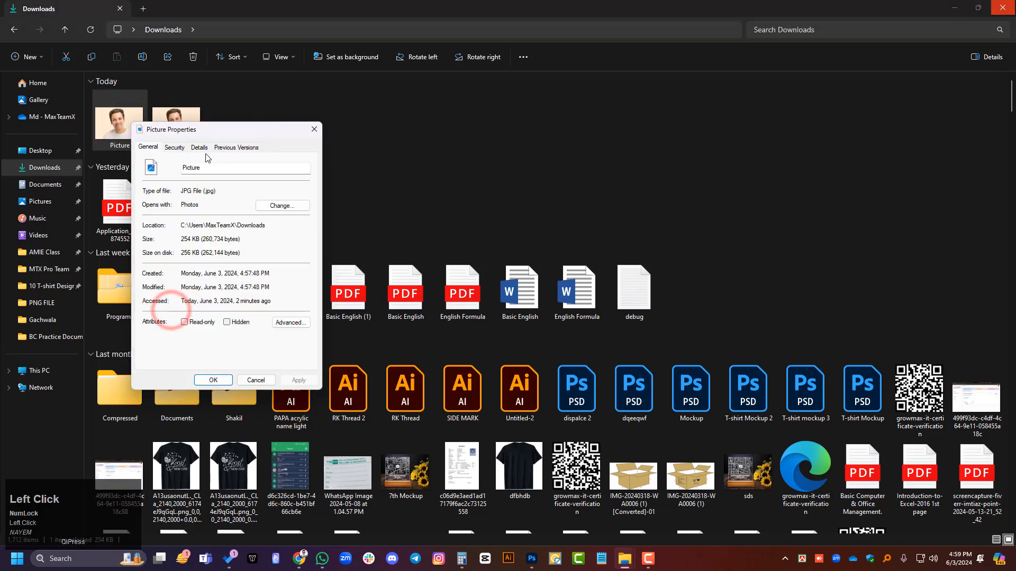
{"action": "left_click", "coordinate": [200, 149]}
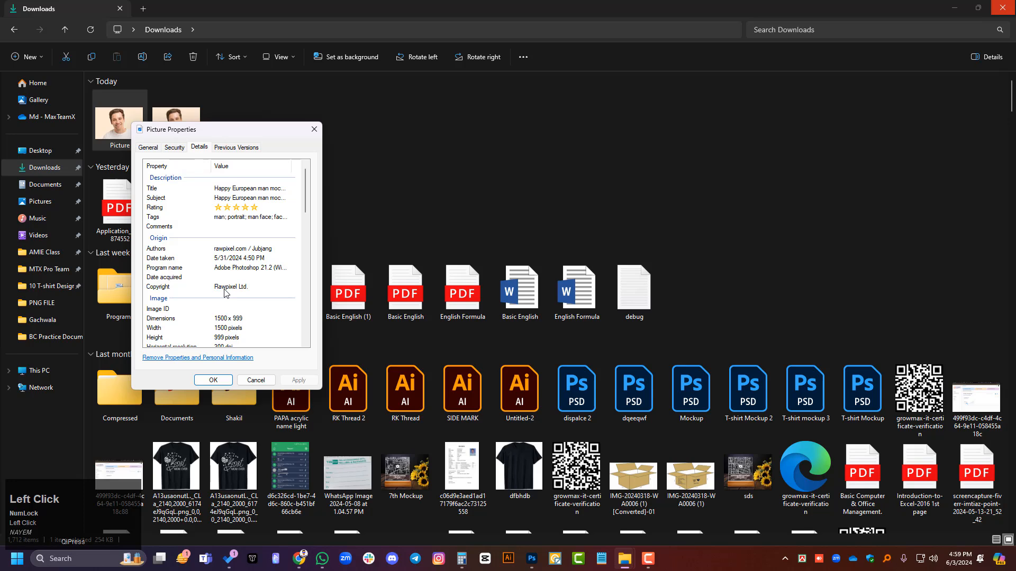
{"action": "scroll", "coordinate": [224, 293], "scroll_direction": "down", "scroll_amount": 1}
{"action": "scroll", "coordinate": [226, 306], "scroll_direction": "up", "scroll_amount": 1}
{"action": "scroll", "coordinate": [226, 306], "scroll_direction": "down", "scroll_amount": 1}
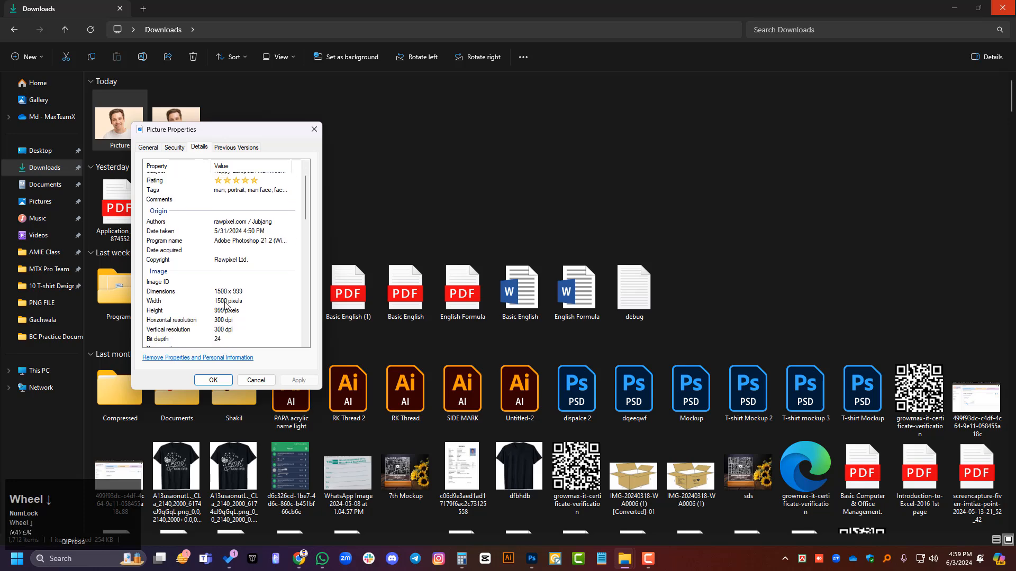
{"action": "left_click", "coordinate": [314, 129]}
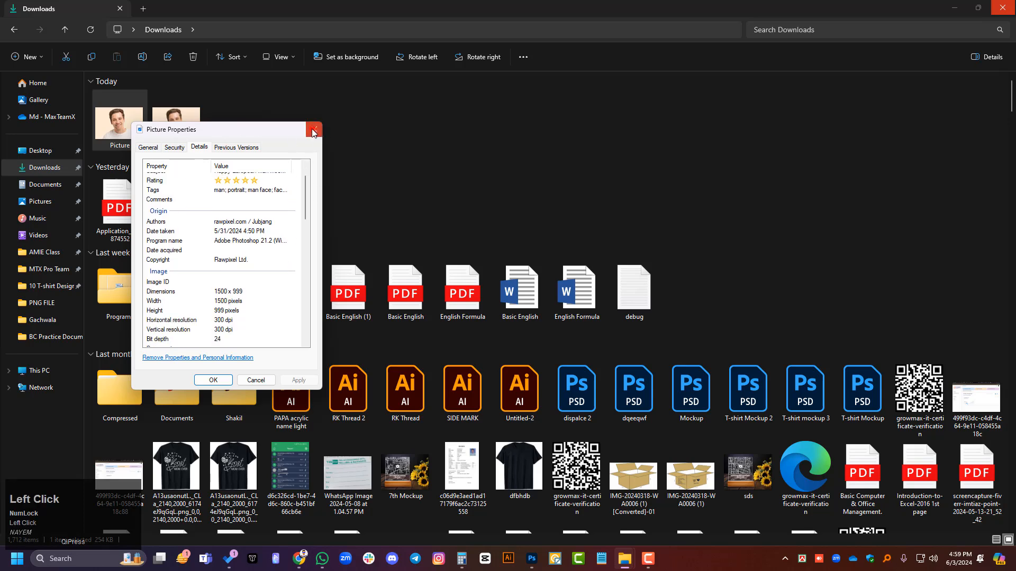
Step: Review the Picture-transformed file's properties again to compare its dimensions with the original, and close them
{"action": "right_click", "coordinate": [189, 127]}
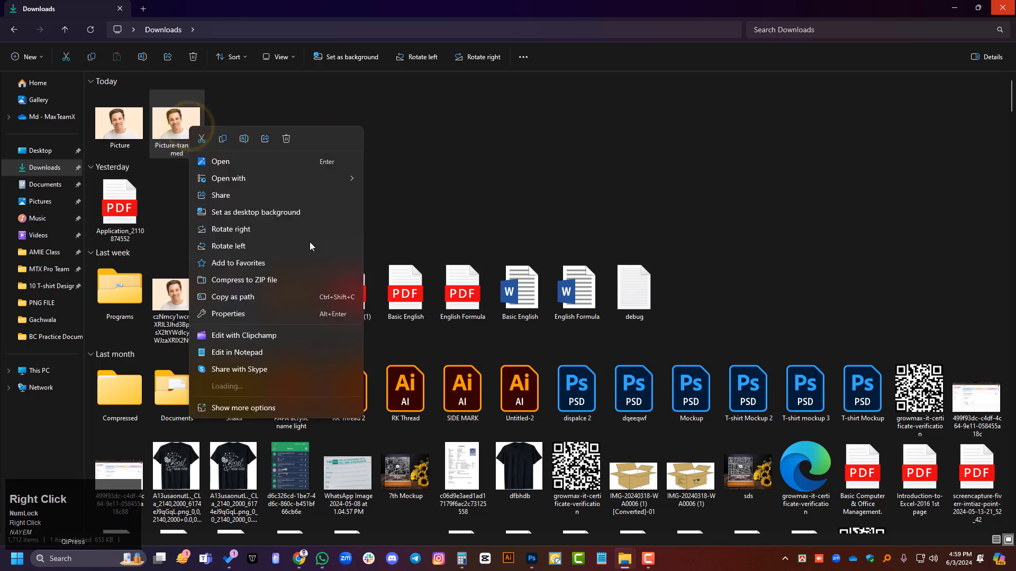
{"action": "left_click", "coordinate": [232, 318]}
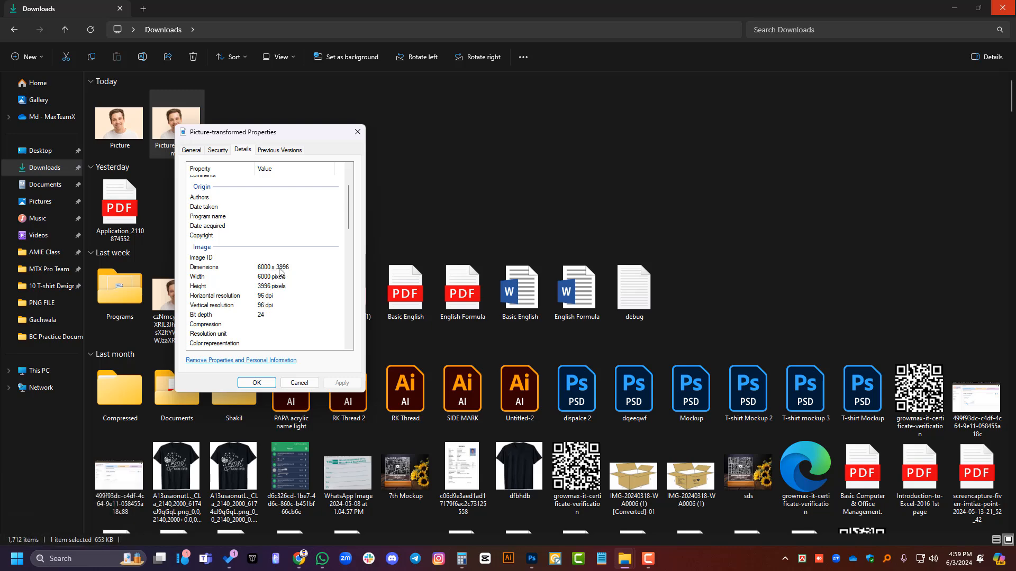
{"action": "scroll", "coordinate": [280, 271], "scroll_direction": "down", "scroll_amount": 3}
{"action": "scroll", "coordinate": [279, 272], "scroll_direction": "up", "scroll_amount": 3}
{"action": "left_click", "coordinate": [354, 134]}
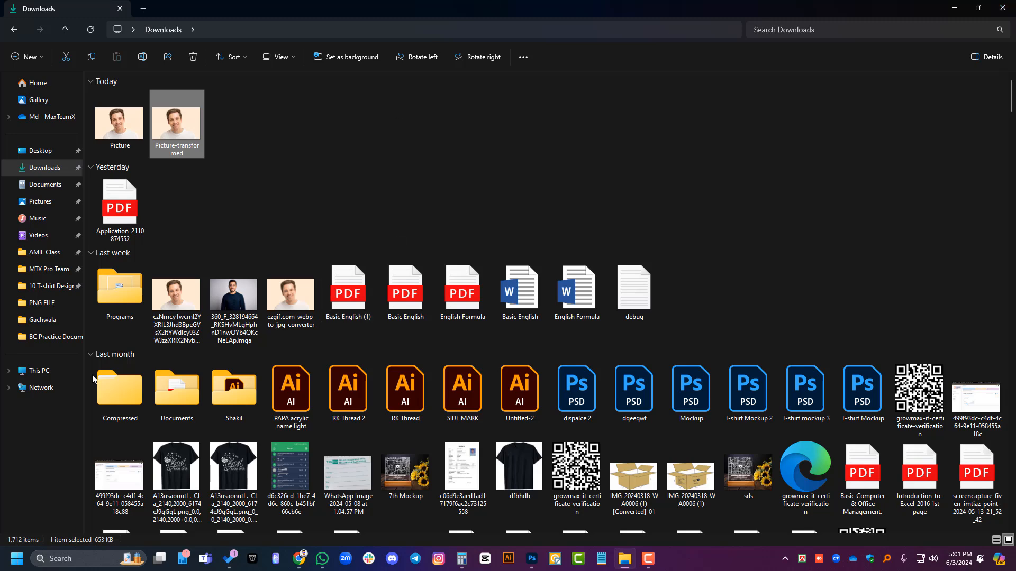
Step: Switch to Photoshop and bring the portrait's forehead into close-up view
{"action": "left_click", "coordinate": [624, 566]}
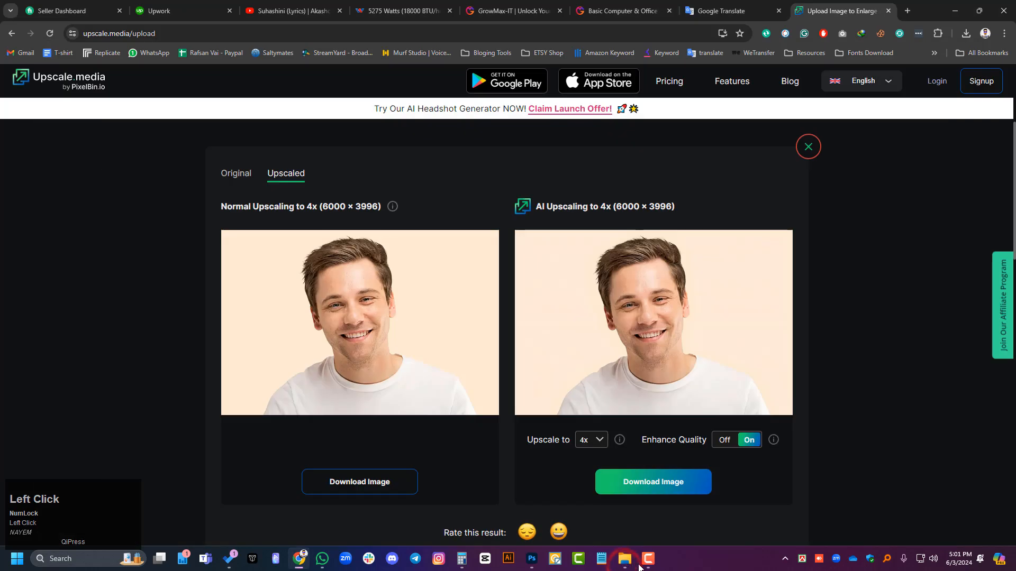
{"action": "left_click", "coordinate": [532, 559]}
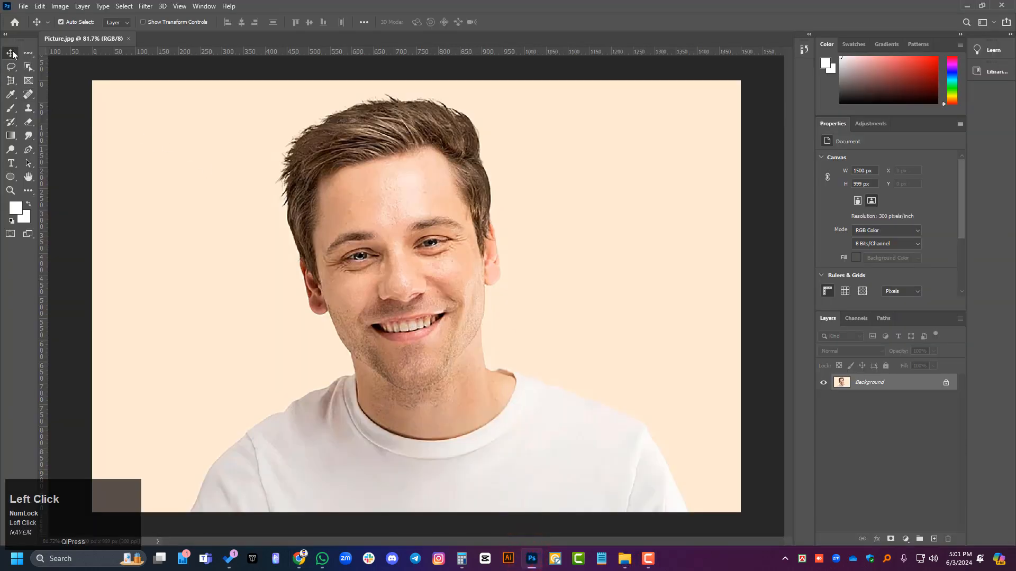
{"action": "scroll", "coordinate": [342, 216], "scroll_direction": "up", "scroll_amount": 3, "text": "alt"}
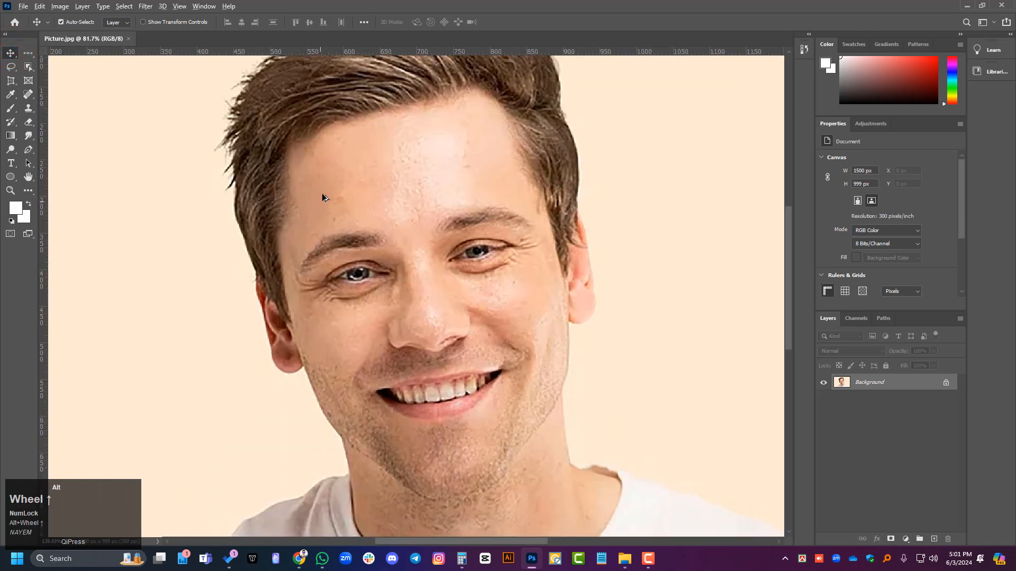
{"action": "scroll", "coordinate": [322, 192], "scroll_direction": "up", "scroll_amount": 5, "text": "alt"}
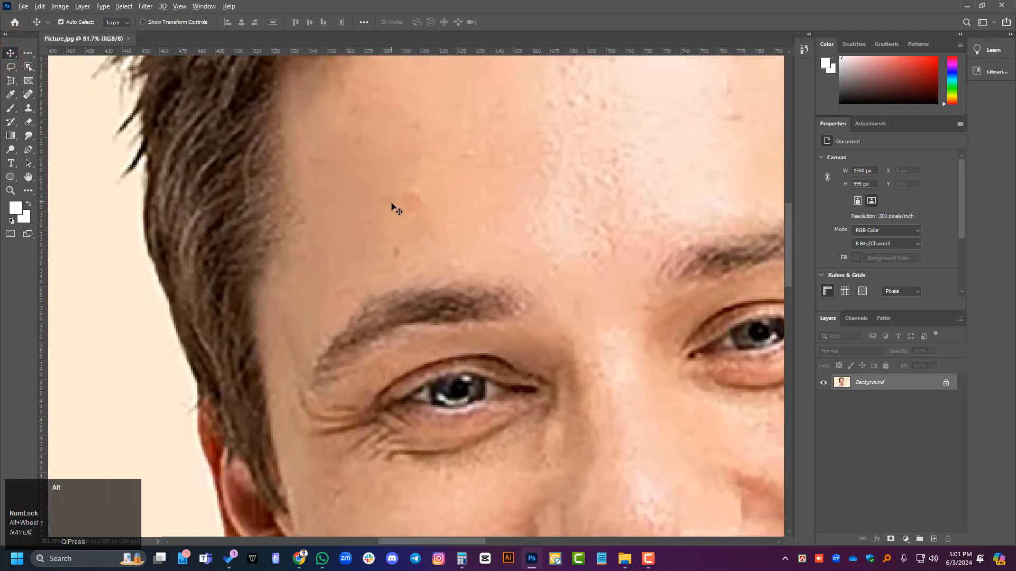
{"action": "scroll", "coordinate": [418, 206], "scroll_direction": "up", "scroll_amount": 1, "text": "alt"}
{"action": "scroll", "coordinate": [423, 198], "scroll_direction": "up", "scroll_amount": 2}
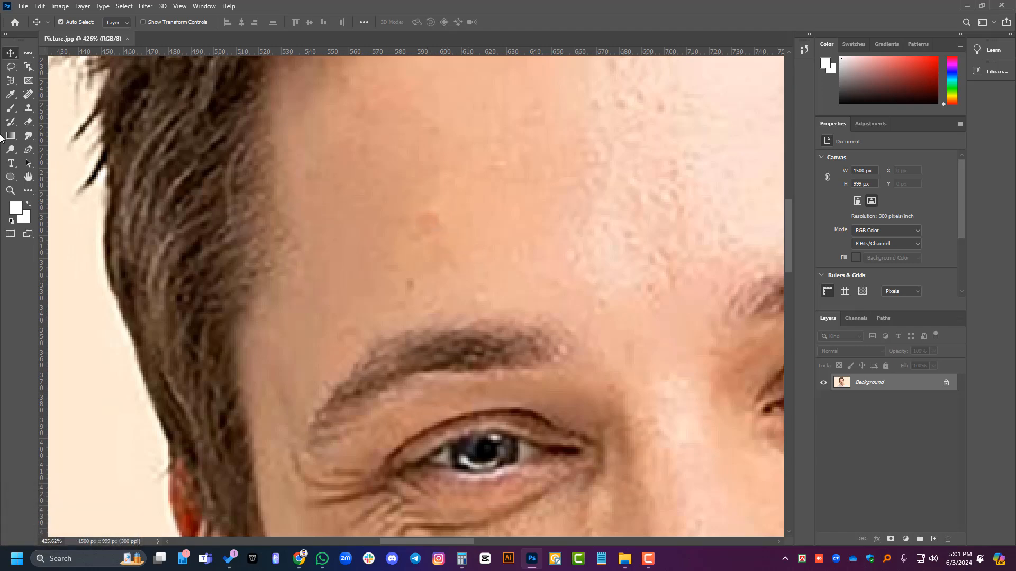
{"action": "right_click", "coordinate": [31, 113]}
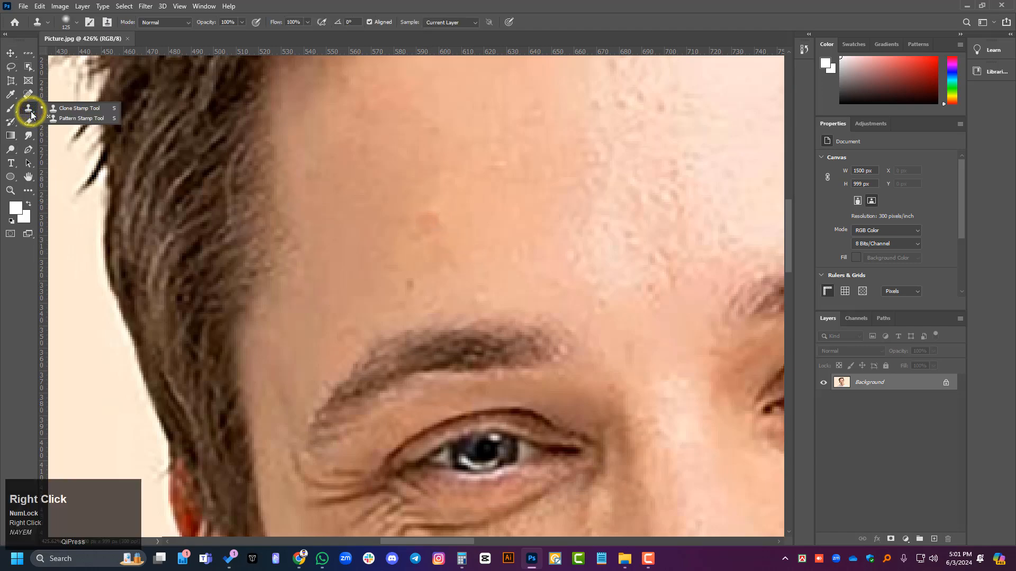
{"action": "left_click", "coordinate": [84, 109]}
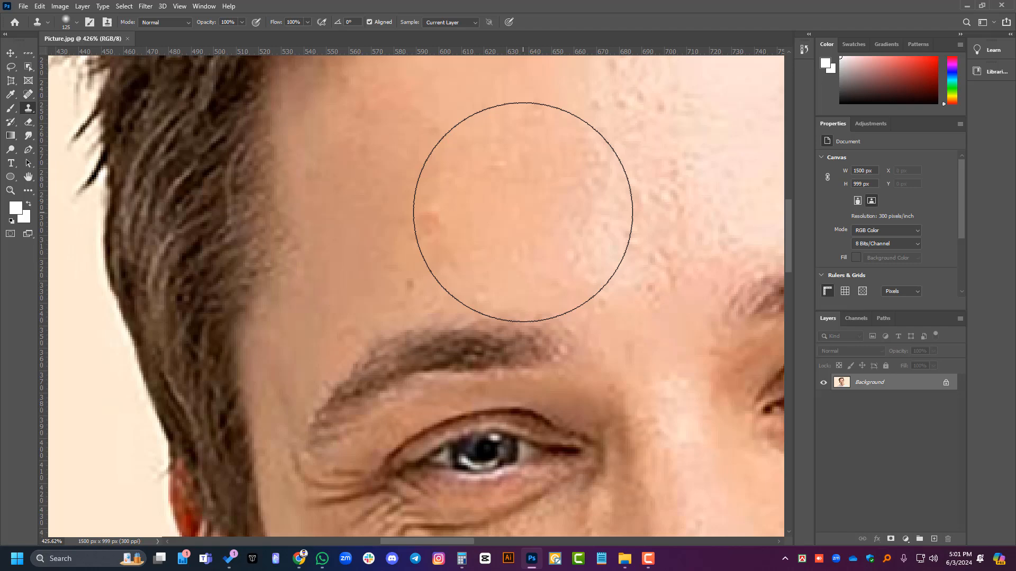
{"action": "key", "text": "bracketleft"}
{"action": "key", "text": "bracketleft"}
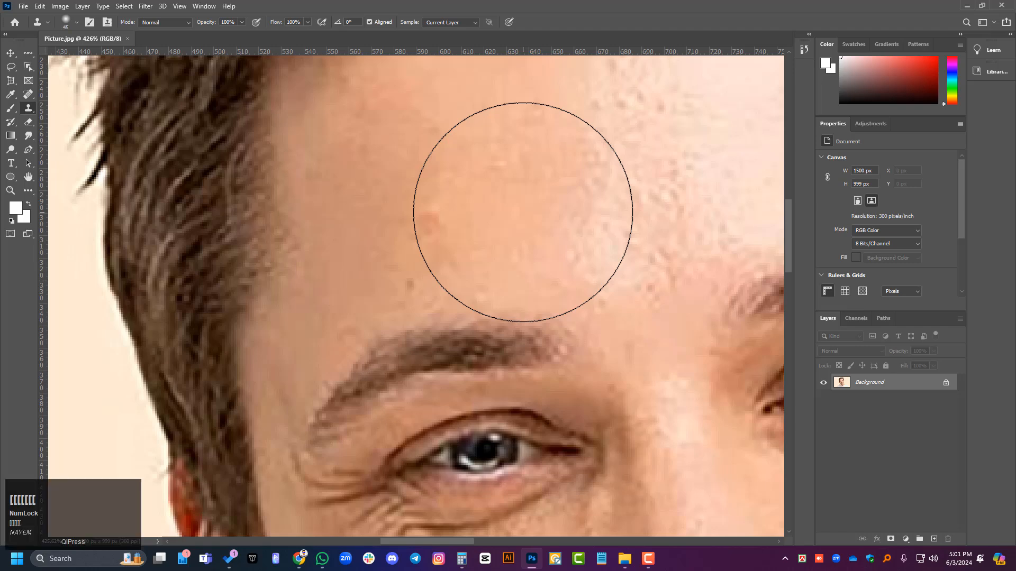
{"action": "key", "text": "bracketleft"}
{"action": "key", "text": "bracketleft"}
{"action": "key", "text": "bracketleft"}
{"action": "key", "text": "bracketleft"}
{"action": "key", "text": "bracketleft"}
{"action": "key", "text": "bracketleft"}
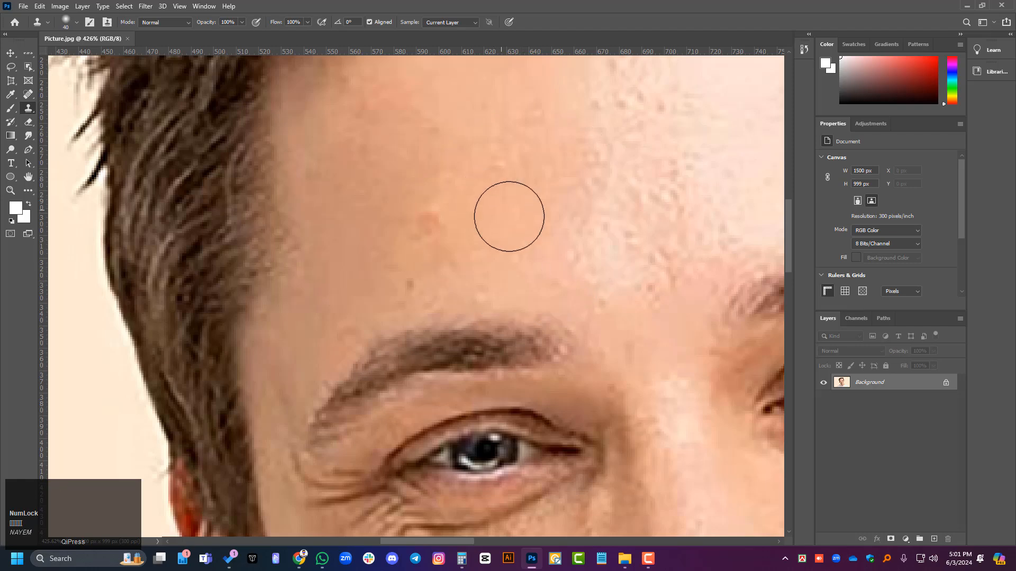
{"action": "key", "text": "alt"}
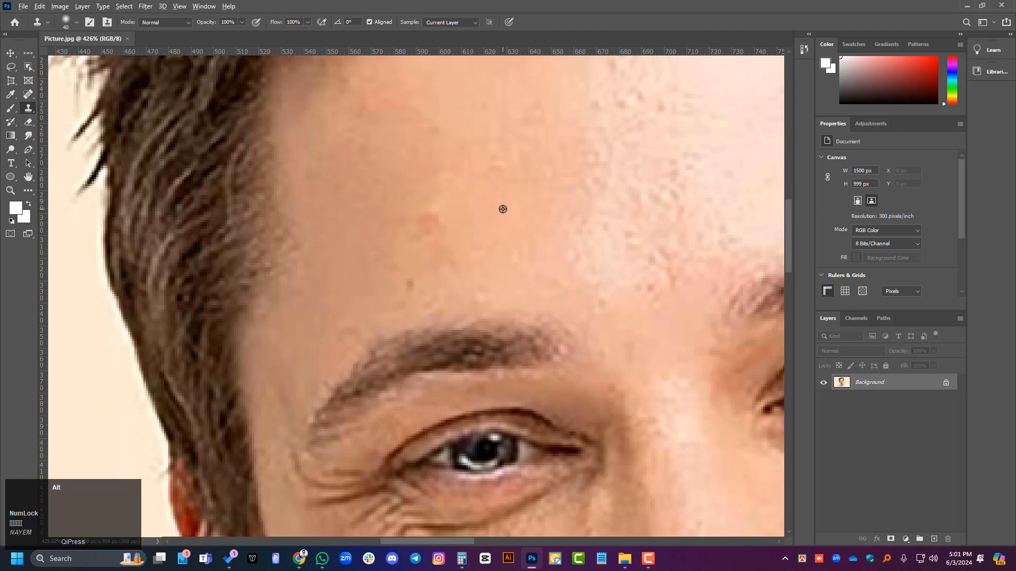
{"action": "key", "text": "alt+p"}
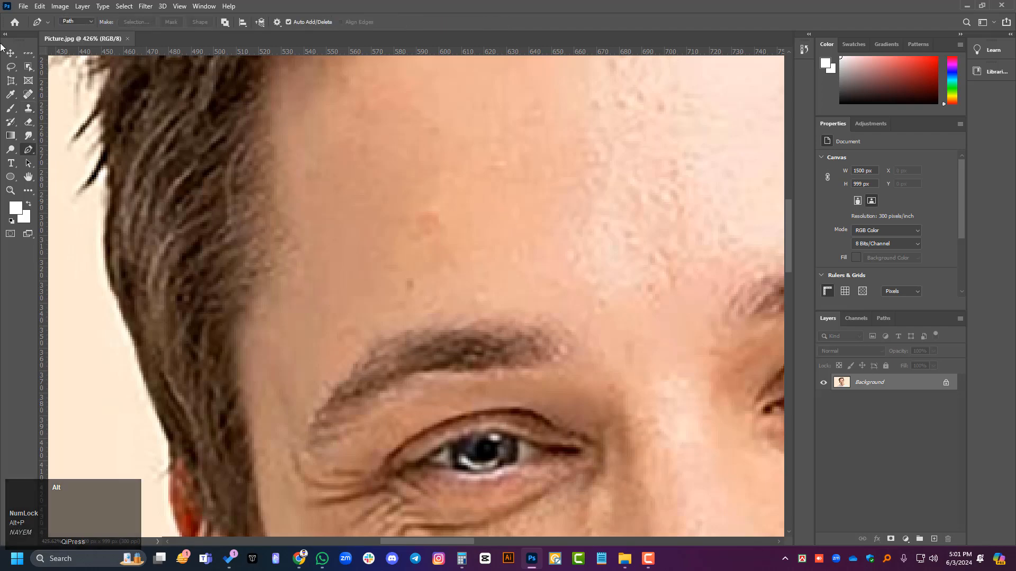
Step: Select the Spot Healing Brush and make its brush slightly smaller
{"action": "right_click", "coordinate": [27, 94]}
{"action": "left_click", "coordinate": [48, 94]}
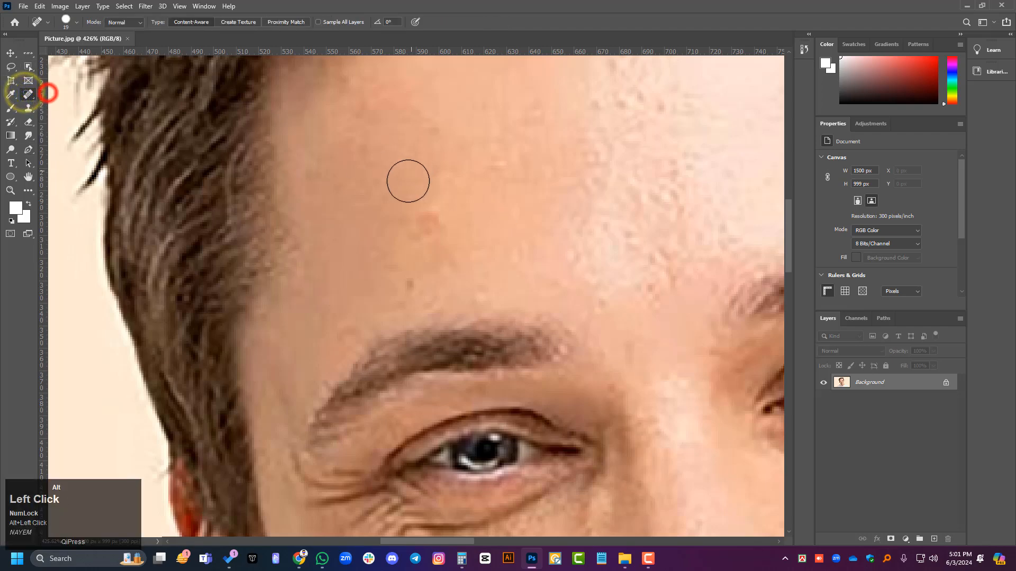
{"action": "key", "text": "bracketleft"}
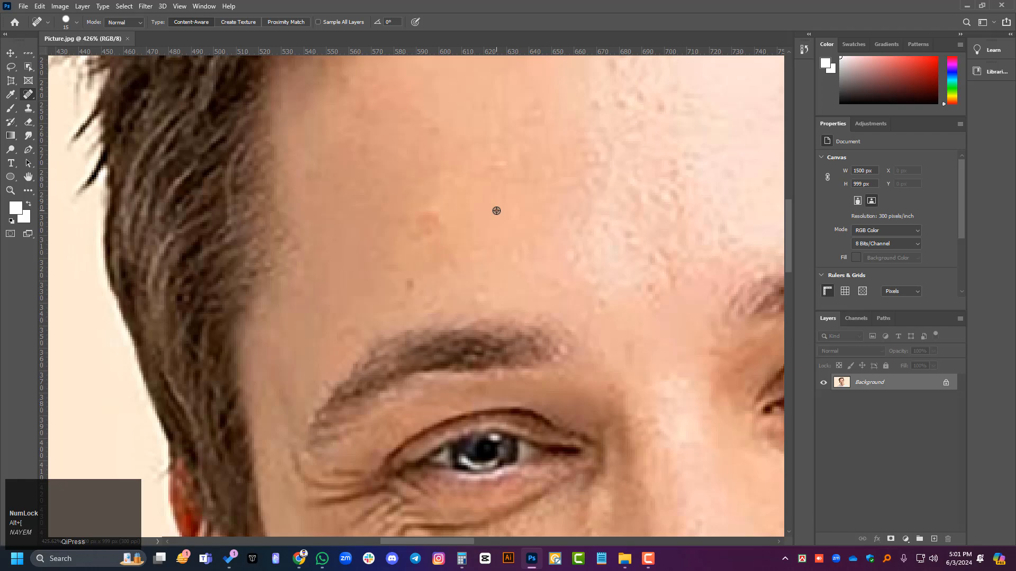
Step: Try to set a healing source on the forehead, and undo a trial healing stroke over the reddish blemish
{"action": "key", "text": "alt"}
{"action": "left_click", "coordinate": [487, 202], "text": "alt"}
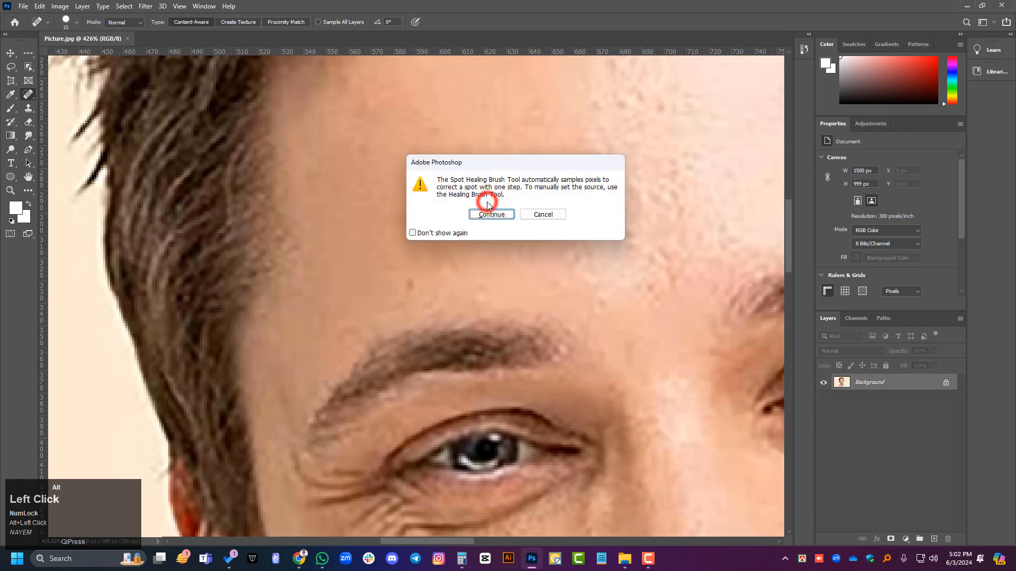
{"action": "left_click", "coordinate": [488, 212]}
{"action": "left_click", "coordinate": [488, 212], "text": "alt"}
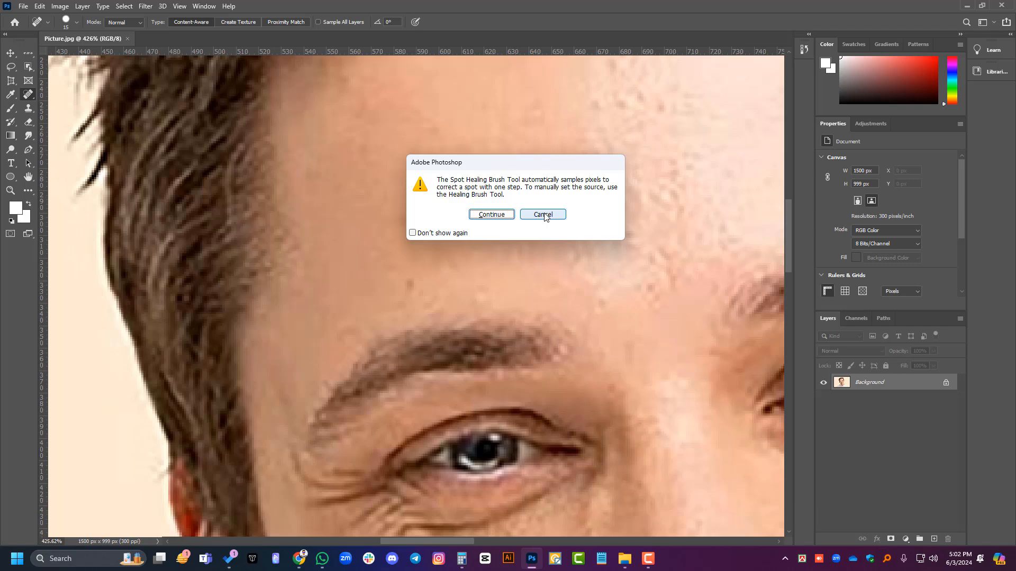
{"action": "left_click", "coordinate": [486, 214]}
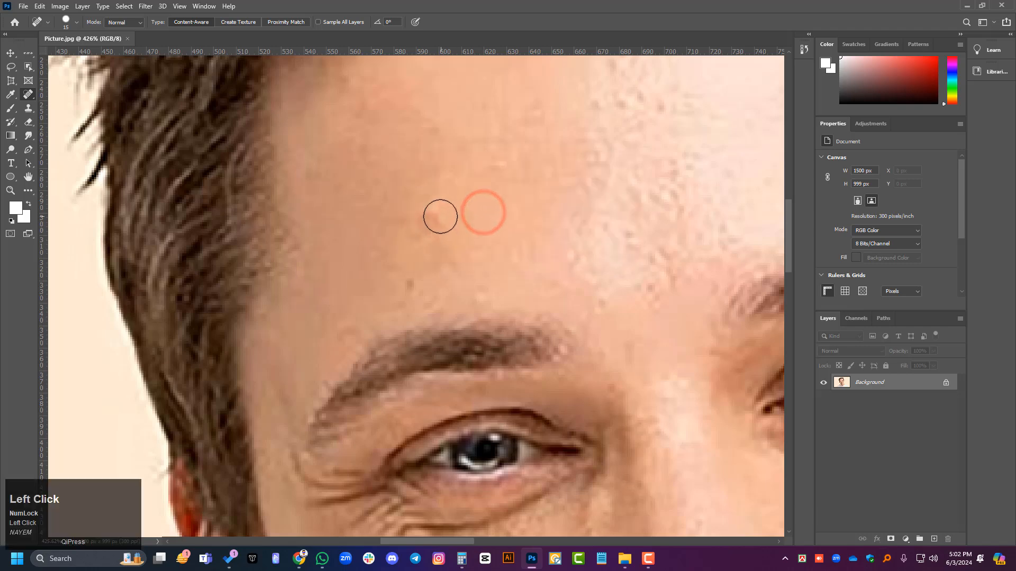
{"action": "mouse_move", "coordinate": [440, 217]}
{"action": "left_mouse_down"}
{"action": "mouse_move", "coordinate": [373, 227]}
{"action": "mouse_move", "coordinate": [452, 225]}
{"action": "left_mouse_up"}
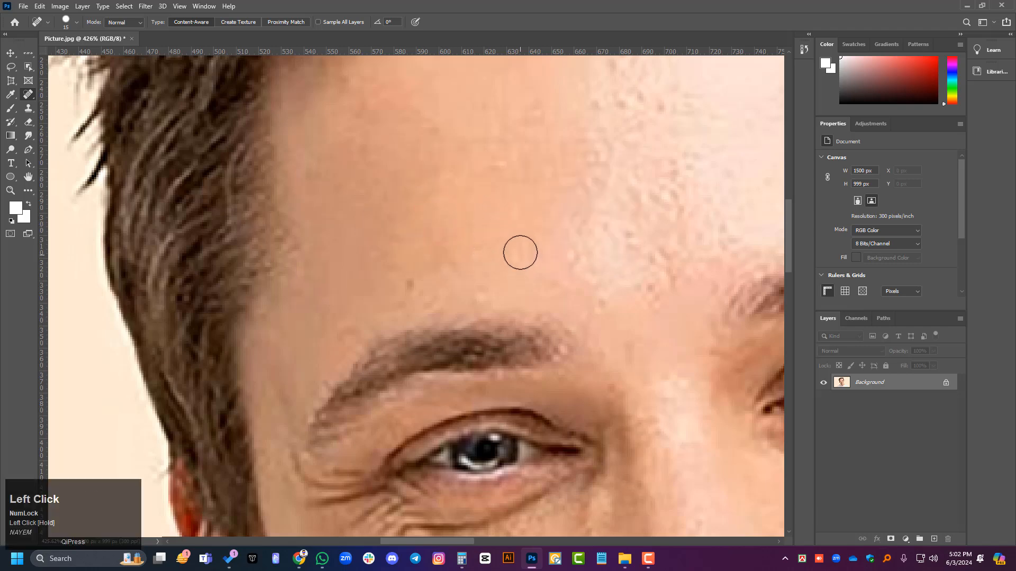
{"action": "key", "text": "ctrl+z"}
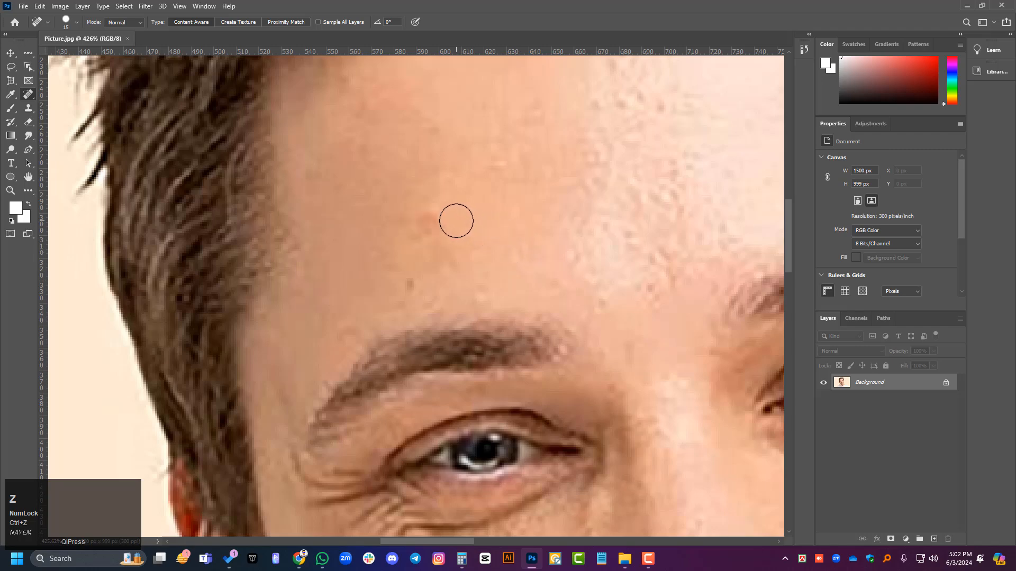
Step: Remove the reddish forehead blemish above the eyebrow with the Spot Healing Brush
{"action": "left_click", "coordinate": [675, 129], "text": "alt"}
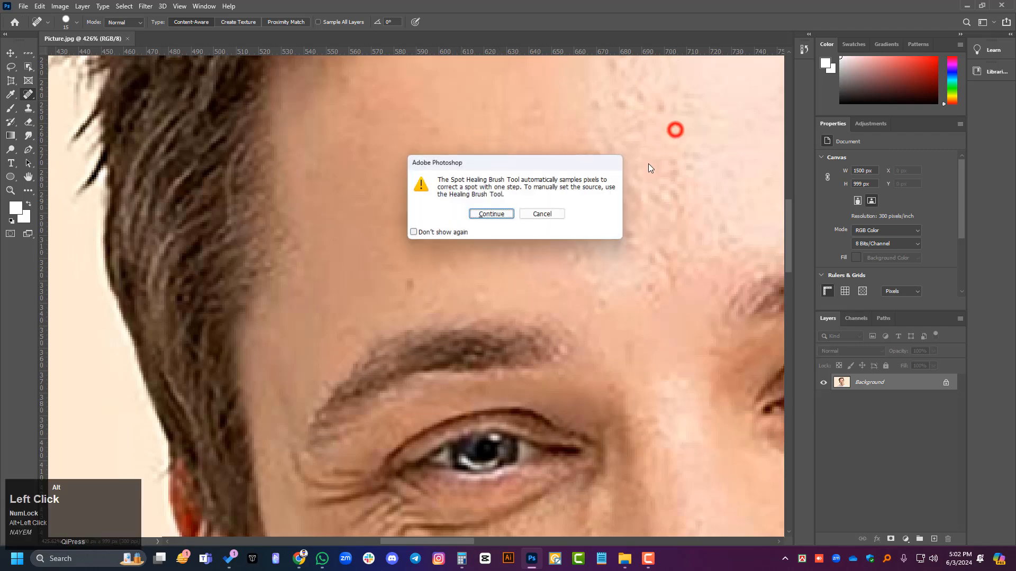
{"action": "left_click", "coordinate": [493, 215]}
{"action": "left_click", "coordinate": [436, 220]}
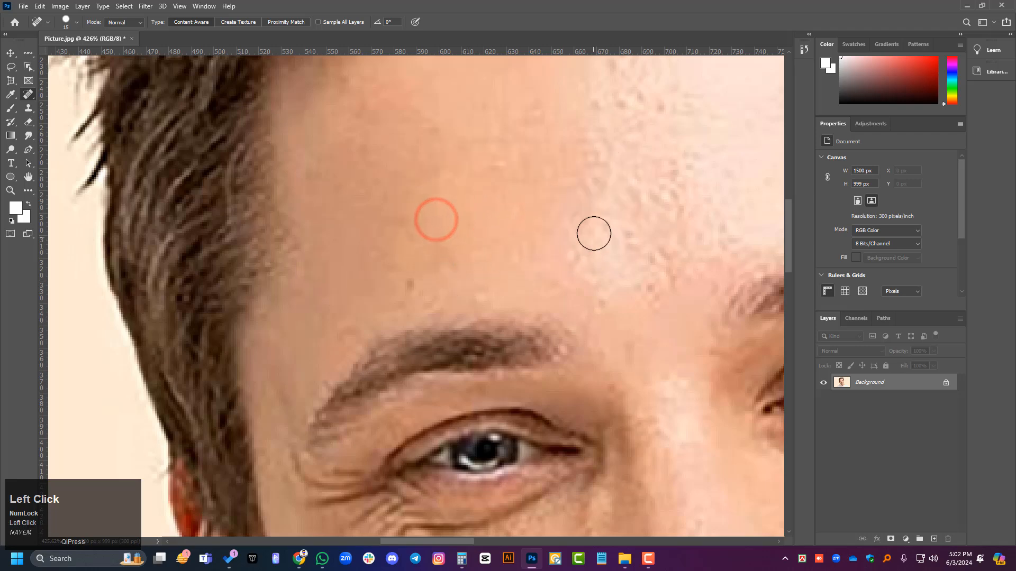
{"action": "left_click", "coordinate": [572, 154], "text": "alt"}
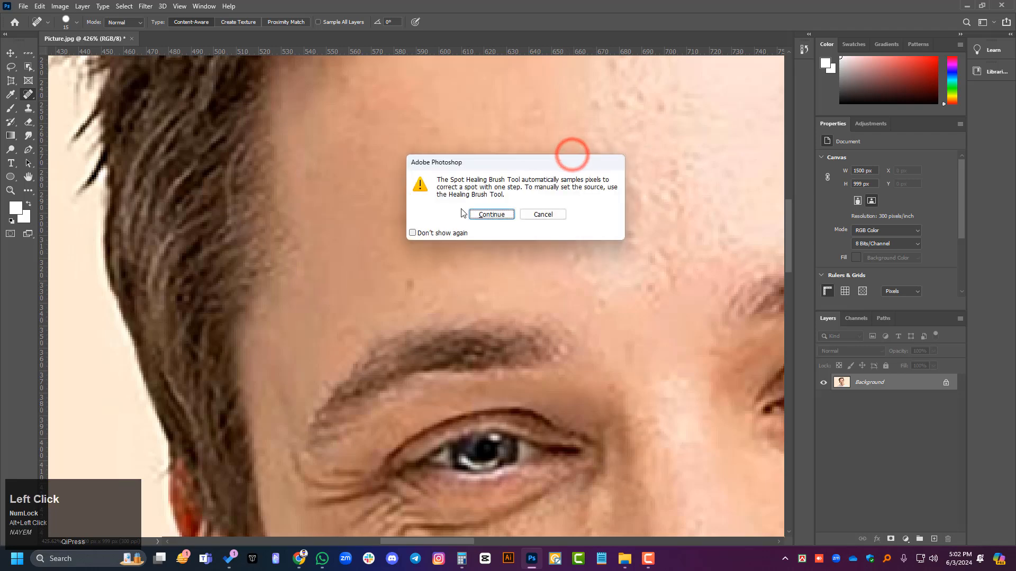
{"action": "left_click", "coordinate": [486, 215]}
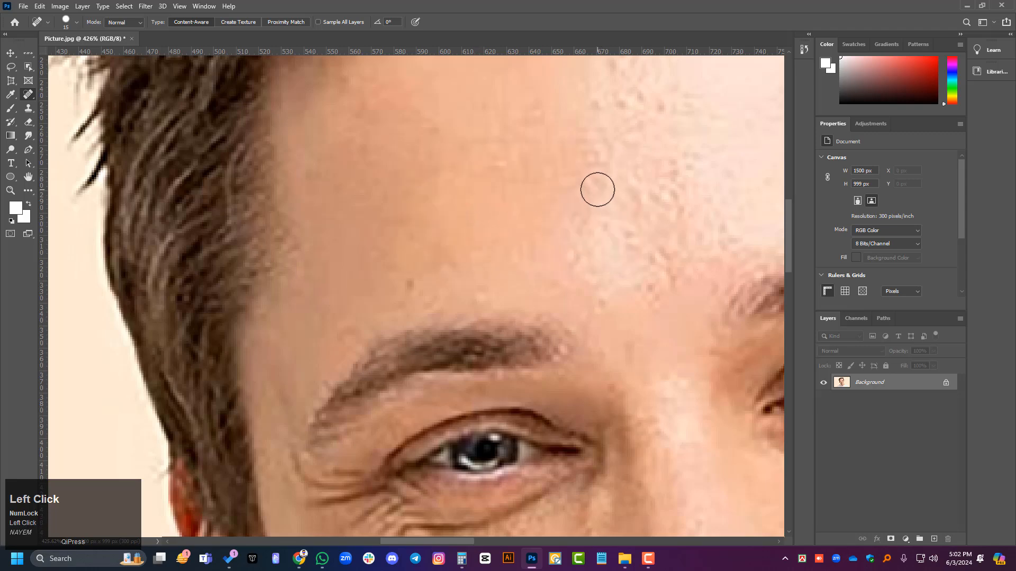
Step: Heal the small remaining spots on the forehead skin around and above the former blemish
{"action": "left_click", "coordinate": [577, 119], "text": "alt"}
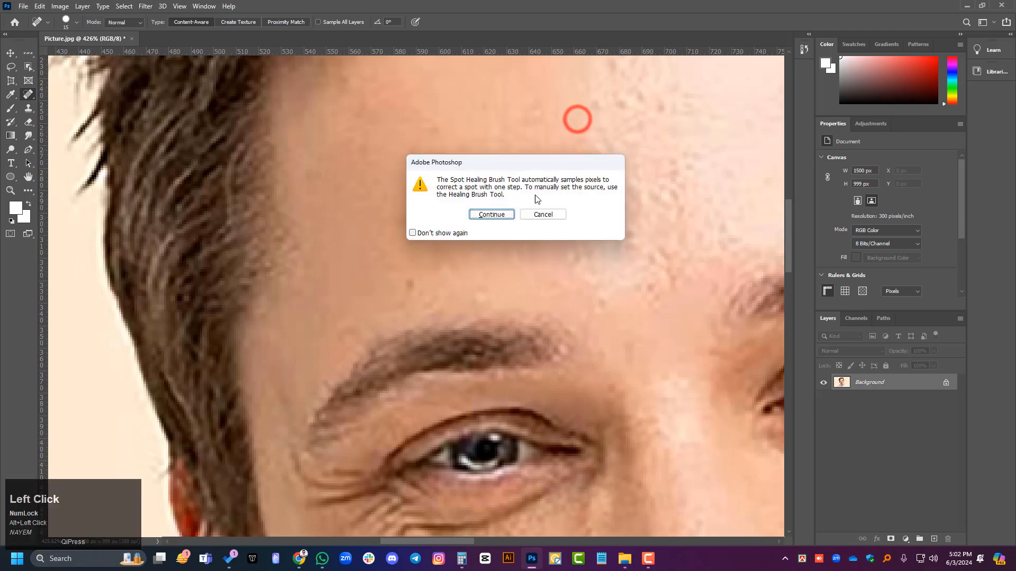
{"action": "left_click", "coordinate": [496, 215]}
{"action": "left_click", "coordinate": [411, 206]}
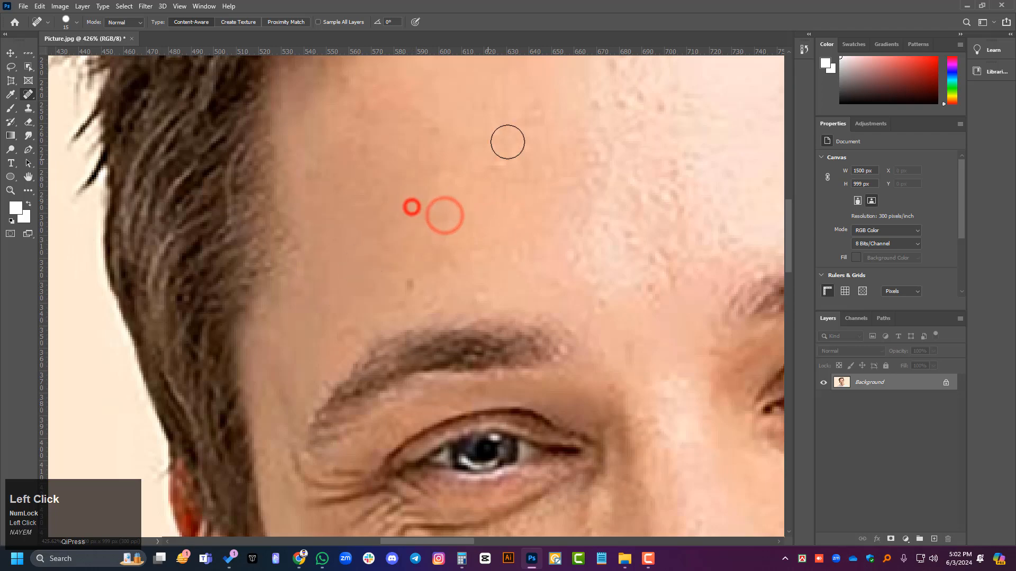
{"action": "left_click", "coordinate": [507, 143]}
{"action": "left_click", "coordinate": [517, 145]}
{"action": "left_click_drag", "start_coordinate": [431, 146], "coordinate": [425, 218]}
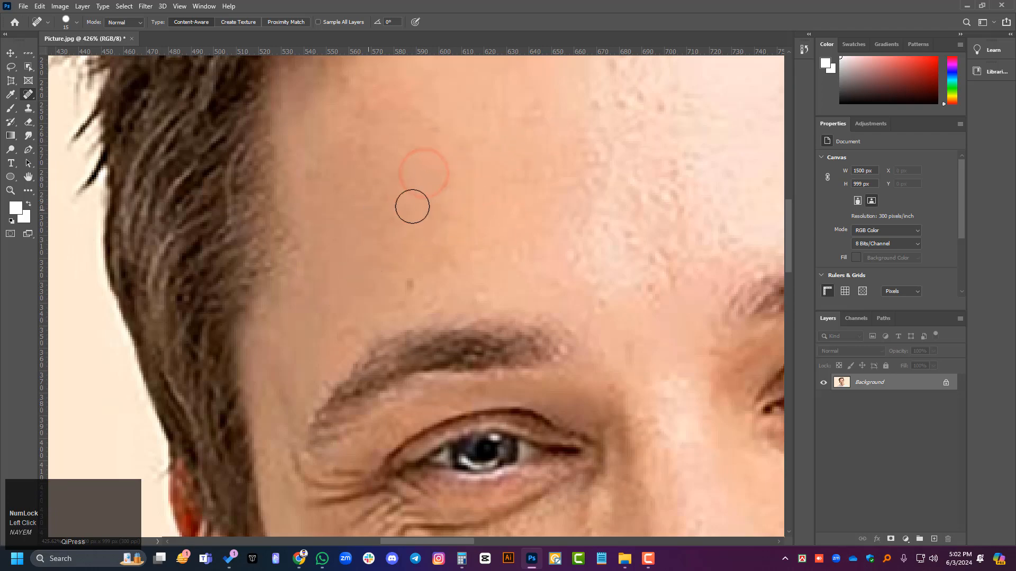
{"action": "left_click", "coordinate": [465, 199], "text": "alt"}
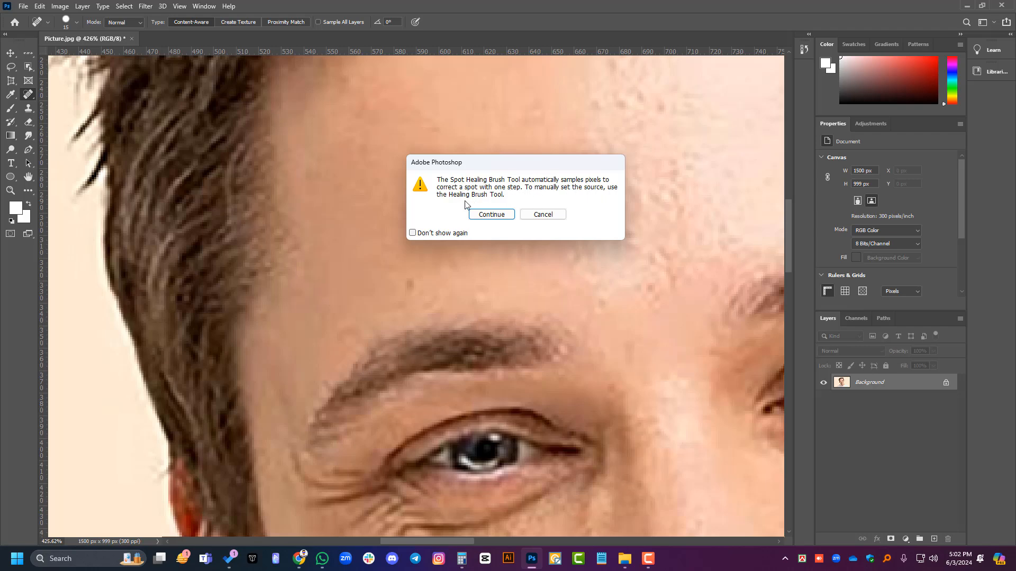
{"action": "left_click", "coordinate": [491, 215]}
Step: Smooth the rough, shiny skin texture in the middle of the forehead with short Spot Healing Brush strokes
{"action": "scroll", "coordinate": [337, 234], "scroll_direction": "down", "scroll_amount": 3}
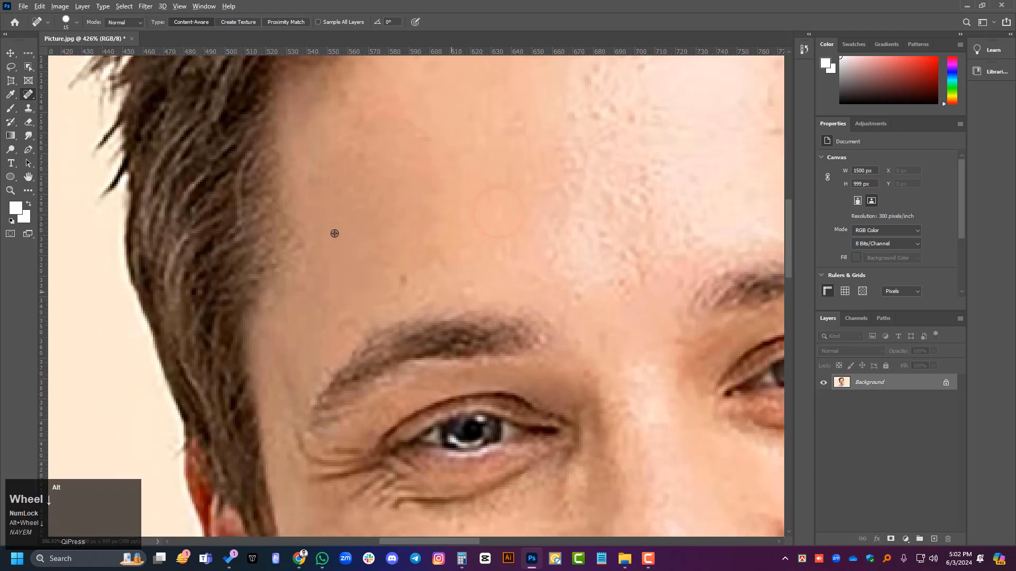
{"action": "left_click_drag", "start_coordinate": [593, 256], "coordinate": [594, 193]}
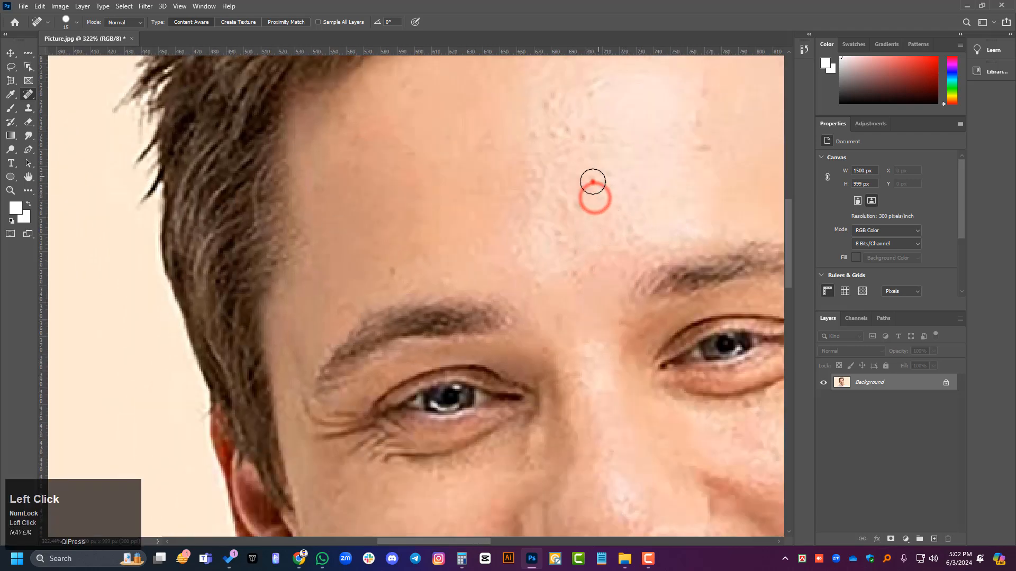
{"action": "left_click", "coordinate": [581, 120]}
{"action": "left_click_drag", "start_coordinate": [568, 136], "coordinate": [558, 109]}
{"action": "left_click", "coordinate": [535, 136]}
{"action": "mouse_move", "coordinate": [528, 162]}
{"action": "left_mouse_down"}
{"action": "mouse_move", "coordinate": [533, 117]}
{"action": "mouse_move", "coordinate": [504, 195]}
{"action": "left_mouse_up"}
{"action": "left_click", "coordinate": [544, 150]}
{"action": "left_click", "coordinate": [535, 176]}
{"action": "left_click", "coordinate": [608, 124]}
{"action": "left_click_drag", "start_coordinate": [542, 106], "coordinate": [504, 167]}
Step: Reselect the Spot Healing Brush and heal the spots across the upper forehead and toward the far hairline
{"action": "scroll", "coordinate": [370, 218], "scroll_direction": "down", "scroll_amount": 1}
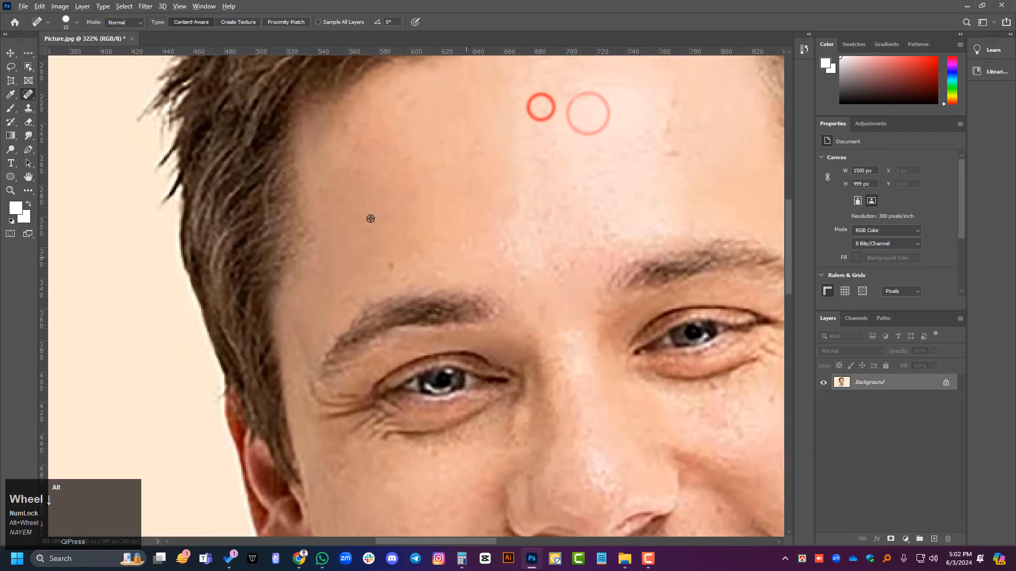
{"action": "scroll", "coordinate": [370, 218], "scroll_direction": "down", "scroll_amount": 1}
{"action": "left_click", "coordinate": [10, 53]}
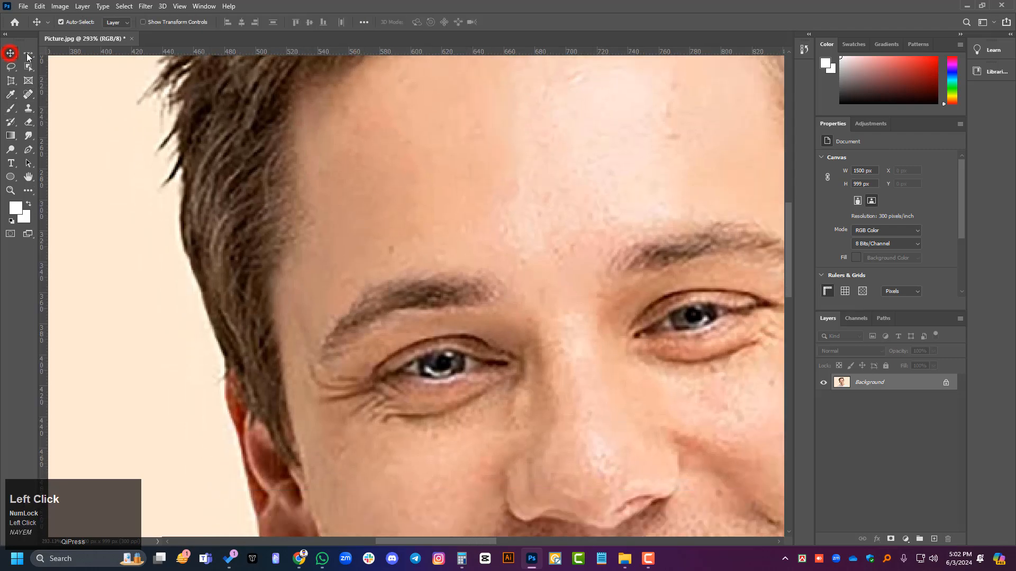
{"action": "right_click", "coordinate": [33, 96]}
{"action": "left_click", "coordinate": [70, 96]}
{"action": "right_click", "coordinate": [30, 96]}
{"action": "left_click", "coordinate": [59, 95]}
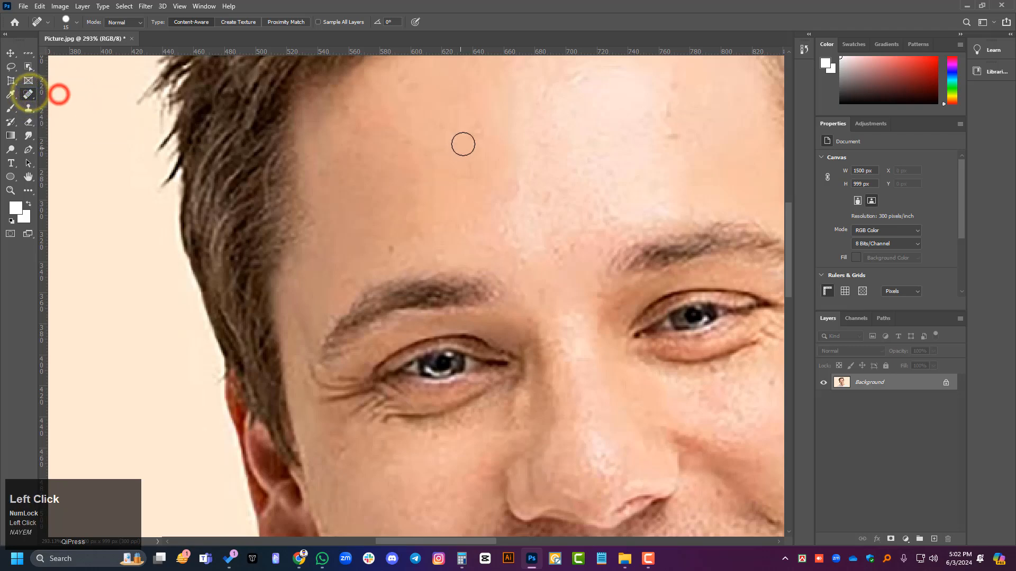
{"action": "left_click", "coordinate": [480, 127]}
{"action": "left_click_drag", "start_coordinate": [485, 118], "coordinate": [478, 155]}
{"action": "left_click_drag", "start_coordinate": [653, 102], "coordinate": [658, 155]}
{"action": "left_click_drag", "start_coordinate": [700, 113], "coordinate": [486, 186]}
{"action": "left_click_drag", "start_coordinate": [635, 112], "coordinate": [626, 132]}
Step: Heal the small marks down the central forehead and between the eyebrows with the Spot Healing Brush
{"action": "scroll", "coordinate": [335, 188], "scroll_direction": "down", "scroll_amount": 1}
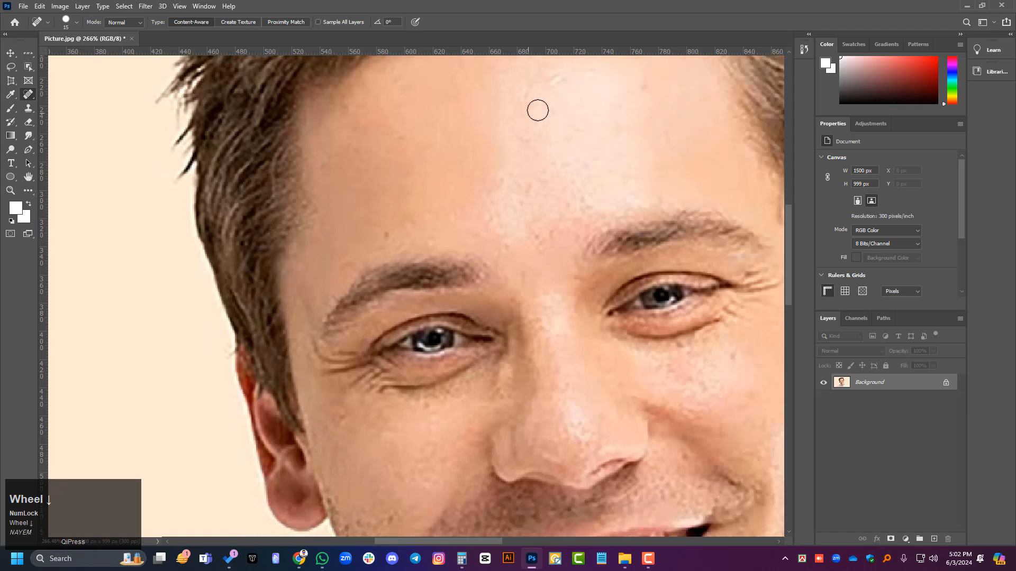
{"action": "left_click_drag", "start_coordinate": [561, 76], "coordinate": [514, 102]}
{"action": "left_click", "coordinate": [589, 186]}
{"action": "left_click_drag", "start_coordinate": [481, 158], "coordinate": [509, 227]}
{"action": "left_click_drag", "start_coordinate": [490, 165], "coordinate": [506, 236]}
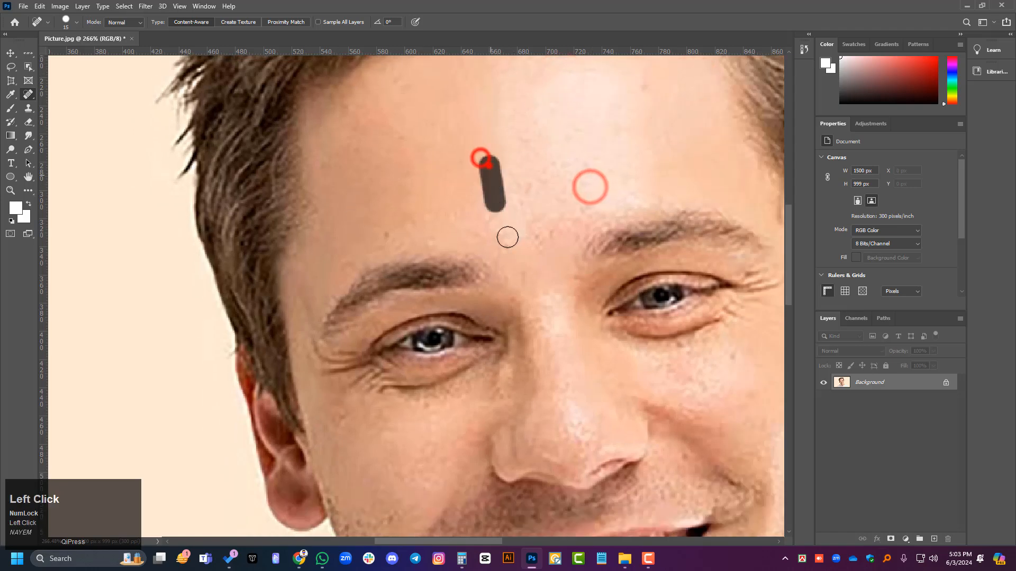
{"action": "left_click", "coordinate": [505, 176]}
{"action": "left_click", "coordinate": [501, 184]}
{"action": "left_click_drag", "start_coordinate": [523, 195], "coordinate": [532, 253]}
{"action": "left_click_drag", "start_coordinate": [546, 127], "coordinate": [547, 214]}
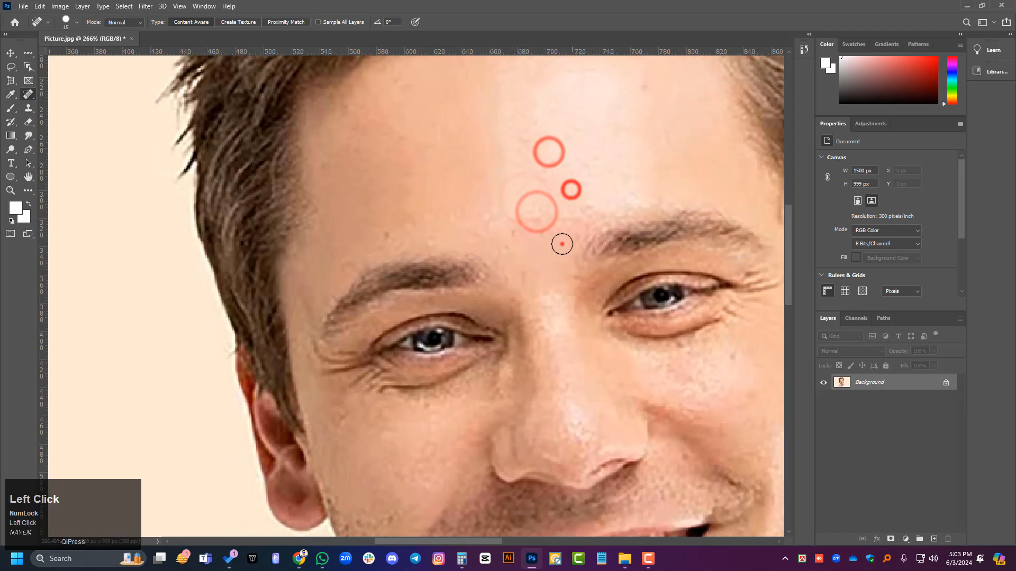
{"action": "left_click", "coordinate": [562, 244]}
{"action": "left_click_drag", "start_coordinate": [484, 215], "coordinate": [508, 273]}
{"action": "scroll", "coordinate": [501, 232], "scroll_direction": "up", "scroll_amount": 4}
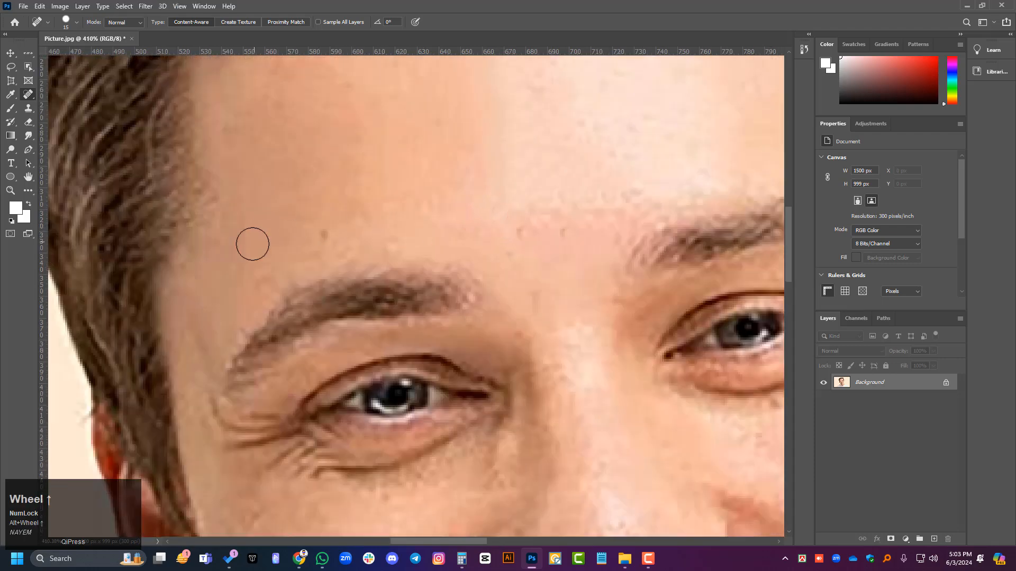
Step: Heal the small dark spot just above the eyebrow nearest the darker side of the forehead
{"action": "scroll", "coordinate": [303, 251], "scroll_direction": "up", "scroll_amount": 4}
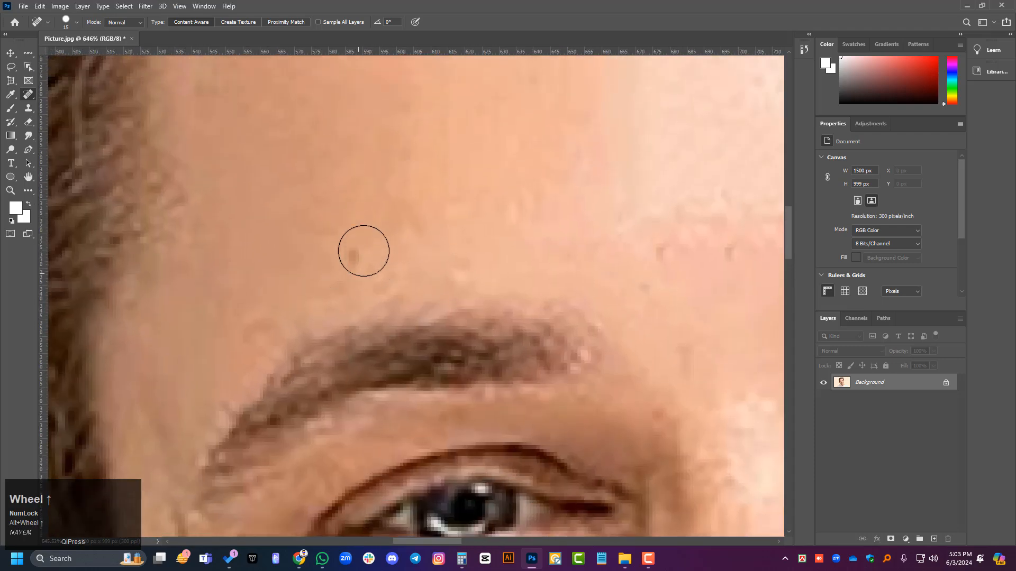
{"action": "left_click", "coordinate": [334, 252]}
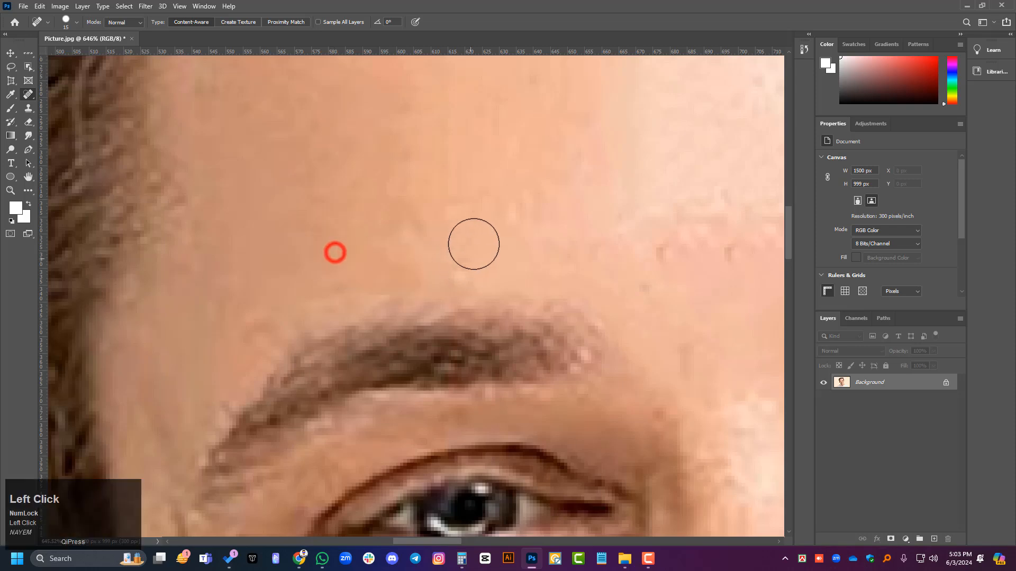
{"action": "scroll", "coordinate": [510, 220], "scroll_direction": "down", "scroll_amount": 3}
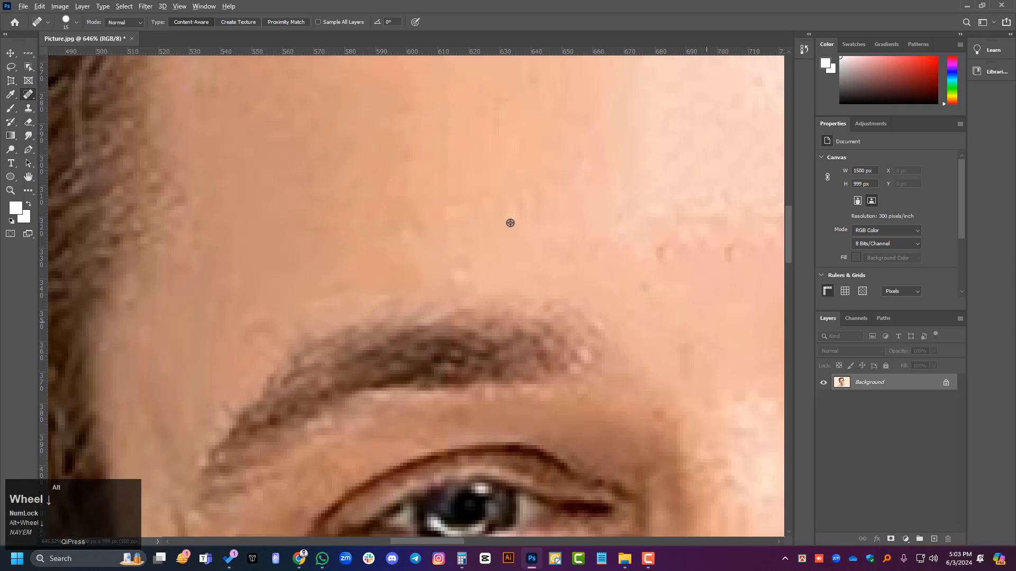
Step: Paint Spot Healing Brush strokes over the same eyebrow to remove its hair from the brow line
{"action": "mouse_move", "coordinate": [567, 294]}
{"action": "left_mouse_down"}
{"action": "mouse_move", "coordinate": [451, 293]}
{"action": "mouse_move", "coordinate": [315, 332]}
{"action": "mouse_move", "coordinate": [318, 390]}
{"action": "mouse_move", "coordinate": [365, 317]}
{"action": "left_mouse_up"}
{"action": "left_click_drag", "start_coordinate": [334, 372], "coordinate": [418, 298]}
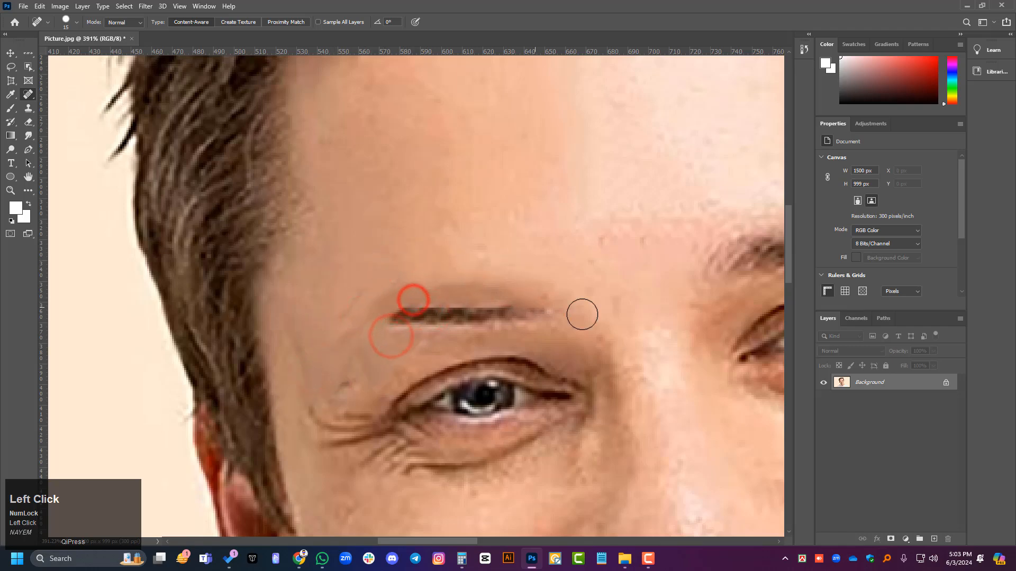
{"action": "left_click_drag", "start_coordinate": [585, 313], "coordinate": [373, 318]}
{"action": "left_click_drag", "start_coordinate": [460, 309], "coordinate": [311, 318]}
{"action": "mouse_move", "coordinate": [379, 293]}
{"action": "left_mouse_down"}
{"action": "mouse_move", "coordinate": [335, 306]}
{"action": "mouse_move", "coordinate": [344, 317]}
{"action": "mouse_move", "coordinate": [299, 381]}
{"action": "left_mouse_up"}
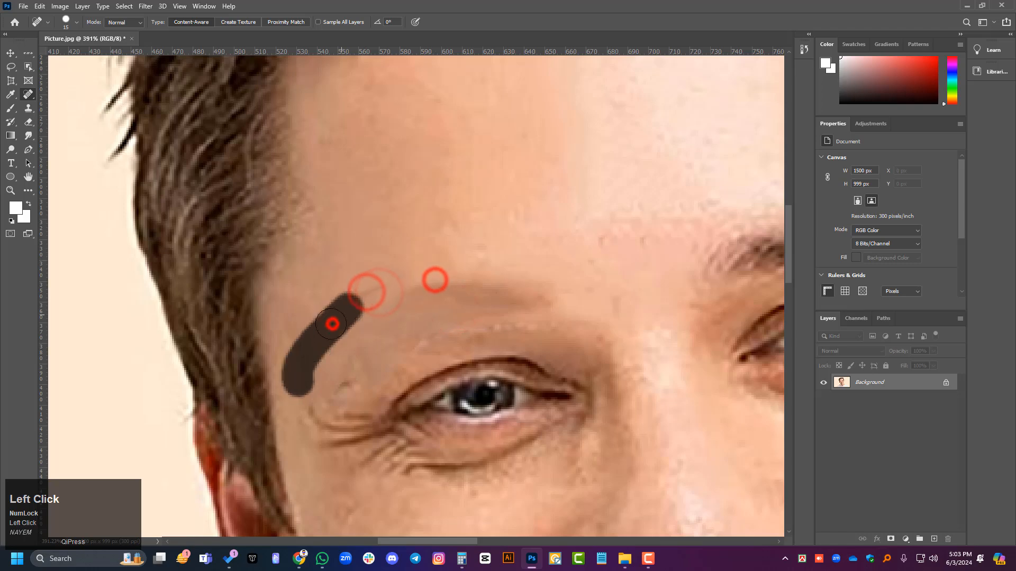
Step: Try to heal the brow's outer end and the wrinkles at the outer corner of the eye below it
{"action": "left_click_drag", "start_coordinate": [324, 341], "coordinate": [299, 408]}
{"action": "left_click_drag", "start_coordinate": [318, 376], "coordinate": [302, 436]}
{"action": "mouse_move", "coordinate": [346, 371]}
{"action": "left_mouse_down"}
{"action": "mouse_move", "coordinate": [315, 423]}
{"action": "mouse_move", "coordinate": [320, 434]}
{"action": "left_mouse_up"}
{"action": "left_click_drag", "start_coordinate": [397, 311], "coordinate": [370, 373]}
{"action": "left_click_drag", "start_coordinate": [486, 297], "coordinate": [411, 370]}
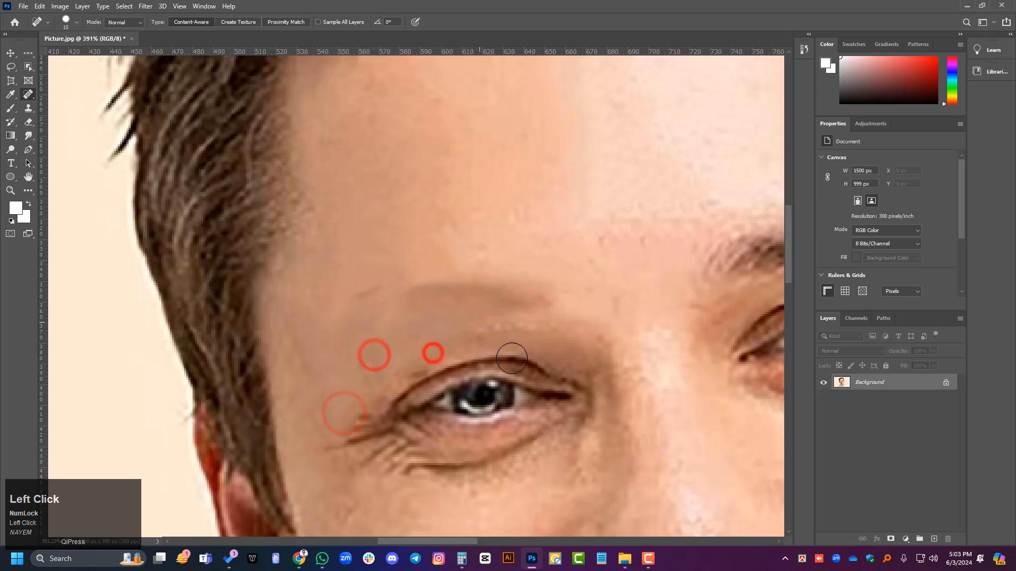
Step: Try to paint out the entire eye beneath the removed eyebrow with overlapping Spot Healing Brush strokes
{"action": "left_click_drag", "start_coordinate": [546, 376], "coordinate": [434, 414]}
{"action": "left_click_drag", "start_coordinate": [575, 341], "coordinate": [479, 413]}
{"action": "mouse_move", "coordinate": [545, 379]}
{"action": "left_mouse_down"}
{"action": "mouse_move", "coordinate": [447, 458]}
{"action": "mouse_move", "coordinate": [492, 406]}
{"action": "left_mouse_up"}
{"action": "mouse_move", "coordinate": [589, 394]}
{"action": "left_mouse_down"}
{"action": "mouse_move", "coordinate": [564, 453]}
{"action": "mouse_move", "coordinate": [524, 452]}
{"action": "left_mouse_up"}
{"action": "mouse_move", "coordinate": [564, 380]}
{"action": "left_mouse_down"}
{"action": "mouse_move", "coordinate": [474, 442]}
{"action": "mouse_move", "coordinate": [471, 431]}
{"action": "left_mouse_up"}
{"action": "left_click_drag", "start_coordinate": [479, 381], "coordinate": [390, 426]}
{"action": "left_click_drag", "start_coordinate": [466, 370], "coordinate": [397, 412]}
{"action": "mouse_move", "coordinate": [544, 359]}
{"action": "left_mouse_down"}
{"action": "mouse_move", "coordinate": [416, 422]}
{"action": "mouse_move", "coordinate": [464, 412]}
{"action": "left_mouse_up"}
{"action": "left_click_drag", "start_coordinate": [532, 333], "coordinate": [454, 367]}
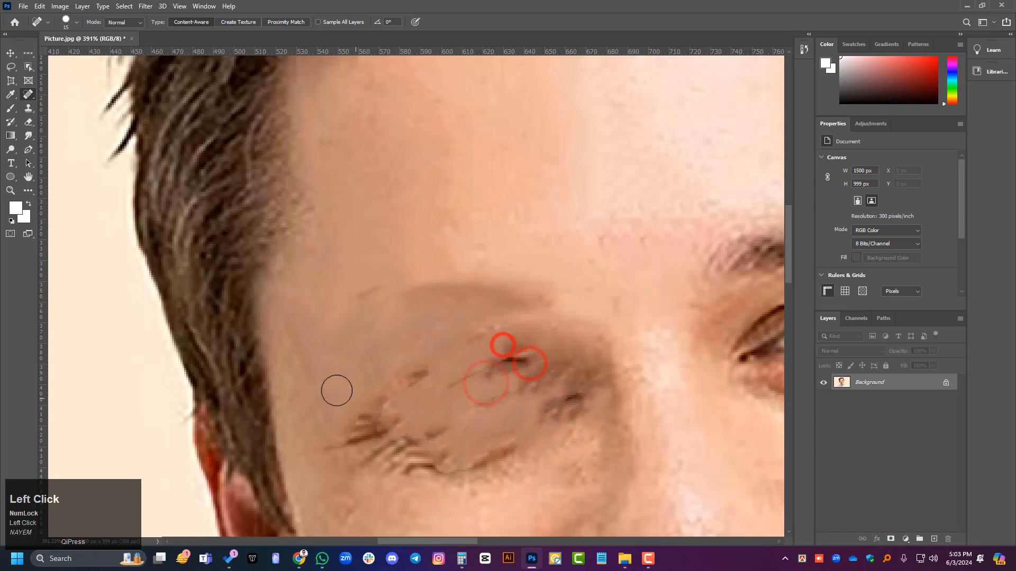
Step: Undo the healing strokes over the eye and its outer wrinkles
{"action": "key", "text": "ctrl+z"}
{"action": "key", "text": "ctrl+z"}
{"action": "key", "text": "ctrl+z"}
{"action": "key", "text": "ctrl+z"}
{"action": "key", "text": "ctrl+z"}
{"action": "key", "text": "ctrl+z"}
{"action": "key", "text": "ctrl+z"}
{"action": "key", "text": "ctrl+z"}
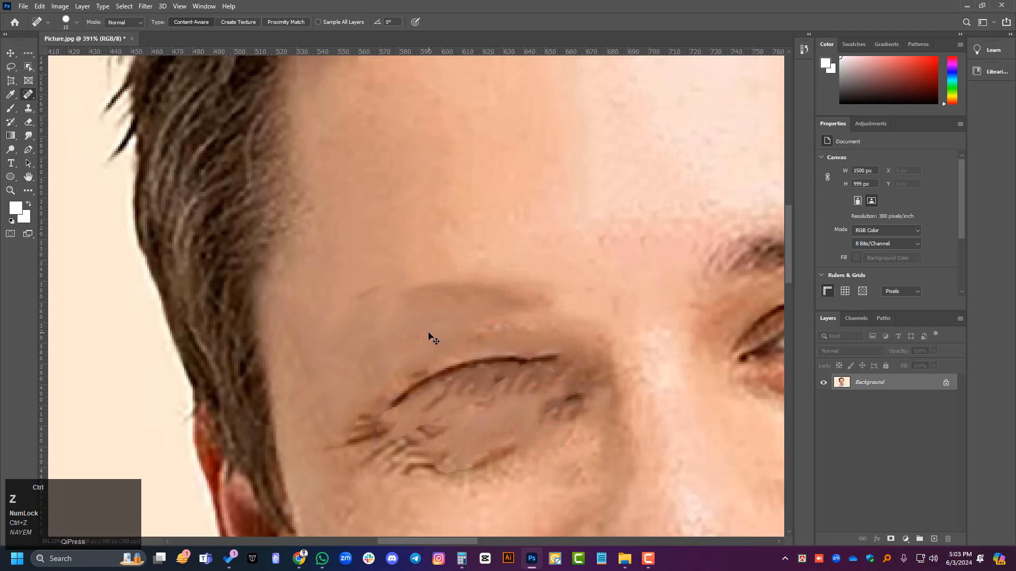
{"action": "key", "text": "ctrl+z"}
{"action": "key", "text": "ctrl+z"}
{"action": "key", "text": "ctrl+z"}
{"action": "key", "text": "ctrl+z"}
{"action": "key", "text": "ctrl+z"}
{"action": "key", "text": "ctrl+z"}
{"action": "key", "text": "ctrl+z"}
{"action": "key", "text": "ctrl+z"}
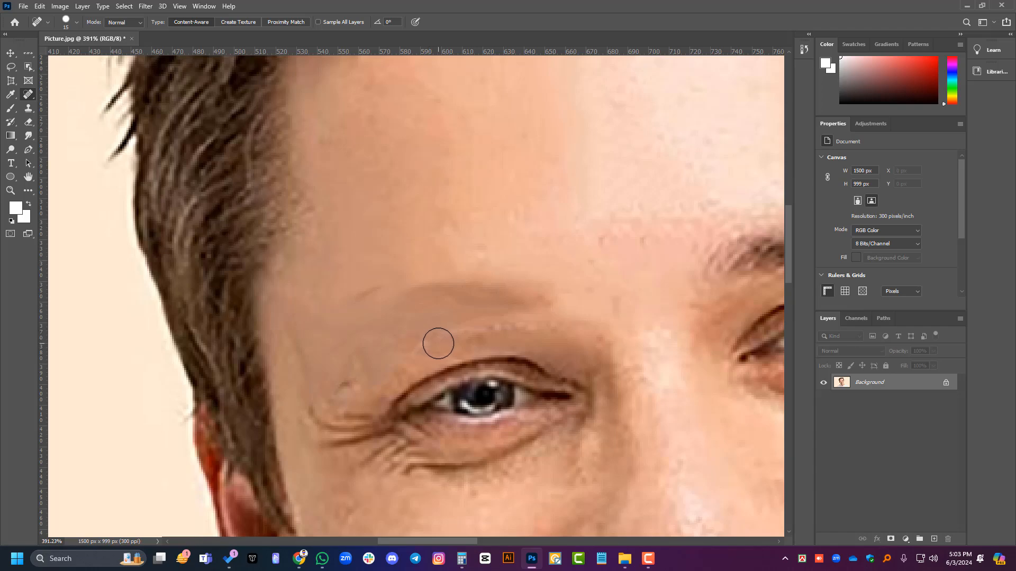
Step: Step back through the last healing strokes over the eyebrow and its outer end
{"action": "key", "text": "ctrl"}
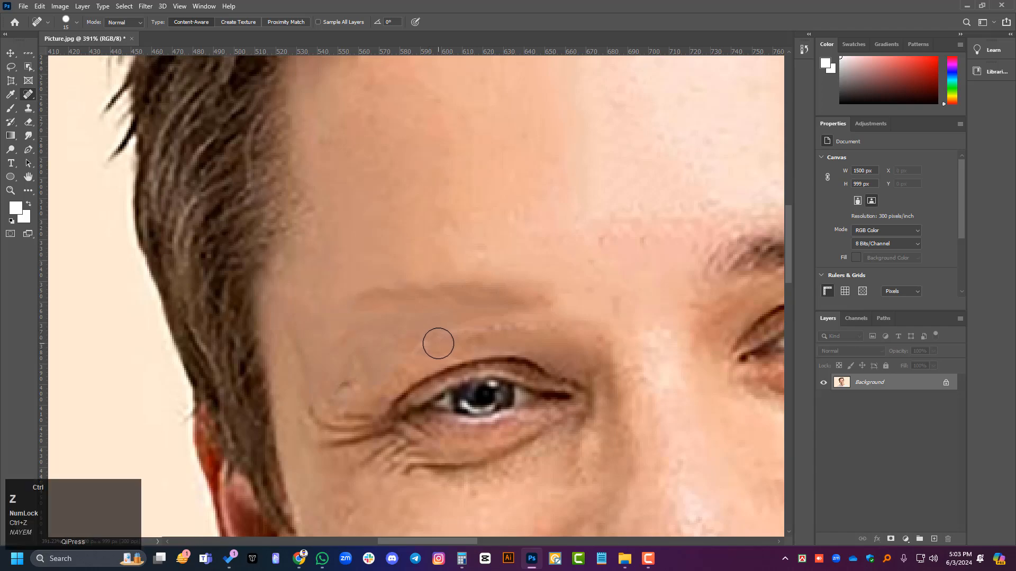
{"action": "key", "text": "ctrl+z"}
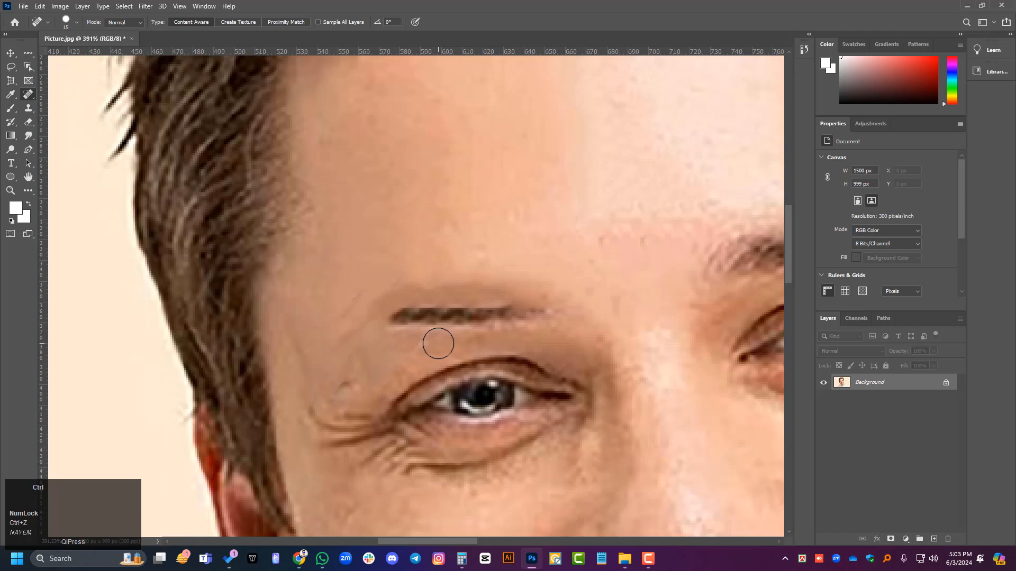
{"action": "key", "text": "ctrl+z"}
{"action": "key", "text": "ctrl+z"}
{"action": "key", "text": "ctrl+z"}
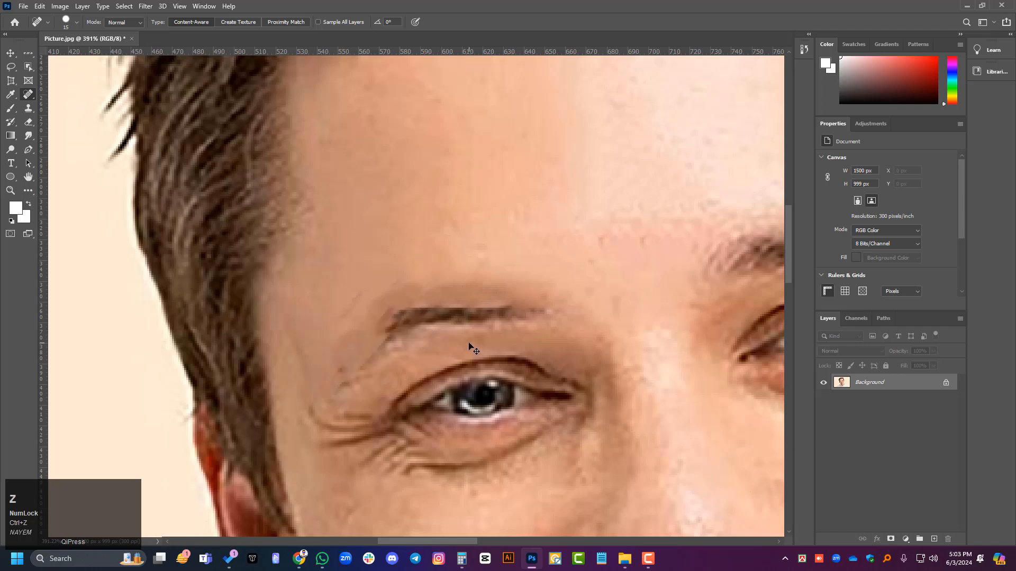
{"action": "key", "text": "ctrl+z"}
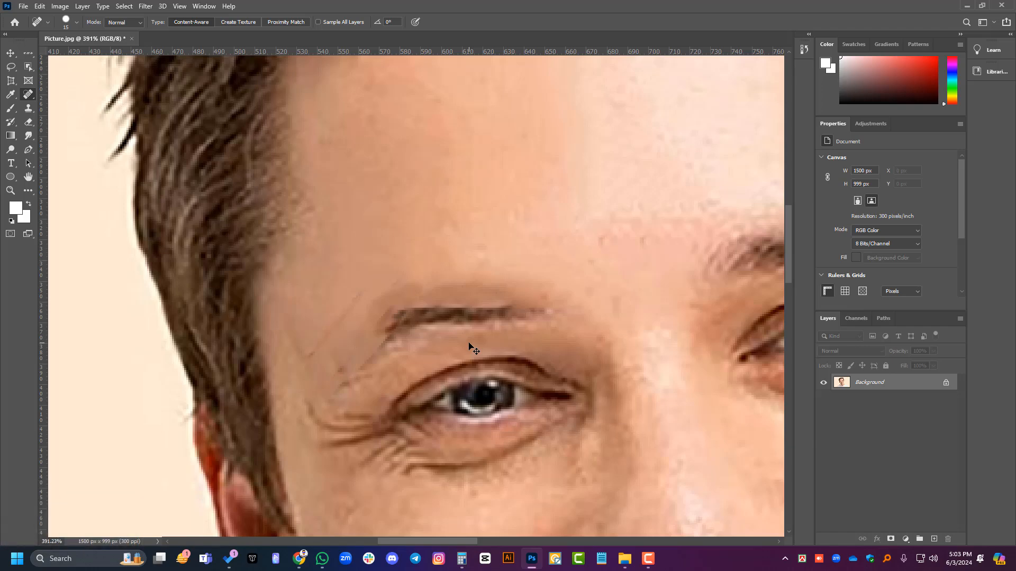
{"action": "key", "text": "ctrl+z"}
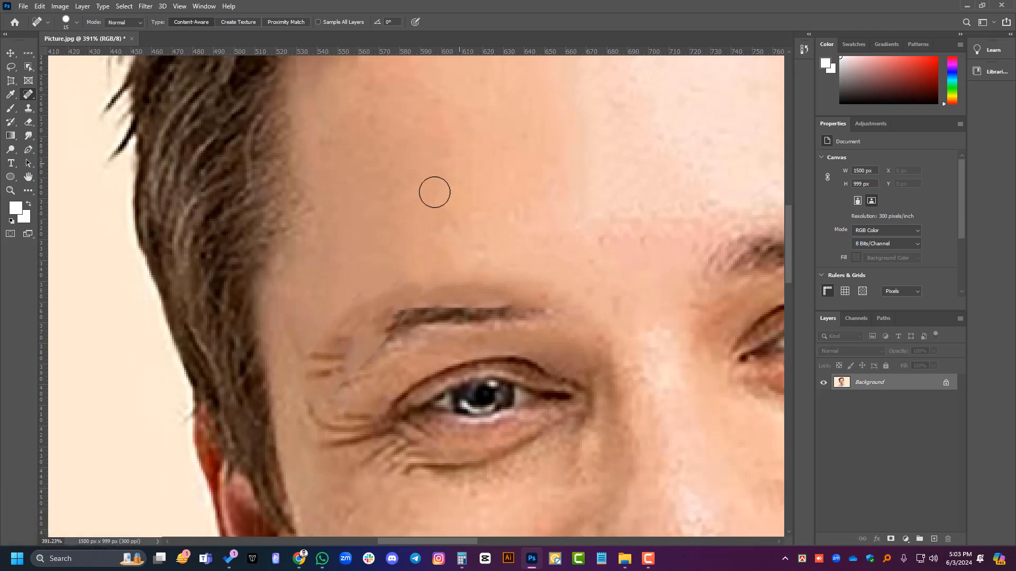
Step: Heal the faint reddish spot on the bright side of the forehead, above the intact eyebrow
{"action": "scroll", "coordinate": [79, 252], "scroll_direction": "down", "scroll_amount": 3, "text": "alt"}
{"action": "scroll", "coordinate": [480, 236], "scroll_direction": "down", "scroll_amount": 3, "text": "alt"}
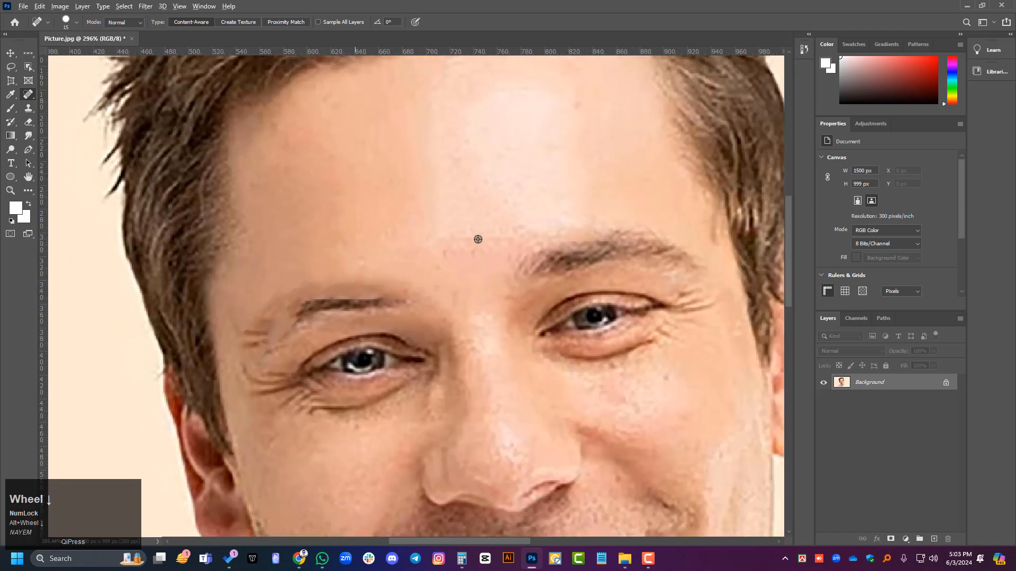
{"action": "scroll", "coordinate": [508, 217], "scroll_direction": "up", "scroll_amount": 3, "text": "alt"}
{"action": "scroll", "coordinate": [524, 170], "scroll_direction": "up", "scroll_amount": 4, "text": "alt"}
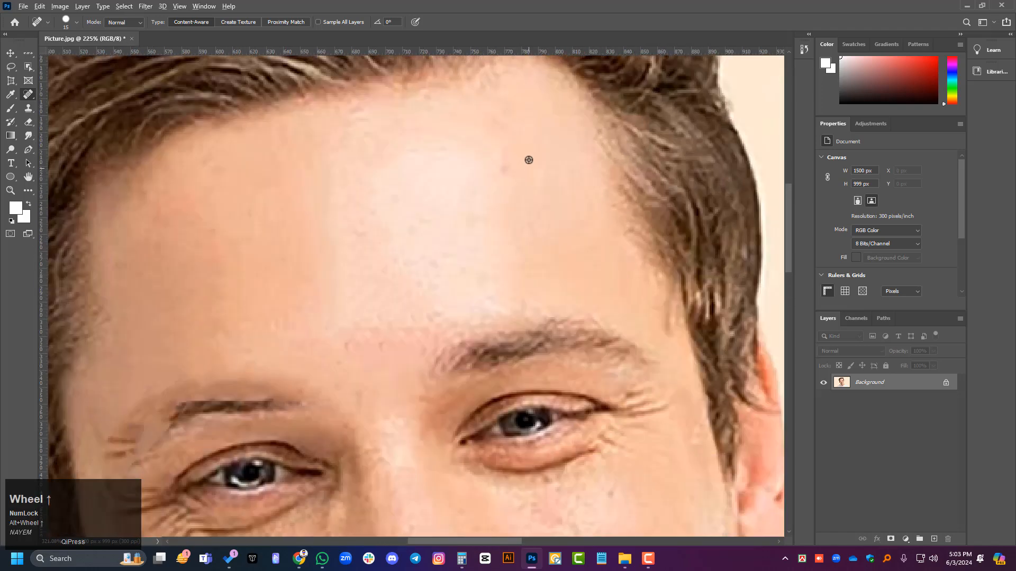
{"action": "scroll", "coordinate": [556, 175], "scroll_direction": "up", "scroll_amount": 5, "text": "alt"}
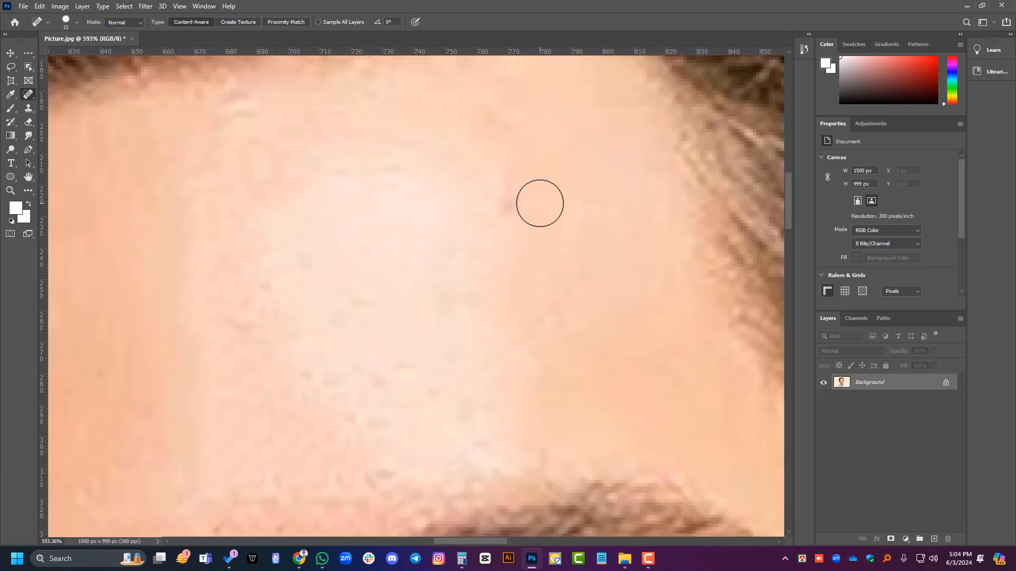
{"action": "left_click_drag", "start_coordinate": [508, 200], "coordinate": [486, 283]}
Step: Inspect the retouched face from the hairline down to the chin and neck
{"action": "scroll", "coordinate": [379, 262], "scroll_direction": "down", "scroll_amount": 5, "text": "alt"}
{"action": "scroll", "coordinate": [380, 260], "scroll_direction": "down", "scroll_amount": 3}
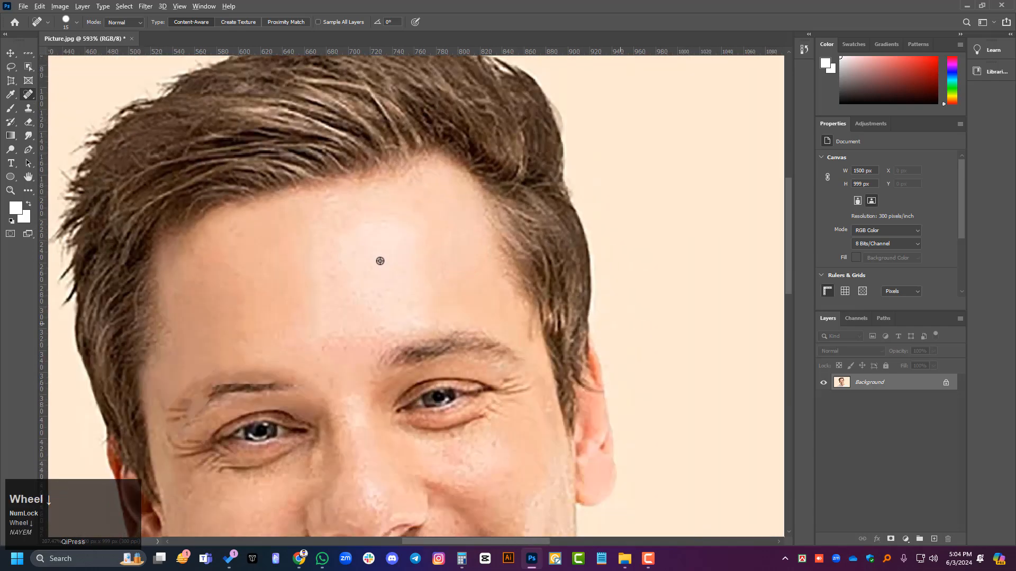
{"action": "scroll", "coordinate": [390, 261], "scroll_direction": "down", "scroll_amount": 5}
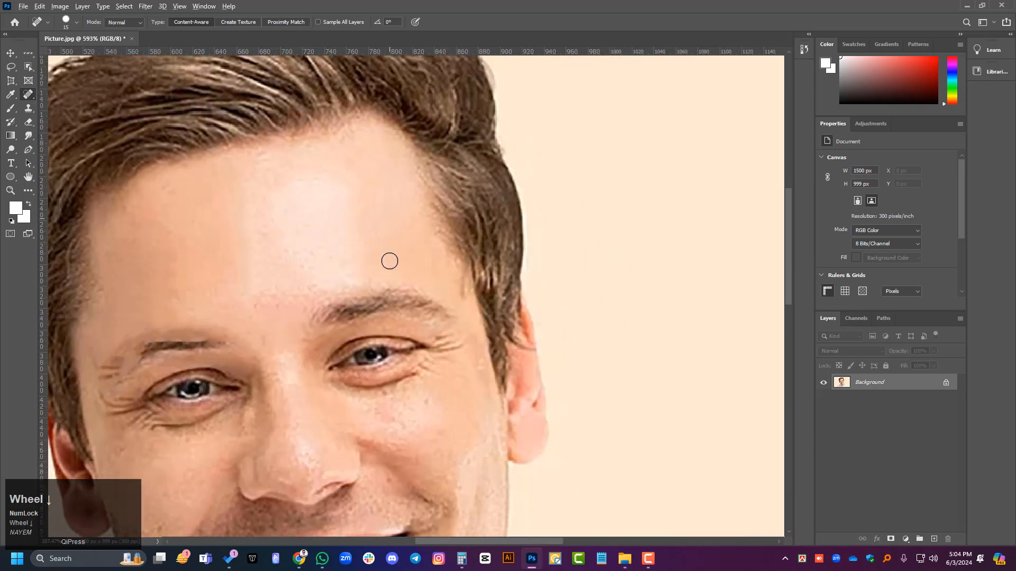
{"action": "scroll", "coordinate": [389, 261], "scroll_direction": "down", "scroll_amount": 5}
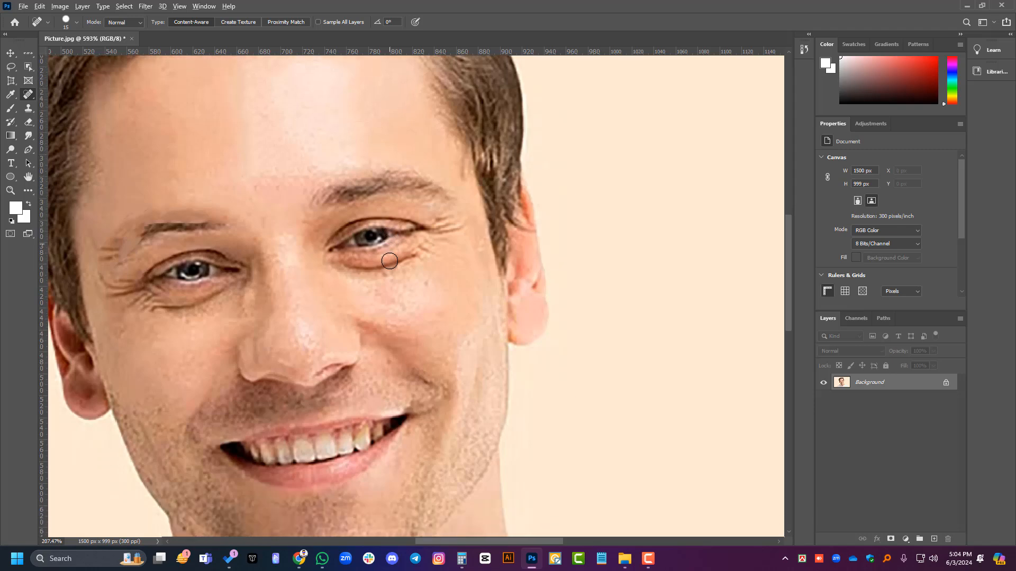
{"action": "scroll", "coordinate": [389, 261], "scroll_direction": "down", "scroll_amount": 2}
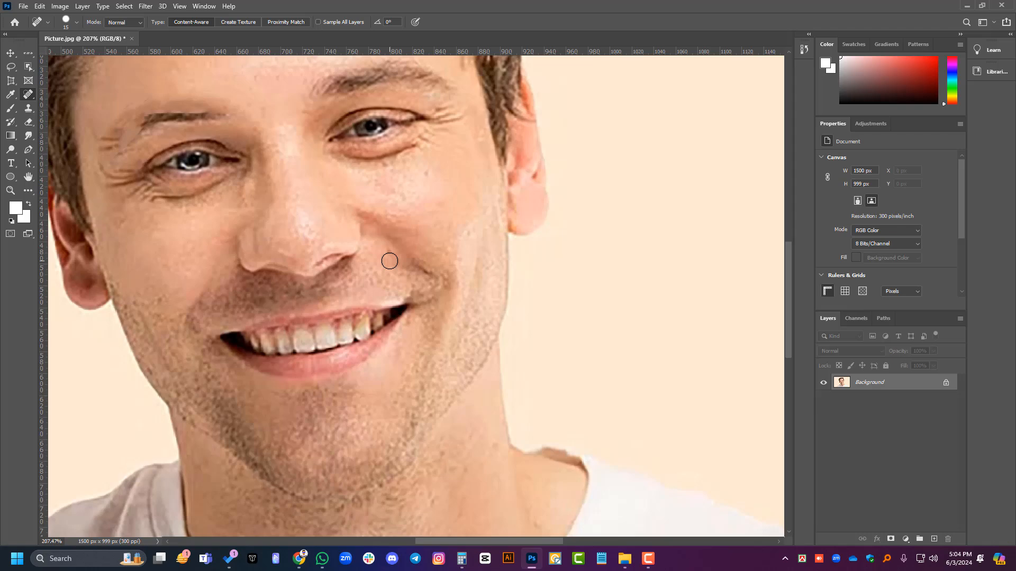
{"action": "scroll", "coordinate": [389, 261], "scroll_direction": "up", "scroll_amount": 3}
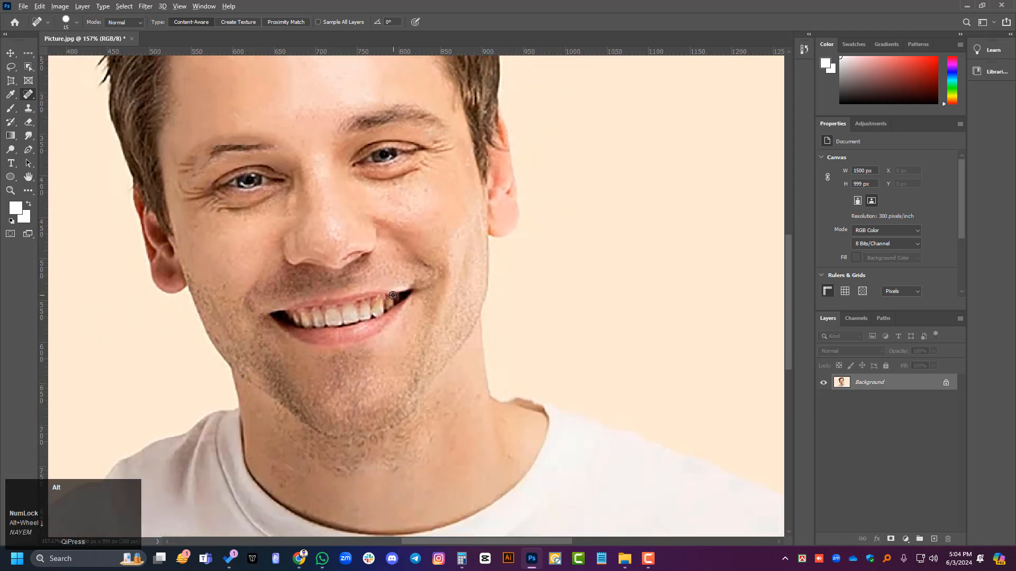
{"action": "scroll", "coordinate": [393, 296], "scroll_direction": "up", "scroll_amount": 1}
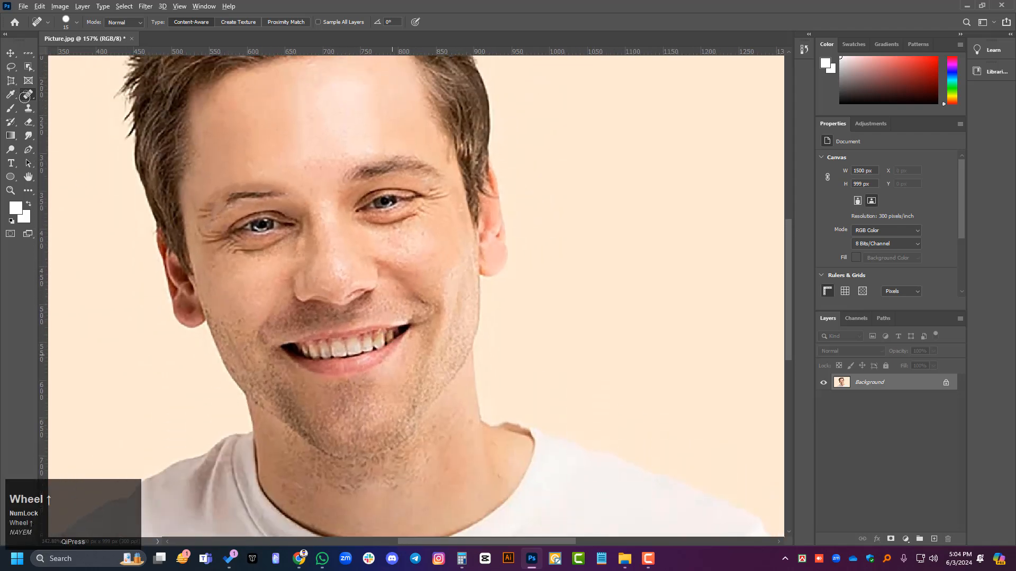
Step: Choose the Clone Stamp Tool and sample clean skin in the middle of the forehead as its source
{"action": "right_click", "coordinate": [27, 97]}
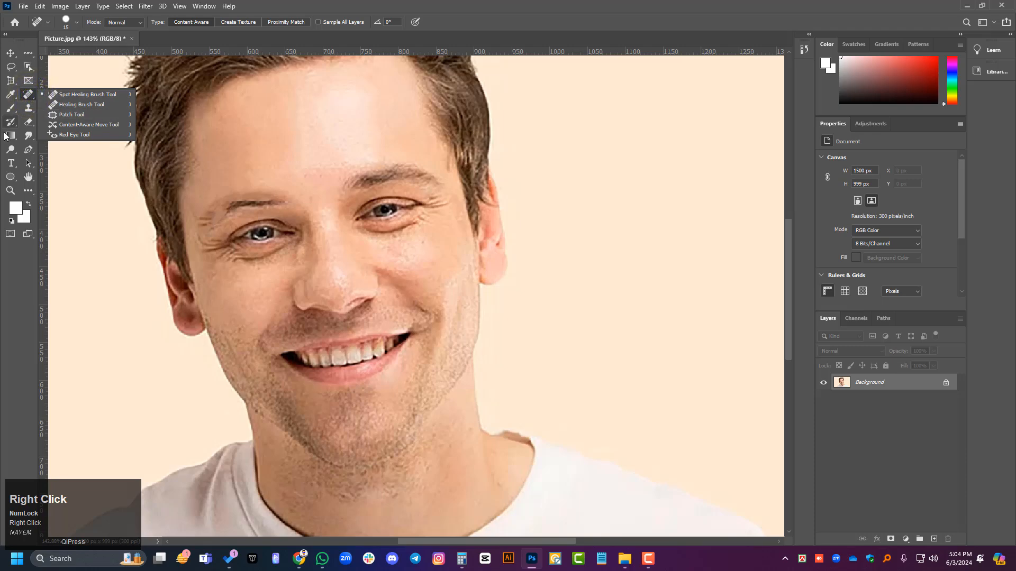
{"action": "right_click", "coordinate": [28, 108]}
{"action": "left_click", "coordinate": [80, 104]}
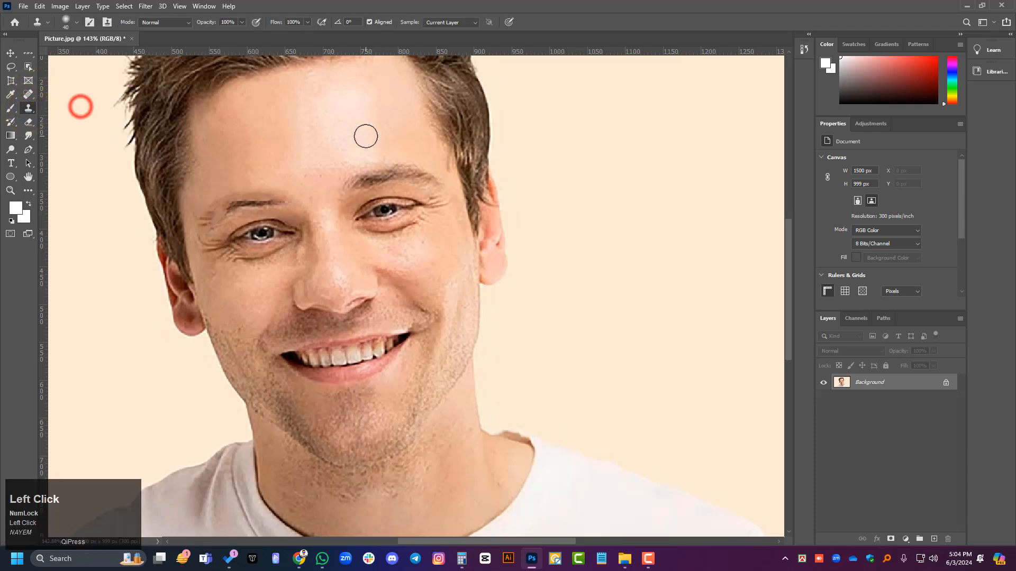
{"action": "scroll", "coordinate": [264, 133], "scroll_direction": "up", "scroll_amount": 2}
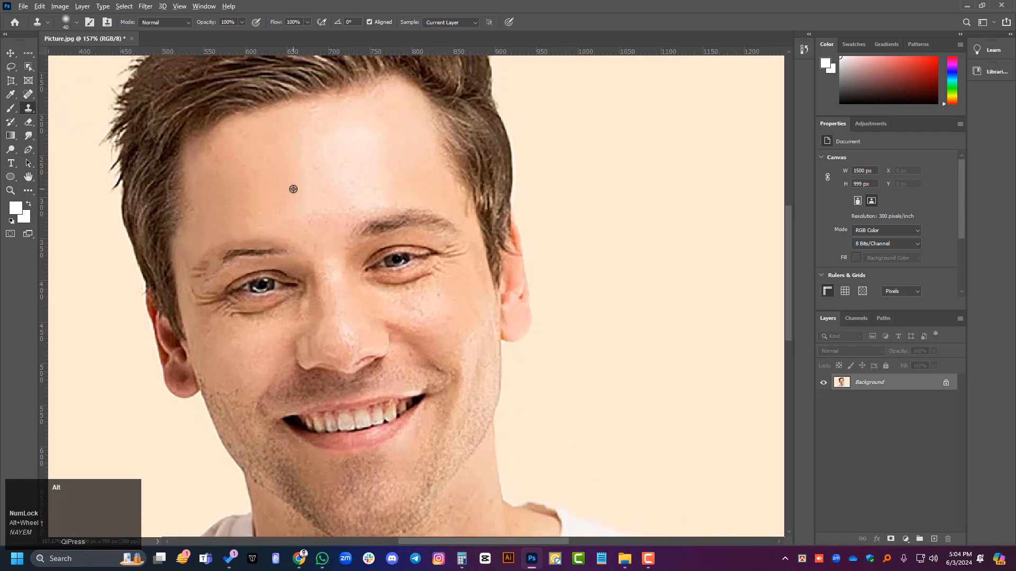
{"action": "left_click", "coordinate": [287, 173], "text": "alt"}
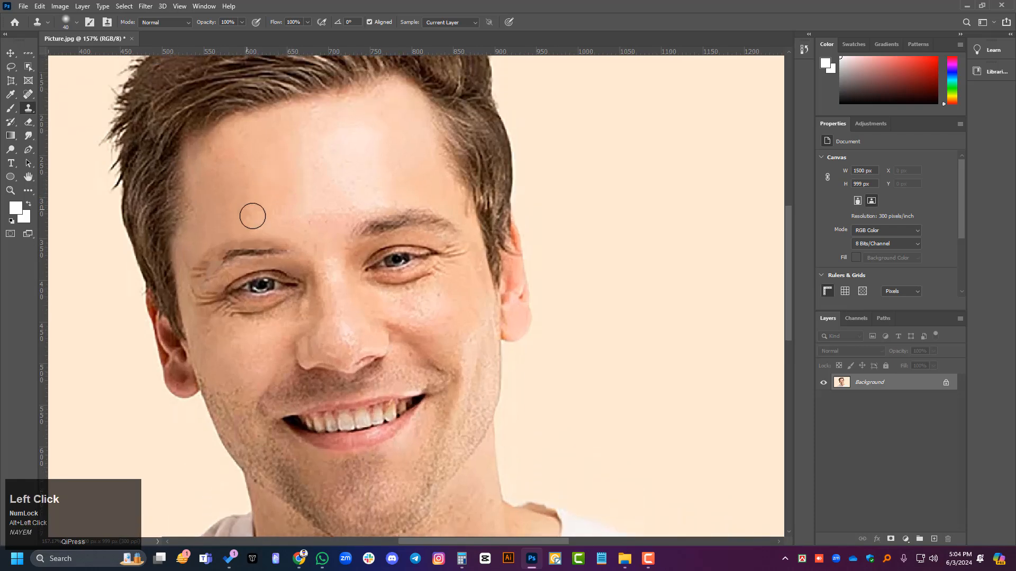
{"action": "left_click", "coordinate": [10, 54]}
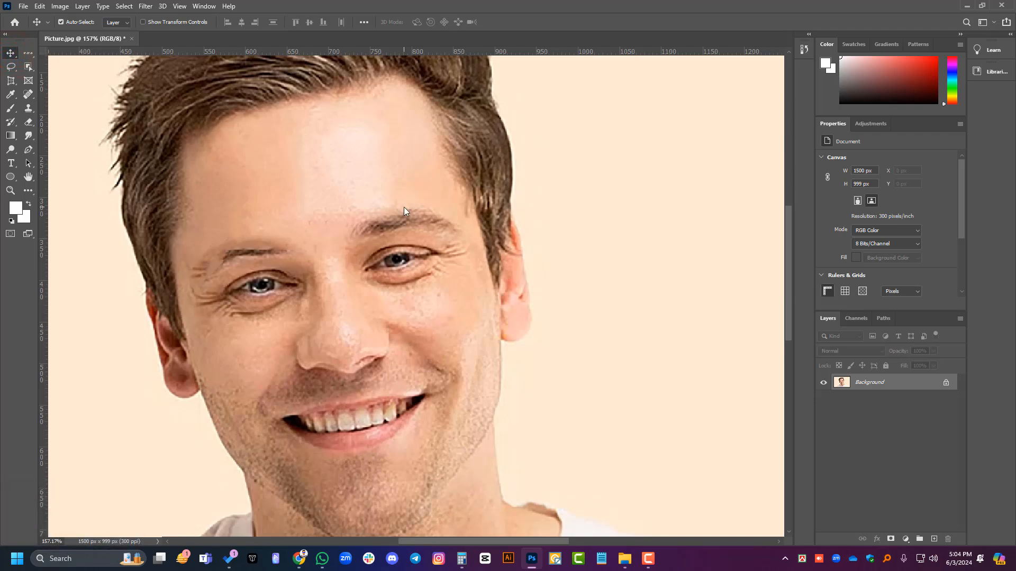
{"action": "right_click", "coordinate": [33, 114]}
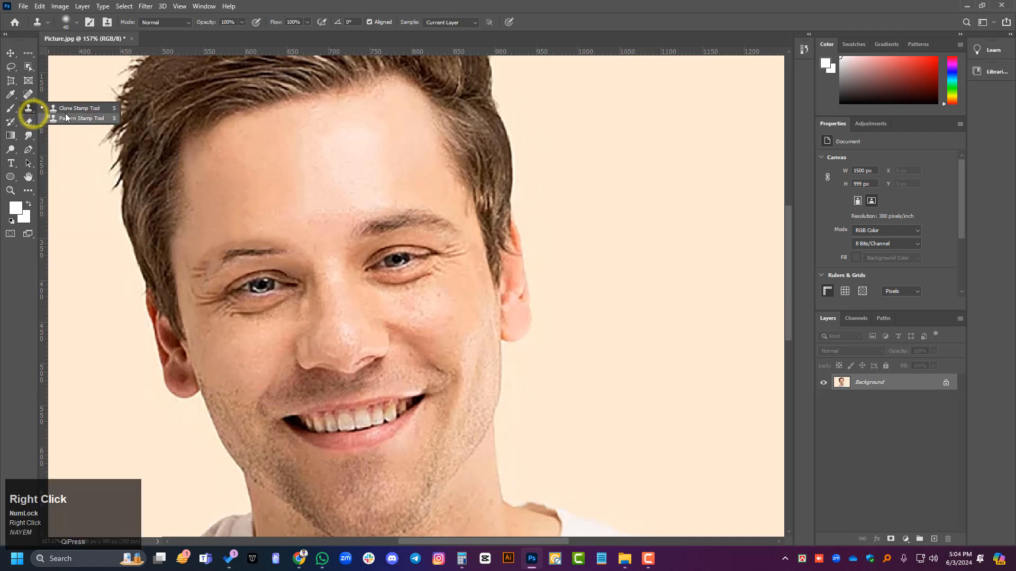
{"action": "left_click", "coordinate": [11, 51]}
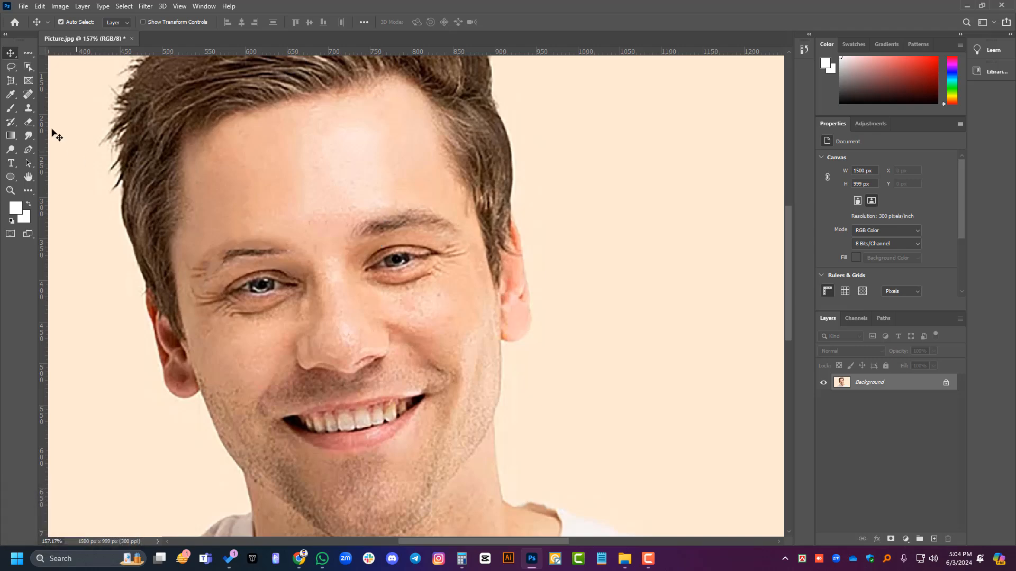
{"action": "scroll", "coordinate": [183, 215], "scroll_direction": "up", "scroll_amount": 3, "text": "alt"}
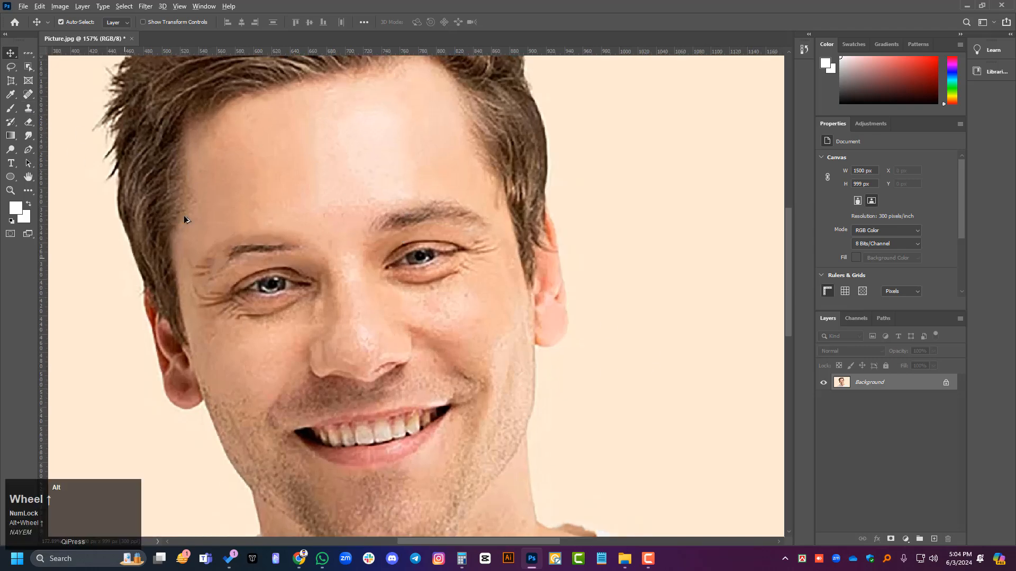
{"action": "scroll", "coordinate": [222, 156], "scroll_direction": "up", "scroll_amount": 2, "text": "alt"}
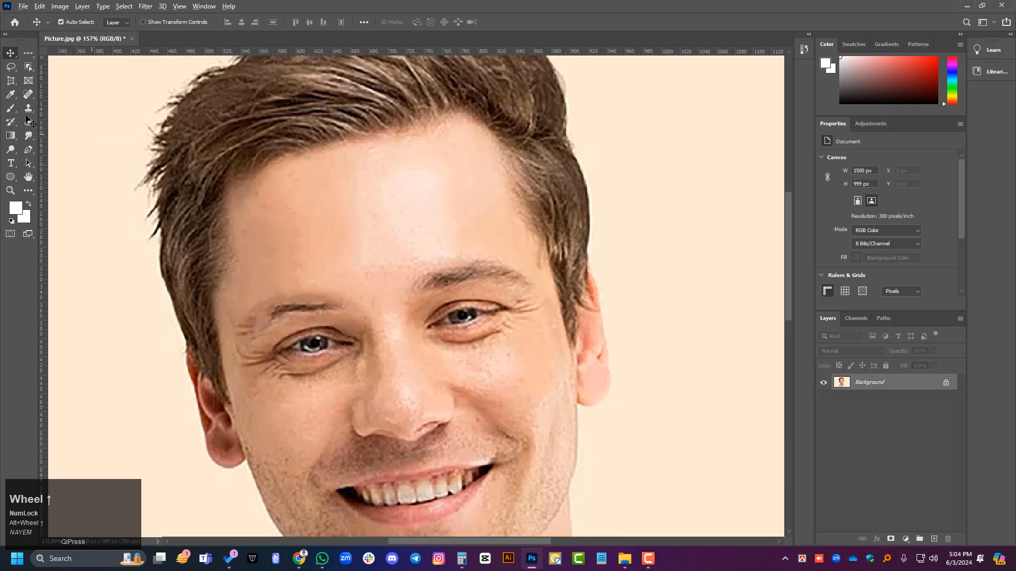
Step: Pick the Clone Stamp Tool again and set the bright skin of the central forehead as the clone source
{"action": "right_click", "coordinate": [30, 110]}
{"action": "left_click", "coordinate": [72, 109]}
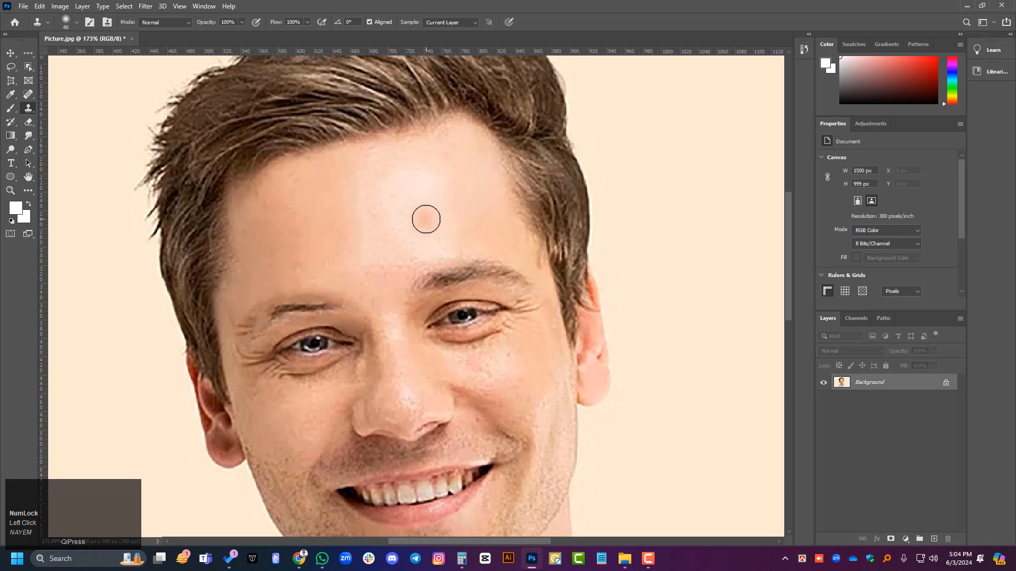
{"action": "key", "text": "alt"}
{"action": "scroll", "coordinate": [408, 223], "scroll_direction": "down", "scroll_amount": 5}
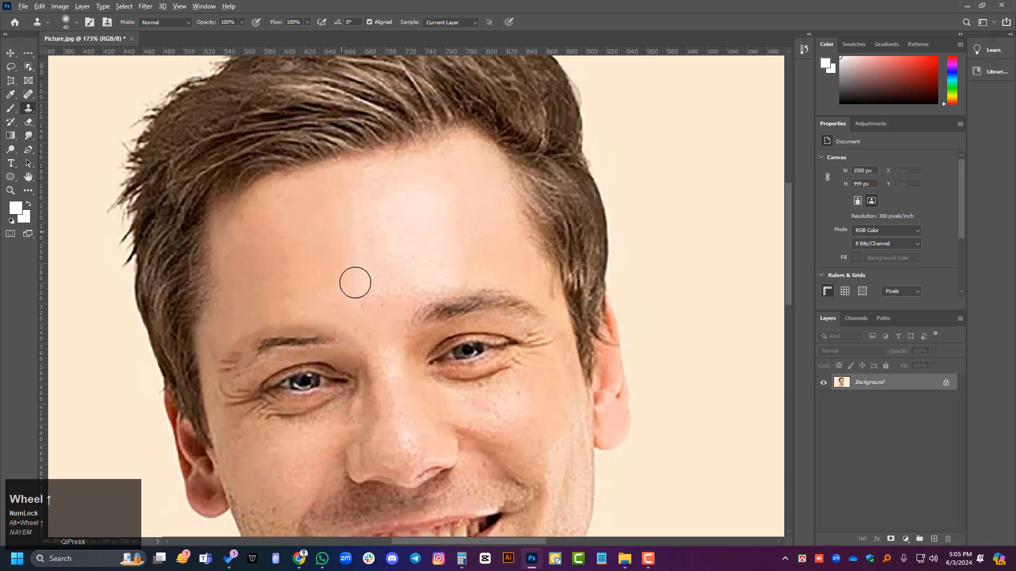
{"action": "scroll", "coordinate": [361, 266], "scroll_direction": "down", "scroll_amount": 5}
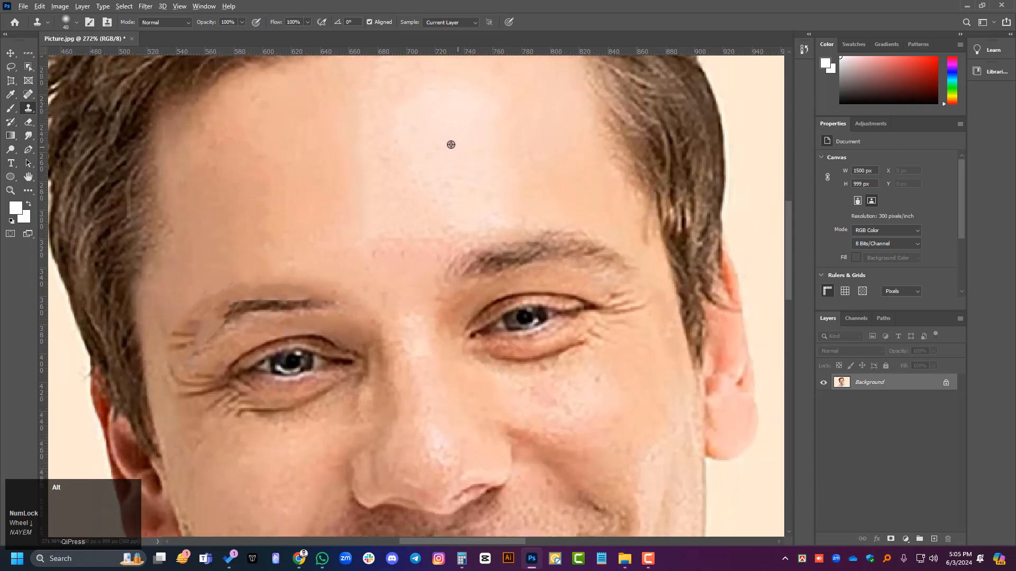
{"action": "left_click", "coordinate": [443, 144], "text": "alt"}
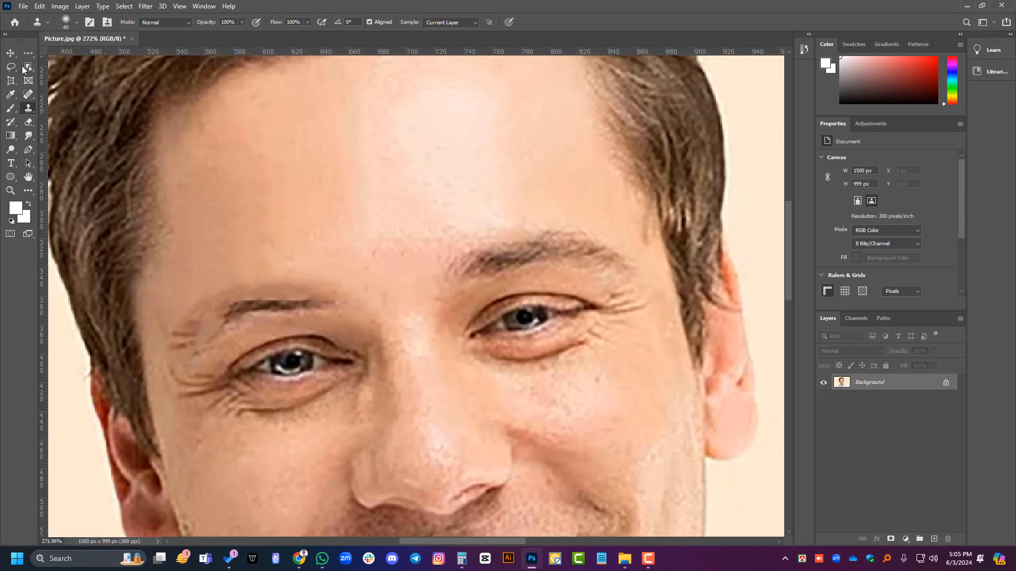
Step: Reactivate the Clone Stamp Tool and resample the bright forehead skin above the nose bridge
{"action": "left_click", "coordinate": [11, 53]}
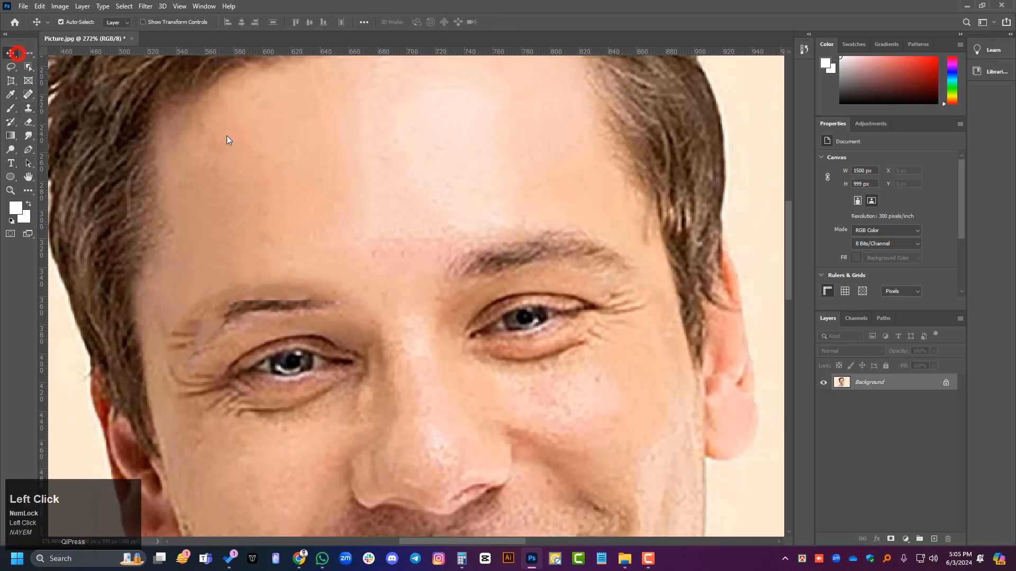
{"action": "left_click", "coordinate": [28, 109]}
{"action": "key", "text": "alt"}
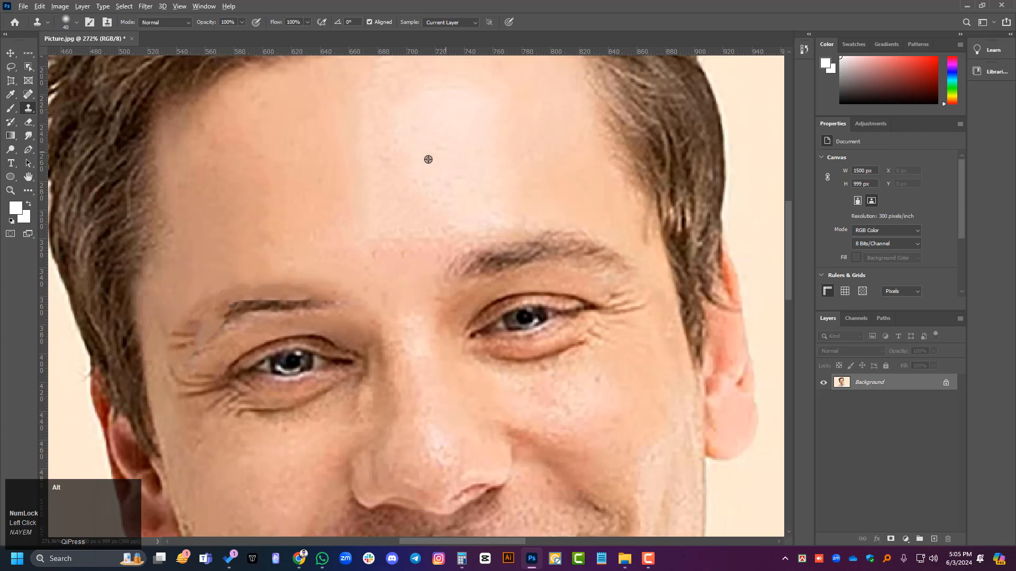
{"action": "left_click", "coordinate": [497, 133], "text": "alt"}
{"action": "left_click", "coordinate": [431, 146]}
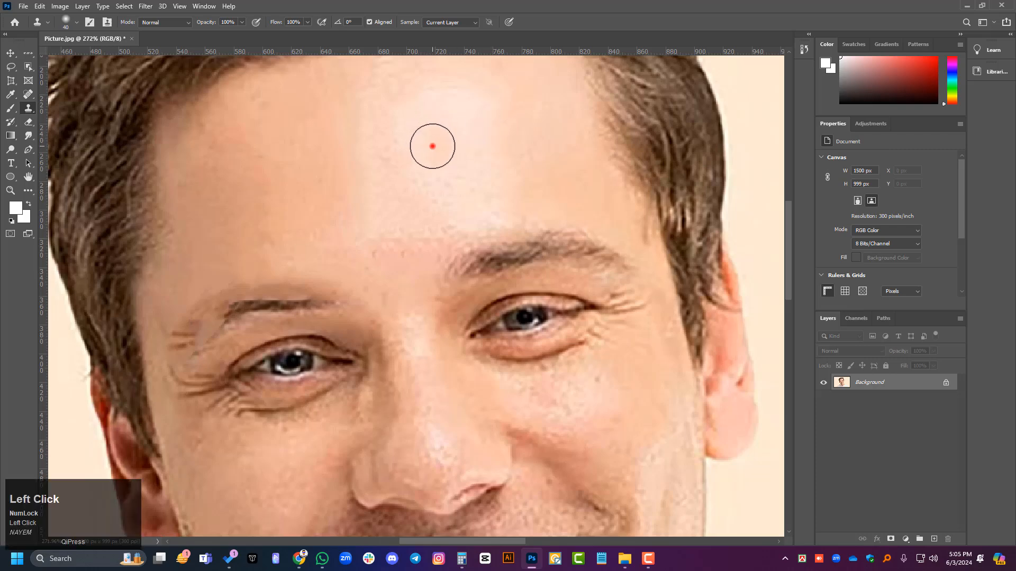
Step: Stamp the sampled bright skin in dabs and short strokes across the shaded side of the forehead
{"action": "left_click", "coordinate": [372, 153]}
{"action": "left_click", "coordinate": [291, 168]}
{"action": "left_click", "coordinate": [260, 175]}
{"action": "left_click", "coordinate": [191, 191]}
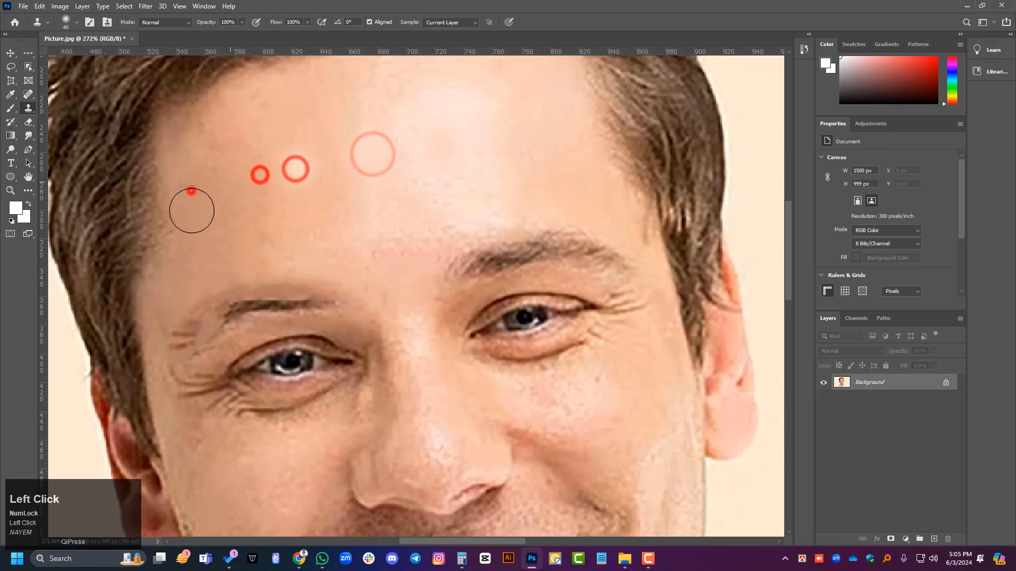
{"action": "left_click", "coordinate": [301, 236]}
{"action": "left_click", "coordinate": [395, 236]}
{"action": "left_click", "coordinate": [288, 210]}
{"action": "left_click", "coordinate": [216, 220]}
{"action": "left_click", "coordinate": [196, 230]}
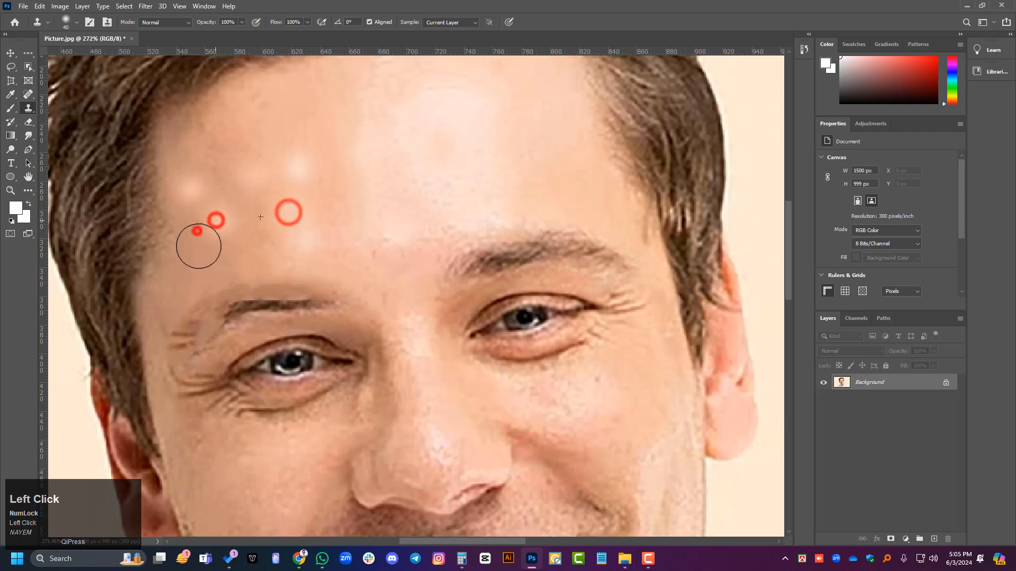
{"action": "left_click", "coordinate": [295, 254]}
{"action": "left_click", "coordinate": [351, 189]}
{"action": "left_click", "coordinate": [340, 129]}
{"action": "left_click", "coordinate": [336, 96]}
{"action": "left_click", "coordinate": [274, 109]}
{"action": "left_click", "coordinate": [243, 129]}
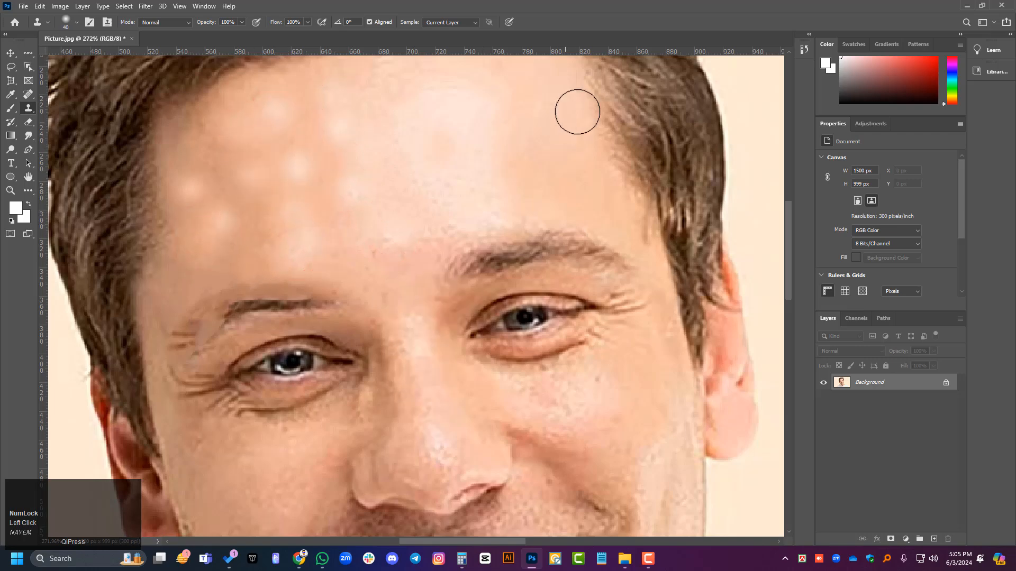
{"action": "left_click", "coordinate": [353, 150]}
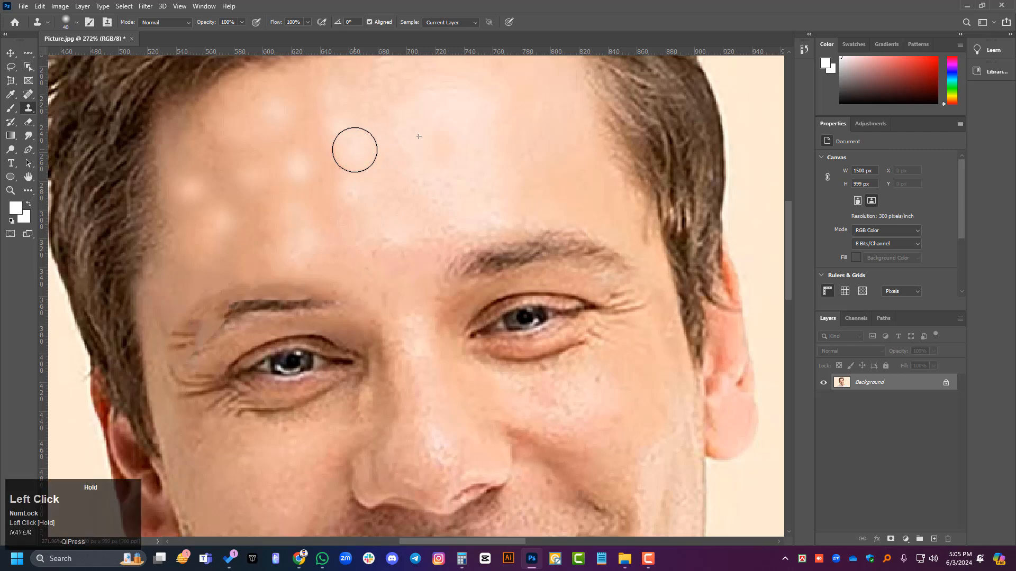
{"action": "left_click", "coordinate": [324, 211]}
{"action": "left_click", "coordinate": [323, 174]}
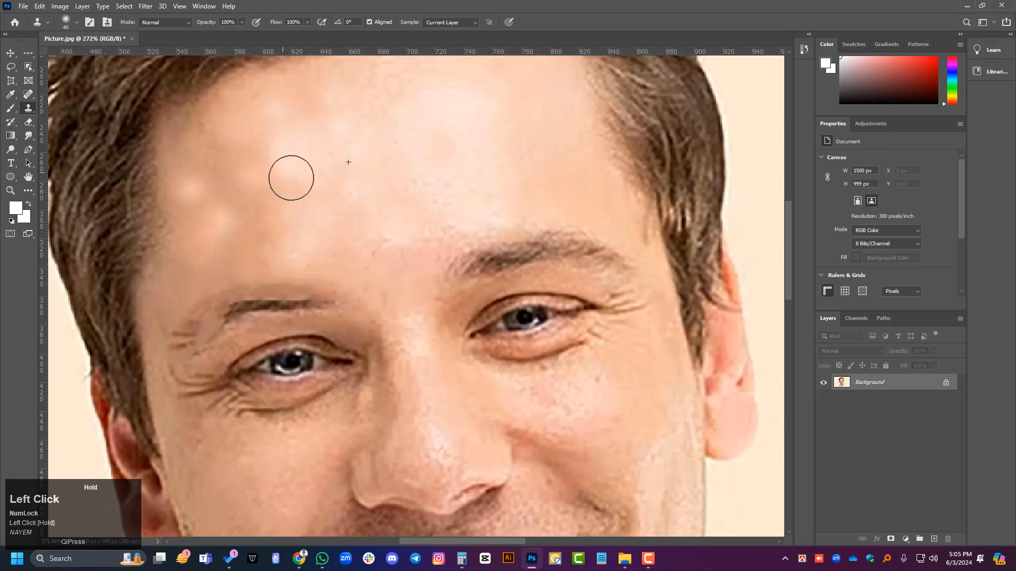
{"action": "mouse_move", "coordinate": [291, 178]}
{"action": "left_mouse_down"}
{"action": "mouse_move", "coordinate": [324, 170]}
{"action": "mouse_move", "coordinate": [338, 186]}
{"action": "left_mouse_up"}
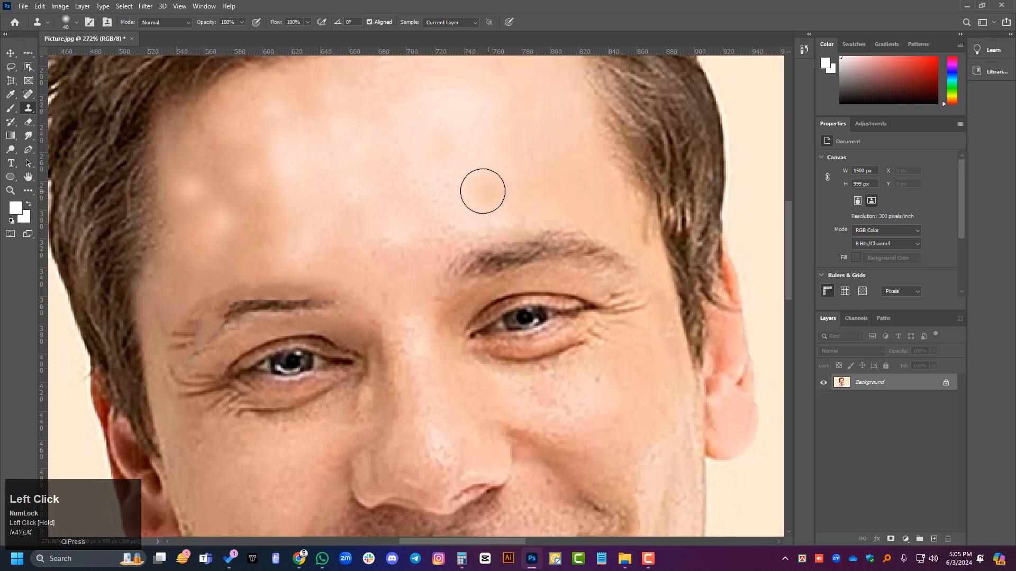
Step: Undo the forehead clone strokes and the earlier healing, back to the full eyebrow on the shaded side
{"action": "key", "text": "ctrl+z"}
{"action": "key", "text": "ctrl+z"}
{"action": "key", "text": "ctrl+z"}
{"action": "key", "text": "ctrl+z"}
{"action": "key", "text": "ctrl+z"}
{"action": "key", "text": "ctrl+z"}
{"action": "key", "text": "ctrl+z"}
{"action": "key", "text": "ctrl+z"}
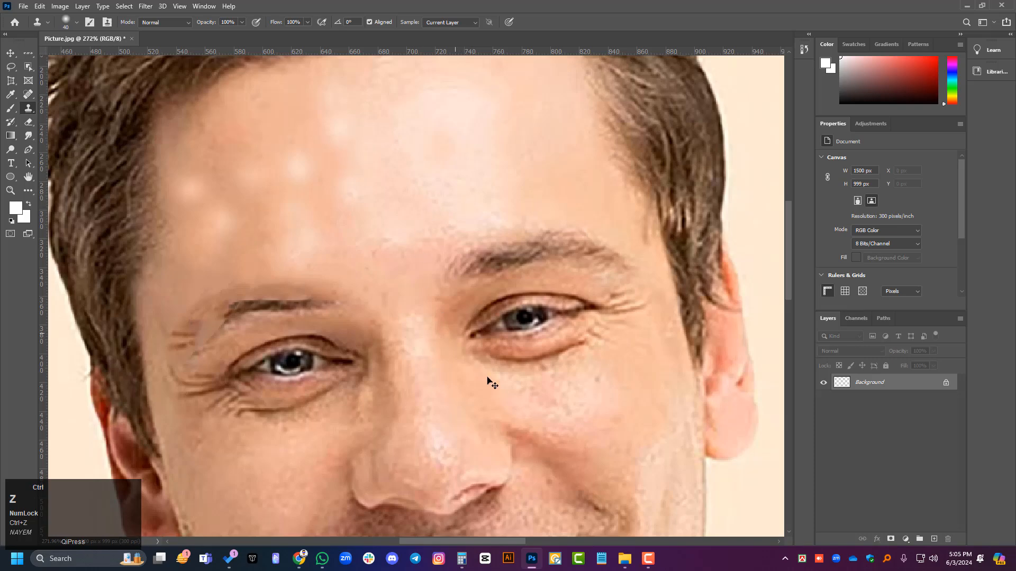
{"action": "key", "text": "ctrl+shift+z"}
{"action": "key", "text": "ctrl+shift+z"}
{"action": "key", "text": "ctrl+shift+z"}
{"action": "key", "text": "ctrl+shift+z"}
{"action": "key", "text": "ctrl+shift+z"}
{"action": "key", "text": "ctrl+shift+z"}
{"action": "key", "text": "ctrl+shift+z"}
{"action": "key", "text": "ctrl+shift+z"}
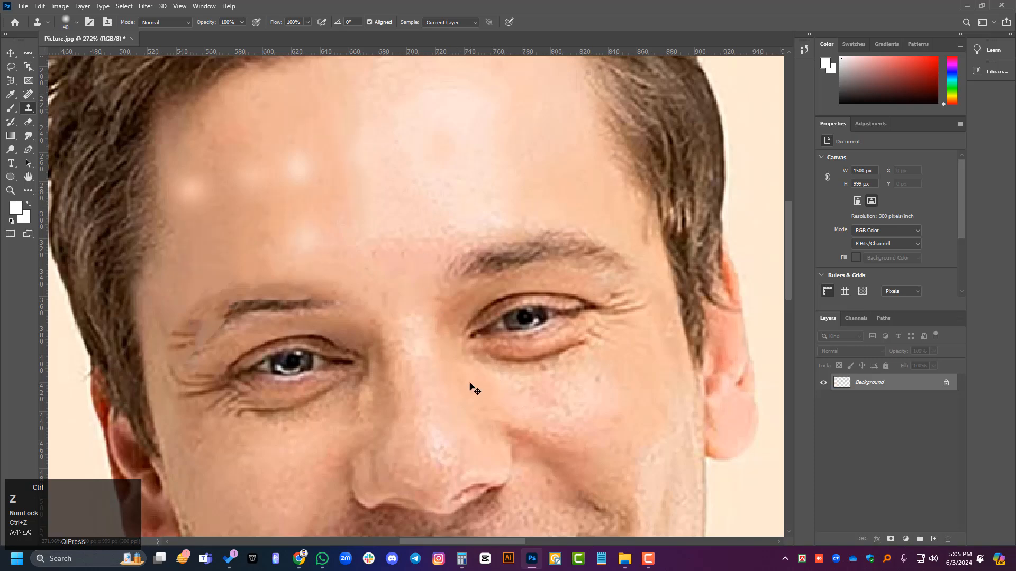
{"action": "key", "text": "ctrl+z"}
{"action": "key", "text": "ctrl+z"}
{"action": "key", "text": "ctrl+z"}
{"action": "key", "text": "ctrl+z"}
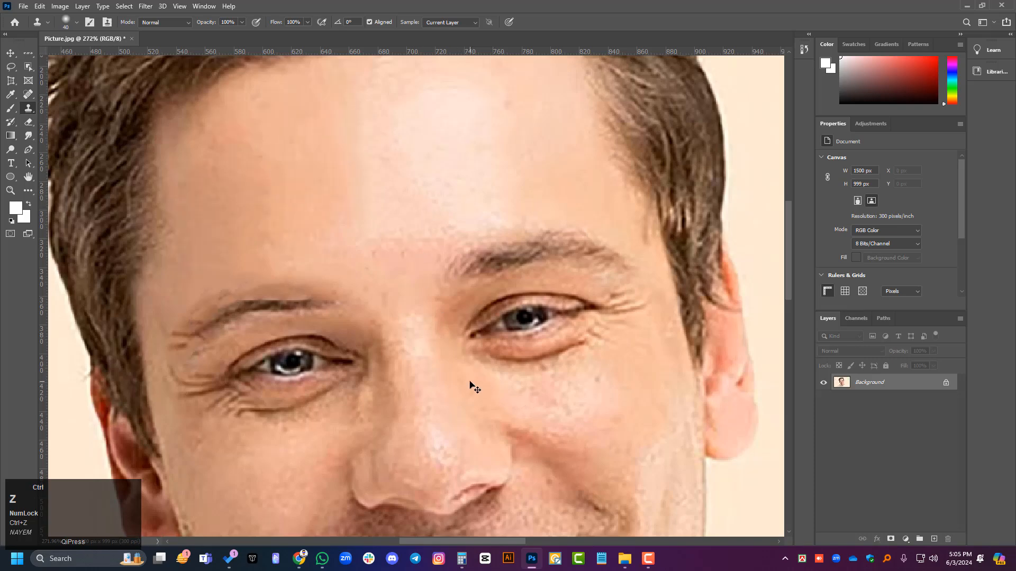
{"action": "key", "text": "ctrl+z"}
{"action": "key", "text": "ctrl+z"}
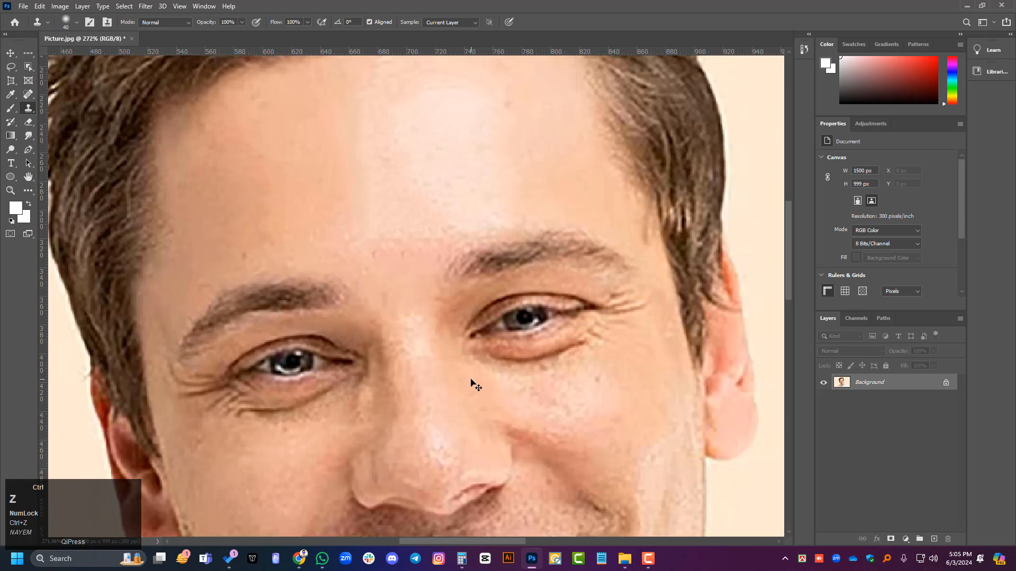
Step: With the Clone Stamp brush at size 20, sample clean skin and cover the dark spot above the shaded-side eyebrow
{"action": "right_click", "coordinate": [28, 104]}
{"action": "left_click", "coordinate": [27, 104]}
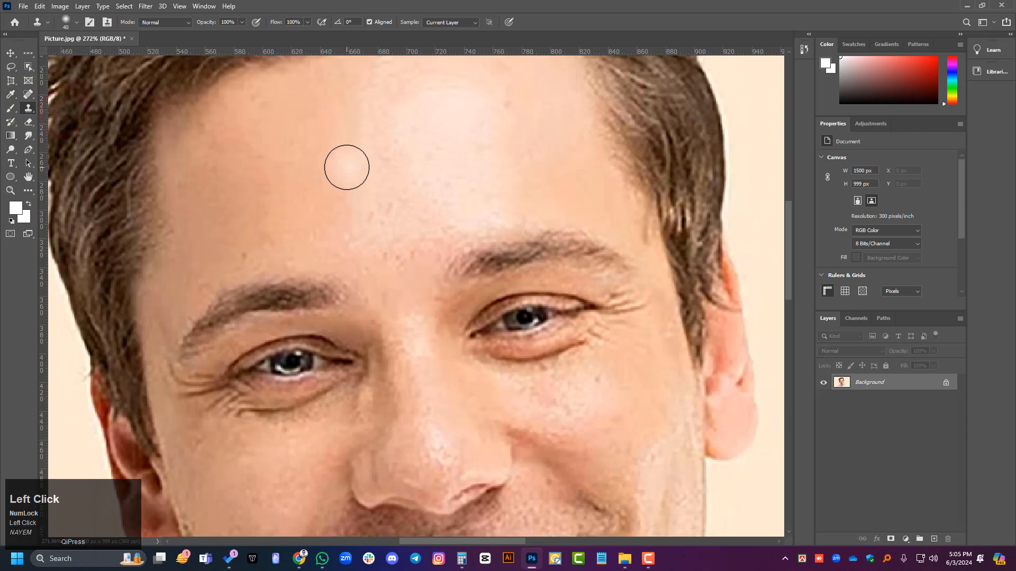
{"action": "key", "text": "bracketleft"}
{"action": "key", "text": "bracketleft"}
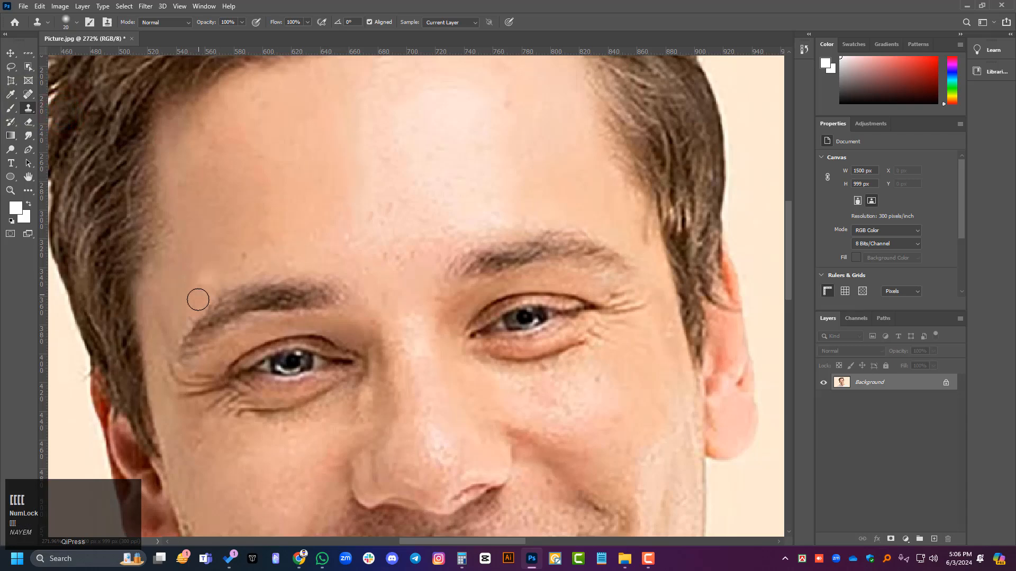
{"action": "scroll", "coordinate": [221, 283], "scroll_direction": "up", "scroll_amount": 1, "text": "alt"}
{"action": "scroll", "coordinate": [221, 283], "scroll_direction": "up", "scroll_amount": 4, "text": "alt"}
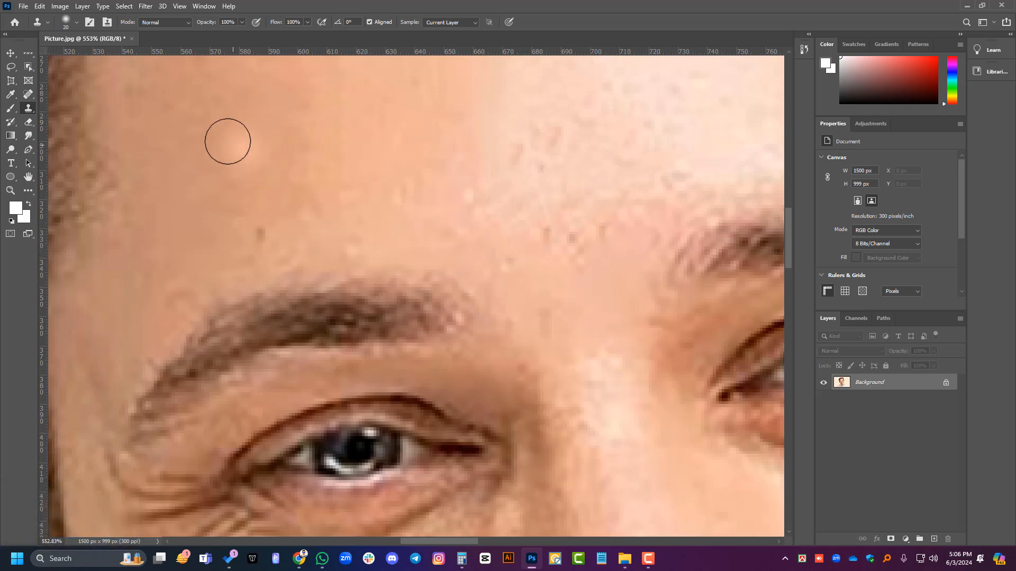
{"action": "left_click", "coordinate": [227, 153], "text": "alt"}
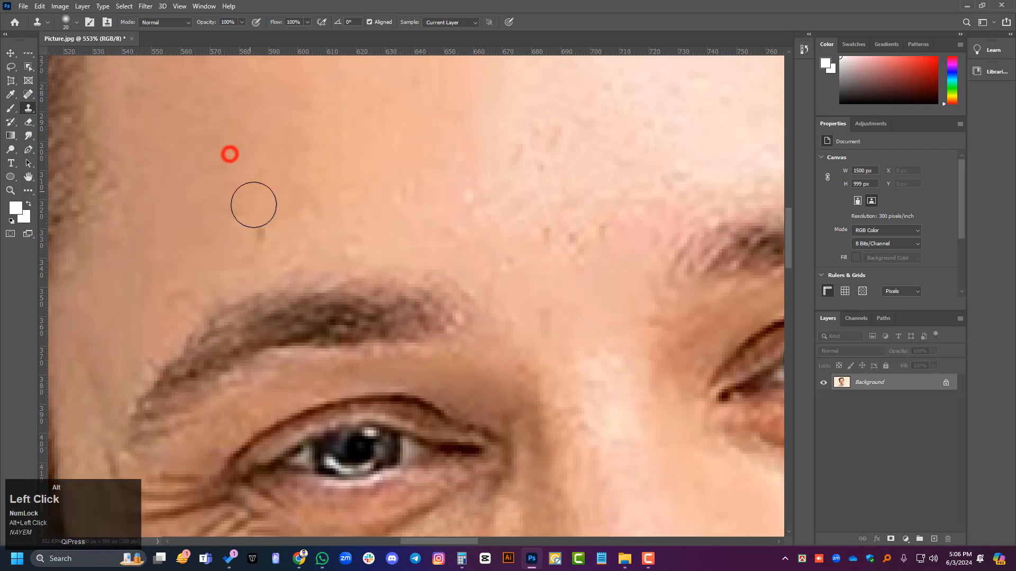
{"action": "left_click", "coordinate": [258, 234]}
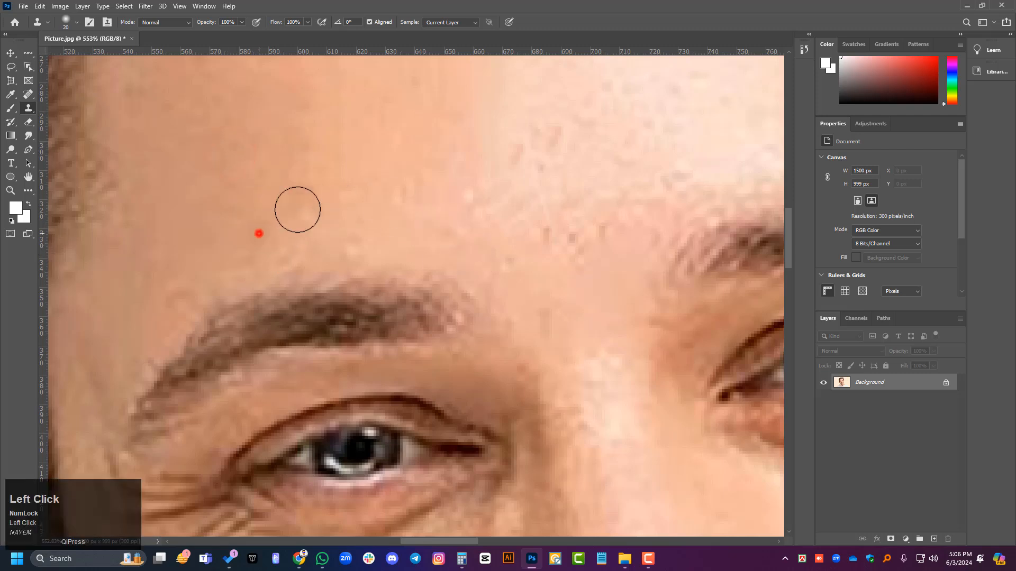
{"action": "left_click", "coordinate": [221, 246], "text": "alt"}
{"action": "left_click", "coordinate": [268, 237]}
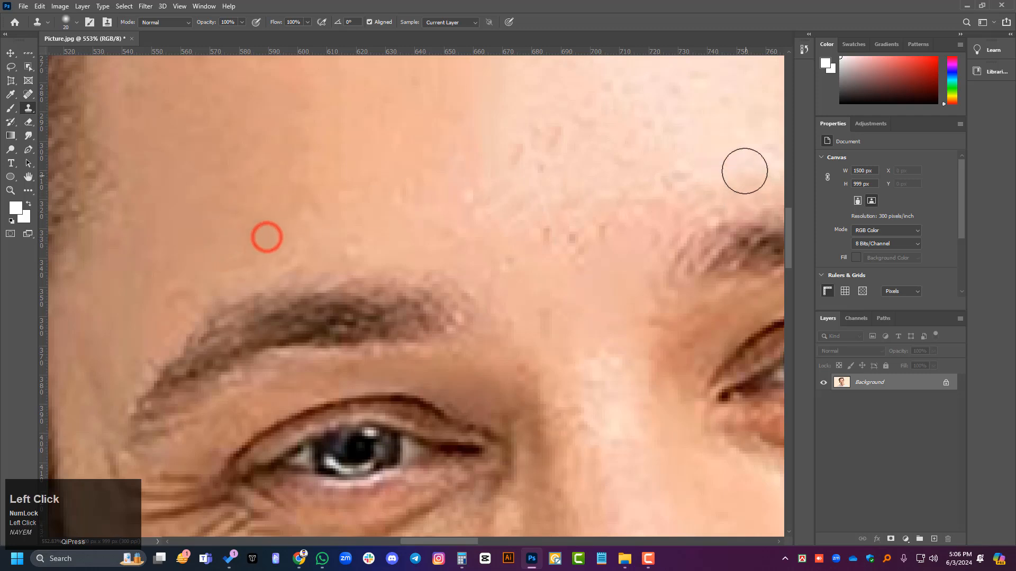
{"action": "left_click", "coordinate": [11, 53]}
{"action": "scroll", "coordinate": [430, 309], "scroll_direction": "down", "scroll_amount": 2}
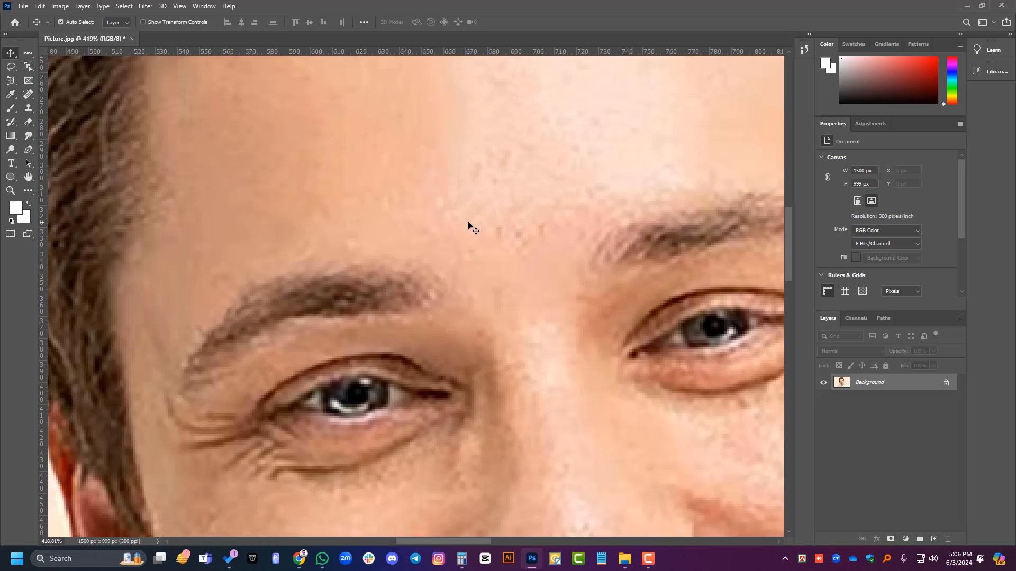
{"action": "right_click", "coordinate": [29, 109]}
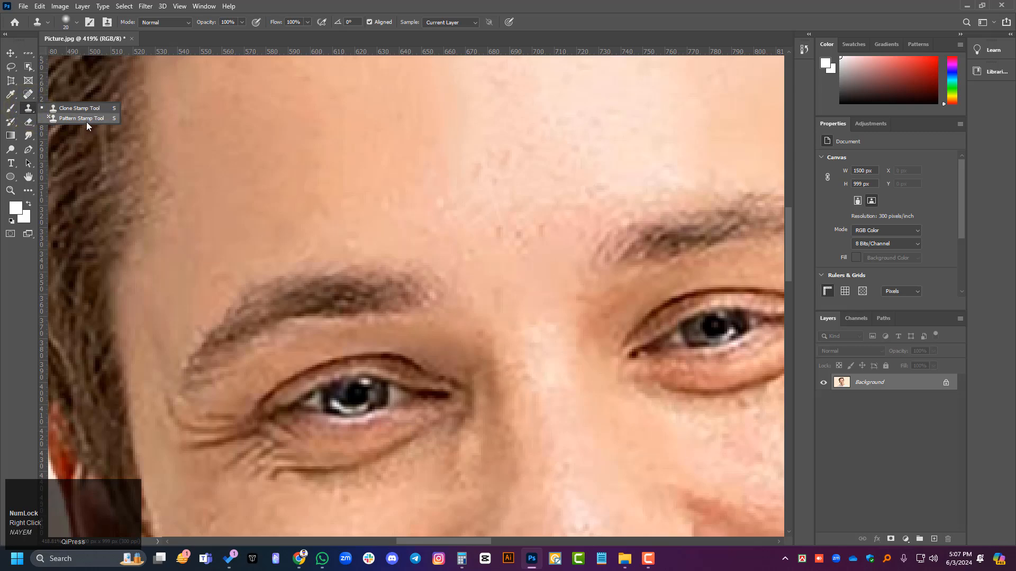
{"action": "right_click", "coordinate": [11, 110]}
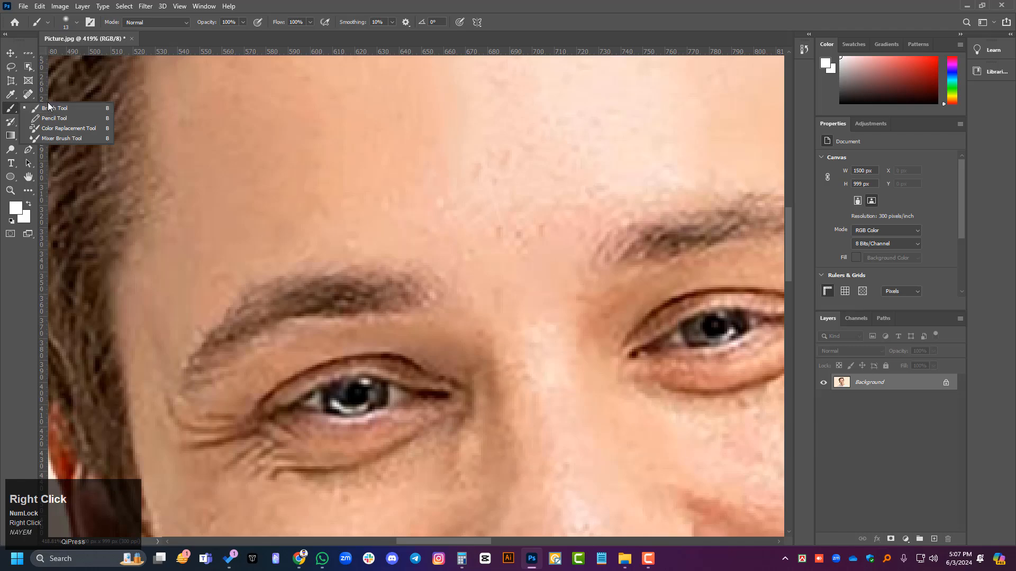
{"action": "right_click", "coordinate": [28, 96]}
{"action": "left_click", "coordinate": [10, 53]}
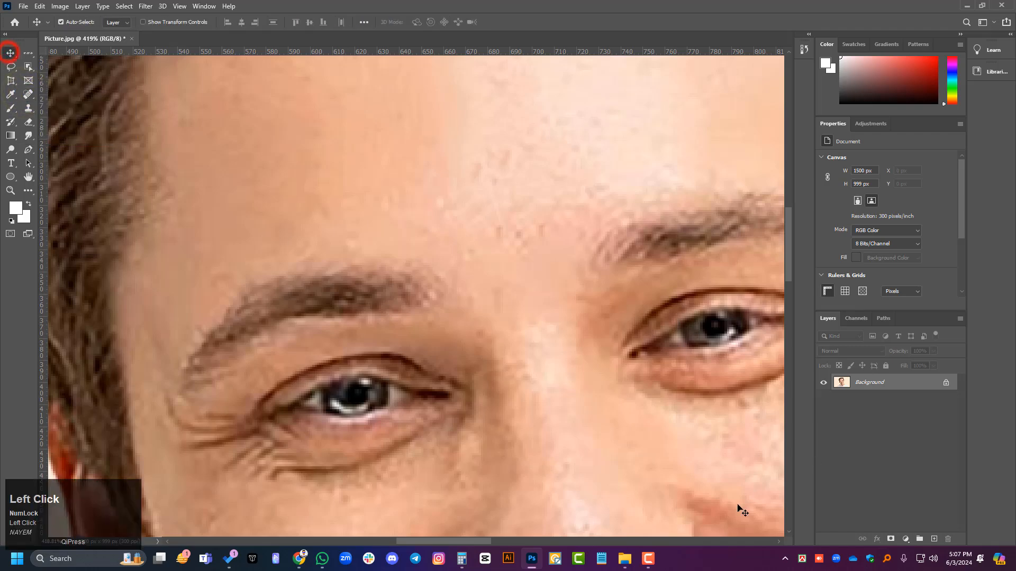
{"action": "left_click", "coordinate": [650, 561]}
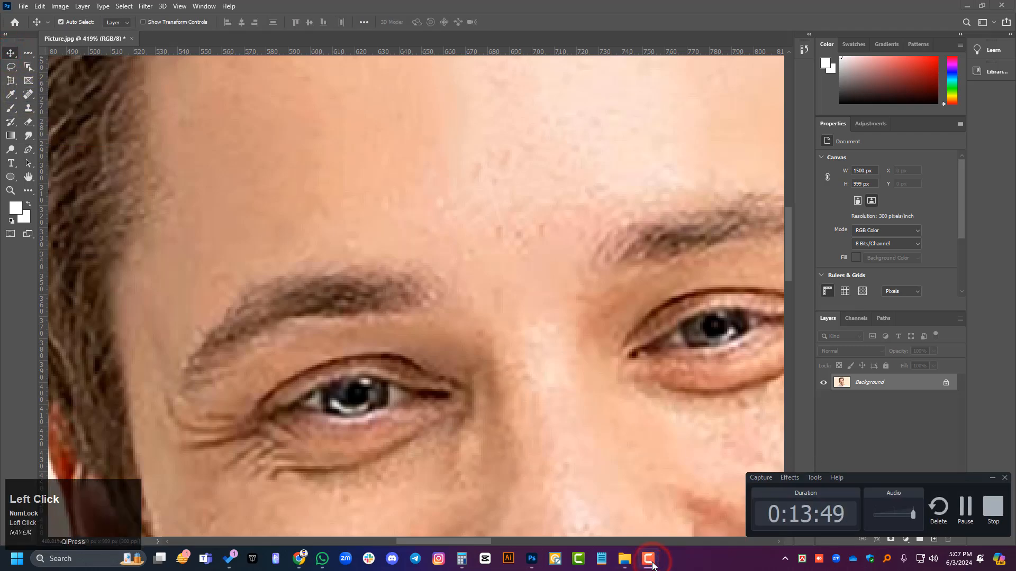
{"action": "left_click", "coordinate": [650, 560]}
Step: Choose the Healing Brush Tool and heal the small specks on the lower central forehead
{"action": "right_click", "coordinate": [29, 96]}
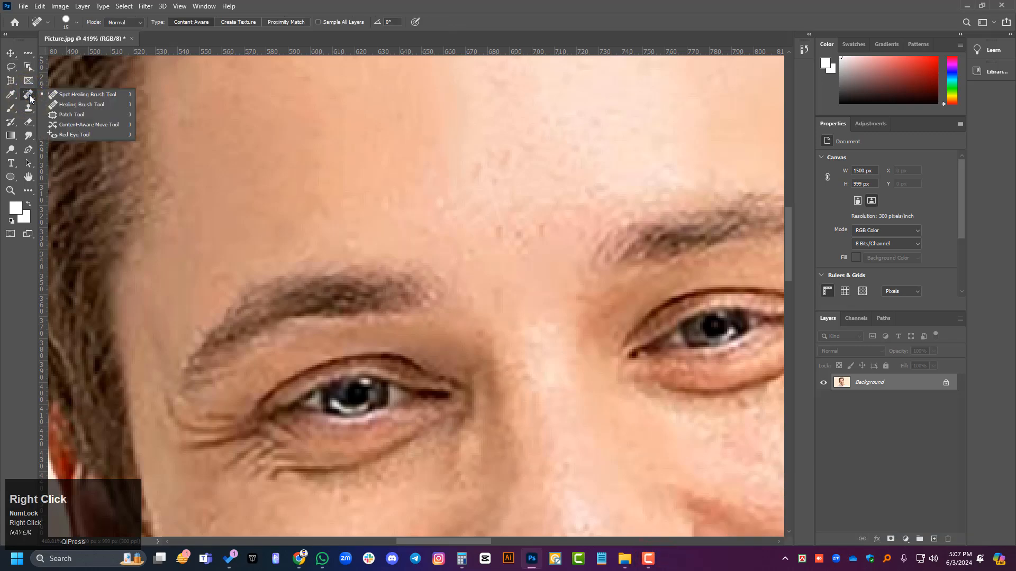
{"action": "left_click", "coordinate": [94, 106]}
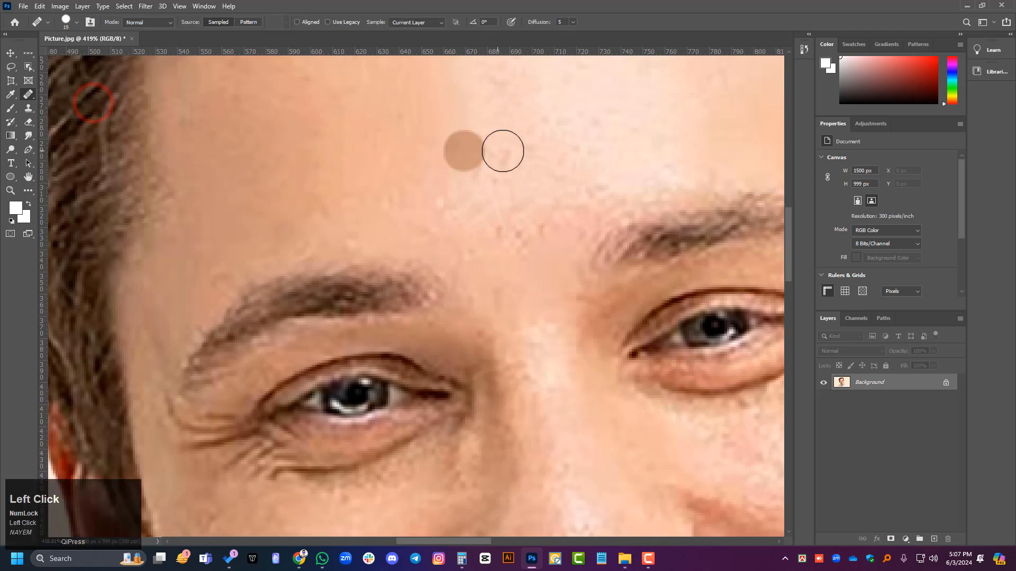
{"action": "left_click", "coordinate": [443, 164]}
{"action": "left_click", "coordinate": [498, 159]}
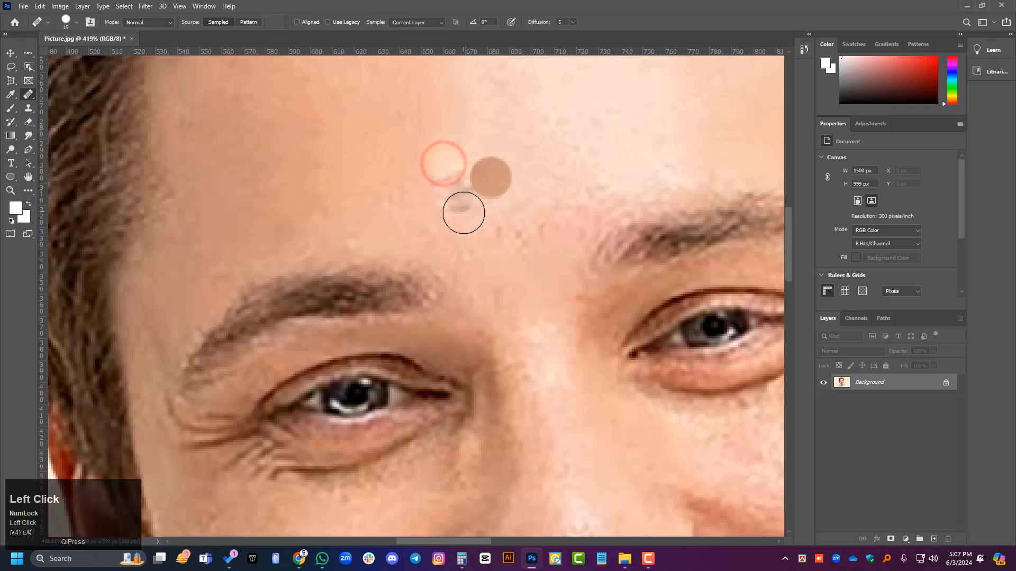
{"action": "left_click", "coordinate": [473, 154]}
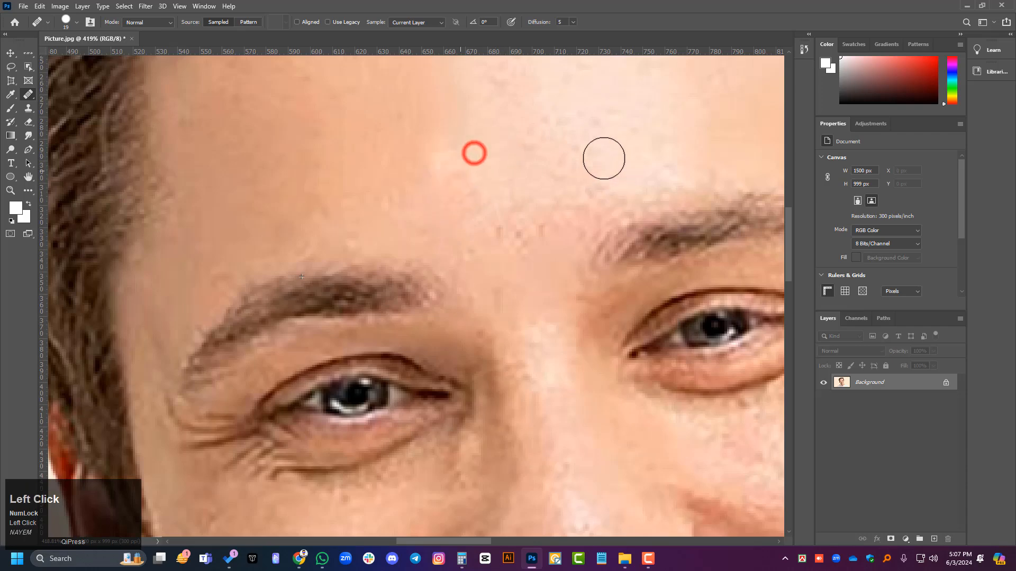
{"action": "left_click", "coordinate": [591, 110]}
{"action": "left_click", "coordinate": [587, 180]}
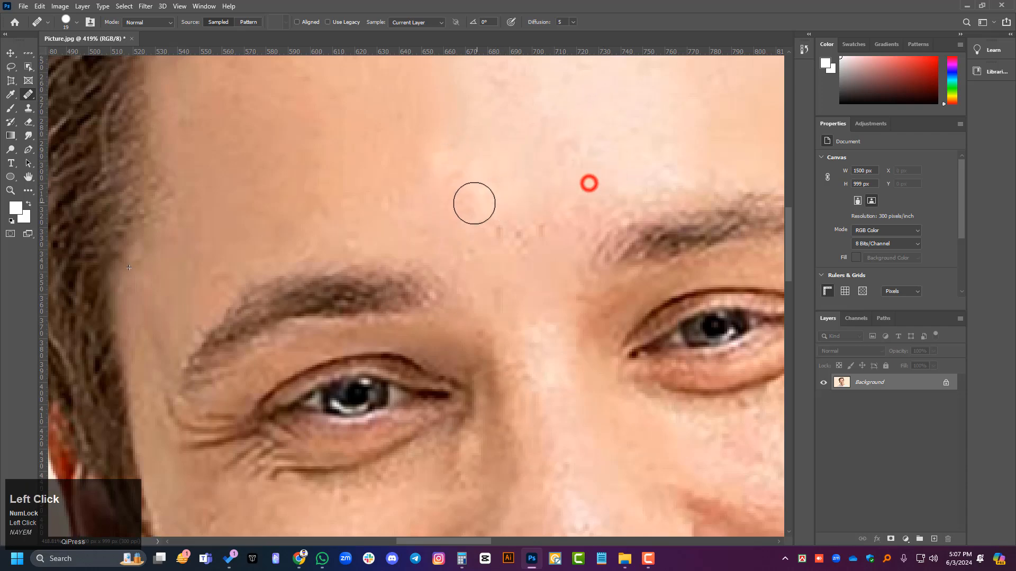
Step: Heal the reddish specks between the eyebrows and beside the inner end of the shaded-side eyebrow
{"action": "left_click", "coordinate": [521, 208]}
{"action": "left_click", "coordinate": [544, 230]}
{"action": "left_click", "coordinate": [516, 257]}
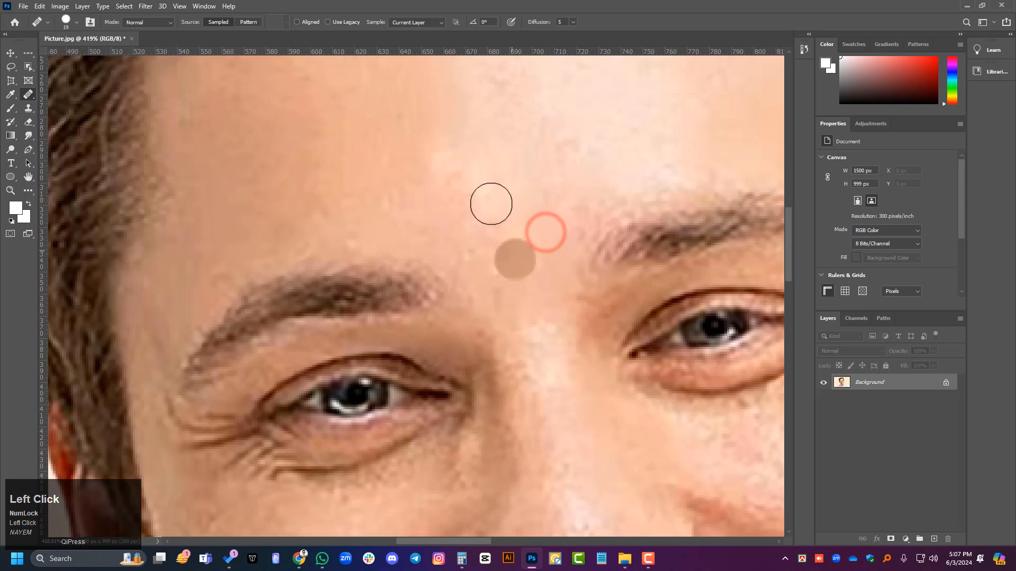
{"action": "left_click", "coordinate": [463, 157], "text": "alt"}
{"action": "left_click", "coordinate": [438, 216]}
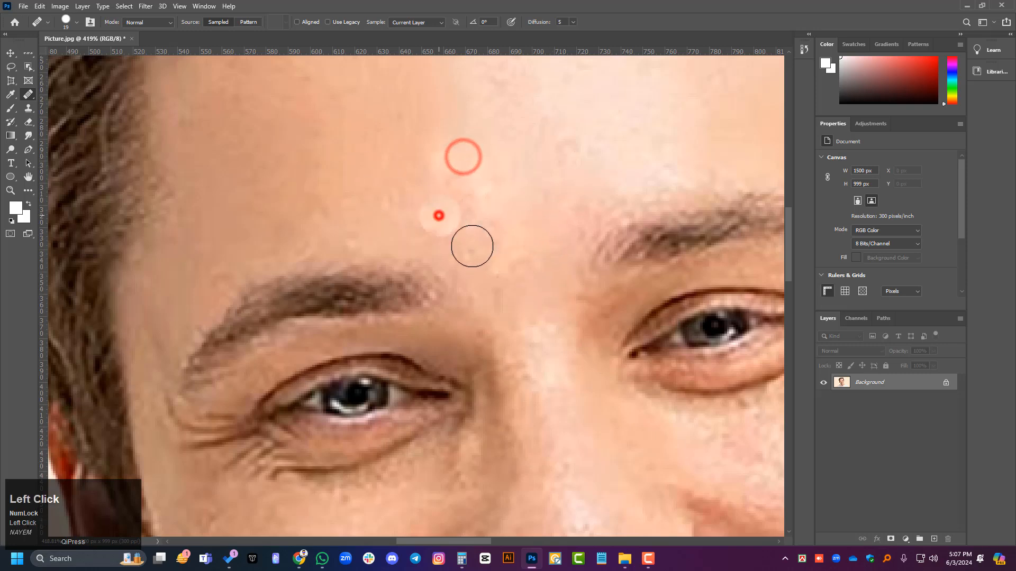
Step: Touch up the skin between the eyebrows, and outline a rounded area of the central forehead with the Patch Tool
{"action": "left_click", "coordinate": [517, 251]}
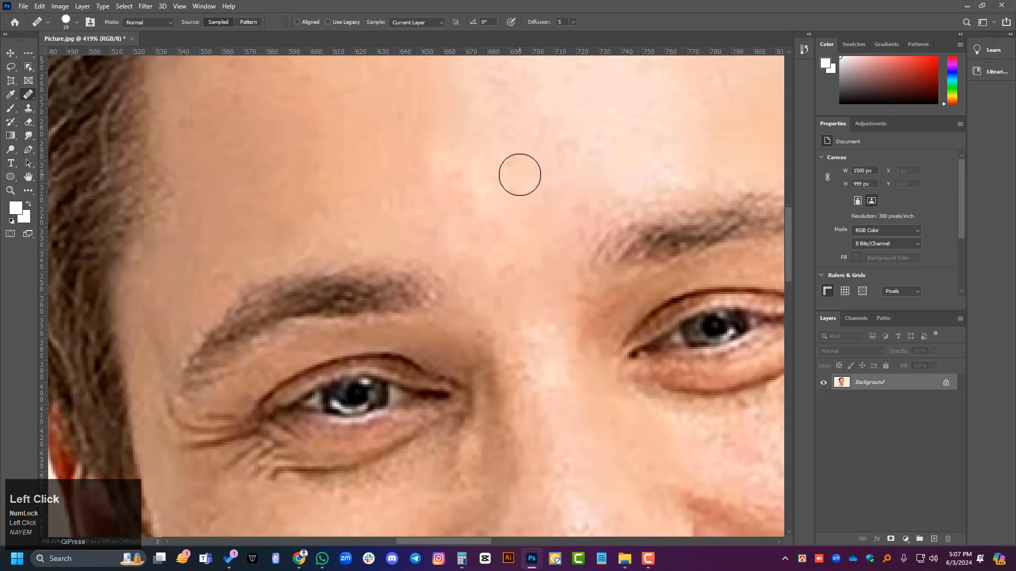
{"action": "right_click", "coordinate": [28, 95]}
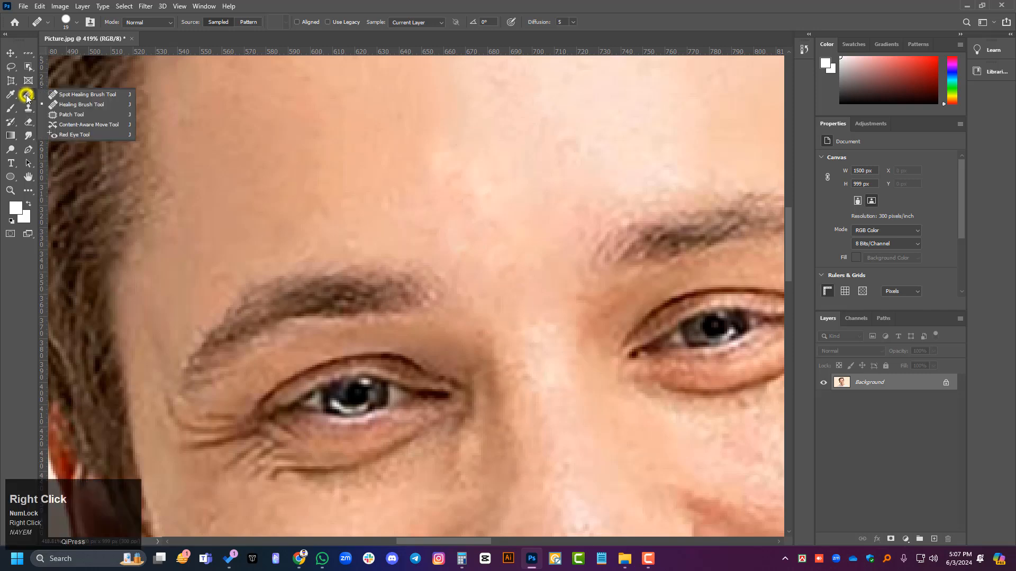
{"action": "left_click", "coordinate": [92, 117]}
{"action": "key", "text": "alt"}
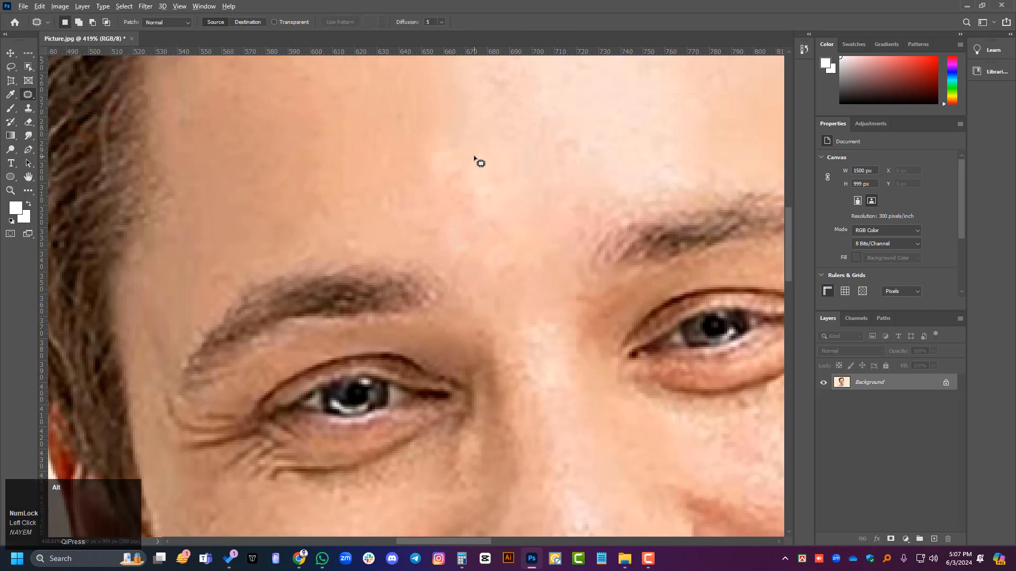
{"action": "left_click_drag", "start_coordinate": [513, 141], "coordinate": [468, 194]}
{"action": "scroll", "coordinate": [503, 204], "scroll_direction": "up", "scroll_amount": 5}
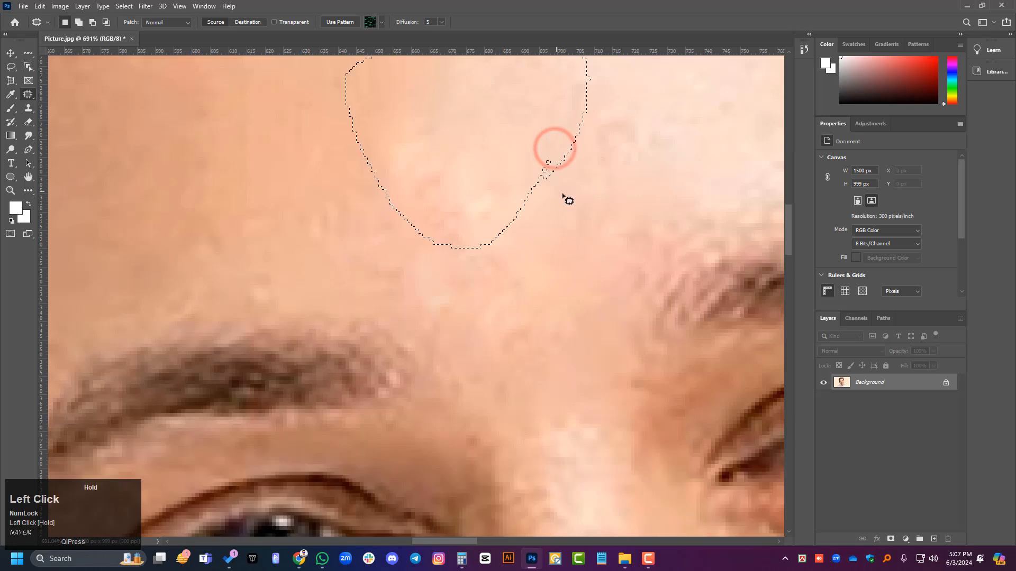
Step: Choose the Spot Healing Brush Tool and heal the skin inside the lower part of the forehead selection
{"action": "right_click", "coordinate": [26, 98]}
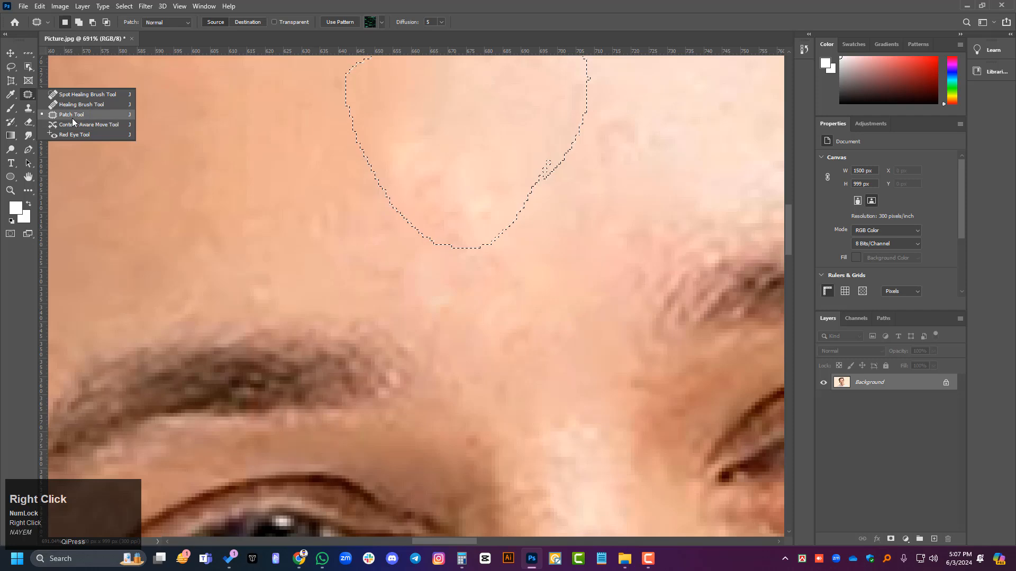
{"action": "left_click", "coordinate": [10, 53]}
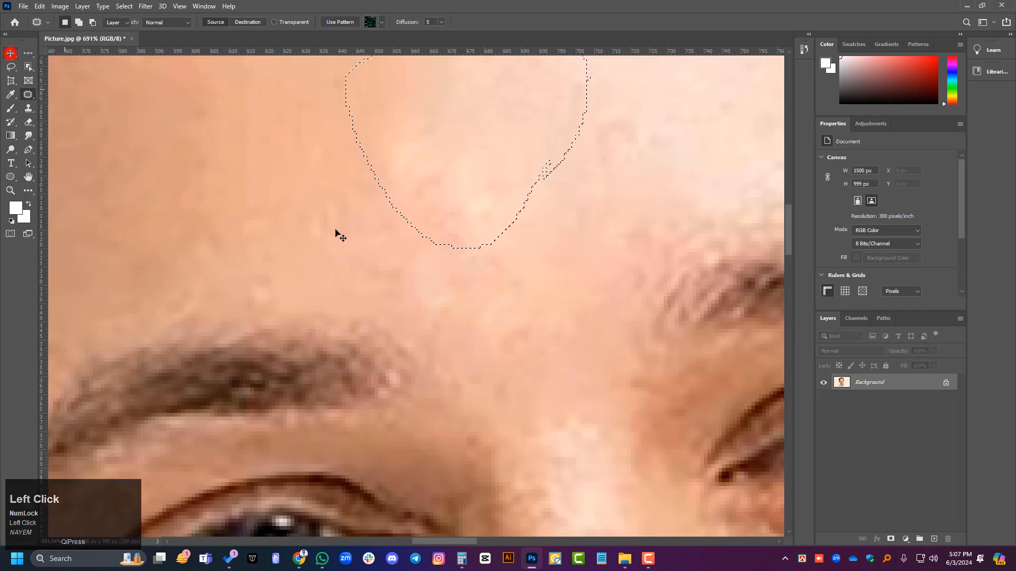
{"action": "left_click", "coordinate": [28, 94]}
{"action": "right_click", "coordinate": [28, 94]}
{"action": "left_click", "coordinate": [66, 93]}
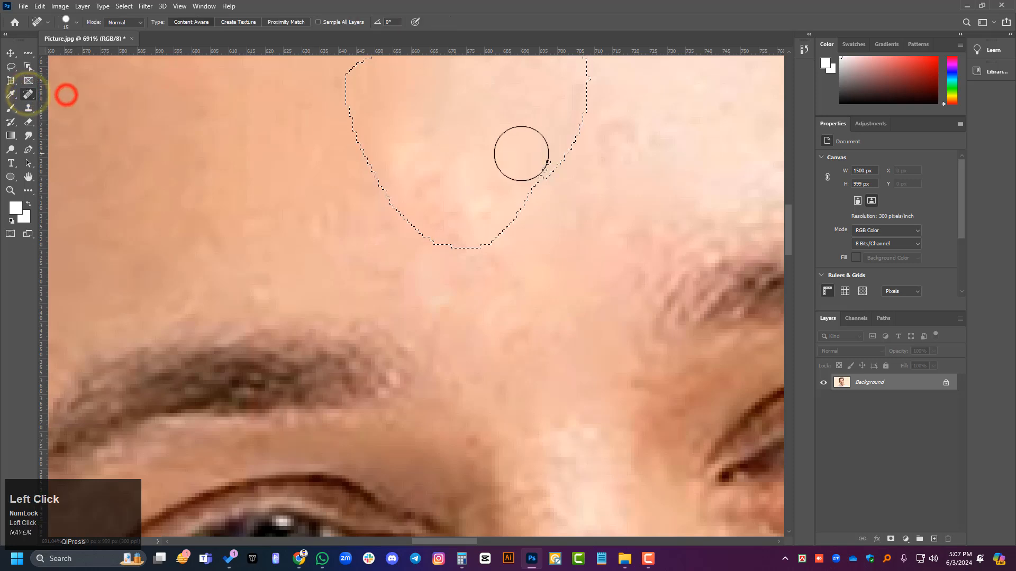
{"action": "left_click", "coordinate": [503, 151]}
{"action": "left_click_drag", "start_coordinate": [517, 148], "coordinate": [495, 201]}
{"action": "mouse_move", "coordinate": [542, 137]}
{"action": "left_mouse_down"}
{"action": "mouse_move", "coordinate": [548, 177]}
{"action": "mouse_move", "coordinate": [431, 281]}
{"action": "left_mouse_up"}
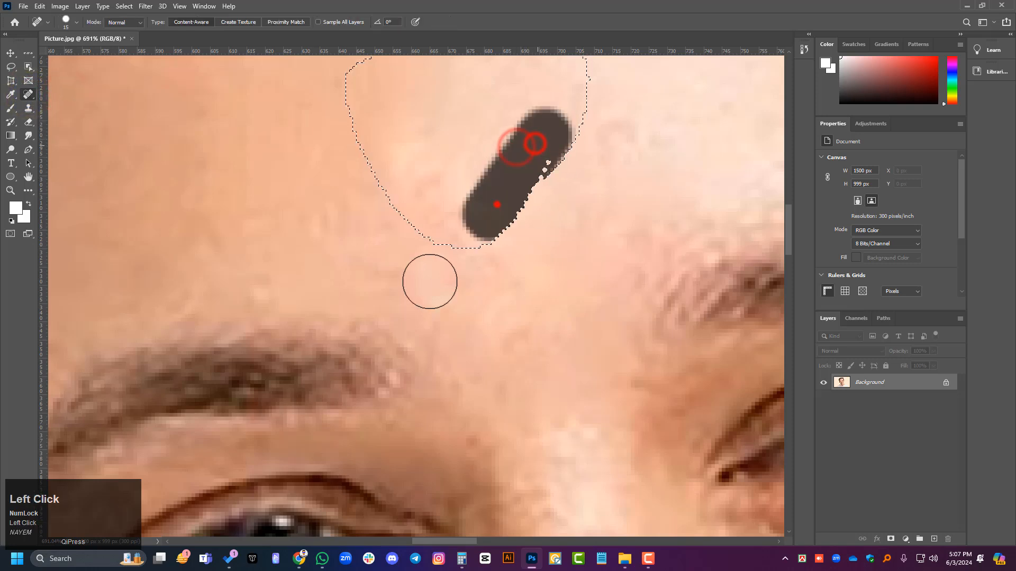
{"action": "left_click_drag", "start_coordinate": [487, 165], "coordinate": [392, 291]}
{"action": "left_click_drag", "start_coordinate": [422, 153], "coordinate": [406, 191]}
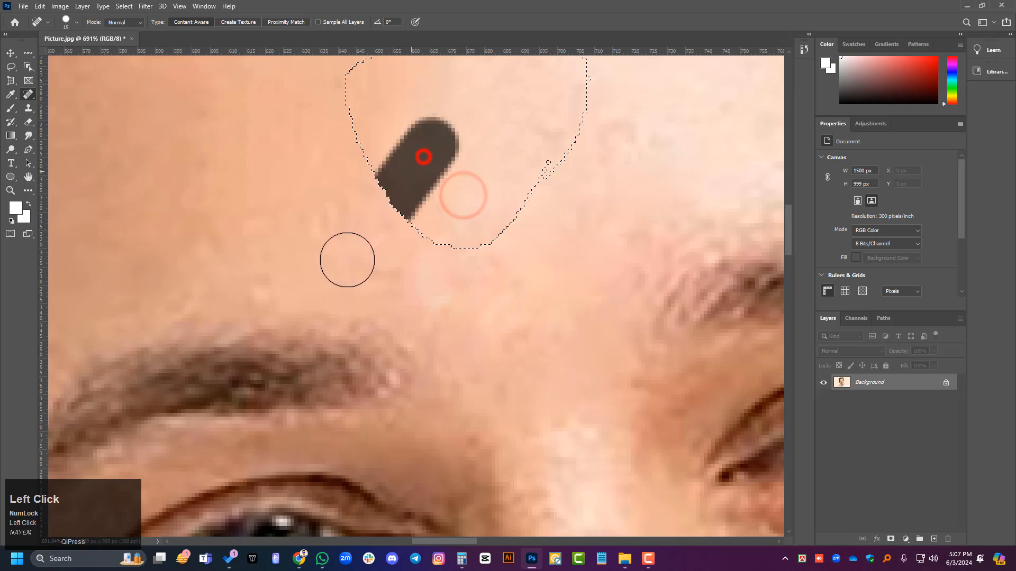
Step: Switch to the Move Tool and deselect the forehead area
{"action": "left_click", "coordinate": [11, 53]}
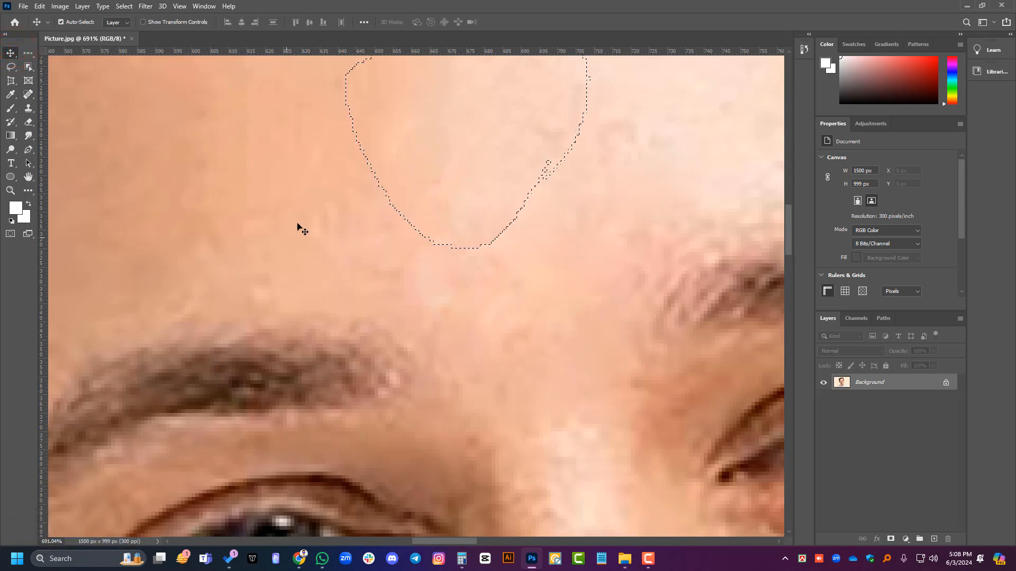
{"action": "scroll", "coordinate": [395, 186], "scroll_direction": "up", "scroll_amount": 3}
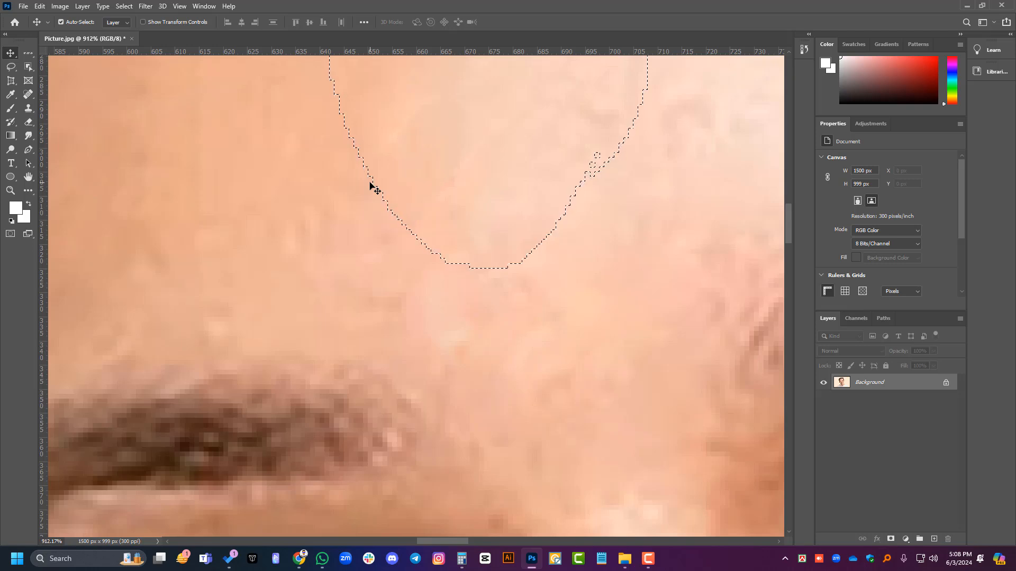
{"action": "key", "text": "ctrl+d"}
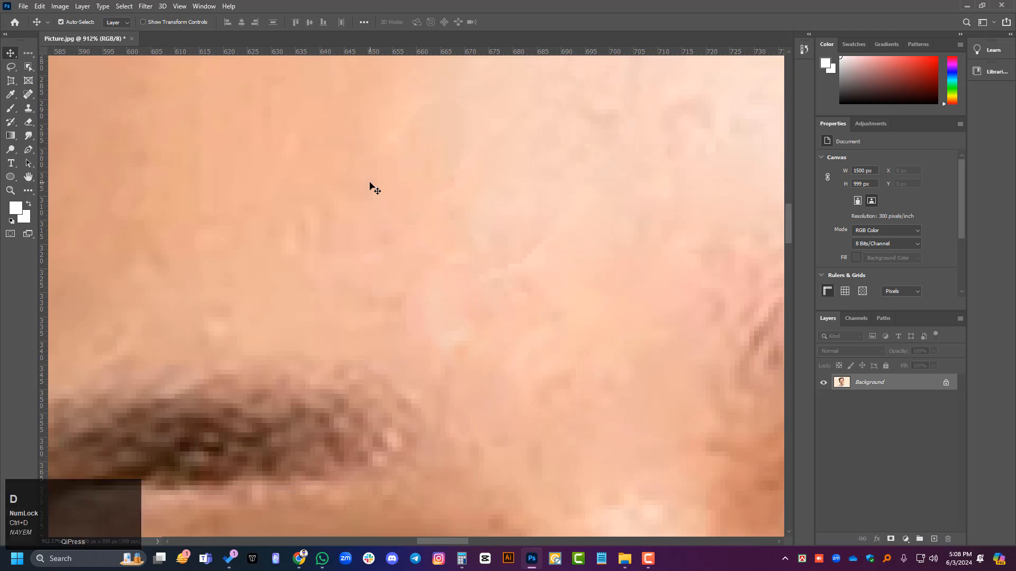
Step: Choose the Patch Tool and draw a closed selection around the whole shaded-side eyebrow
{"action": "right_click", "coordinate": [27, 108]}
{"action": "left_click", "coordinate": [69, 108]}
{"action": "right_click", "coordinate": [31, 93]}
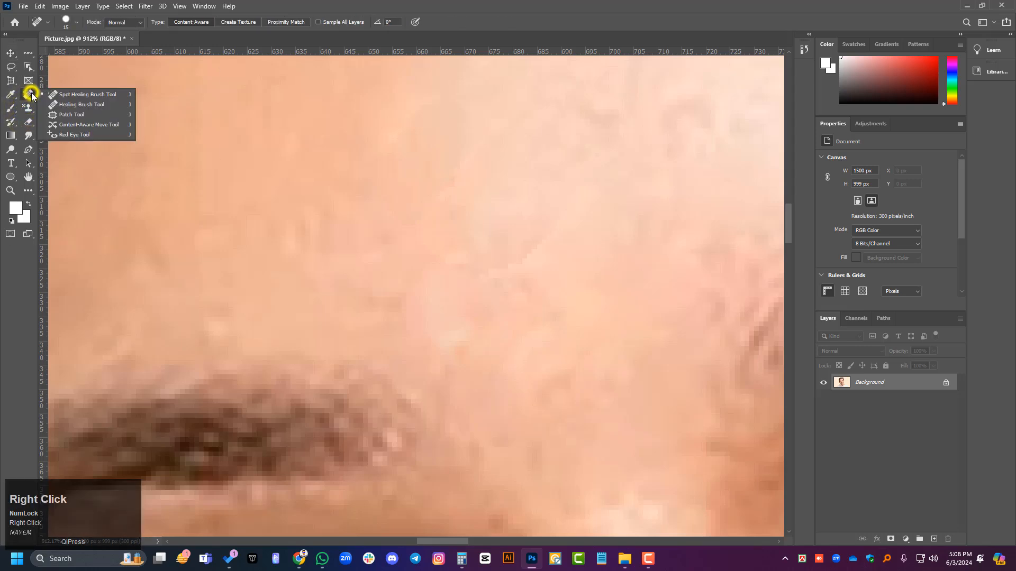
{"action": "left_click", "coordinate": [84, 114]}
{"action": "scroll", "coordinate": [376, 260], "scroll_direction": "down", "scroll_amount": 1, "text": "alt"}
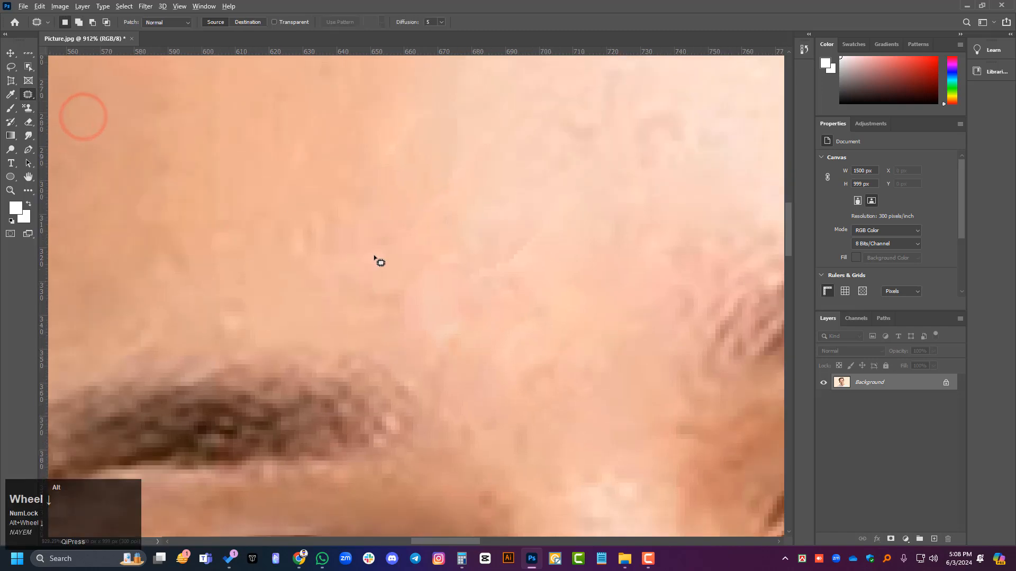
{"action": "scroll", "coordinate": [377, 260], "scroll_direction": "down", "scroll_amount": 3, "text": "alt"}
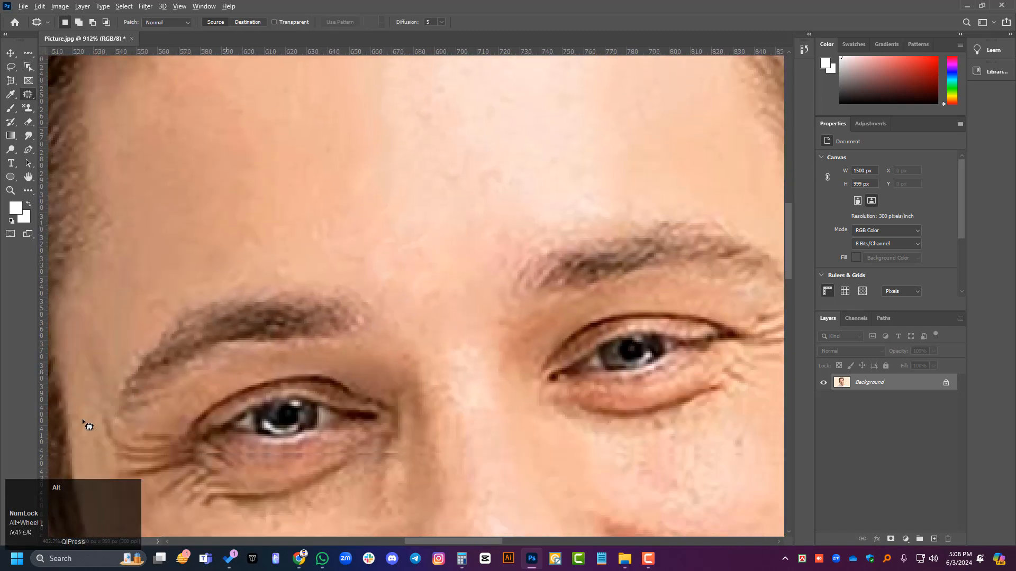
{"action": "scroll", "coordinate": [105, 423], "scroll_direction": "up", "scroll_amount": 1}
{"action": "scroll", "coordinate": [356, 370], "scroll_direction": "left", "scroll_amount": 1}
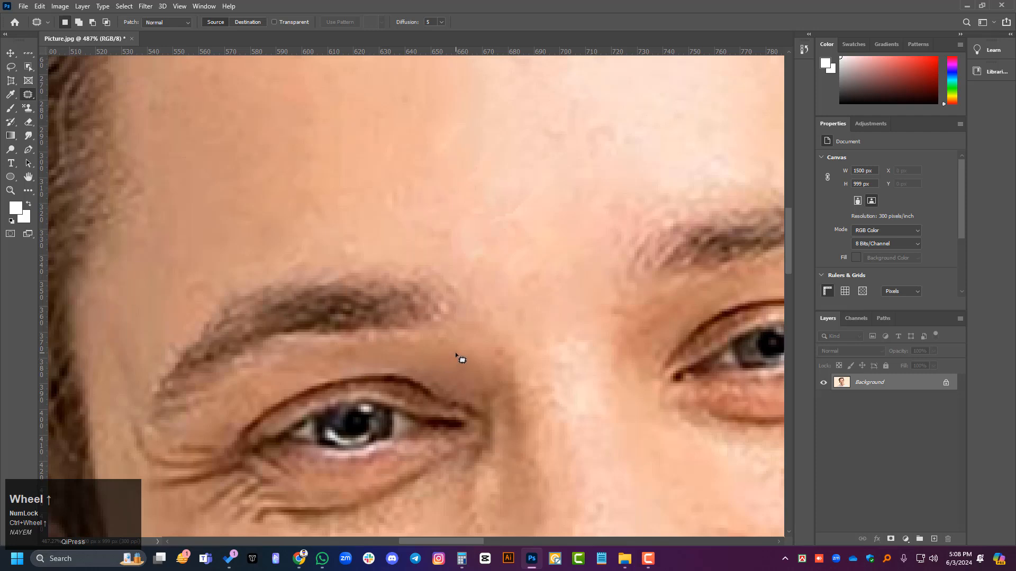
{"action": "mouse_move", "coordinate": [461, 337]}
{"action": "left_mouse_down"}
{"action": "mouse_move", "coordinate": [342, 338]}
{"action": "mouse_move", "coordinate": [271, 363]}
{"action": "mouse_move", "coordinate": [209, 409]}
{"action": "left_mouse_up"}
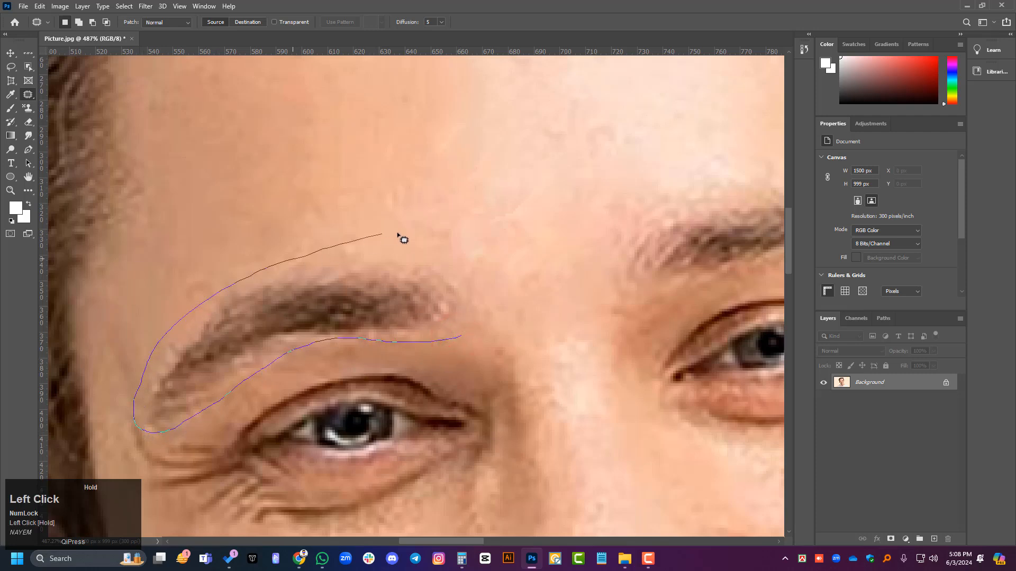
{"action": "left_click_drag", "start_coordinate": [452, 346], "coordinate": [454, 347]}
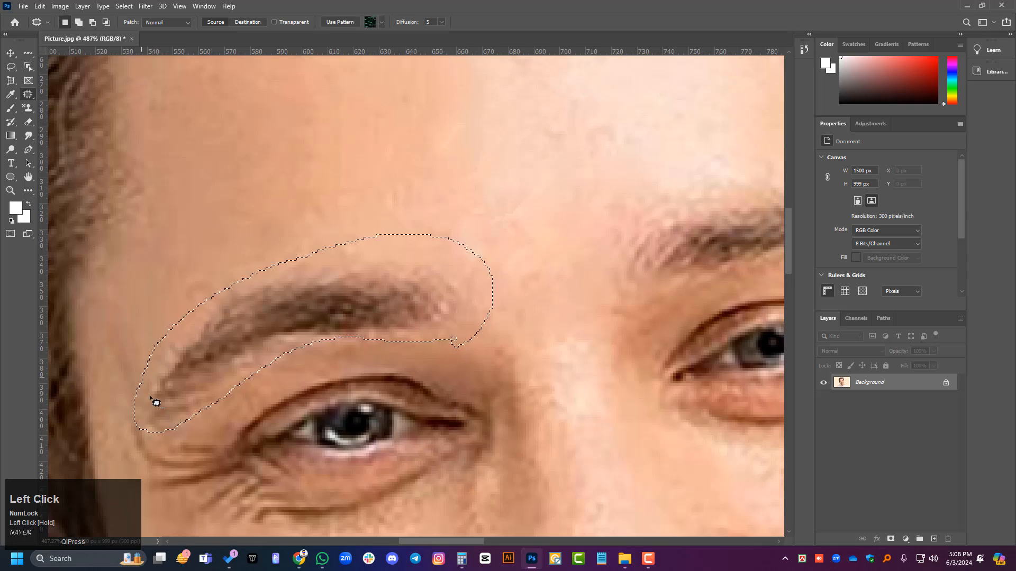
Step: With the Spot Healing Brush Tool, paint over the entire shaded-side eyebrow inside the selection to remove it
{"action": "scroll", "coordinate": [154, 402], "scroll_direction": "up", "scroll_amount": 1}
{"action": "right_click", "coordinate": [28, 94]}
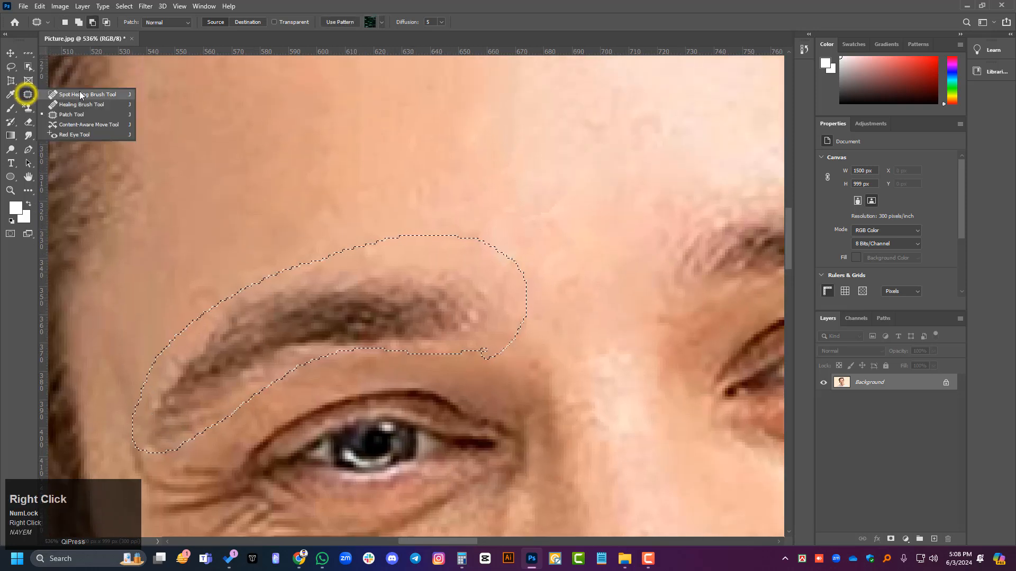
{"action": "left_click", "coordinate": [80, 91]}
{"action": "scroll", "coordinate": [430, 306], "scroll_direction": "up", "scroll_amount": 2}
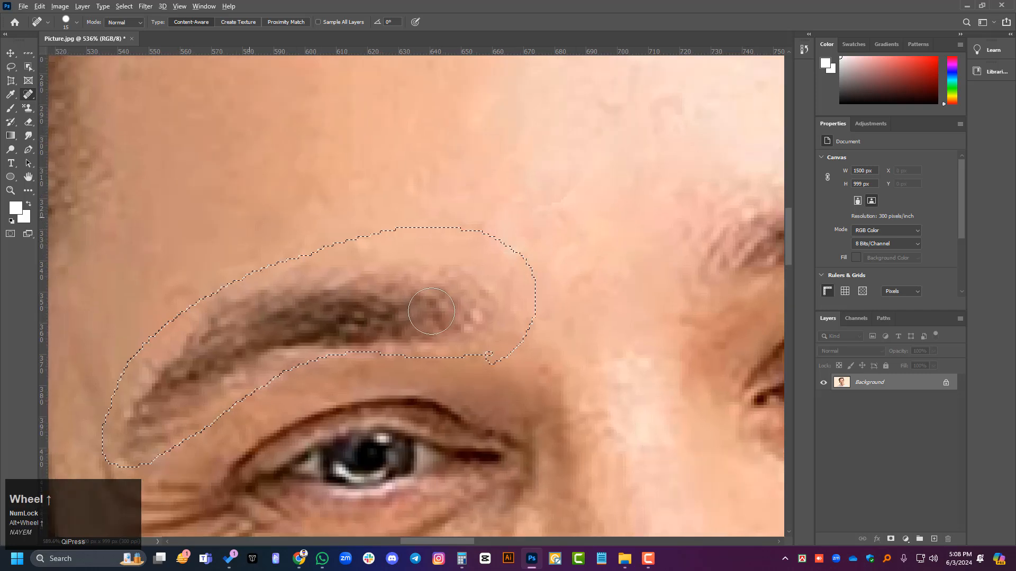
{"action": "left_click_drag", "start_coordinate": [497, 276], "coordinate": [370, 303]}
{"action": "left_click_drag", "start_coordinate": [367, 291], "coordinate": [304, 307]}
{"action": "left_click_drag", "start_coordinate": [383, 270], "coordinate": [262, 324]}
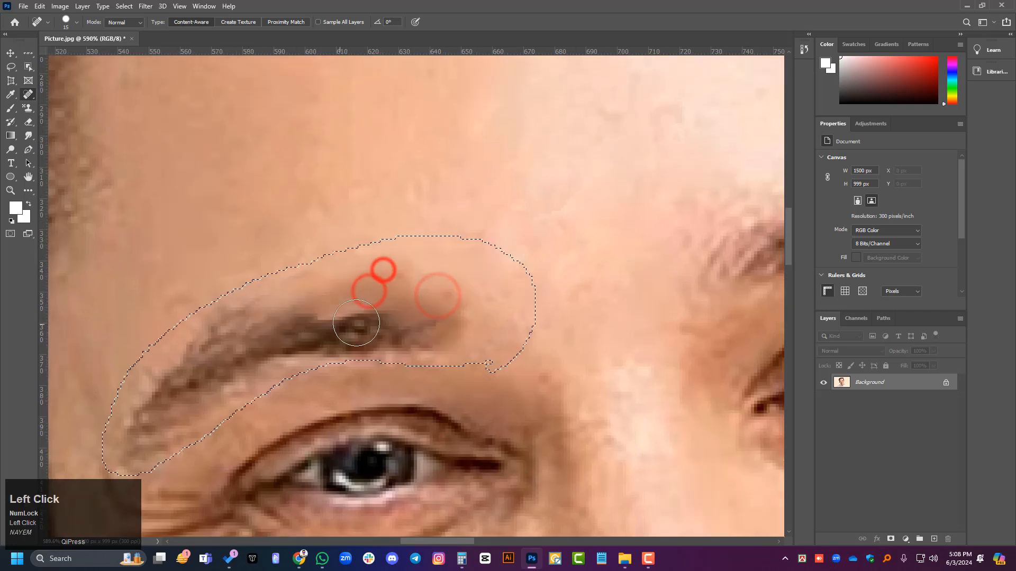
{"action": "mouse_move", "coordinate": [462, 223]}
{"action": "left_mouse_down"}
{"action": "mouse_move", "coordinate": [281, 300]}
{"action": "mouse_move", "coordinate": [412, 273]}
{"action": "mouse_move", "coordinate": [460, 233]}
{"action": "mouse_move", "coordinate": [544, 340]}
{"action": "mouse_move", "coordinate": [487, 385]}
{"action": "mouse_move", "coordinate": [540, 315]}
{"action": "mouse_move", "coordinate": [72, 370]}
{"action": "mouse_move", "coordinate": [420, 265]}
{"action": "mouse_move", "coordinate": [87, 453]}
{"action": "mouse_move", "coordinate": [261, 399]}
{"action": "mouse_move", "coordinate": [180, 440]}
{"action": "mouse_move", "coordinate": [262, 364]}
{"action": "left_mouse_up"}
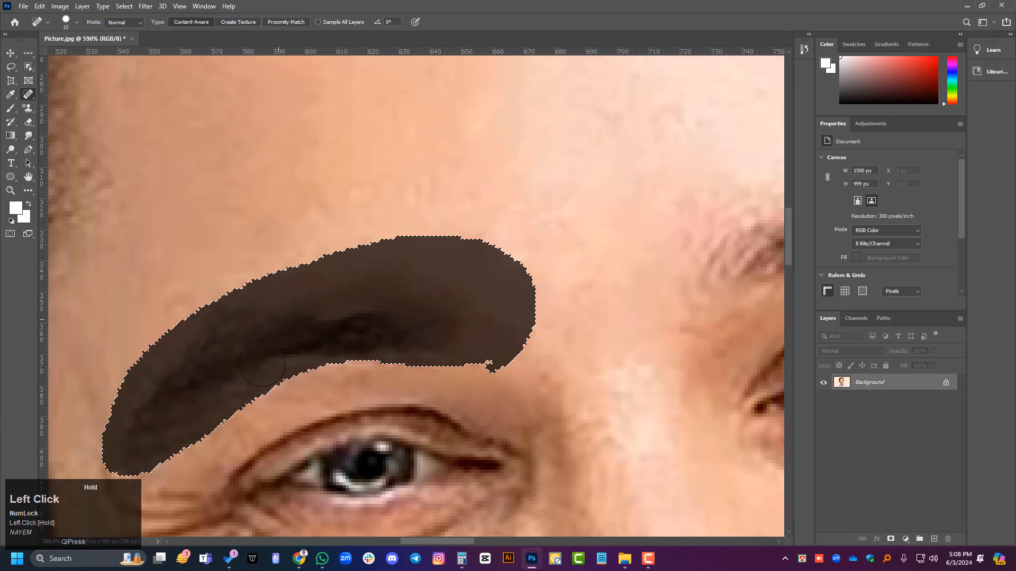
{"action": "left_click_drag", "start_coordinate": [418, 293], "coordinate": [525, 292]}
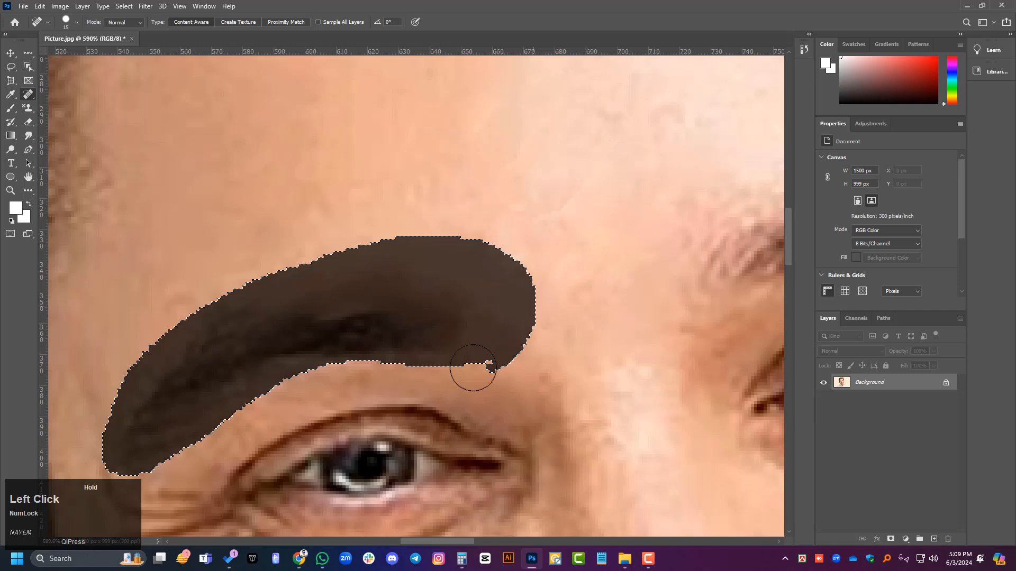
Step: Finish healing over the selected shaded-side eyebrow, undo the removal, and switch to the Move Tool
{"action": "left_click_drag", "start_coordinate": [460, 287], "coordinate": [560, 333]}
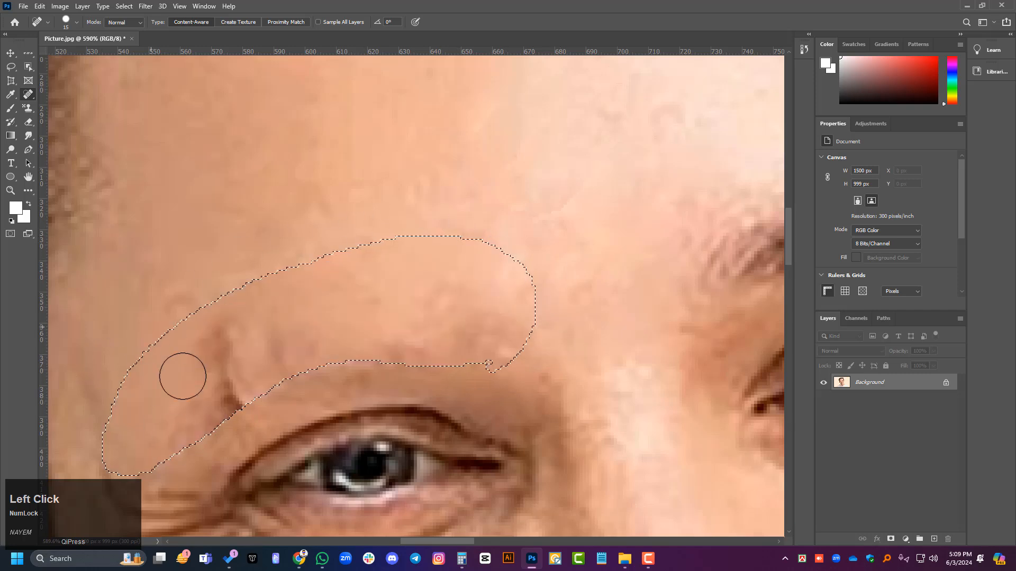
{"action": "key", "text": "ctrl+z"}
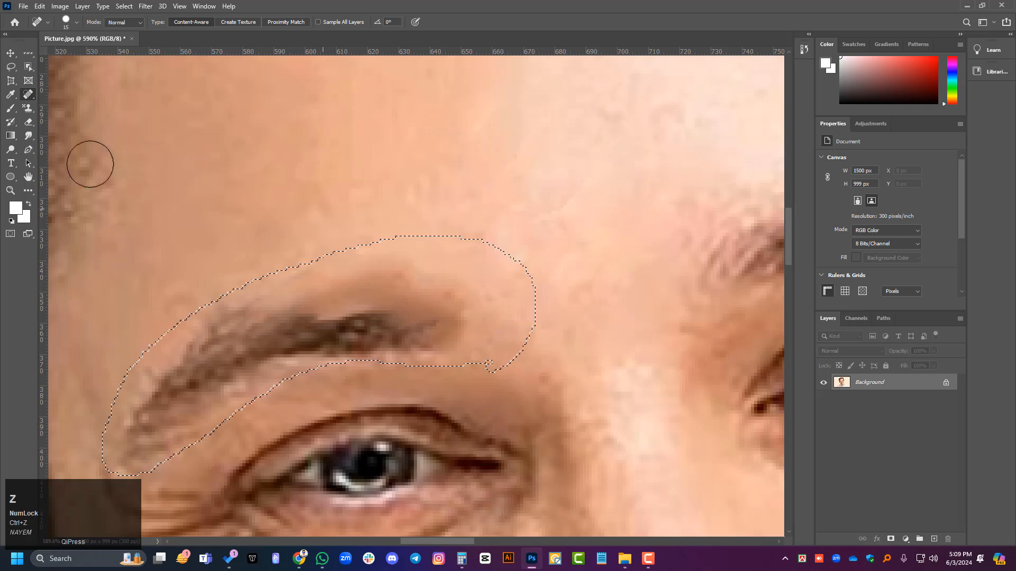
{"action": "left_click", "coordinate": [11, 51]}
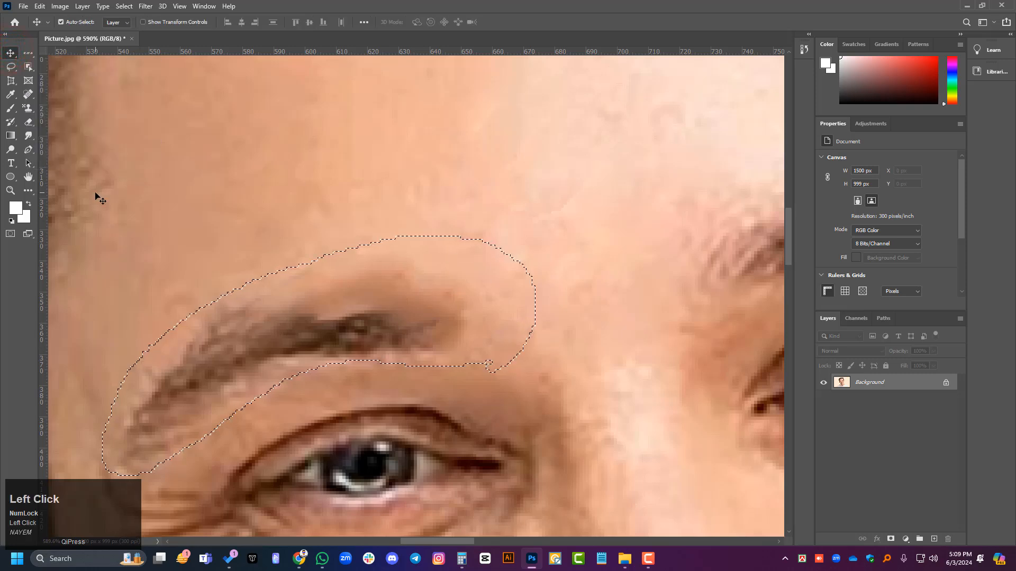
Step: Shift the selected shaded-side eyebrow slightly upward with the Content-Aware Move Tool and apply the move
{"action": "right_click", "coordinate": [24, 119]}
{"action": "right_click", "coordinate": [31, 94]}
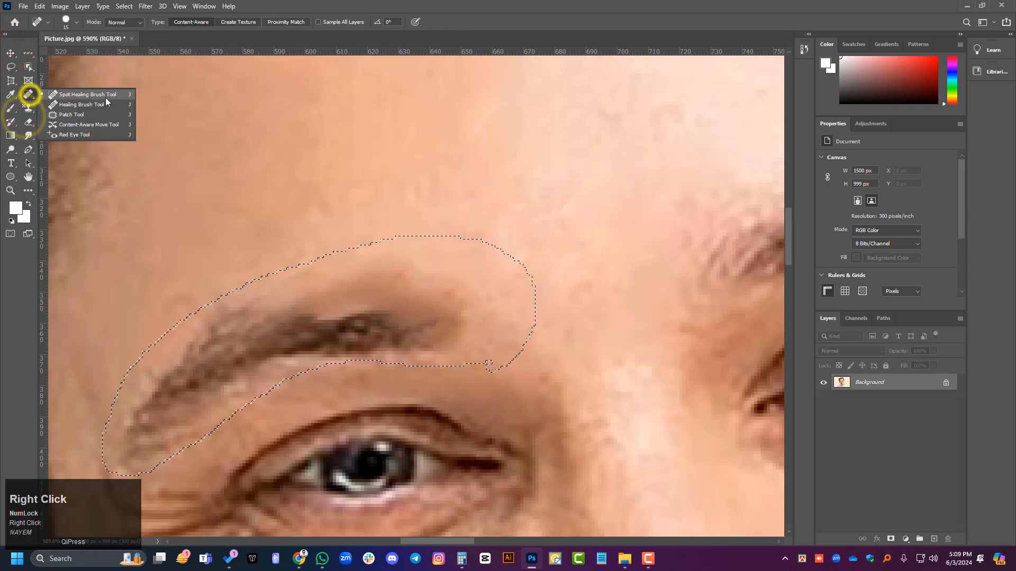
{"action": "left_click", "coordinate": [90, 126]}
{"action": "left_click", "coordinate": [10, 57]}
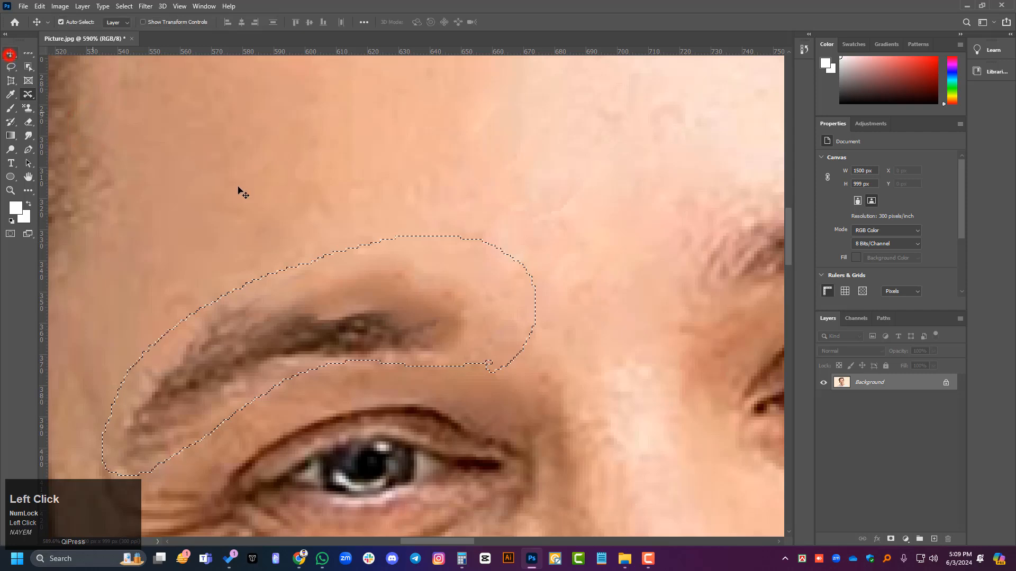
{"action": "left_click", "coordinate": [28, 94]}
{"action": "right_click", "coordinate": [28, 95]}
{"action": "left_click", "coordinate": [78, 124]}
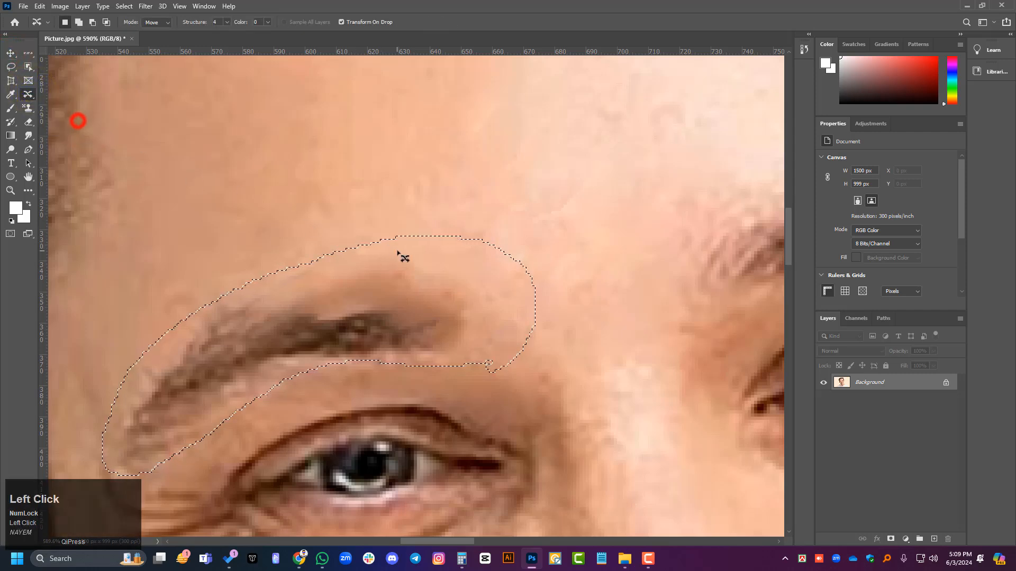
{"action": "left_click_drag", "start_coordinate": [411, 253], "coordinate": [393, 184]}
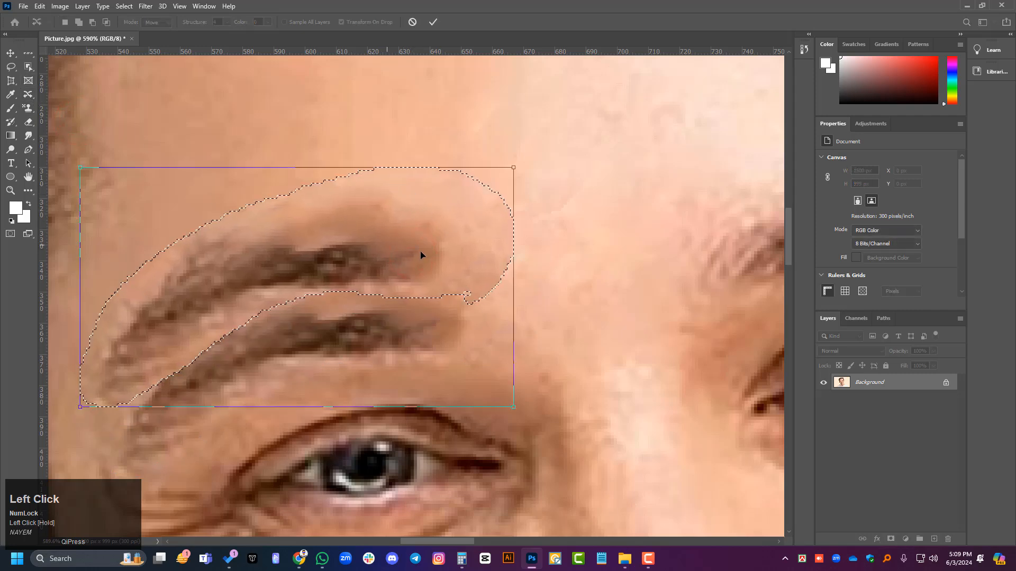
{"action": "right_click", "coordinate": [30, 97]}
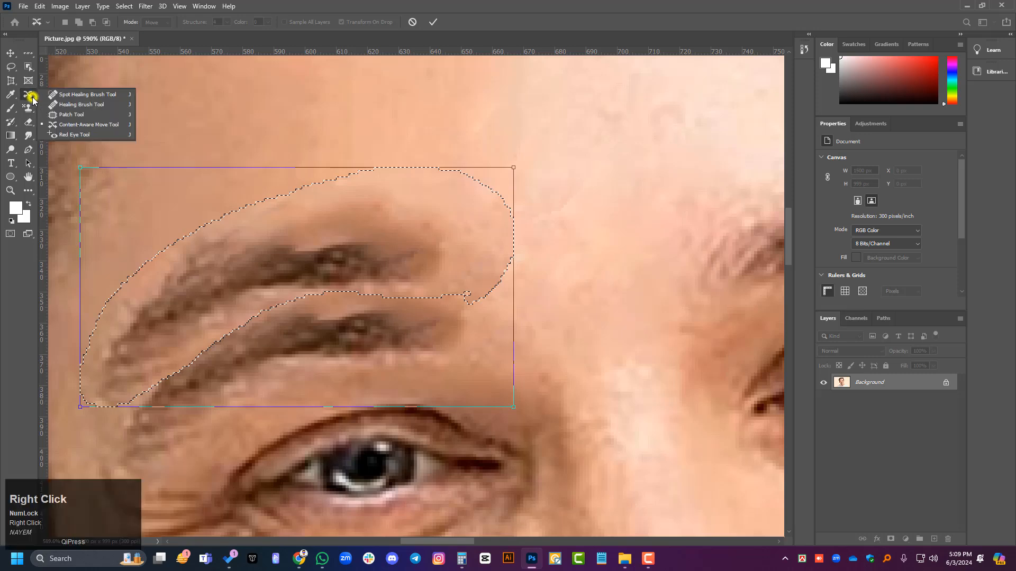
{"action": "left_click", "coordinate": [41, 96]}
Step: Use the Content-Aware Move Tool again to relocate the selected eyebrow higher and towards the middle of the forehead, and apply it
{"action": "right_click", "coordinate": [30, 95]}
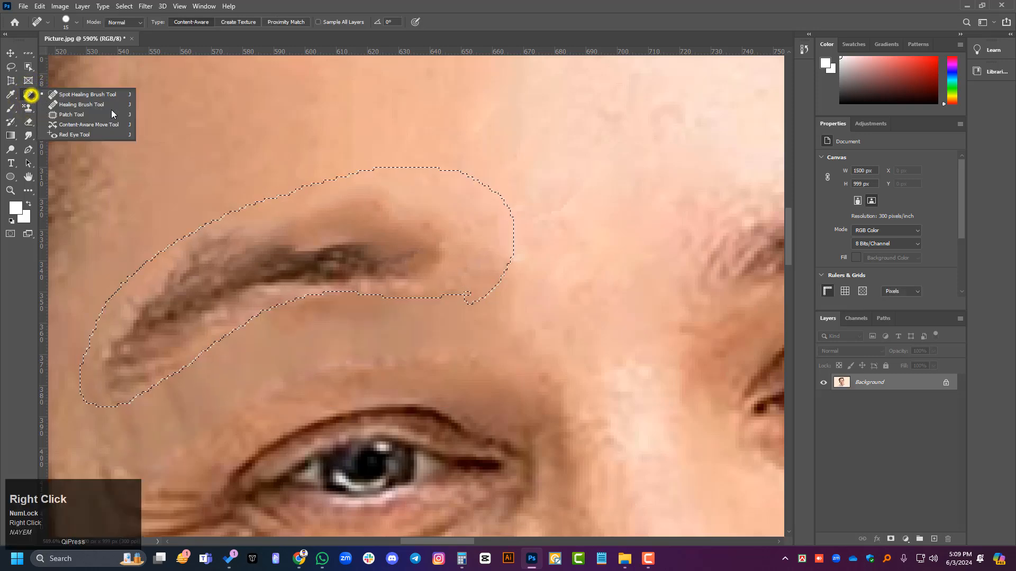
{"action": "left_click", "coordinate": [79, 125]}
{"action": "mouse_move", "coordinate": [412, 229]}
{"action": "left_mouse_down"}
{"action": "mouse_move", "coordinate": [492, 175]}
{"action": "mouse_move", "coordinate": [522, 100]}
{"action": "mouse_move", "coordinate": [469, 176]}
{"action": "left_mouse_up"}
{"action": "left_click_drag", "start_coordinate": [433, 136], "coordinate": [453, 129]}
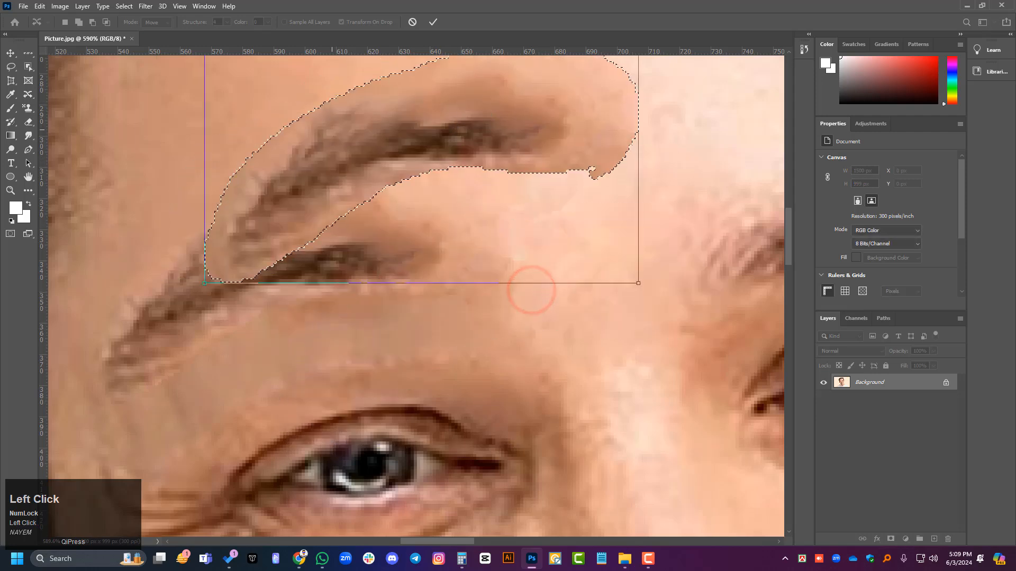
{"action": "left_click", "coordinate": [10, 53]}
{"action": "right_click", "coordinate": [32, 96]}
{"action": "left_click", "coordinate": [71, 105]}
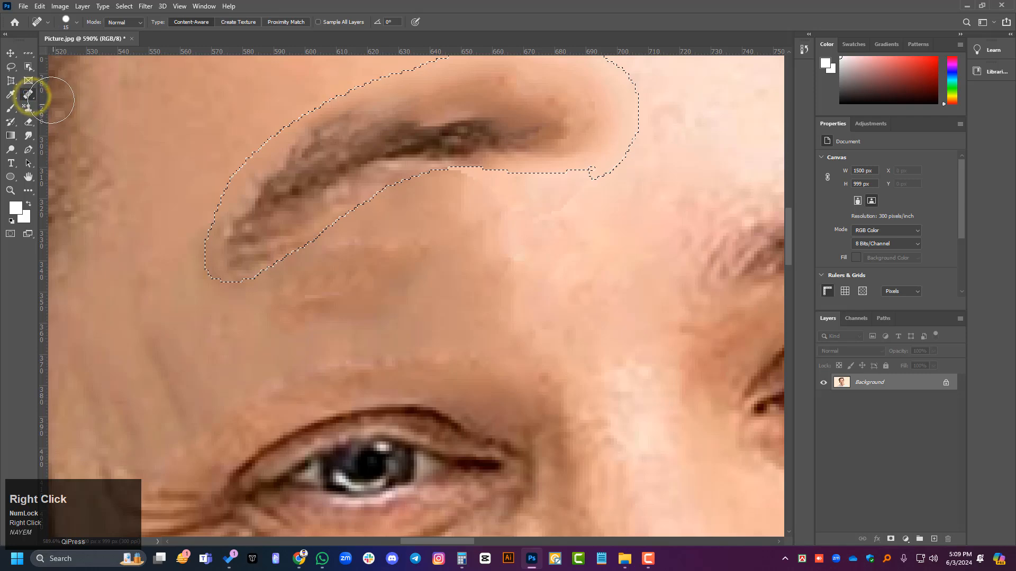
Step: With the Patch Tool, replace the selected eyebrow with skin from below and patch the same area again from the temple side
{"action": "right_click", "coordinate": [33, 97]}
{"action": "left_click", "coordinate": [68, 115]}
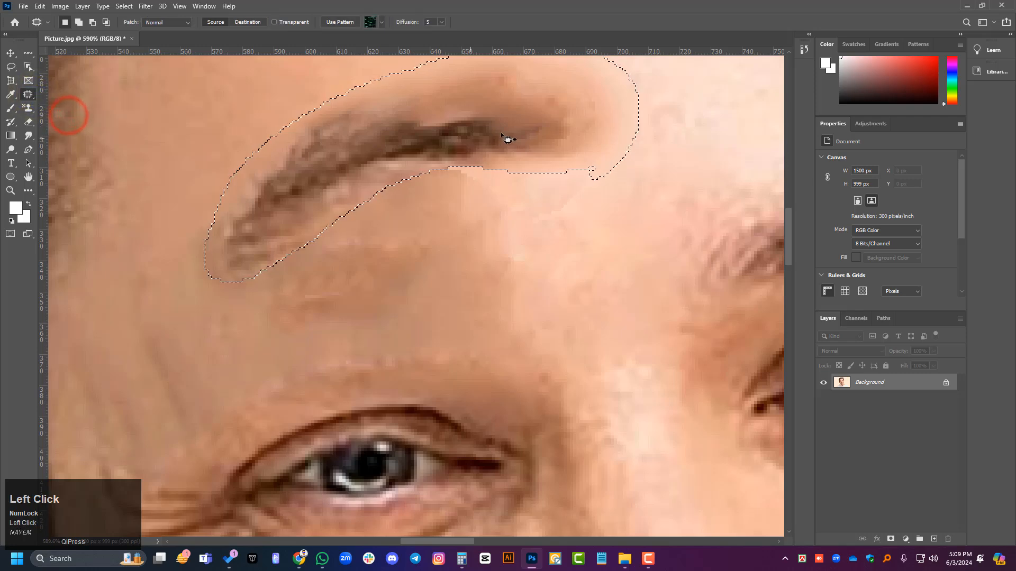
{"action": "left_click_drag", "start_coordinate": [508, 135], "coordinate": [546, 209]}
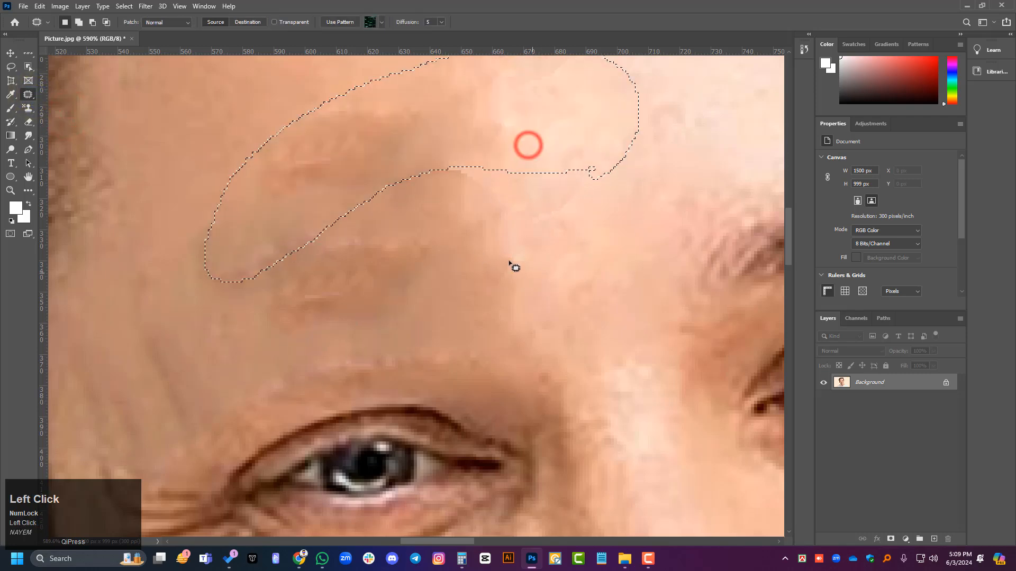
{"action": "left_click_drag", "start_coordinate": [507, 114], "coordinate": [243, 166]}
Step: Move the patched forehead skin down above the shaded-side eye with the Content-Aware Move Tool and apply it
{"action": "right_click", "coordinate": [30, 95]}
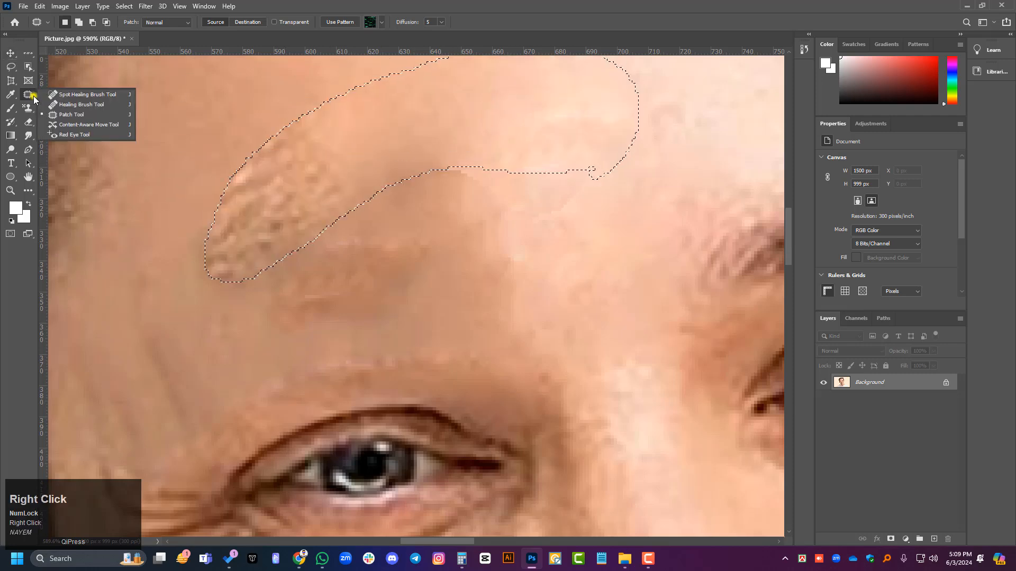
{"action": "left_click", "coordinate": [74, 126]}
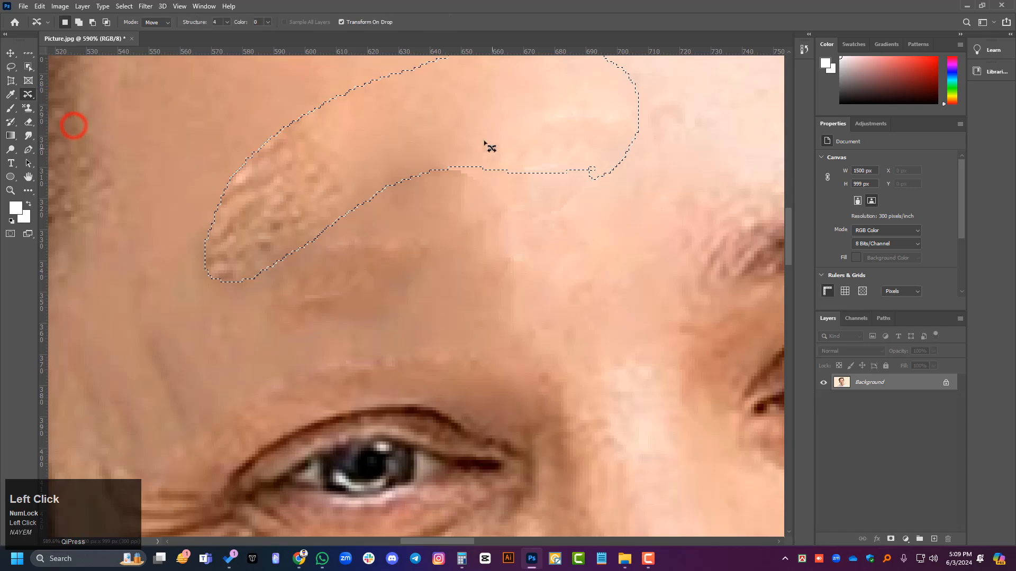
{"action": "left_click_drag", "start_coordinate": [488, 147], "coordinate": [447, 265]}
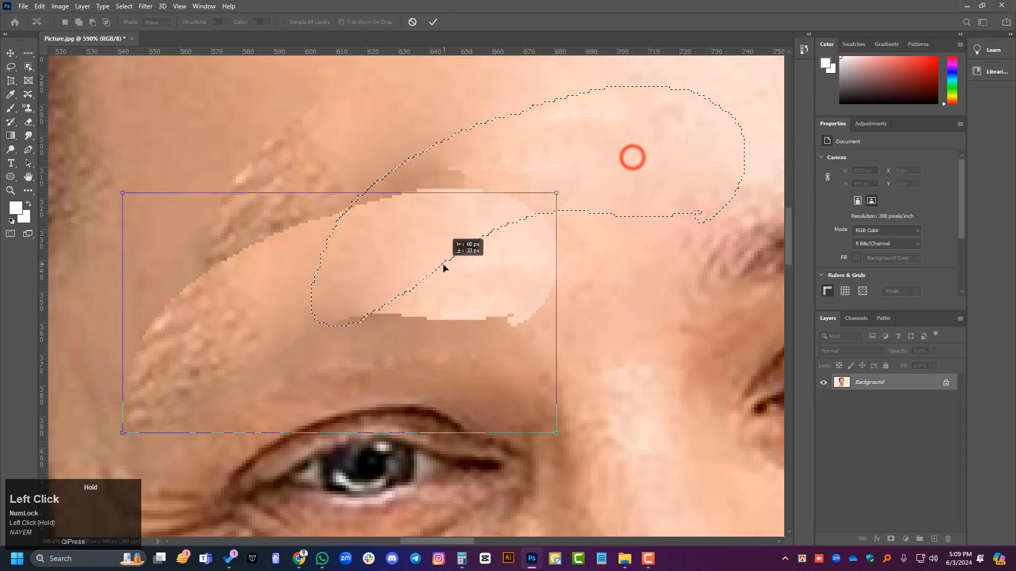
{"action": "scroll", "coordinate": [302, 397], "scroll_direction": "down", "scroll_amount": 1}
{"action": "scroll", "coordinate": [302, 397], "scroll_direction": "down", "scroll_amount": 3}
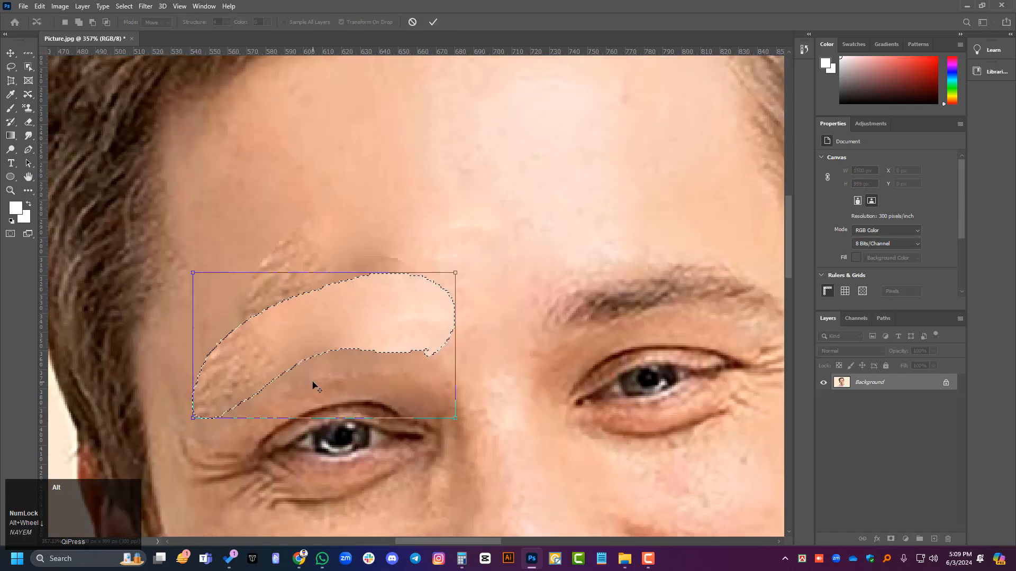
{"action": "scroll", "coordinate": [313, 387], "scroll_direction": "up", "scroll_amount": 2}
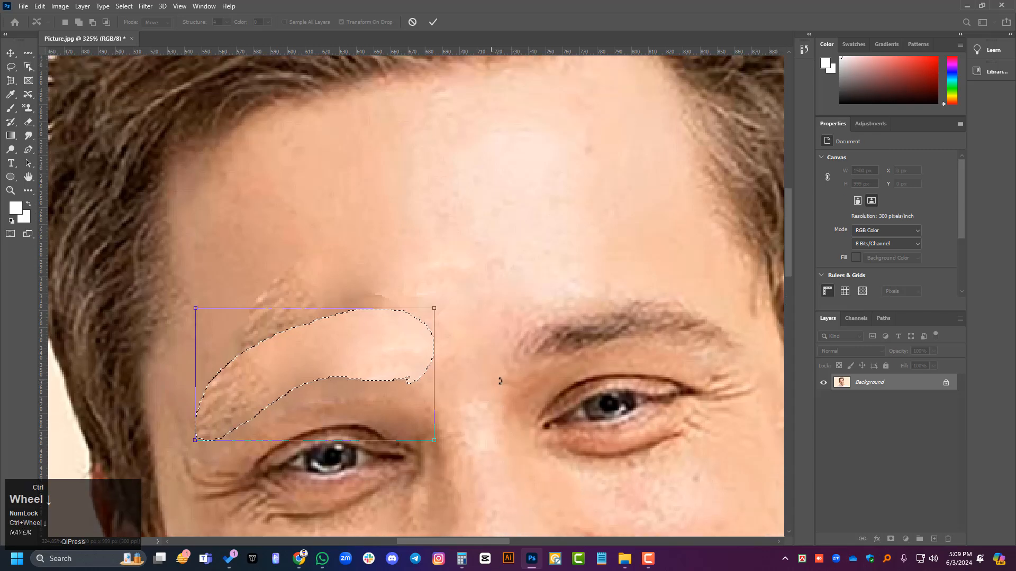
{"action": "scroll", "coordinate": [501, 380], "scroll_direction": "right", "scroll_amount": 2}
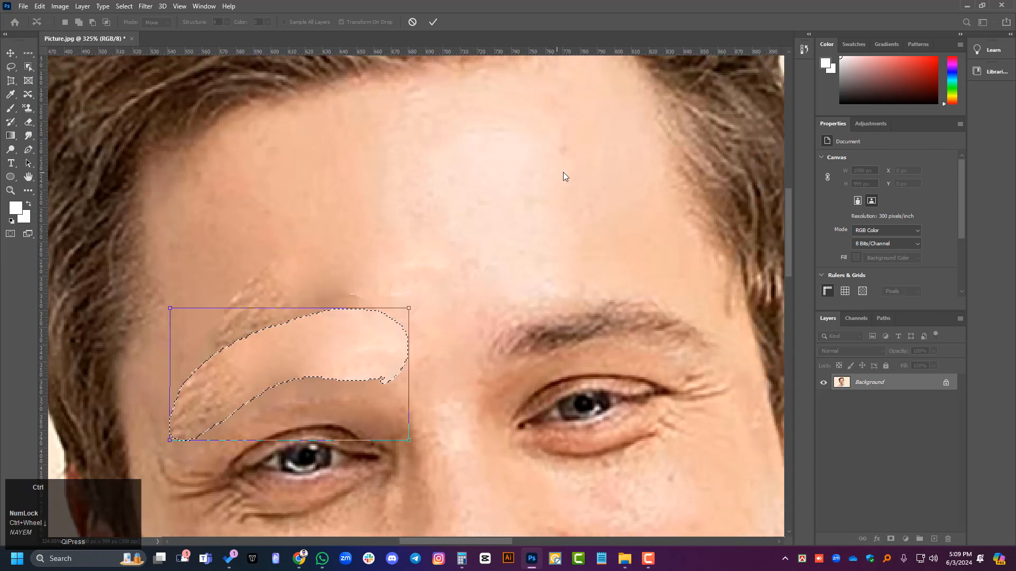
{"action": "scroll", "coordinate": [342, 265], "scroll_direction": "down", "scroll_amount": 2}
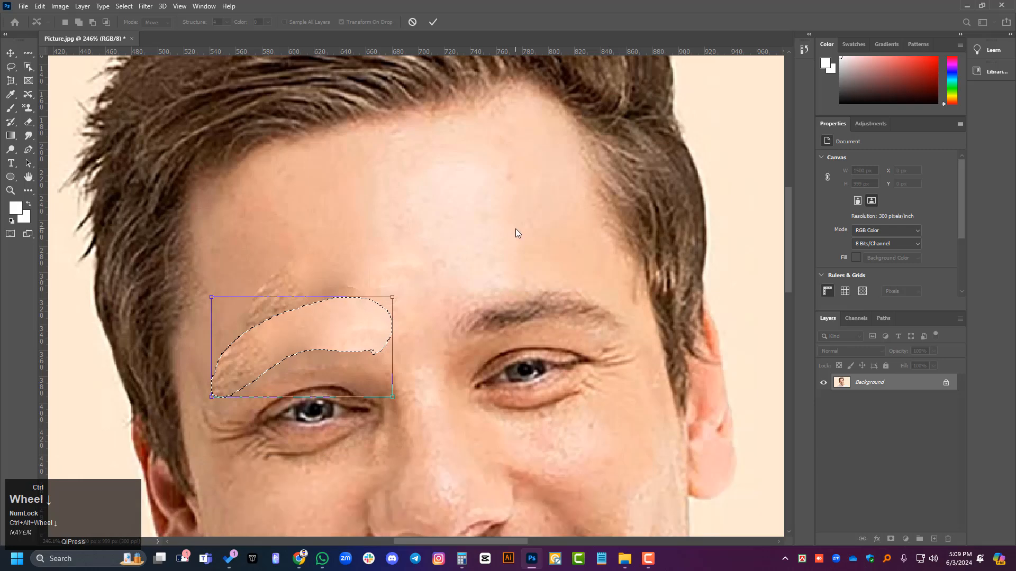
{"action": "scroll", "coordinate": [529, 225], "scroll_direction": "down", "scroll_amount": 1, "text": "alt"}
{"action": "scroll", "coordinate": [438, 202], "scroll_direction": "down", "scroll_amount": 1}
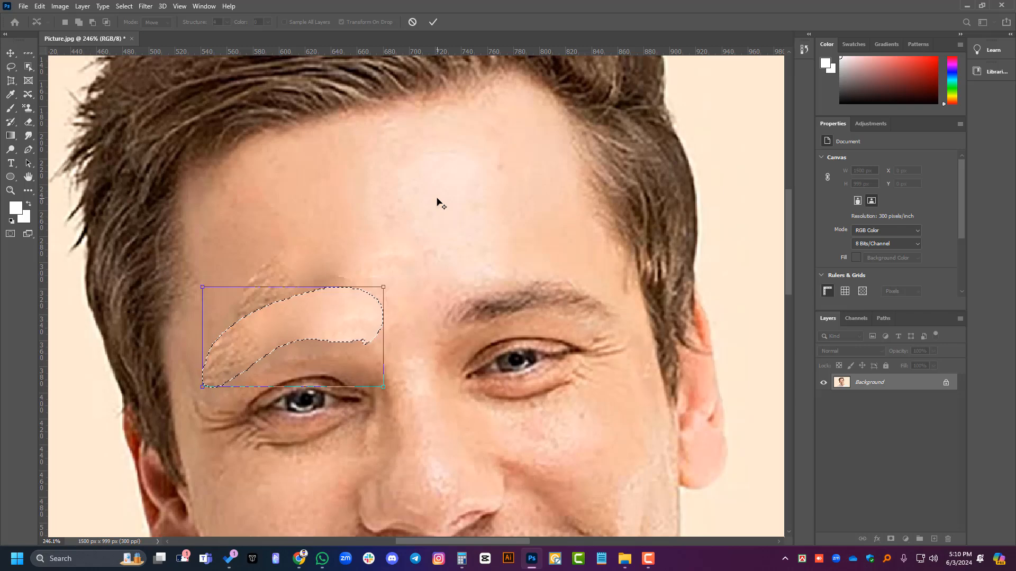
{"action": "left_click", "coordinate": [10, 53]}
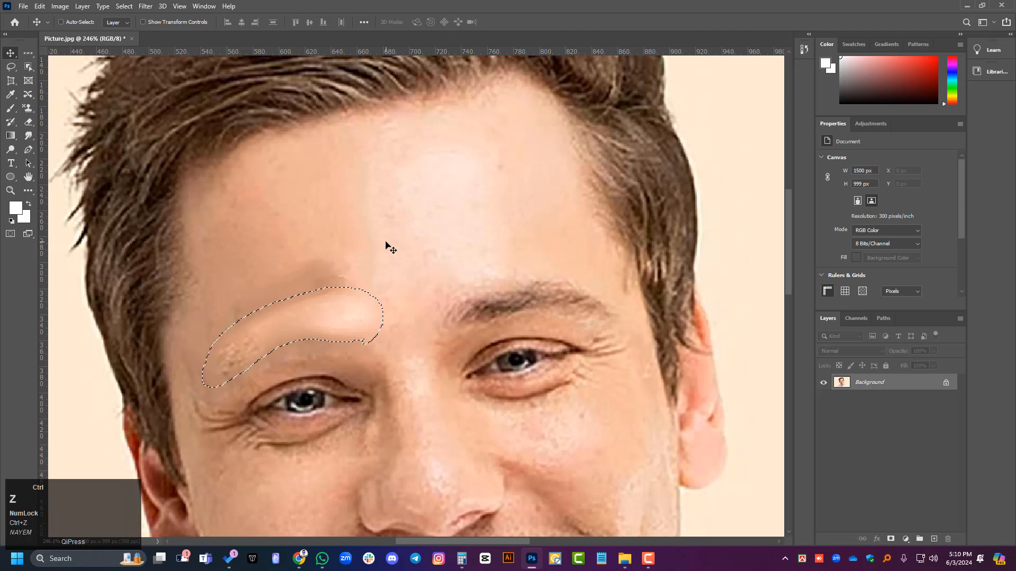
Step: Undo the last two Content-Aware moves and both Patch Tool edits
{"action": "key", "text": "ctrl+z"}
{"action": "key", "text": "ctrl+z"}
{"action": "key", "text": "ctrl+z"}
{"action": "key", "text": "ctrl+z"}
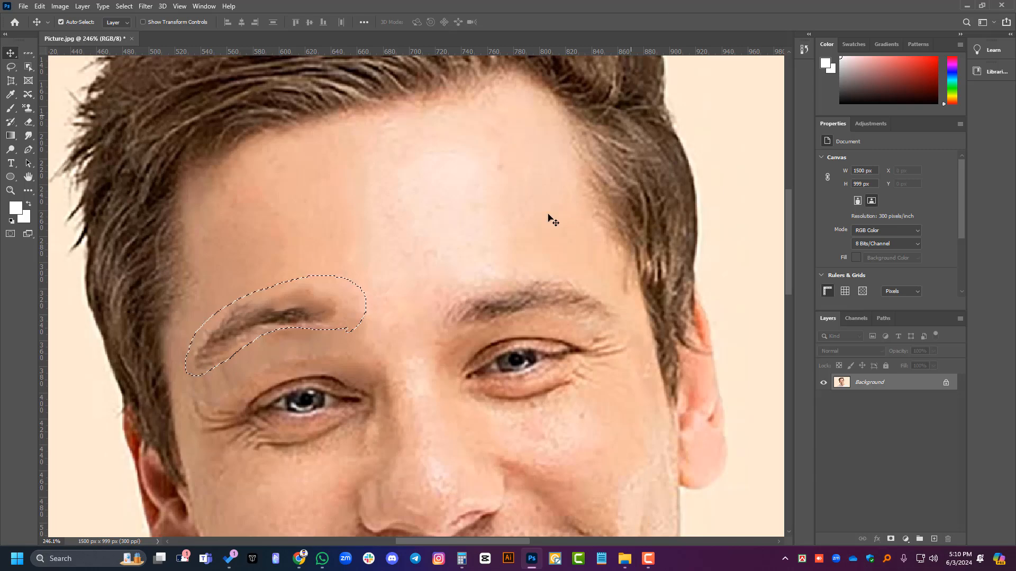
Step: Content-Aware Move the selected eyebrow to the centre of the forehead, apply it, and undo that move
{"action": "scroll", "coordinate": [550, 218], "scroll_direction": "down", "scroll_amount": 1}
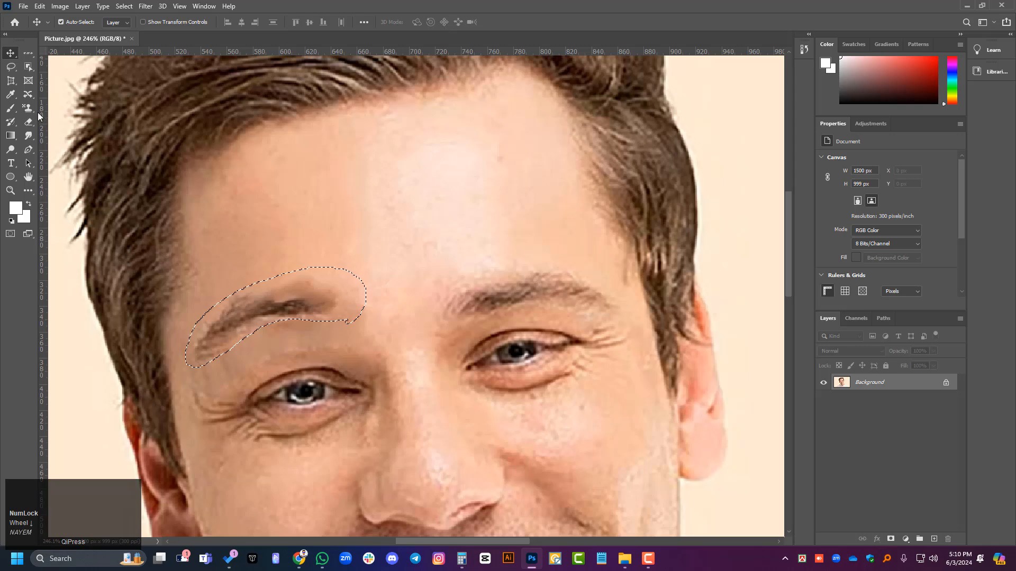
{"action": "right_click", "coordinate": [29, 96]}
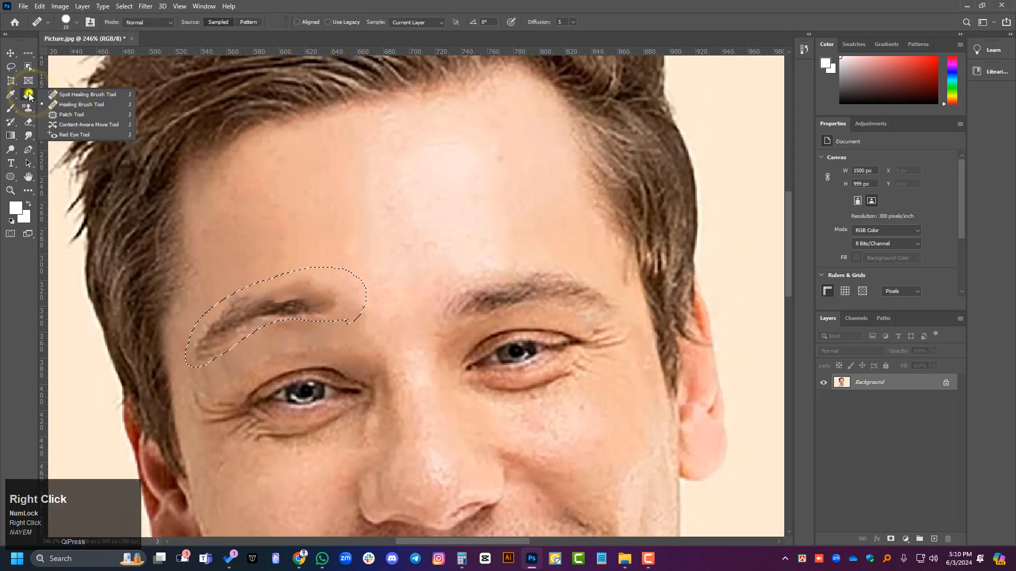
{"action": "left_click", "coordinate": [79, 128]}
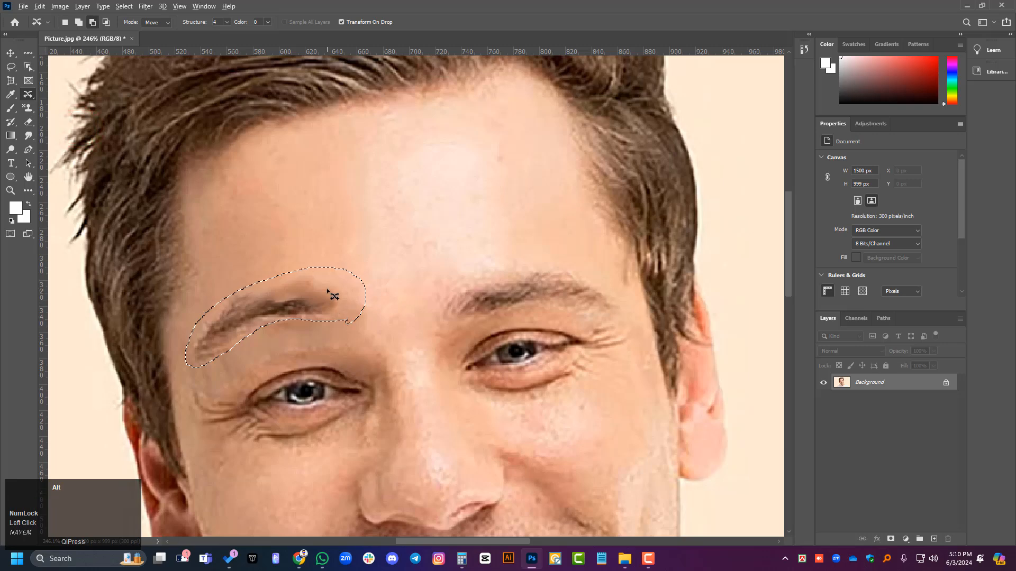
{"action": "left_click_drag", "start_coordinate": [322, 302], "coordinate": [429, 191]}
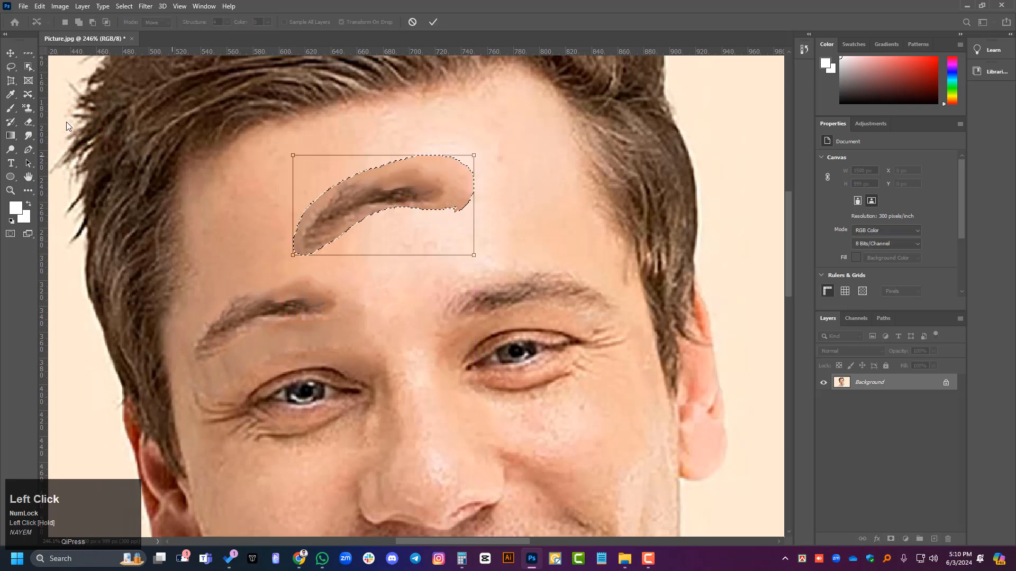
{"action": "left_click", "coordinate": [433, 22]}
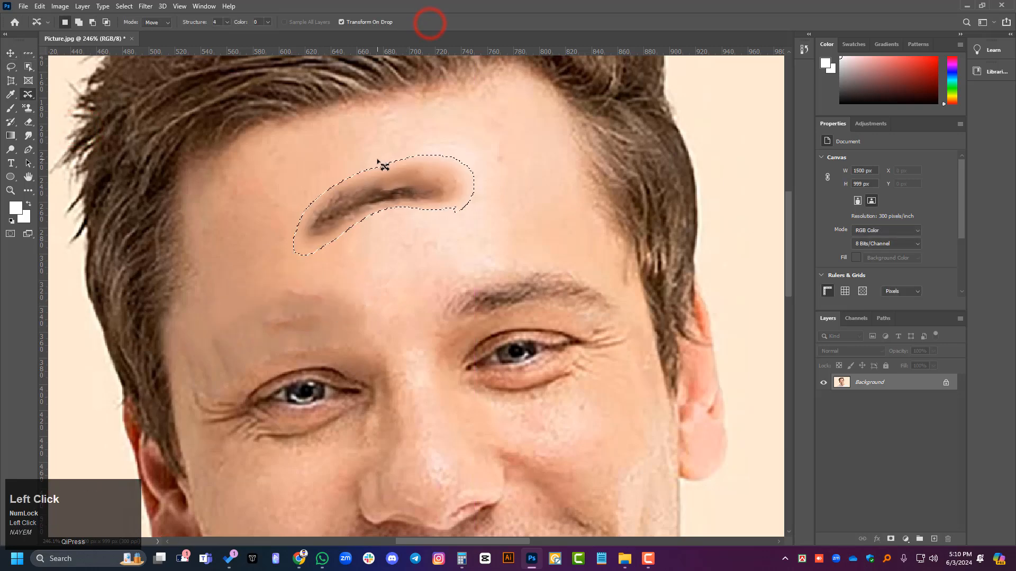
{"action": "key", "text": "ctrl+z"}
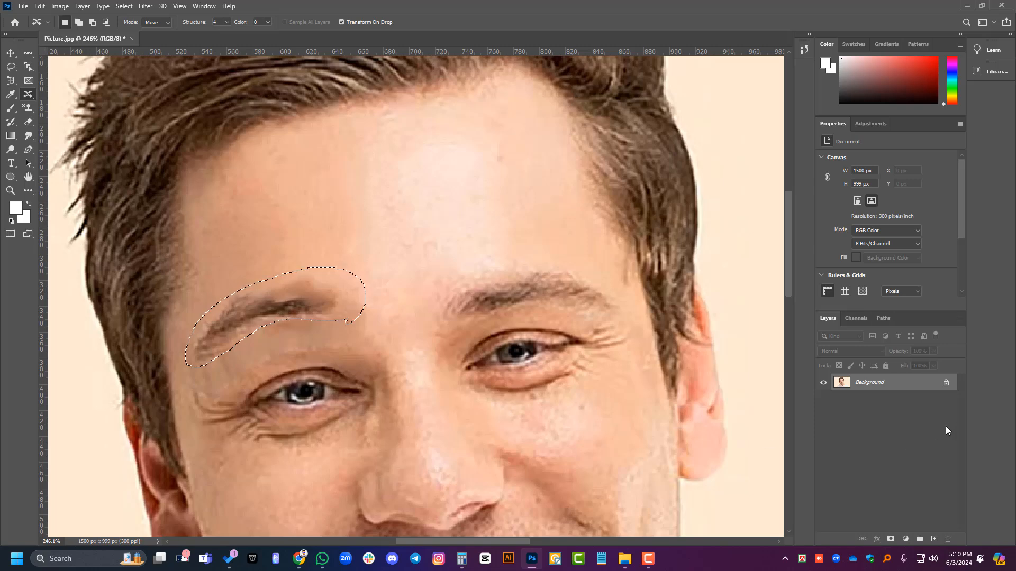
Step: Copy the selected eyebrow onto a new layer, hide the Background layer, and show it again
{"action": "key", "text": "ctrl+j"}
{"action": "key", "text": "ctrl+d"}
{"action": "left_click", "coordinate": [823, 399]}
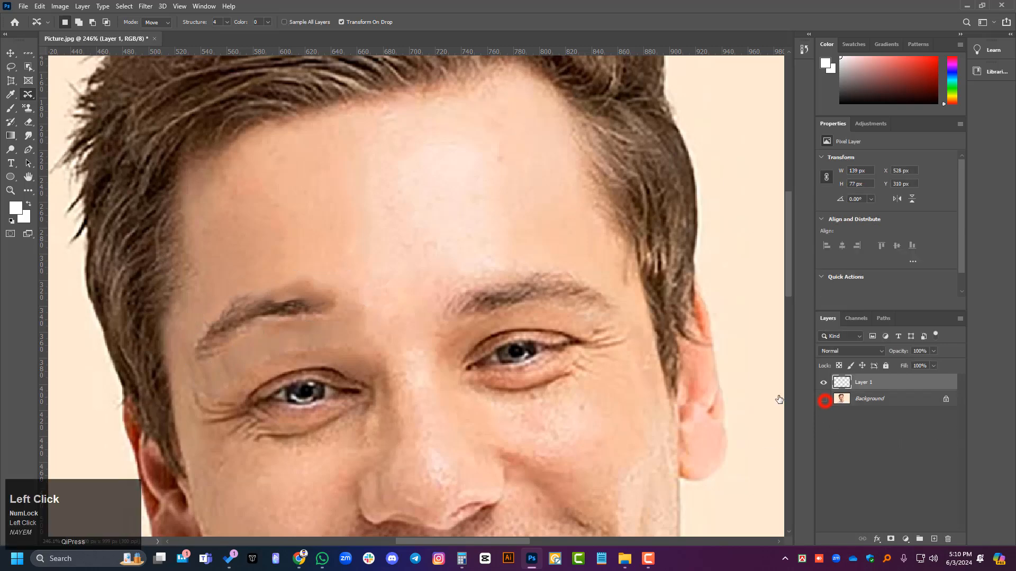
{"action": "left_click", "coordinate": [823, 400]}
Step: Free Transform the copied eyebrow layer to a position on the forehead above the lit-side eyebrow and apply it
{"action": "key", "text": "ctrl+t"}
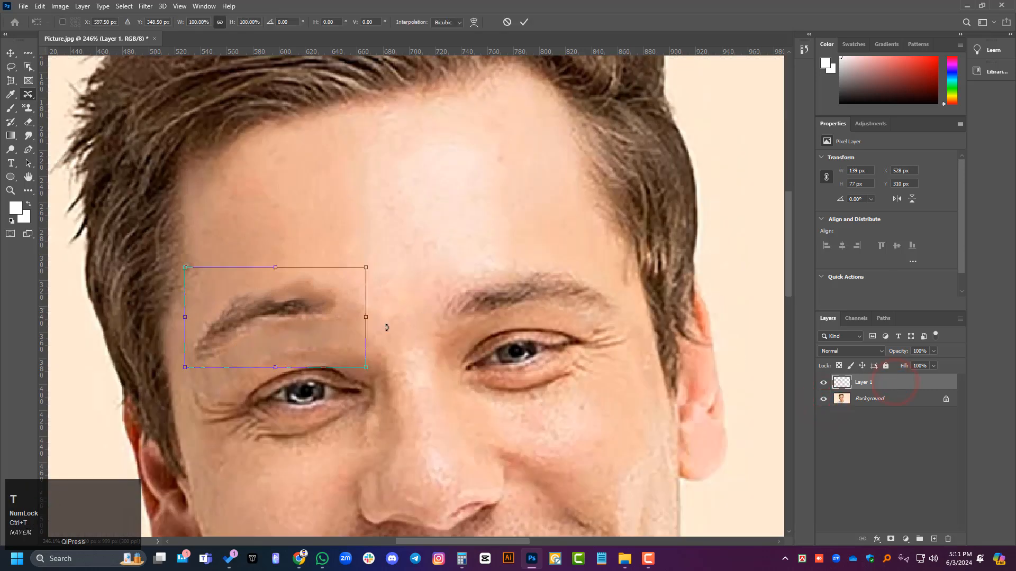
{"action": "left_click_drag", "start_coordinate": [290, 306], "coordinate": [553, 206]}
{"action": "left_click", "coordinate": [14, 50]}
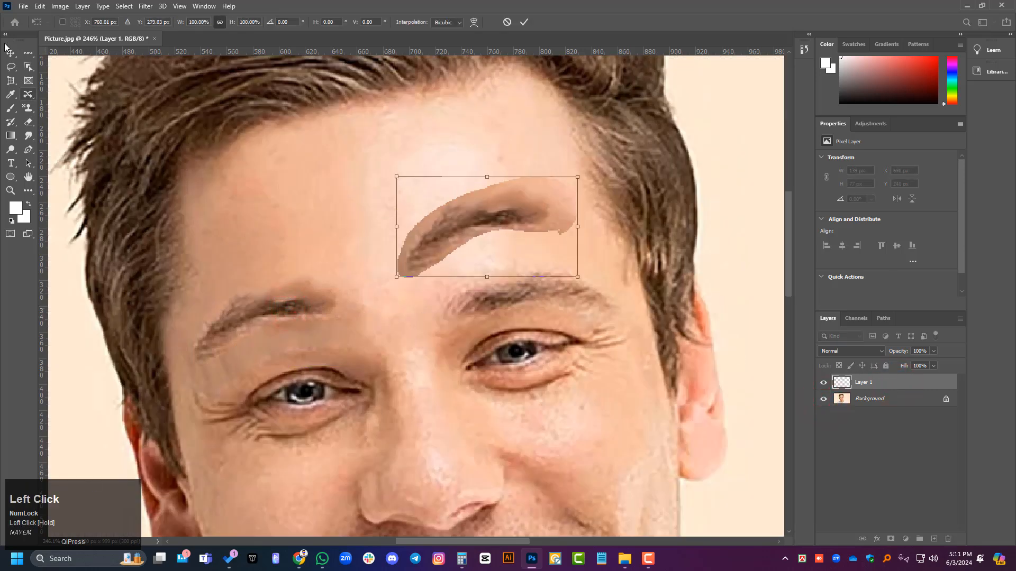
{"action": "key", "text": "Return"}
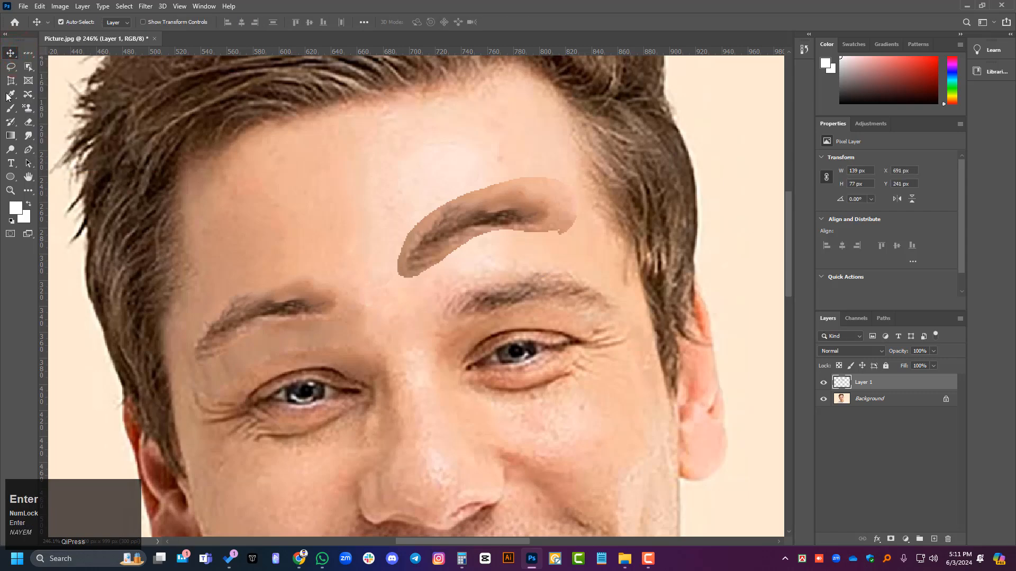
Step: Apply the Red Eye Tool to the pupil of the shaded-side eye
{"action": "scroll", "coordinate": [239, 215], "scroll_direction": "down", "scroll_amount": 1, "text": "alt"}
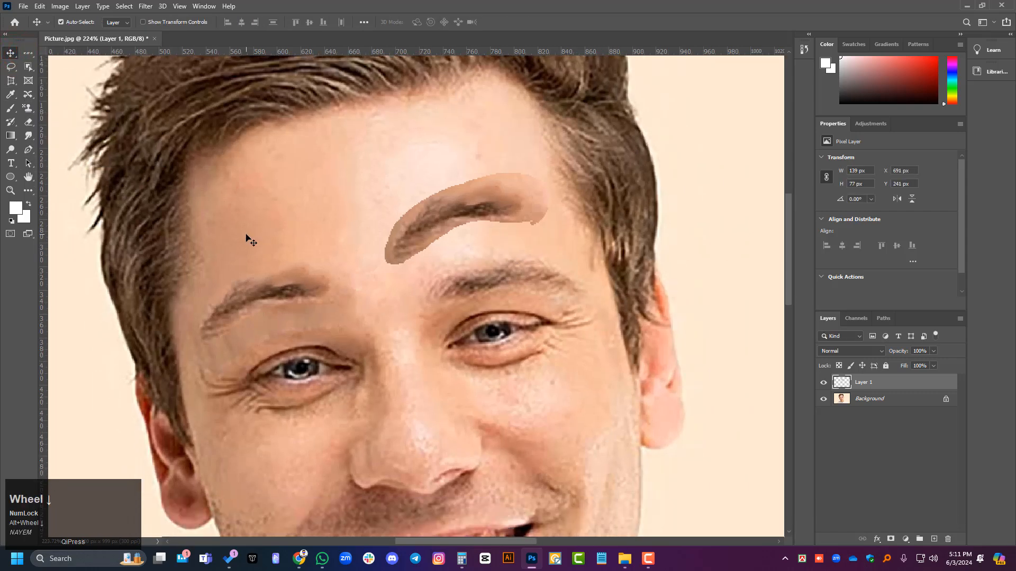
{"action": "right_click", "coordinate": [33, 103]}
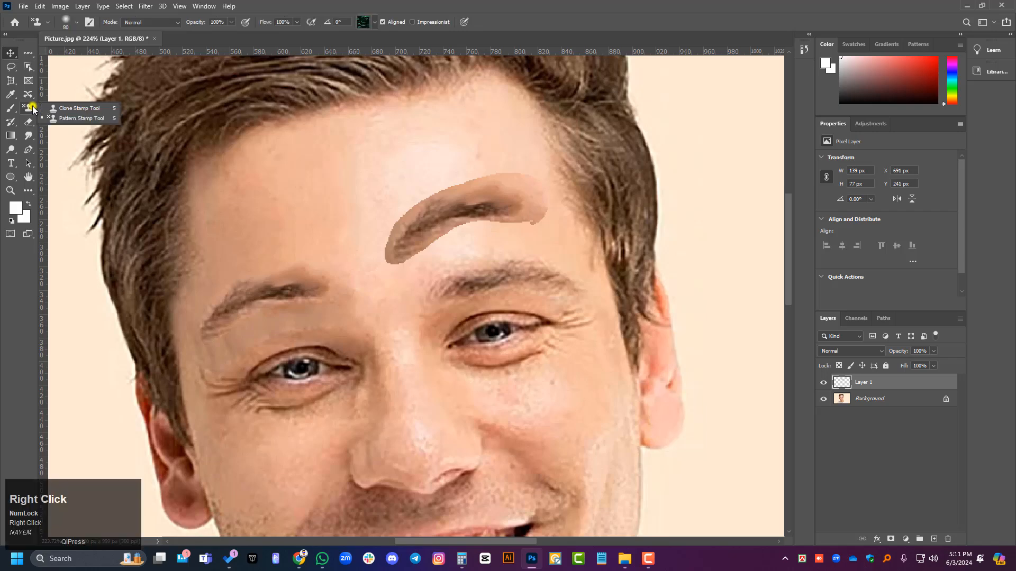
{"action": "right_click", "coordinate": [30, 95]}
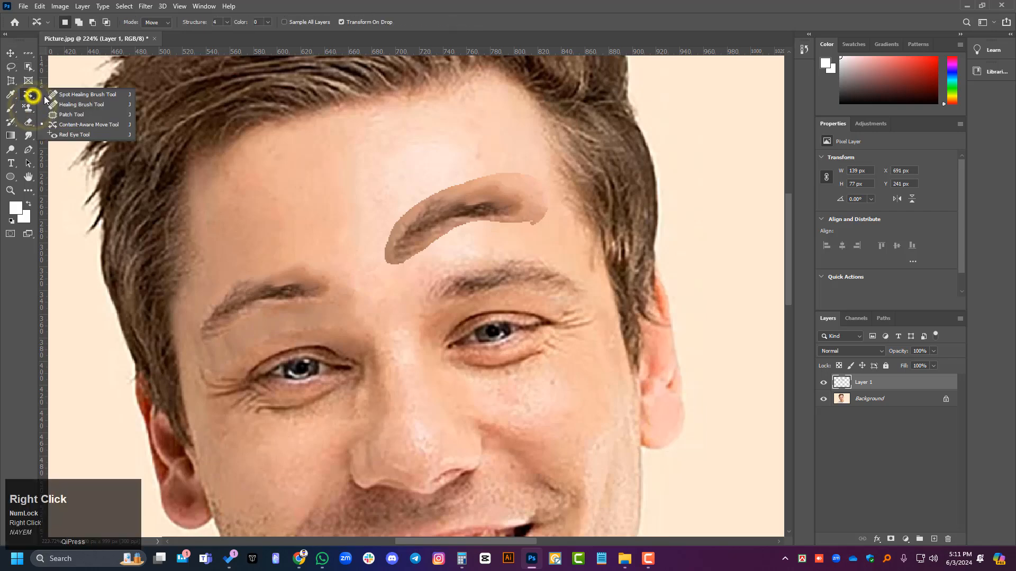
{"action": "left_click", "coordinate": [87, 134]}
{"action": "scroll", "coordinate": [301, 381], "scroll_direction": "up", "scroll_amount": 1}
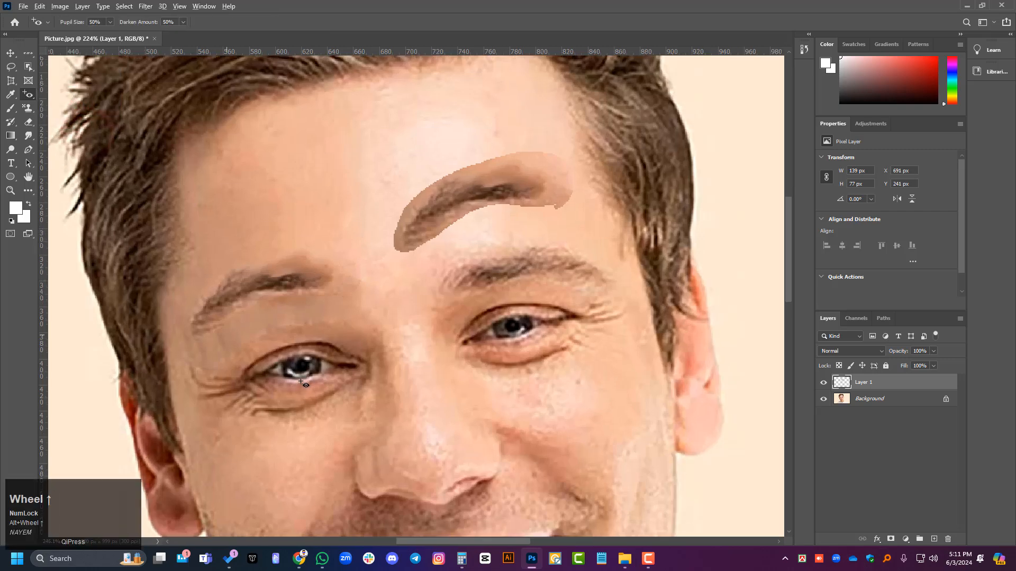
{"action": "scroll", "coordinate": [300, 386], "scroll_direction": "up", "scroll_amount": 1}
{"action": "left_click", "coordinate": [299, 388]}
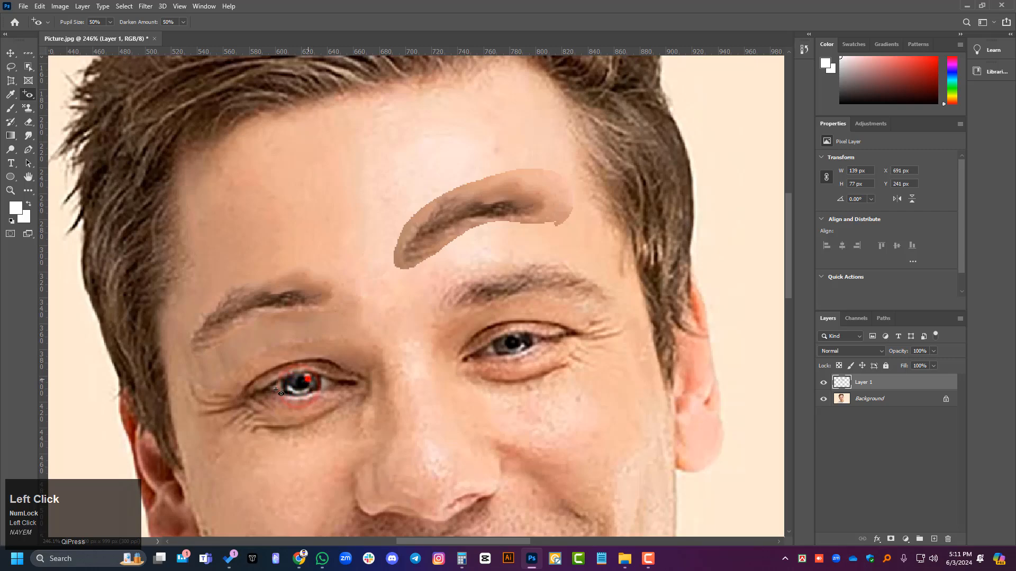
Step: Try the Pattern Stamp Tool with the dark leaf pattern and a 45 px brush, painting a few patches on the forehead
{"action": "right_click", "coordinate": [28, 95]}
{"action": "left_click", "coordinate": [85, 91]}
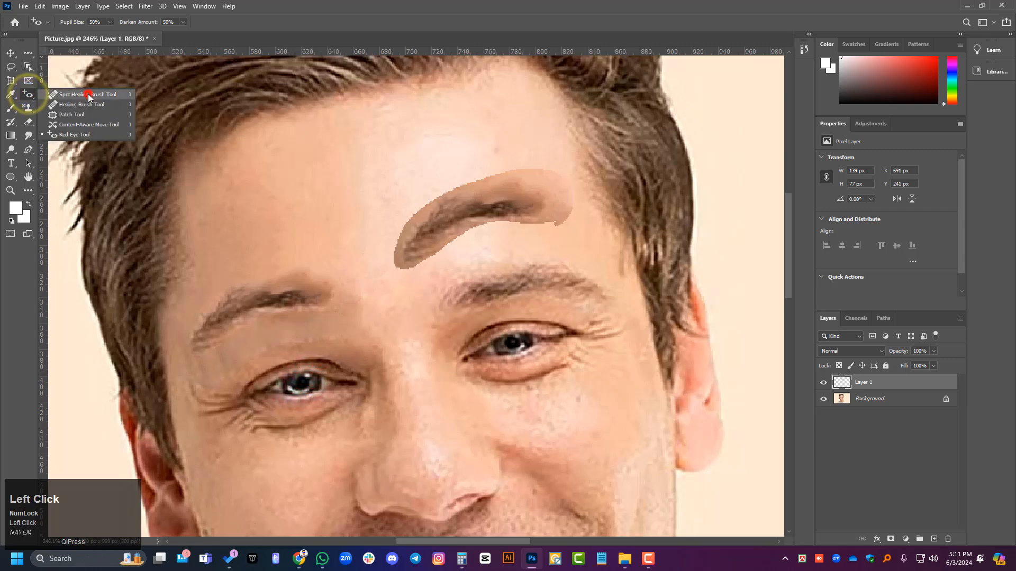
{"action": "right_click", "coordinate": [32, 114]}
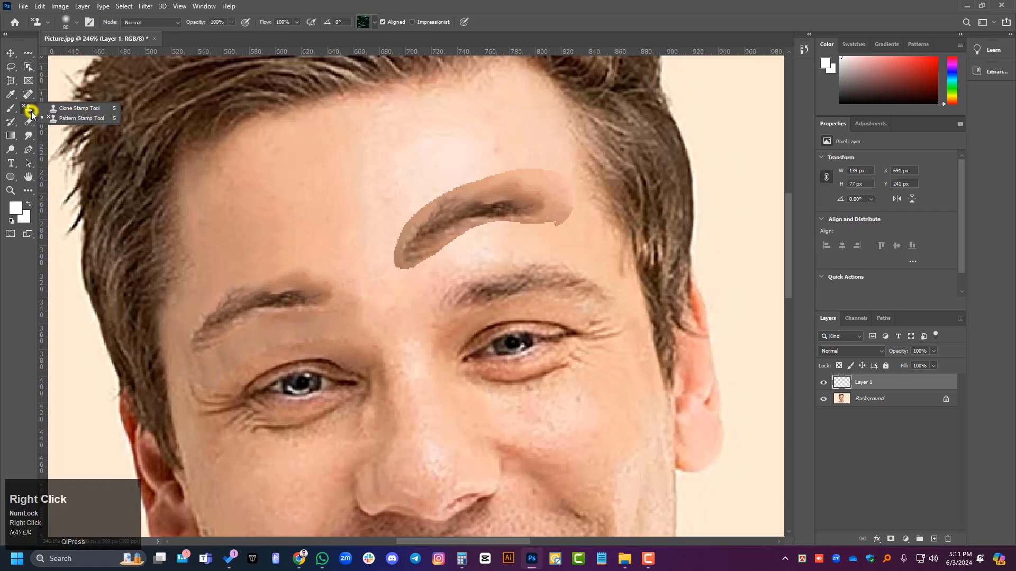
{"action": "left_click", "coordinate": [93, 108]}
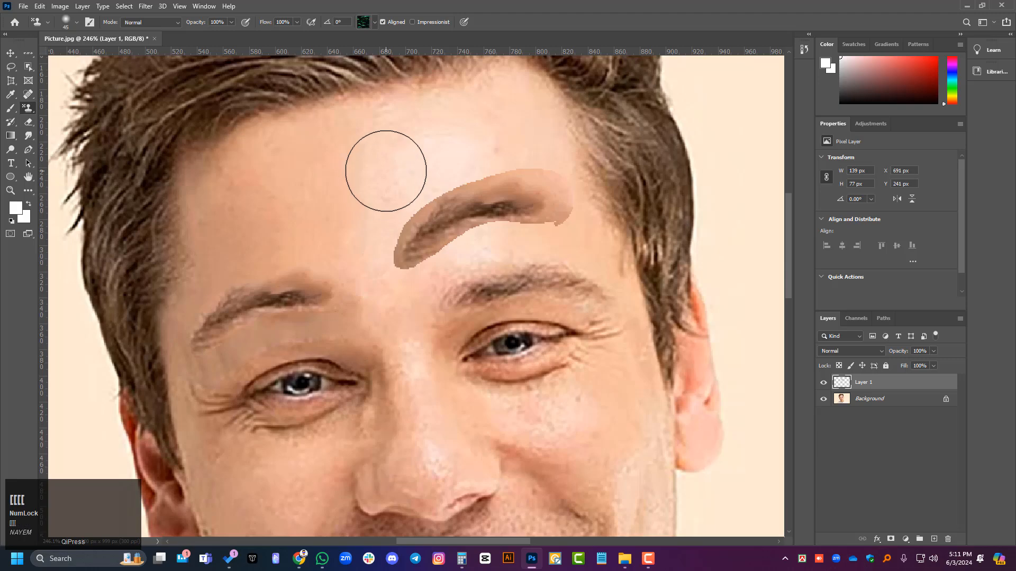
{"action": "left_click_drag", "start_coordinate": [506, 140], "coordinate": [488, 148]}
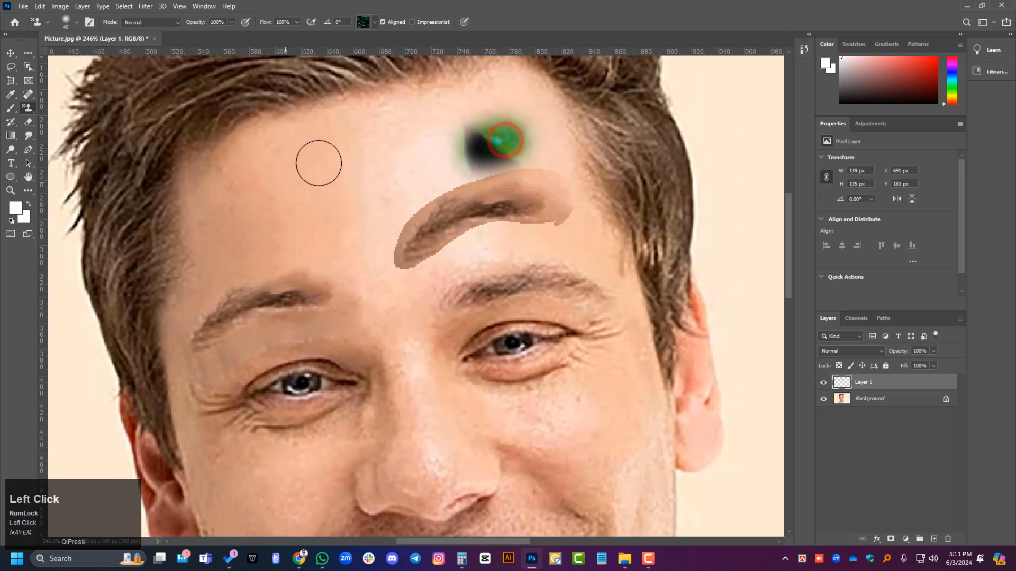
{"action": "left_click_drag", "start_coordinate": [364, 138], "coordinate": [281, 193]}
{"action": "mouse_move", "coordinate": [374, 180]}
{"action": "left_mouse_down"}
{"action": "mouse_move", "coordinate": [481, 107]}
{"action": "mouse_move", "coordinate": [276, 195]}
{"action": "mouse_move", "coordinate": [401, 173]}
{"action": "left_mouse_up"}
Step: Extend the leaf pattern with more Pattern Stamp strokes across the whole forehead and along the hairline
{"action": "scroll", "coordinate": [401, 174], "scroll_direction": "down", "scroll_amount": 2}
{"action": "mouse_move", "coordinate": [513, 106]}
{"action": "left_mouse_down"}
{"action": "mouse_move", "coordinate": [448, 119]}
{"action": "mouse_move", "coordinate": [488, 103]}
{"action": "mouse_move", "coordinate": [308, 128]}
{"action": "left_mouse_up"}
{"action": "left_click_drag", "start_coordinate": [431, 104], "coordinate": [305, 129]}
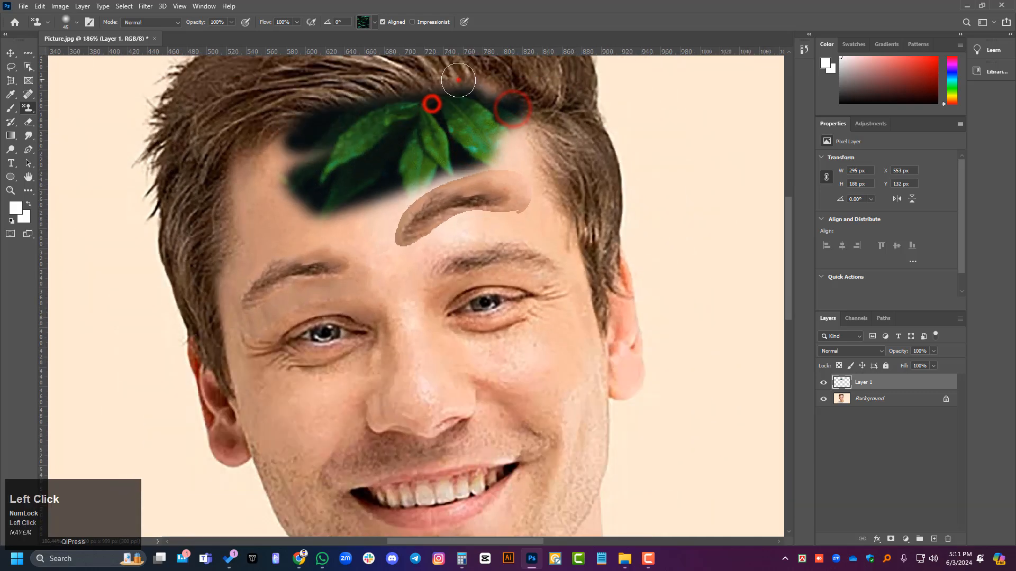
{"action": "left_click_drag", "start_coordinate": [458, 80], "coordinate": [267, 186]}
{"action": "left_click_drag", "start_coordinate": [354, 121], "coordinate": [236, 246]}
{"action": "left_click_drag", "start_coordinate": [311, 111], "coordinate": [198, 241]}
{"action": "left_click_drag", "start_coordinate": [267, 129], "coordinate": [228, 266]}
{"action": "scroll", "coordinate": [268, 218], "scroll_direction": "down", "scroll_amount": 1}
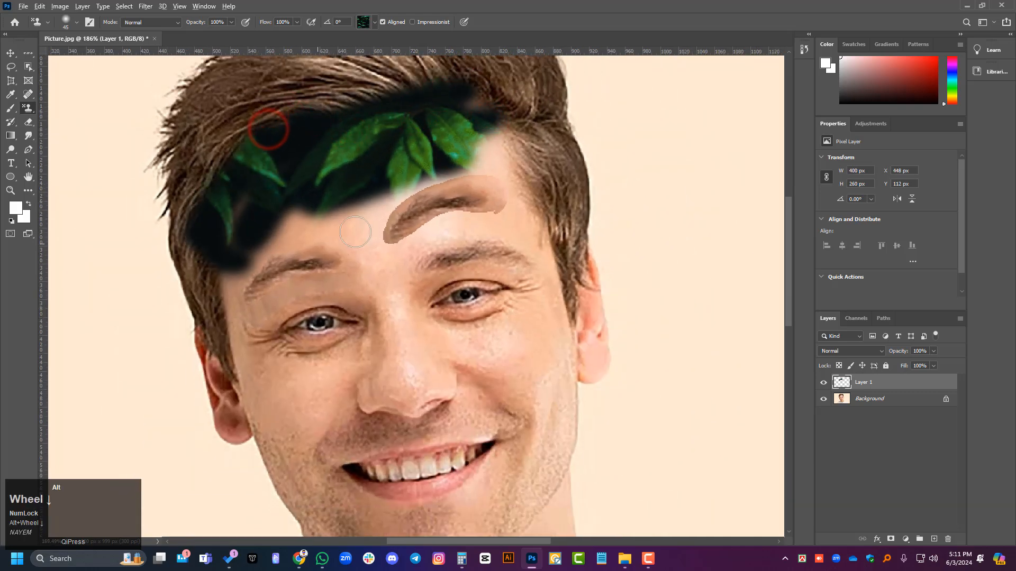
{"action": "scroll", "coordinate": [378, 228], "scroll_direction": "down", "scroll_amount": 2}
{"action": "mouse_move", "coordinate": [500, 88]}
{"action": "left_mouse_down"}
{"action": "mouse_move", "coordinate": [481, 76]}
{"action": "mouse_move", "coordinate": [499, 87]}
{"action": "left_mouse_up"}
{"action": "scroll", "coordinate": [376, 228], "scroll_direction": "down", "scroll_amount": 3}
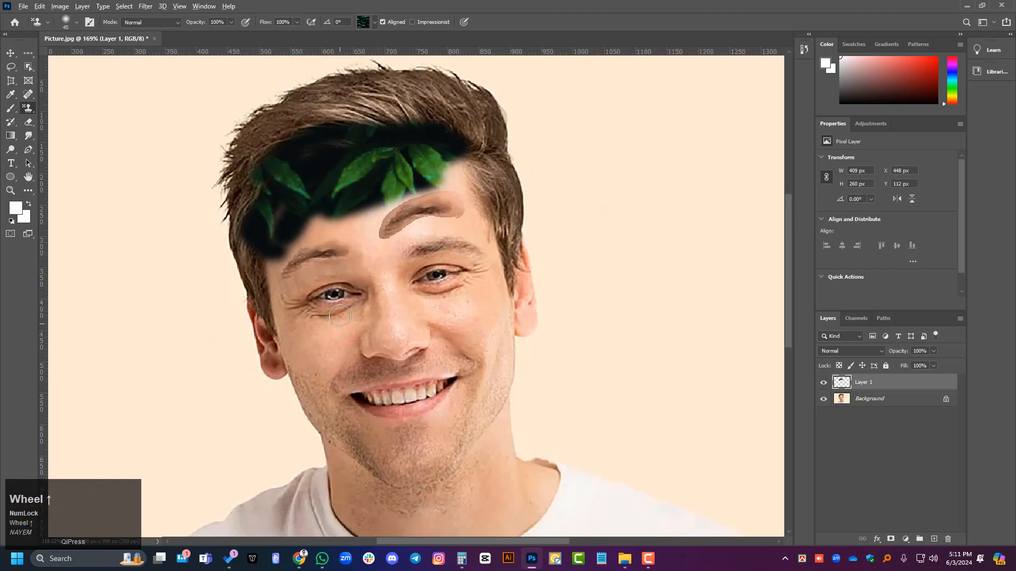
Step: Paint loose leaf-pattern strokes over the eyes, cheeks and chin and beside the head, filling the gap over the copied eyebrow
{"action": "scroll", "coordinate": [437, 204], "scroll_direction": "up", "scroll_amount": 1}
{"action": "scroll", "coordinate": [436, 205], "scroll_direction": "up", "scroll_amount": 1}
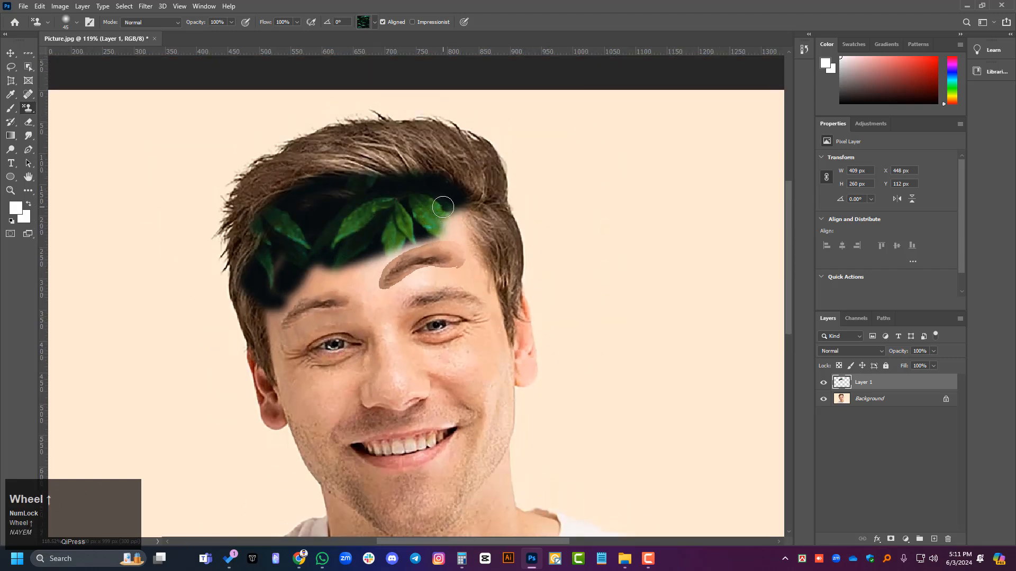
{"action": "left_click", "coordinate": [29, 111]}
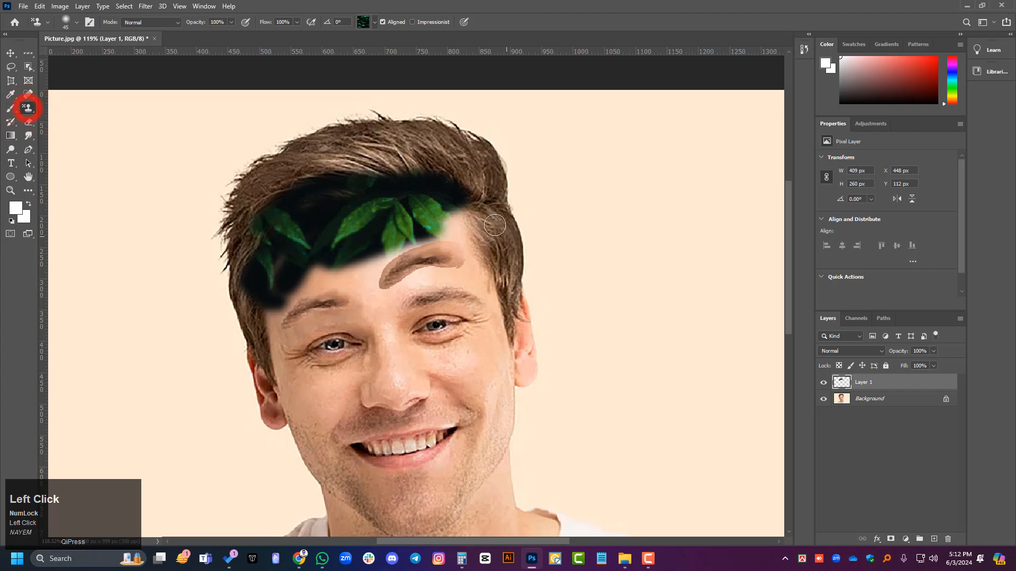
{"action": "mouse_move", "coordinate": [467, 204]}
{"action": "left_mouse_down"}
{"action": "mouse_move", "coordinate": [453, 228]}
{"action": "mouse_move", "coordinate": [376, 249]}
{"action": "mouse_move", "coordinate": [448, 219]}
{"action": "mouse_move", "coordinate": [424, 240]}
{"action": "mouse_move", "coordinate": [236, 272]}
{"action": "mouse_move", "coordinate": [297, 239]}
{"action": "mouse_move", "coordinate": [275, 264]}
{"action": "mouse_move", "coordinate": [253, 382]}
{"action": "mouse_move", "coordinate": [279, 220]}
{"action": "mouse_move", "coordinate": [366, 241]}
{"action": "mouse_move", "coordinate": [250, 344]}
{"action": "mouse_move", "coordinate": [441, 243]}
{"action": "mouse_move", "coordinate": [455, 213]}
{"action": "mouse_move", "coordinate": [468, 299]}
{"action": "mouse_move", "coordinate": [481, 287]}
{"action": "mouse_move", "coordinate": [503, 334]}
{"action": "mouse_move", "coordinate": [510, 406]}
{"action": "mouse_move", "coordinate": [492, 468]}
{"action": "mouse_move", "coordinate": [459, 511]}
{"action": "mouse_move", "coordinate": [435, 523]}
{"action": "mouse_move", "coordinate": [370, 308]}
{"action": "mouse_move", "coordinate": [384, 271]}
{"action": "mouse_move", "coordinate": [488, 277]}
{"action": "mouse_move", "coordinate": [367, 263]}
{"action": "left_mouse_up"}
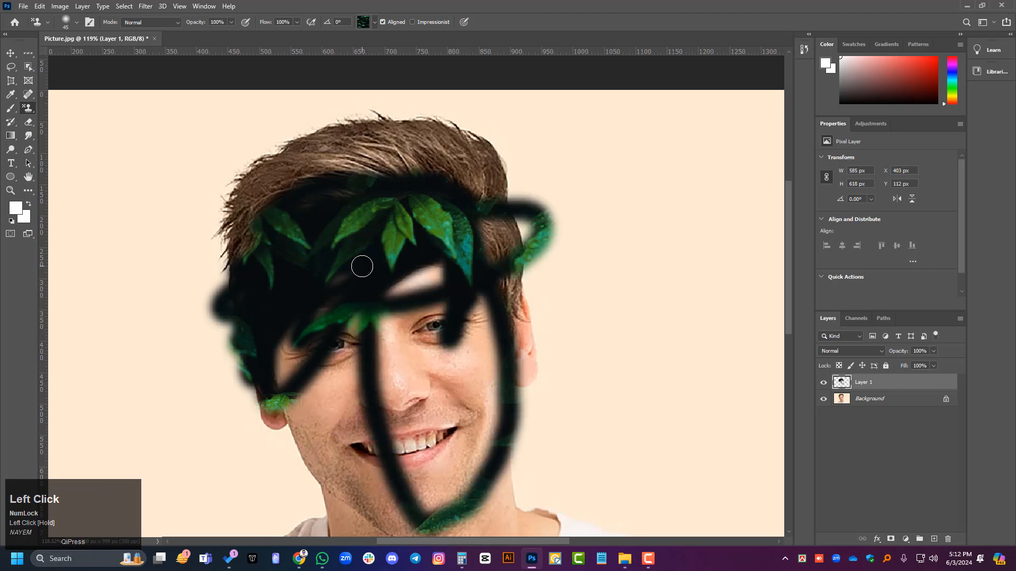
{"action": "left_click_drag", "start_coordinate": [368, 305], "coordinate": [370, 306]}
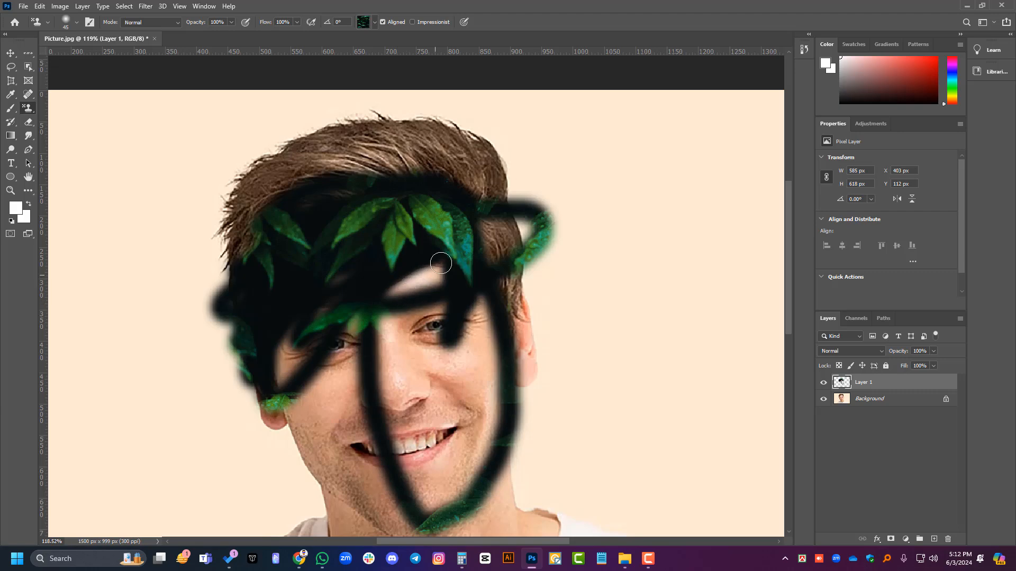
{"action": "left_click", "coordinate": [431, 267]}
{"action": "left_click", "coordinate": [399, 291]}
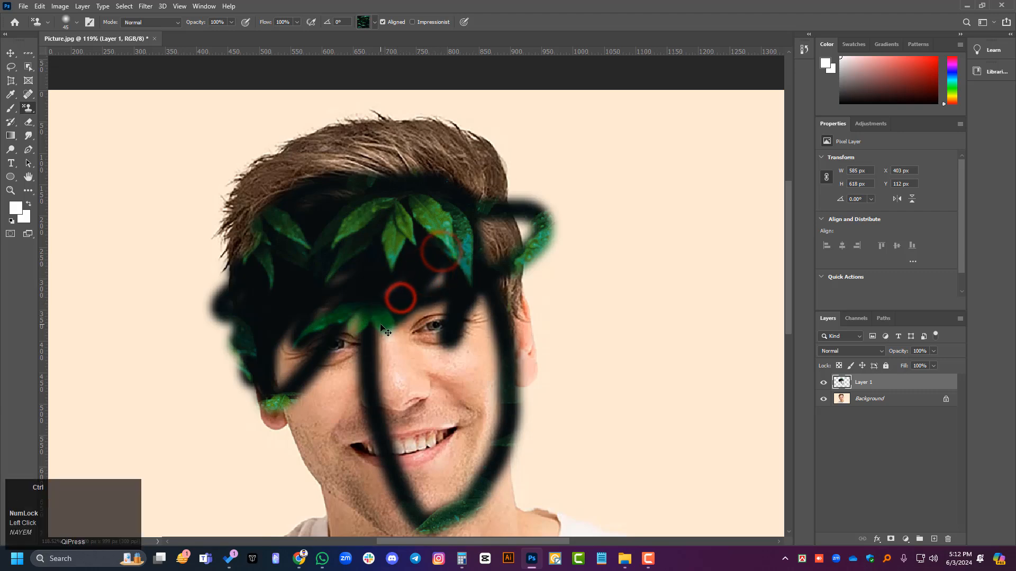
Step: Undo all the Pattern Stamp strokes on the eyebrow layer
{"action": "key", "text": "ctrl+z"}
{"action": "key", "text": "ctrl+z"}
{"action": "key", "text": "ctrl+z"}
{"action": "key", "text": "ctrl+z"}
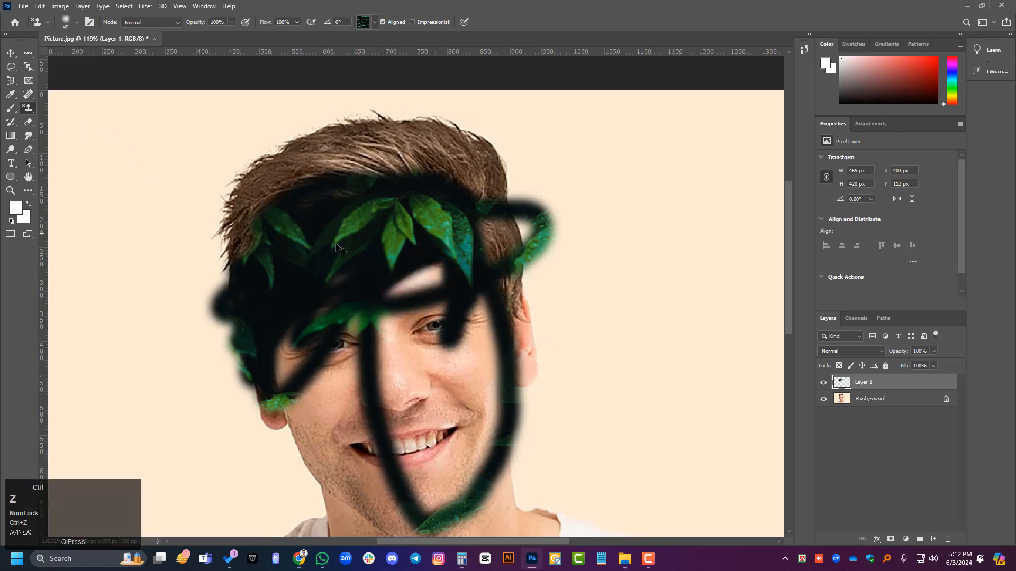
{"action": "key", "text": "ctrl+z"}
{"action": "key", "text": "ctrl+z"}
{"action": "key", "text": "ctrl+z"}
{"action": "key", "text": "ctrl+z"}
{"action": "key", "text": "ctrl+z"}
{"action": "key", "text": "ctrl+z"}
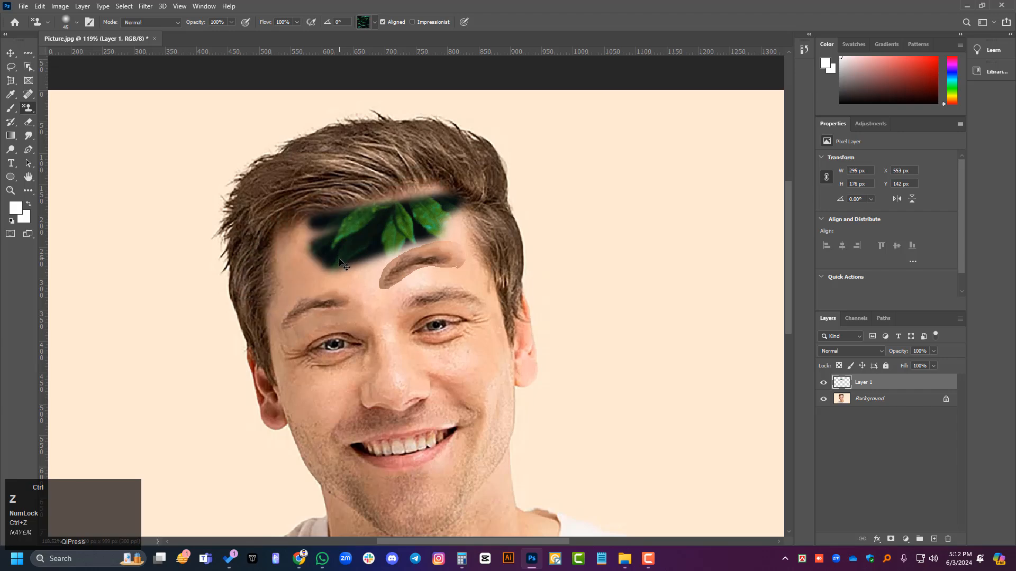
{"action": "key", "text": "ctrl+z"}
{"action": "key", "text": "ctrl+z"}
{"action": "key", "text": "ctrl+z"}
{"action": "key", "text": "ctrl+z"}
{"action": "key", "text": "ctrl+z"}
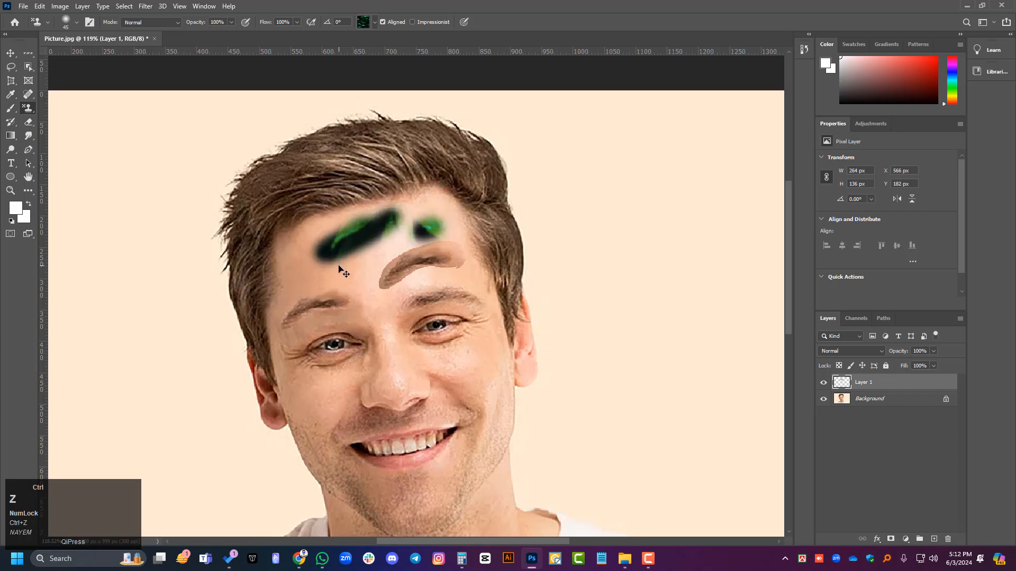
{"action": "key", "text": "ctrl+z"}
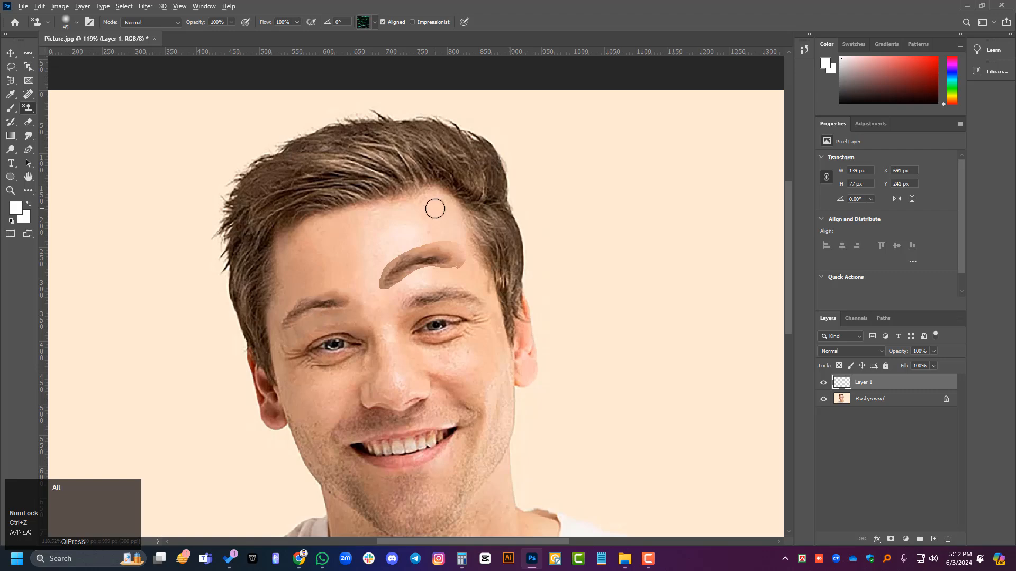
Step: Paint the leaf pattern over most of the face from forehead to chin with the 45 px Pattern Stamp brush
{"action": "scroll", "coordinate": [332, 492], "scroll_direction": "down", "scroll_amount": 3}
{"action": "scroll", "coordinate": [330, 505], "scroll_direction": "up", "scroll_amount": 2}
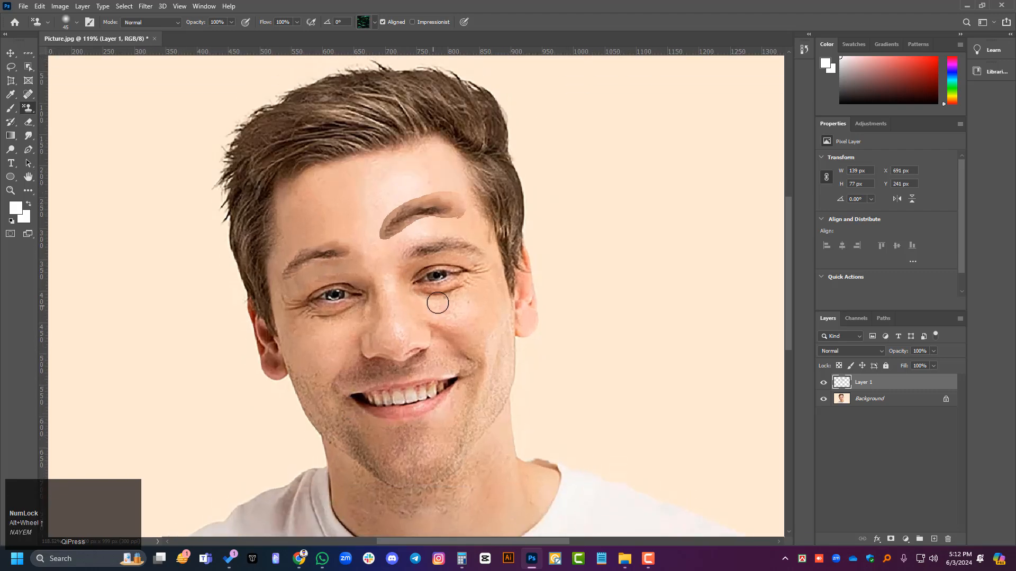
{"action": "mouse_move", "coordinate": [289, 194]}
{"action": "left_mouse_down"}
{"action": "mouse_move", "coordinate": [332, 160]}
{"action": "mouse_move", "coordinate": [444, 153]}
{"action": "mouse_move", "coordinate": [465, 209]}
{"action": "mouse_move", "coordinate": [475, 336]}
{"action": "mouse_move", "coordinate": [452, 441]}
{"action": "mouse_move", "coordinate": [427, 472]}
{"action": "mouse_move", "coordinate": [356, 450]}
{"action": "mouse_move", "coordinate": [332, 416]}
{"action": "mouse_move", "coordinate": [309, 310]}
{"action": "mouse_move", "coordinate": [300, 167]}
{"action": "mouse_move", "coordinate": [288, 185]}
{"action": "mouse_move", "coordinate": [272, 310]}
{"action": "mouse_move", "coordinate": [308, 426]}
{"action": "mouse_move", "coordinate": [397, 450]}
{"action": "mouse_move", "coordinate": [451, 438]}
{"action": "mouse_move", "coordinate": [493, 273]}
{"action": "mouse_move", "coordinate": [491, 230]}
{"action": "mouse_move", "coordinate": [497, 349]}
{"action": "mouse_move", "coordinate": [479, 403]}
{"action": "mouse_move", "coordinate": [507, 341]}
{"action": "mouse_move", "coordinate": [463, 397]}
{"action": "mouse_move", "coordinate": [396, 298]}
{"action": "mouse_move", "coordinate": [331, 170]}
{"action": "mouse_move", "coordinate": [371, 182]}
{"action": "mouse_move", "coordinate": [375, 362]}
{"action": "mouse_move", "coordinate": [394, 339]}
{"action": "left_mouse_up"}
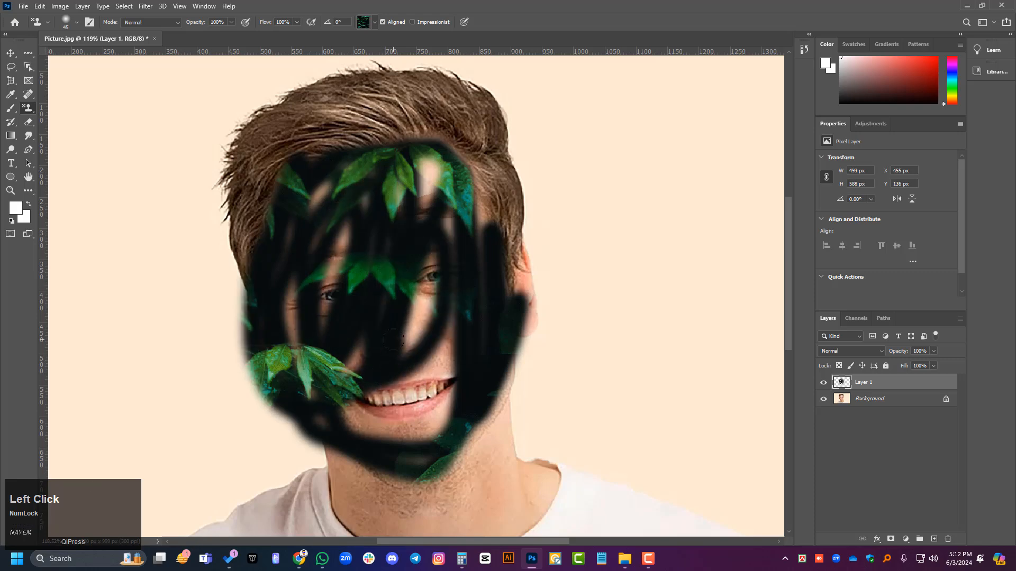
Step: Enlarge the Pattern Stamp brush, fill the remaining face gaps with the leaf pattern, and reduce the brush to 90 px
{"action": "key", "text": "bracketright"}
{"action": "key", "text": "bracketright"}
{"action": "key", "text": "bracketright"}
{"action": "key", "text": "bracketright"}
{"action": "key", "text": "bracketright"}
{"action": "key", "text": "bracketright"}
{"action": "key", "text": "bracketright"}
{"action": "key", "text": "bracketright"}
{"action": "key", "text": "bracketright"}
{"action": "key", "text": "bracketright"}
{"action": "key", "text": "bracketright"}
{"action": "key", "text": "bracketright"}
{"action": "key", "text": "bracketright"}
{"action": "mouse_move", "coordinate": [386, 270]}
{"action": "left_mouse_down"}
{"action": "mouse_move", "coordinate": [377, 294]}
{"action": "mouse_move", "coordinate": [397, 306]}
{"action": "mouse_move", "coordinate": [414, 391]}
{"action": "mouse_move", "coordinate": [427, 377]}
{"action": "mouse_move", "coordinate": [337, 361]}
{"action": "mouse_move", "coordinate": [331, 260]}
{"action": "mouse_move", "coordinate": [421, 355]}
{"action": "mouse_move", "coordinate": [427, 310]}
{"action": "mouse_move", "coordinate": [388, 353]}
{"action": "left_mouse_up"}
{"action": "key", "text": "bracketleft"}
{"action": "key", "text": "bracketleft"}
{"action": "key", "text": "bracketleft"}
{"action": "key", "text": "bracketleft"}
{"action": "key", "text": "bracketleft"}
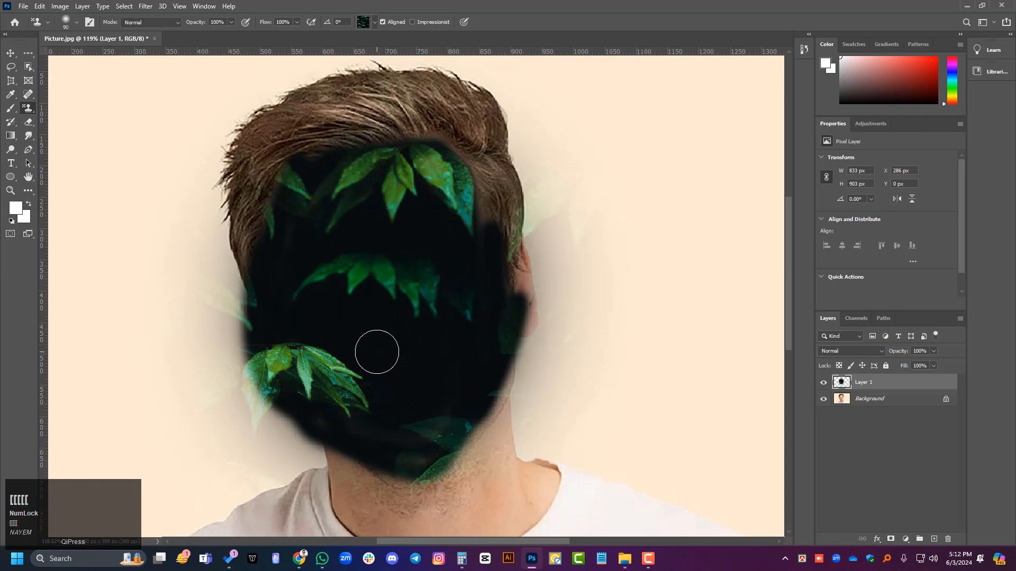
{"action": "scroll", "coordinate": [376, 352], "scroll_direction": "down", "scroll_amount": 4}
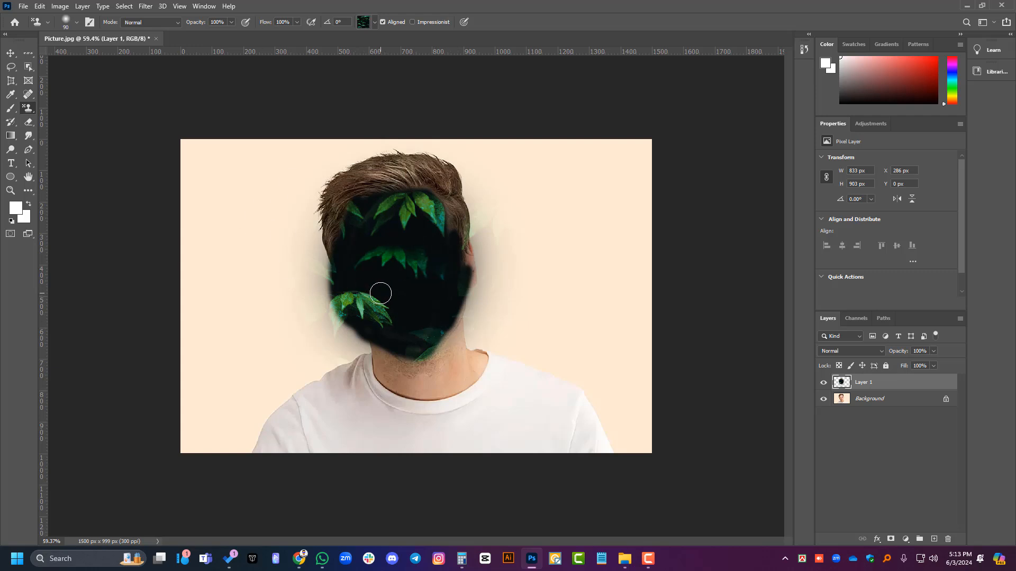
{"action": "left_click", "coordinate": [9, 54]}
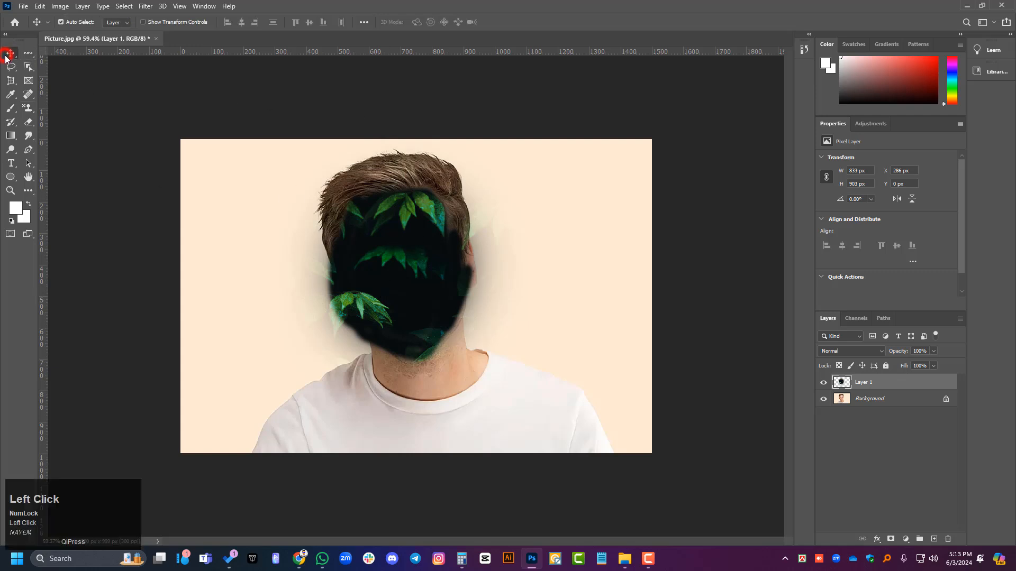
{"action": "right_click", "coordinate": [29, 115]}
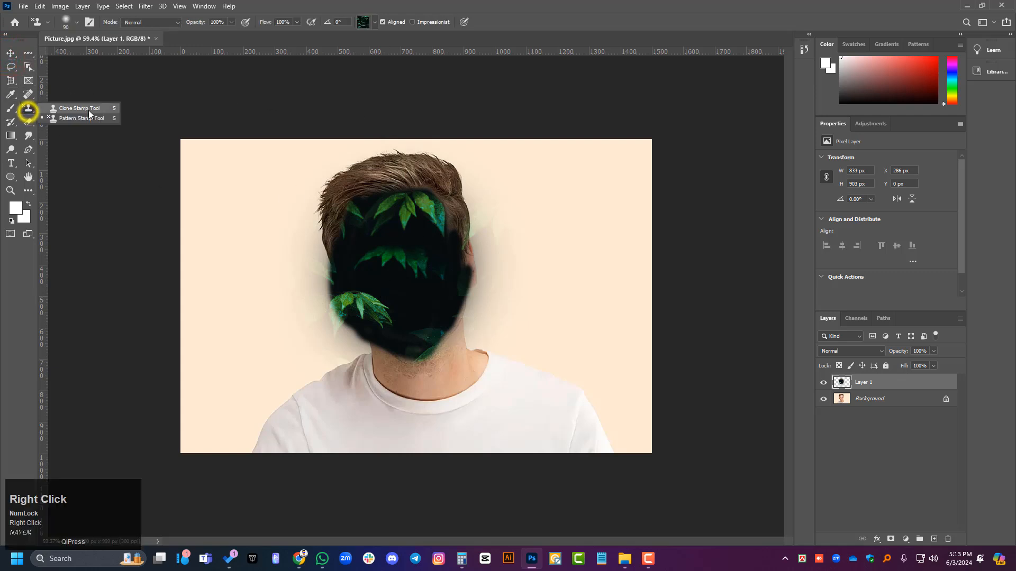
{"action": "left_click", "coordinate": [60, 120]}
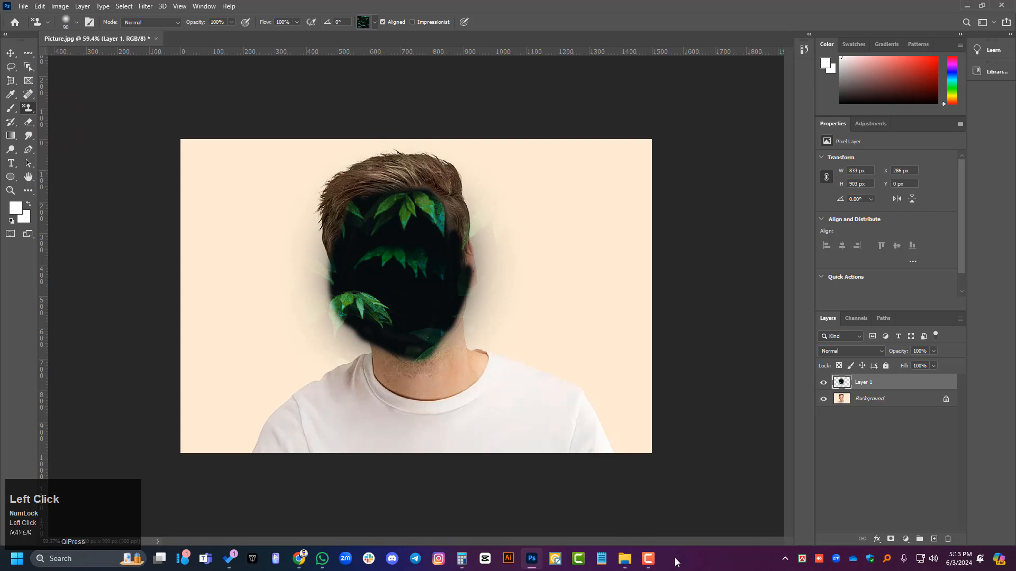
{"action": "left_click", "coordinate": [652, 560]}
{"action": "left_click", "coordinate": [652, 560]}
{"action": "left_click", "coordinate": [374, 23]}
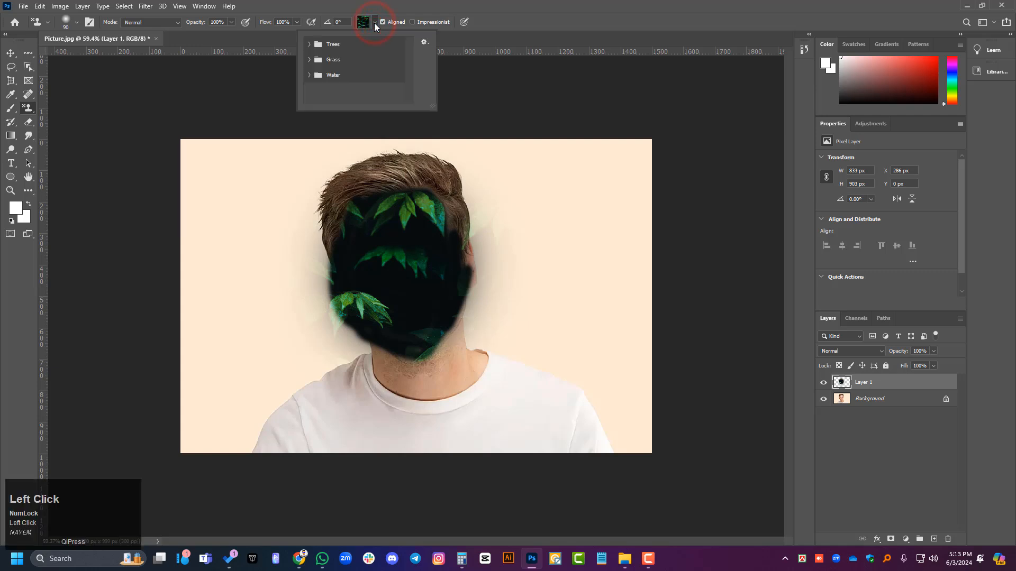
{"action": "left_click", "coordinate": [374, 23]}
{"action": "left_click", "coordinate": [374, 24]}
{"action": "left_click", "coordinate": [369, 24]}
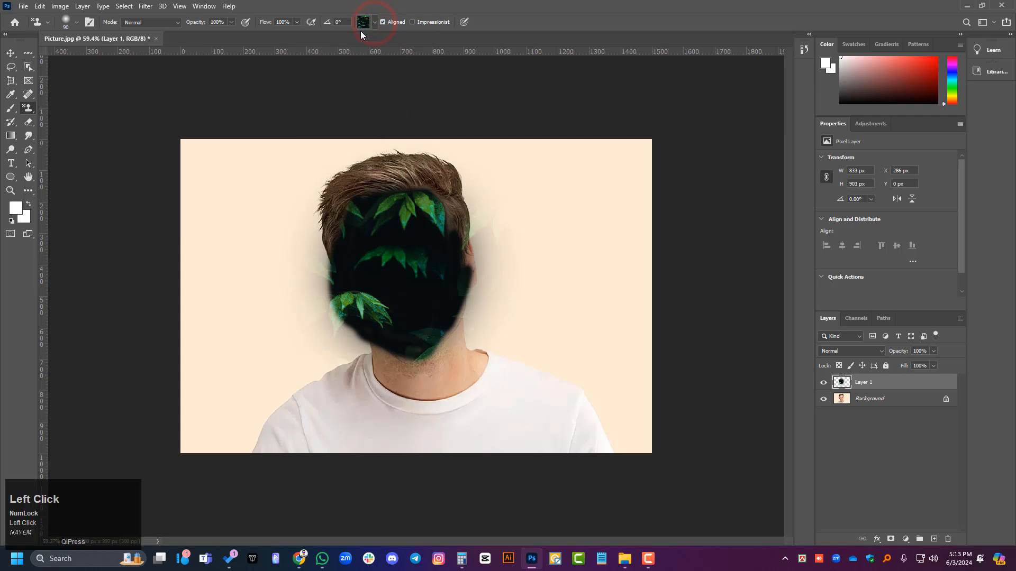
{"action": "left_click", "coordinate": [364, 25]}
{"action": "left_click", "coordinate": [364, 25]}
Step: Expand the Trees and Grass pattern groups and try several of their patterns for the Pattern Stamp Tool
{"action": "left_click", "coordinate": [375, 23]}
{"action": "left_click", "coordinate": [374, 23]}
{"action": "left_click", "coordinate": [375, 23]}
{"action": "left_click", "coordinate": [309, 44]}
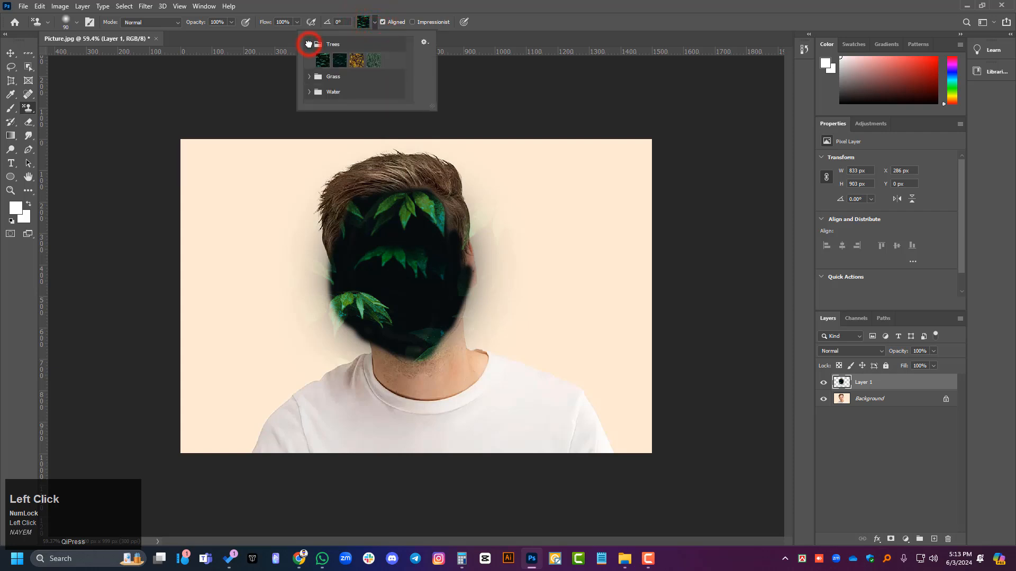
{"action": "left_click", "coordinate": [356, 62]}
{"action": "left_click", "coordinate": [372, 62]}
{"action": "left_click", "coordinate": [309, 76]}
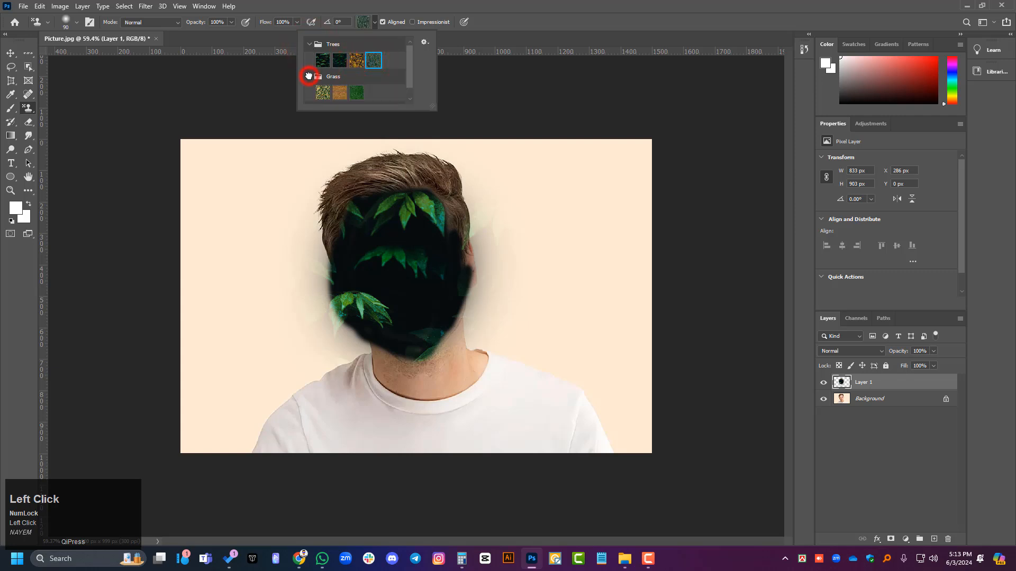
{"action": "left_click", "coordinate": [323, 92]}
{"action": "left_click", "coordinate": [355, 91]}
Step: Expand the Water pattern group and choose its third pattern for the Pattern Stamp Tool
{"action": "scroll", "coordinate": [343, 85], "scroll_direction": "down", "scroll_amount": 1}
{"action": "left_click", "coordinate": [310, 97]}
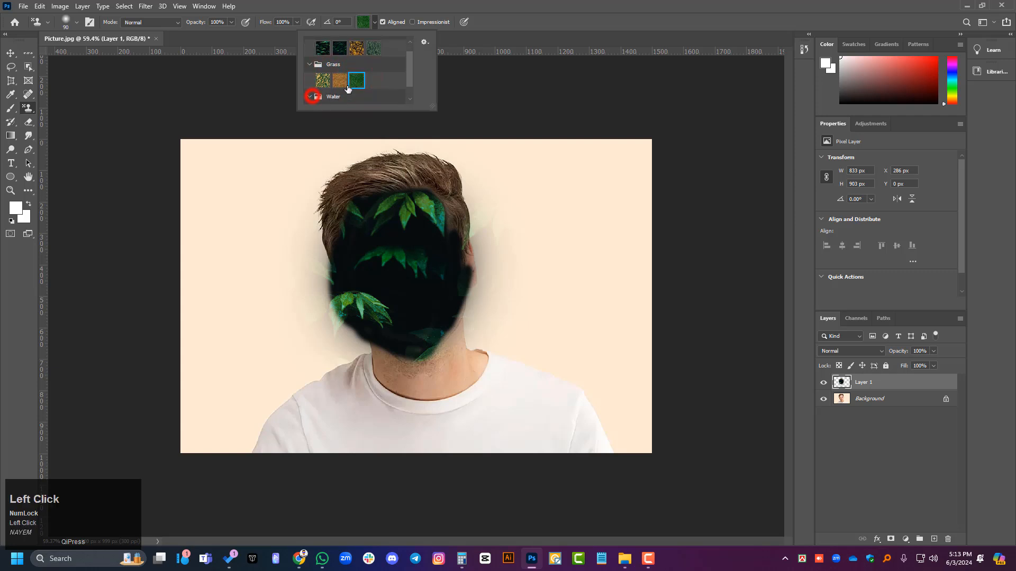
{"action": "scroll", "coordinate": [355, 106], "scroll_direction": "down", "scroll_amount": 1}
{"action": "left_click", "coordinate": [356, 96]}
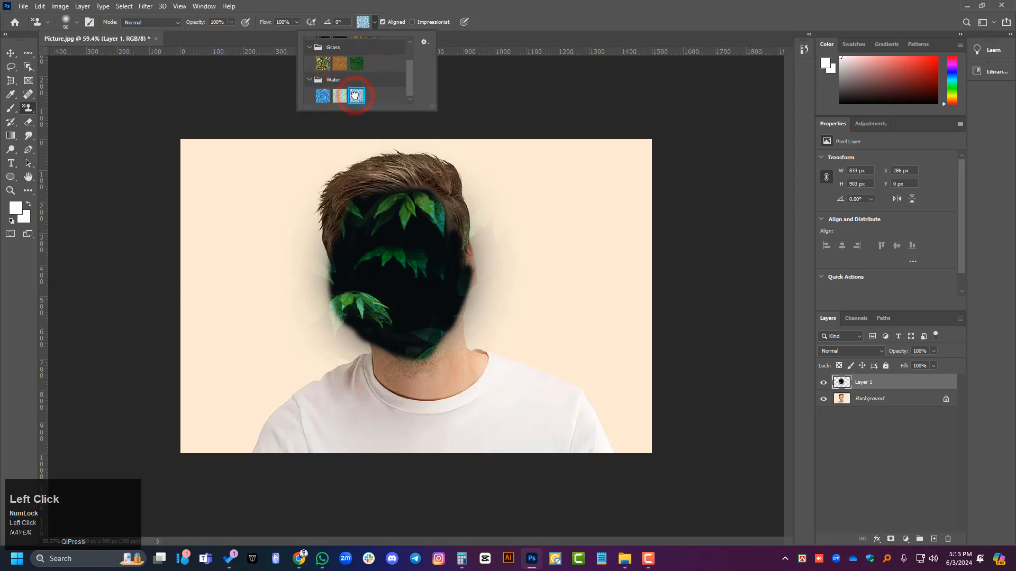
{"action": "left_click", "coordinate": [374, 23]}
Step: Paint the water pattern in broad strokes over the face and the background beside the head, and open the pattern picker
{"action": "mouse_move", "coordinate": [400, 245]}
{"action": "left_mouse_down"}
{"action": "mouse_move", "coordinate": [404, 171]}
{"action": "mouse_move", "coordinate": [397, 225]}
{"action": "mouse_move", "coordinate": [404, 210]}
{"action": "mouse_move", "coordinate": [333, 331]}
{"action": "left_mouse_up"}
{"action": "mouse_move", "coordinate": [355, 212]}
{"action": "left_mouse_down"}
{"action": "mouse_move", "coordinate": [476, 339]}
{"action": "mouse_move", "coordinate": [441, 320]}
{"action": "left_mouse_up"}
{"action": "left_click", "coordinate": [375, 24]}
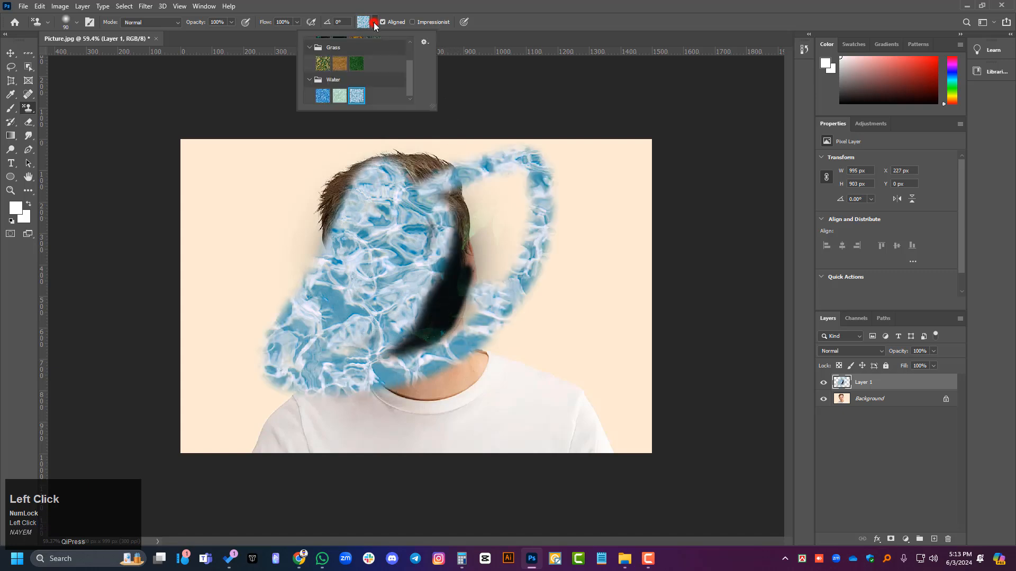
Step: Choose the green grass pattern for the Pattern Stamp Tool and paint it in broad strokes over the head and surrounding background
{"action": "left_click", "coordinate": [375, 24]}
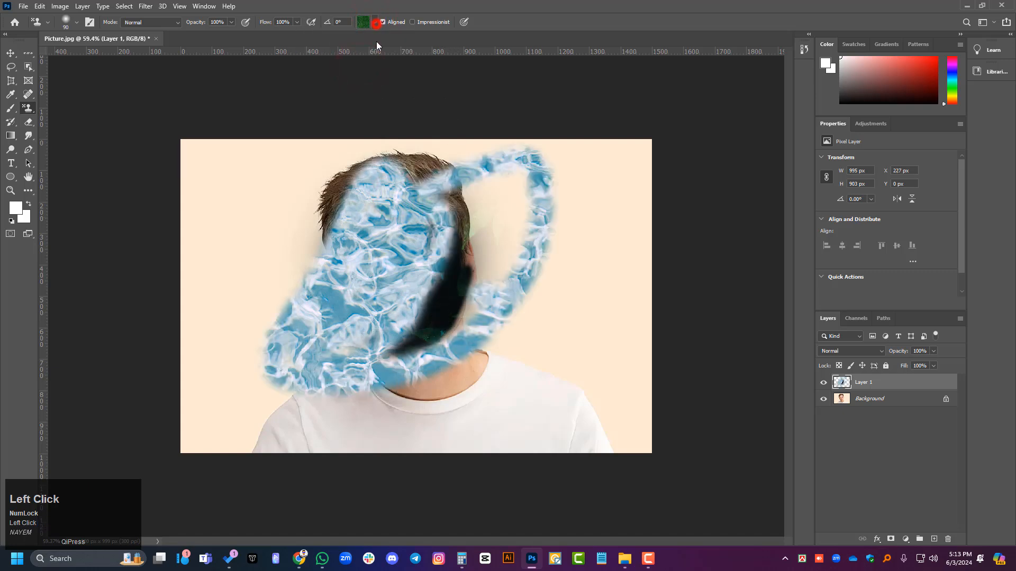
{"action": "mouse_move", "coordinate": [389, 254]}
{"action": "left_mouse_down"}
{"action": "mouse_move", "coordinate": [345, 254]}
{"action": "mouse_move", "coordinate": [328, 212]}
{"action": "mouse_move", "coordinate": [296, 271]}
{"action": "mouse_move", "coordinate": [476, 154]}
{"action": "mouse_move", "coordinate": [356, 359]}
{"action": "mouse_move", "coordinate": [449, 238]}
{"action": "mouse_move", "coordinate": [222, 338]}
{"action": "mouse_move", "coordinate": [317, 447]}
{"action": "mouse_move", "coordinate": [254, 370]}
{"action": "mouse_move", "coordinate": [368, 290]}
{"action": "left_mouse_up"}
{"action": "scroll", "coordinate": [368, 289], "scroll_direction": "down", "scroll_amount": 5, "text": "alt"}
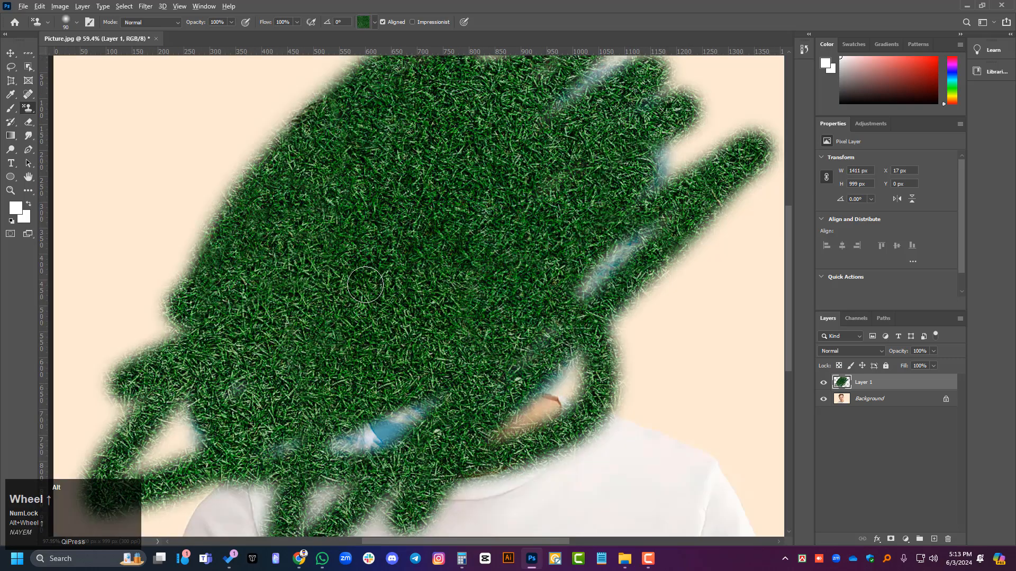
{"action": "scroll", "coordinate": [368, 292], "scroll_direction": "down", "scroll_amount": 2, "text": "alt"}
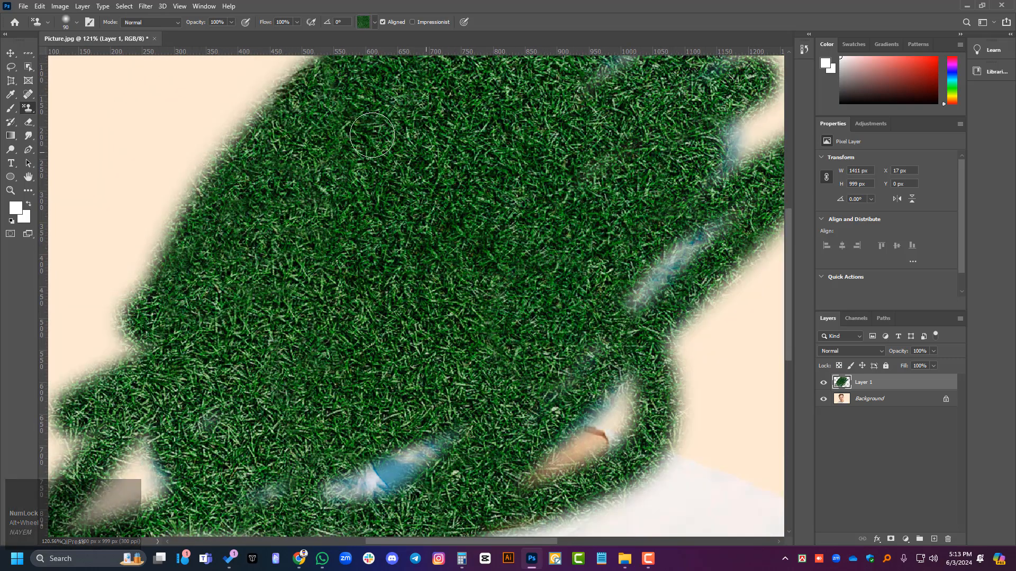
Step: Open the naming dialog for creating a new pattern from the green grass pattern and dismiss it without saving
{"action": "left_click", "coordinate": [376, 23]}
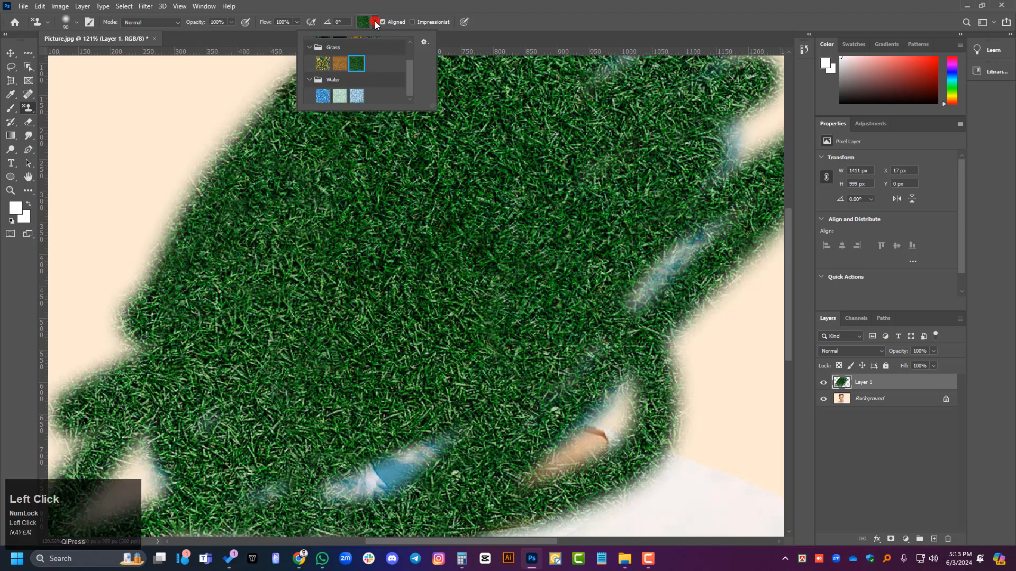
{"action": "left_click", "coordinate": [425, 42]}
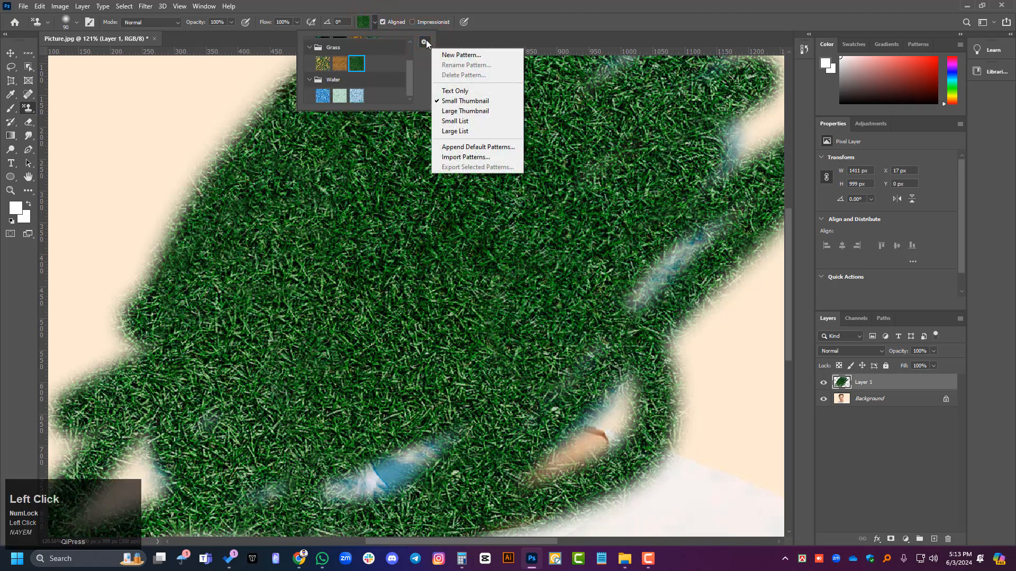
{"action": "left_click", "coordinate": [463, 55]}
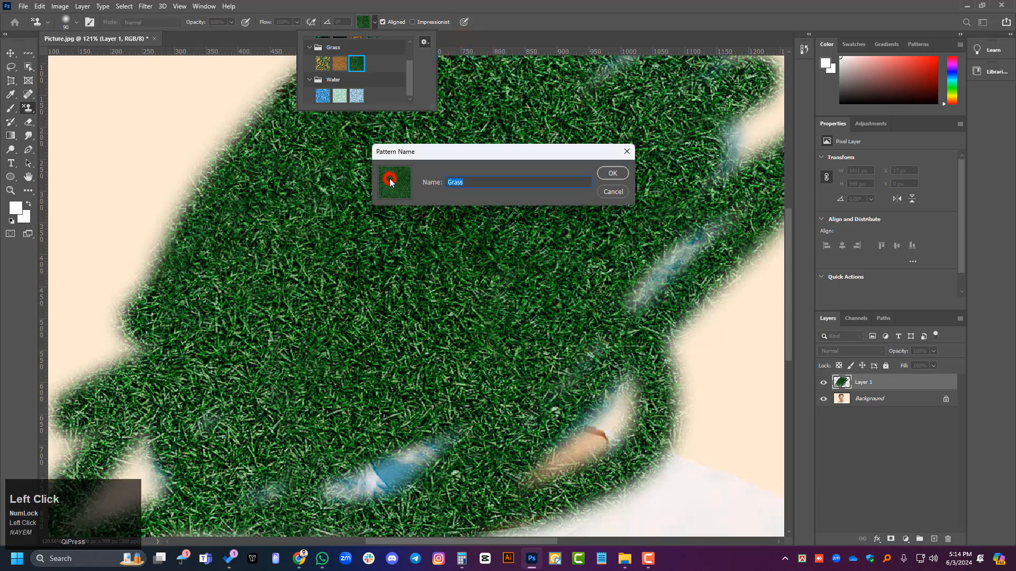
{"action": "left_click", "coordinate": [614, 192]}
{"action": "scroll", "coordinate": [400, 80], "scroll_direction": "up", "scroll_amount": 1}
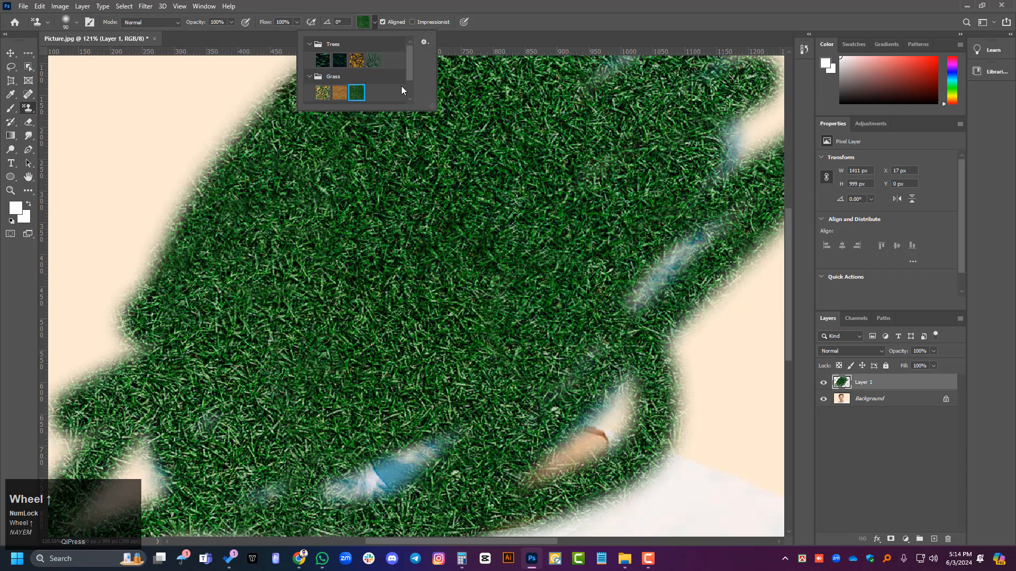
Step: Copy the Patterns presets folder path from the Import Patterns file dialog and close the dialog without loading anything
{"action": "left_click", "coordinate": [424, 42]}
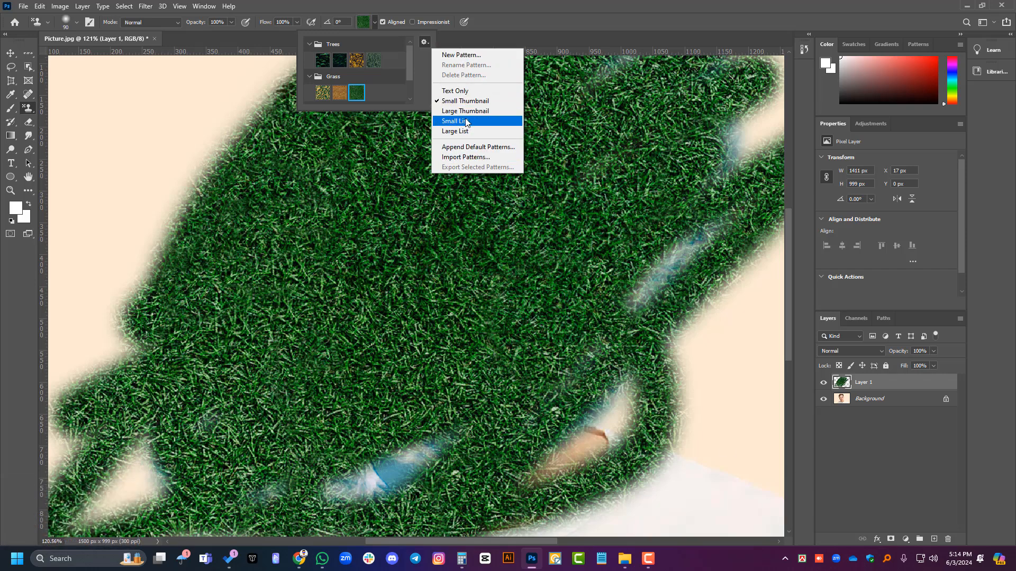
{"action": "left_click", "coordinate": [471, 158]}
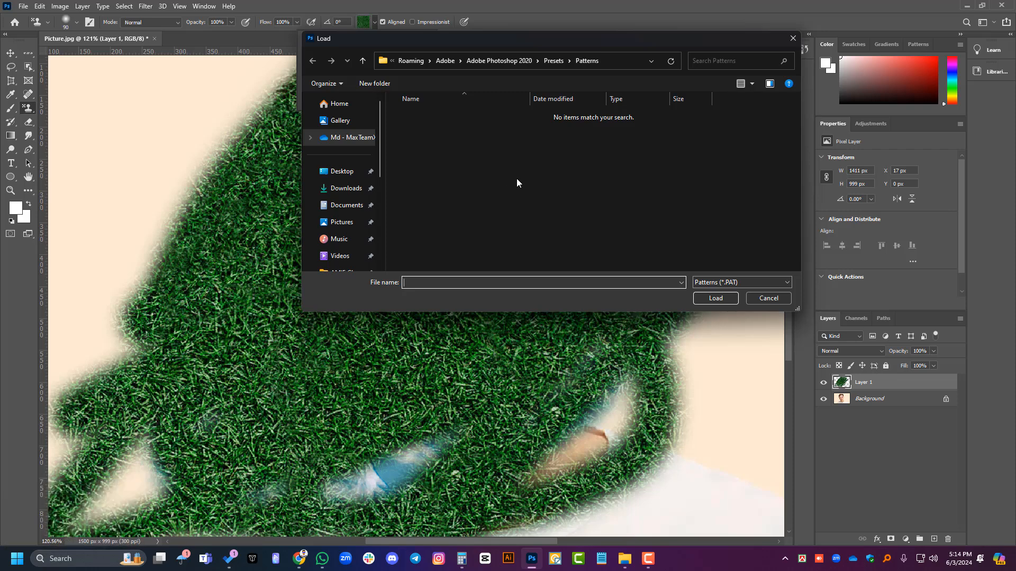
{"action": "left_click", "coordinate": [629, 60]}
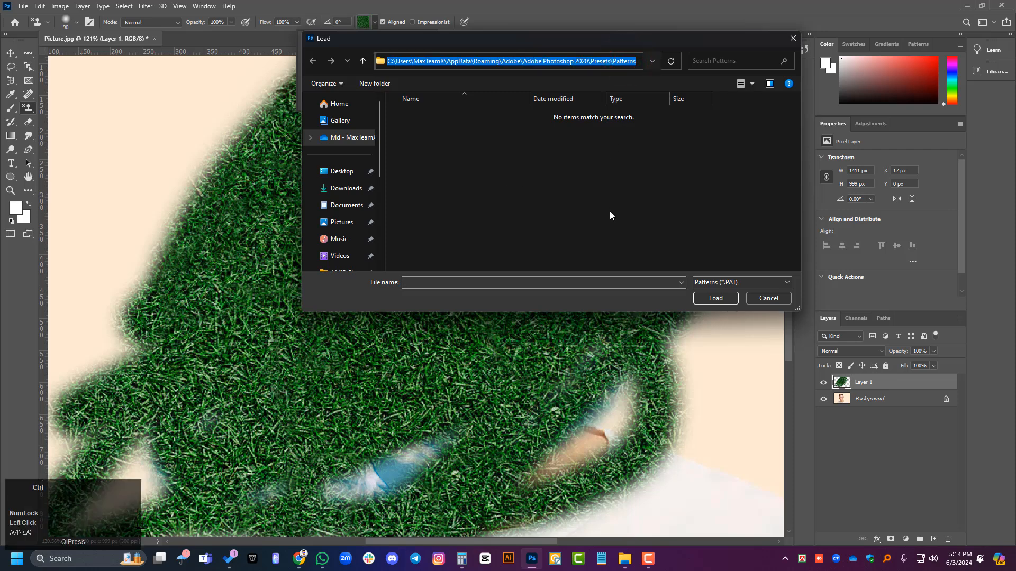
{"action": "left_click", "coordinate": [763, 296]}
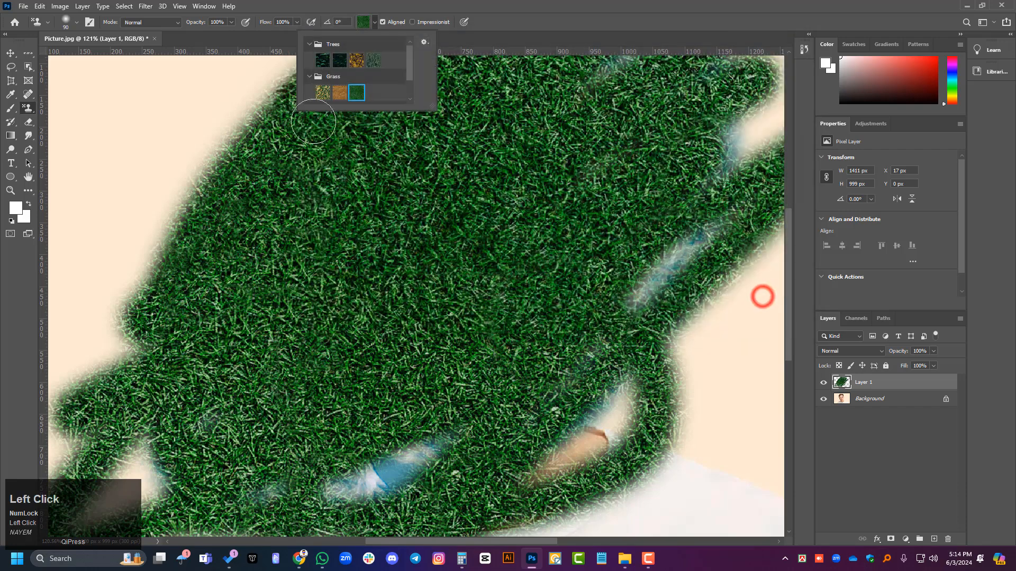
{"action": "left_click", "coordinate": [424, 43]}
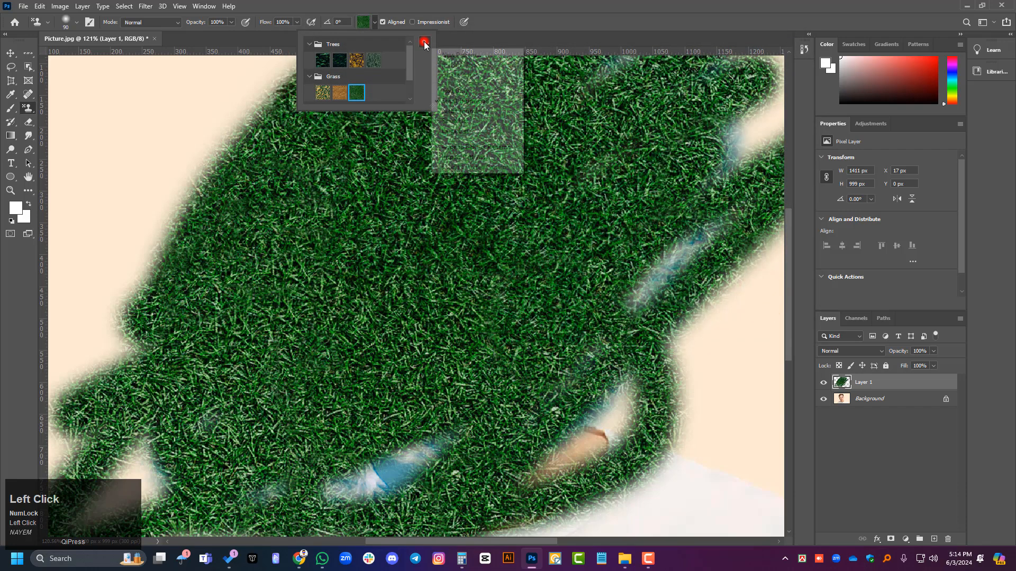
{"action": "left_click", "coordinate": [460, 153]}
{"action": "left_click", "coordinate": [609, 61]}
{"action": "key", "text": "ctrl+c"}
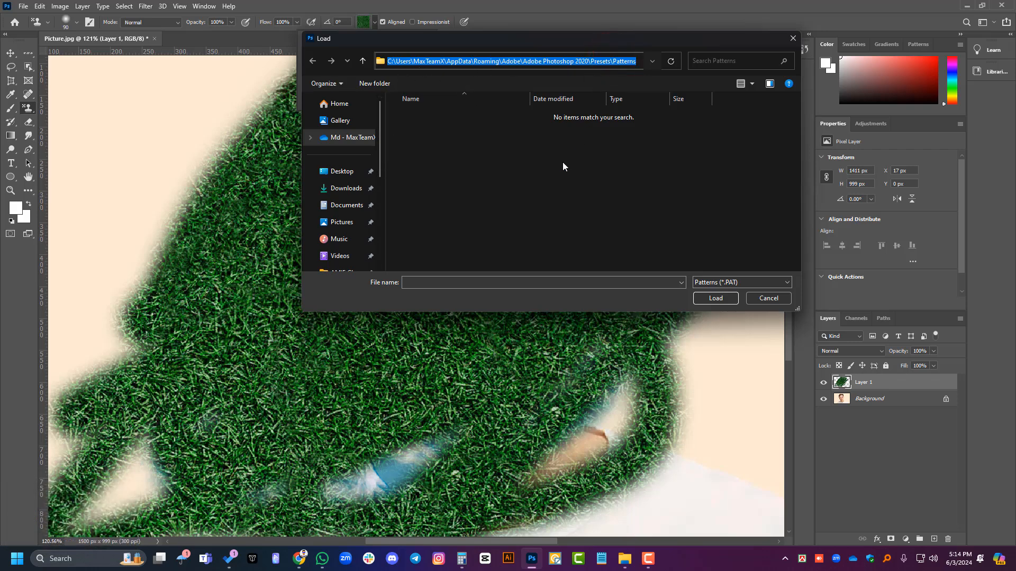
{"action": "left_click", "coordinate": [767, 298]}
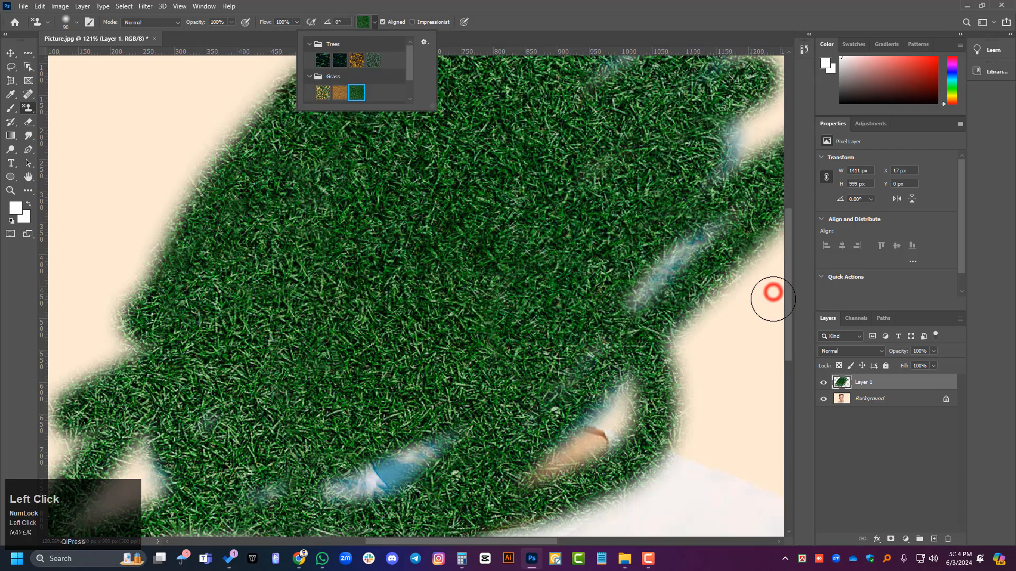
Step: Switch to File Explorer, go to the copied Patterns folder path, and reopen that folder through its parent Presets folder
{"action": "left_click", "coordinate": [625, 559]}
{"action": "left_click", "coordinate": [545, 35]}
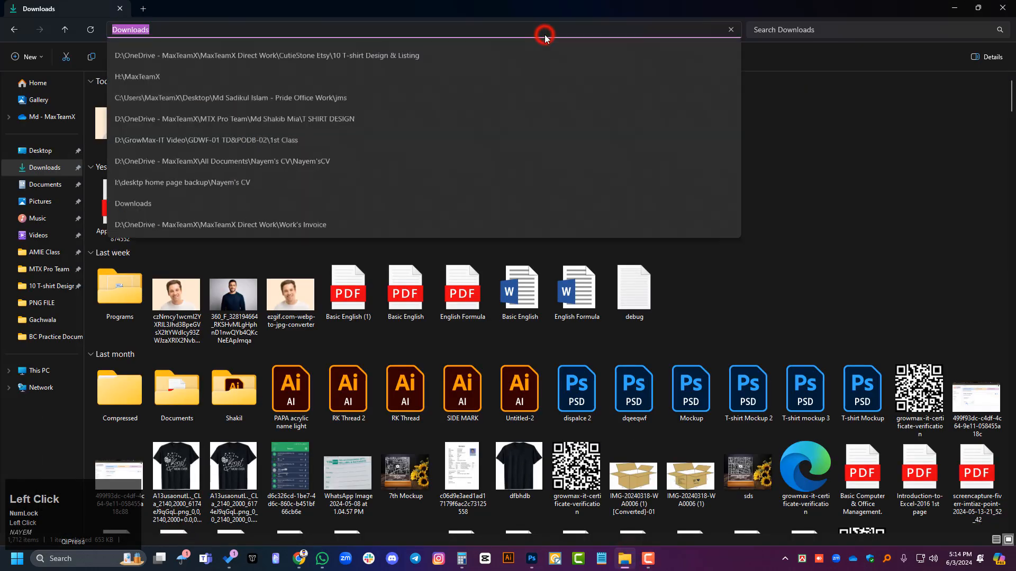
{"action": "key", "text": "ctrl+v"}
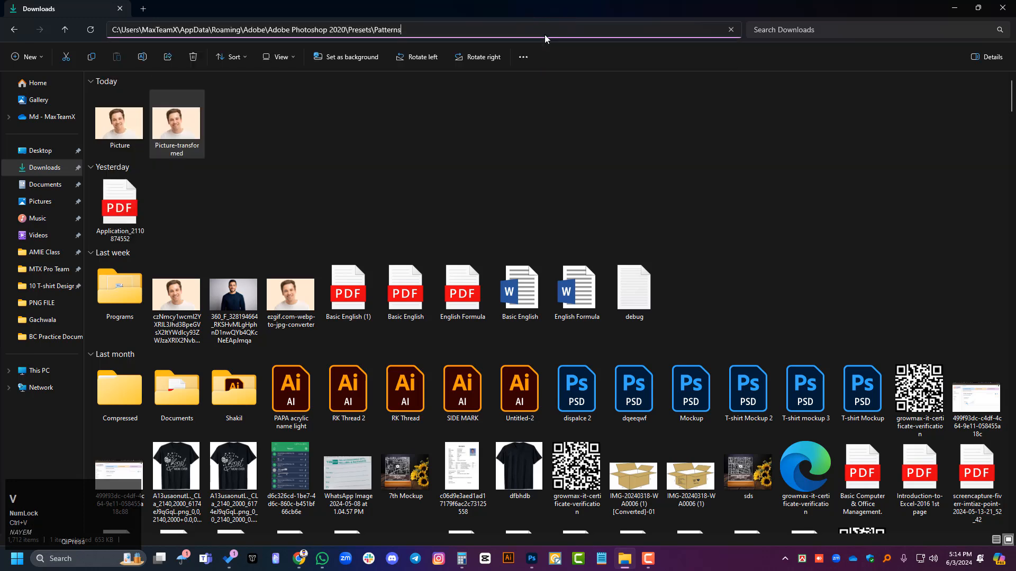
{"action": "key", "text": "Return"}
{"action": "left_click", "coordinate": [458, 30]}
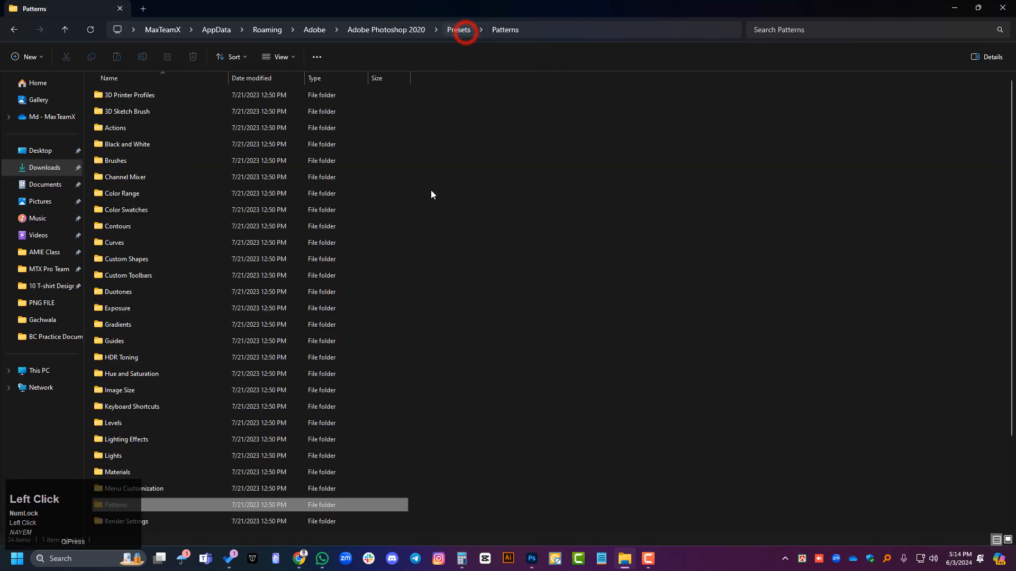
{"action": "double_click", "coordinate": [198, 509]}
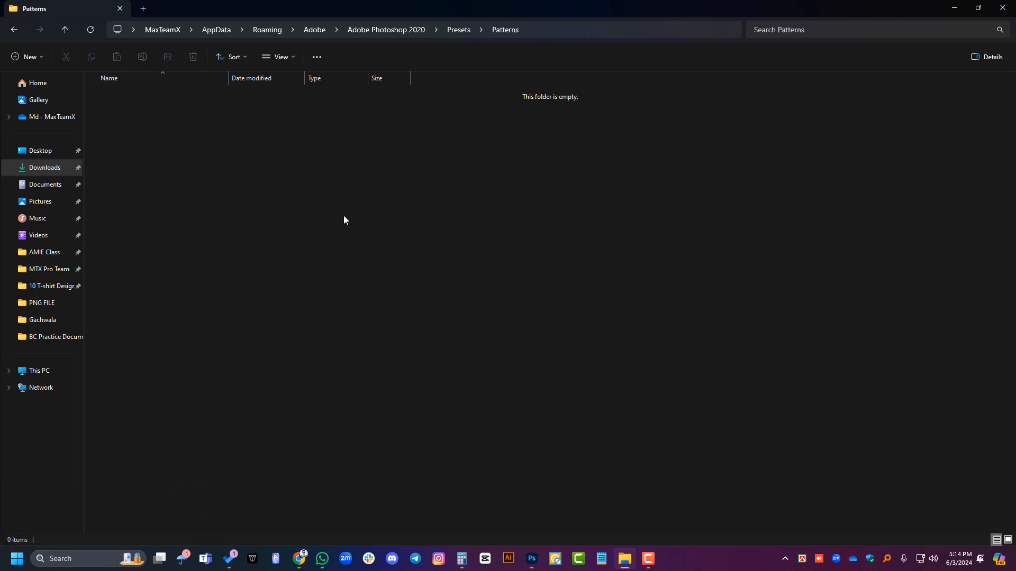
{"action": "left_click_drag", "start_coordinate": [227, 169], "coordinate": [419, 338]}
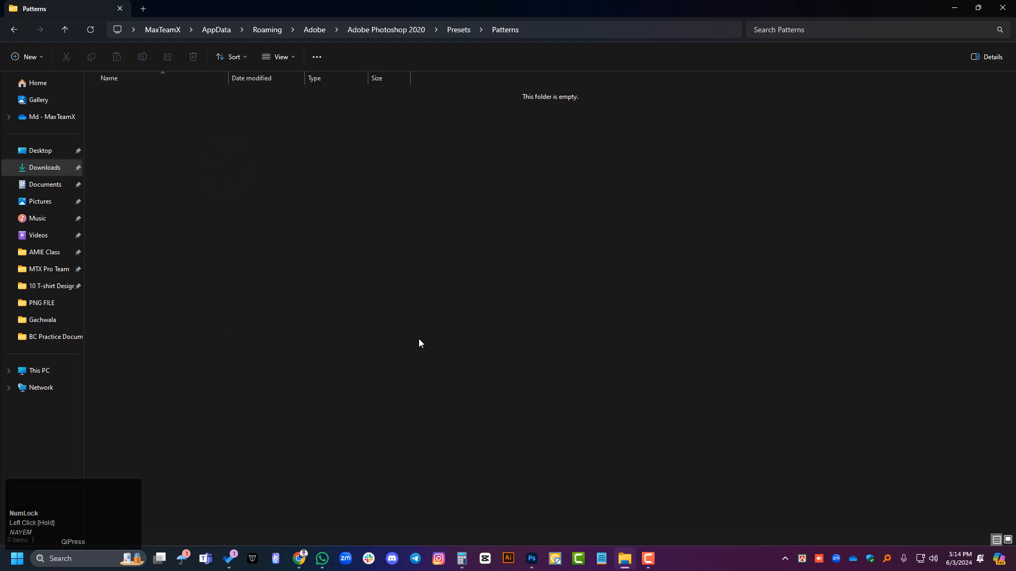
Step: Switch to Chrome and search Google in a new tab for "photoshop pattern free download"
{"action": "left_click", "coordinate": [299, 559]}
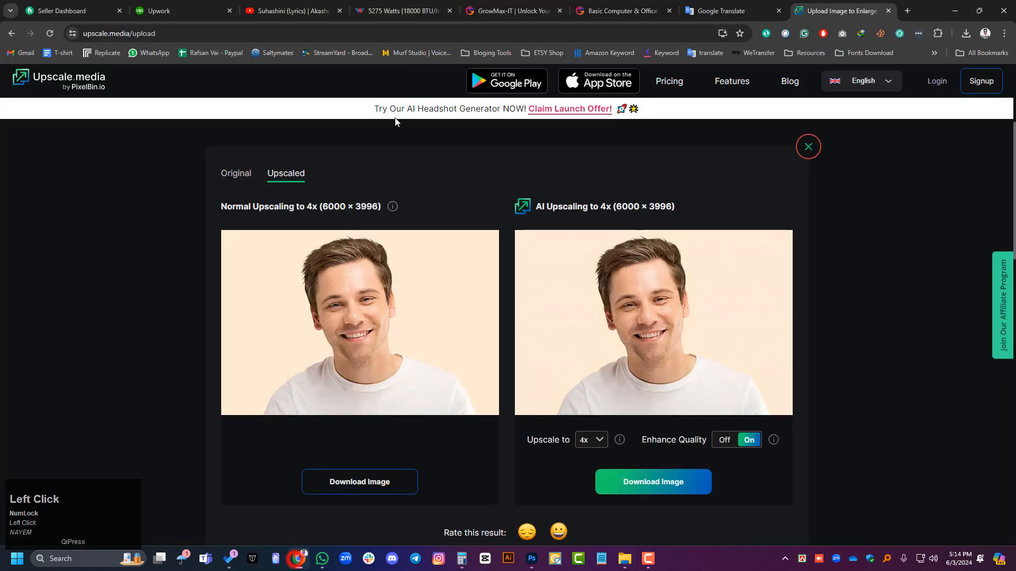
{"action": "left_click", "coordinate": [904, 11]}
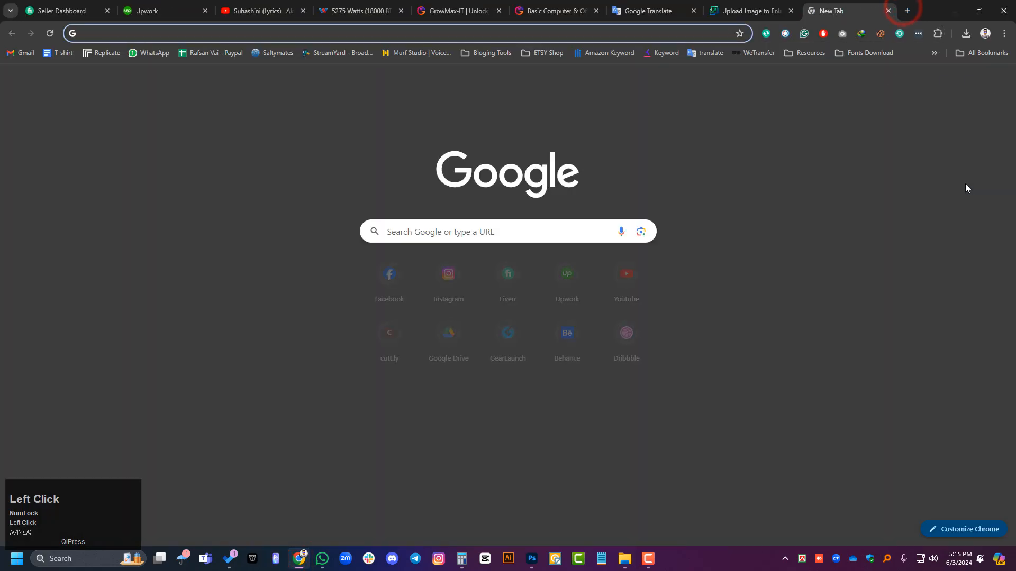
{"action": "type", "text": "phot"}
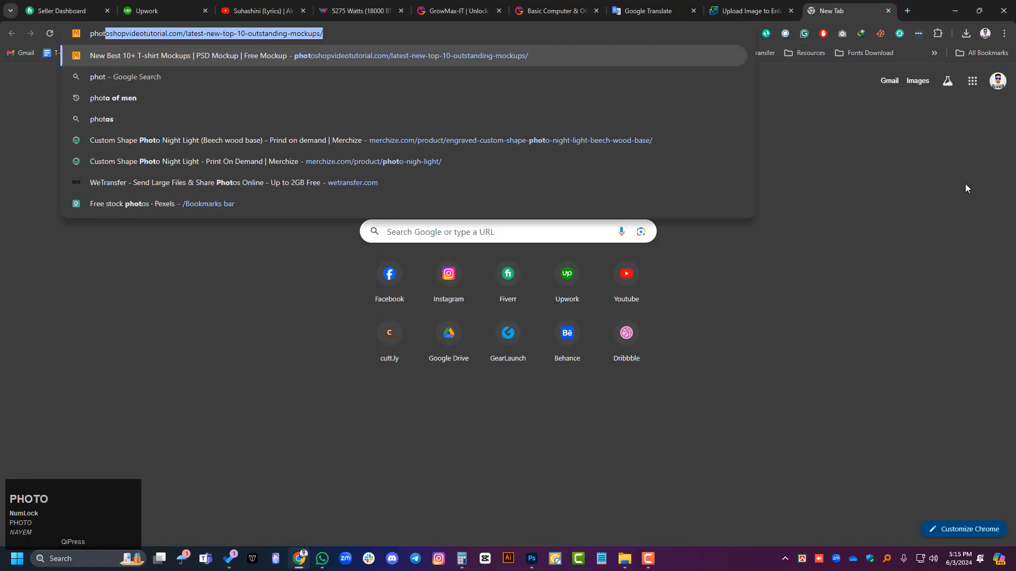
{"action": "type", "text": "oshop "}
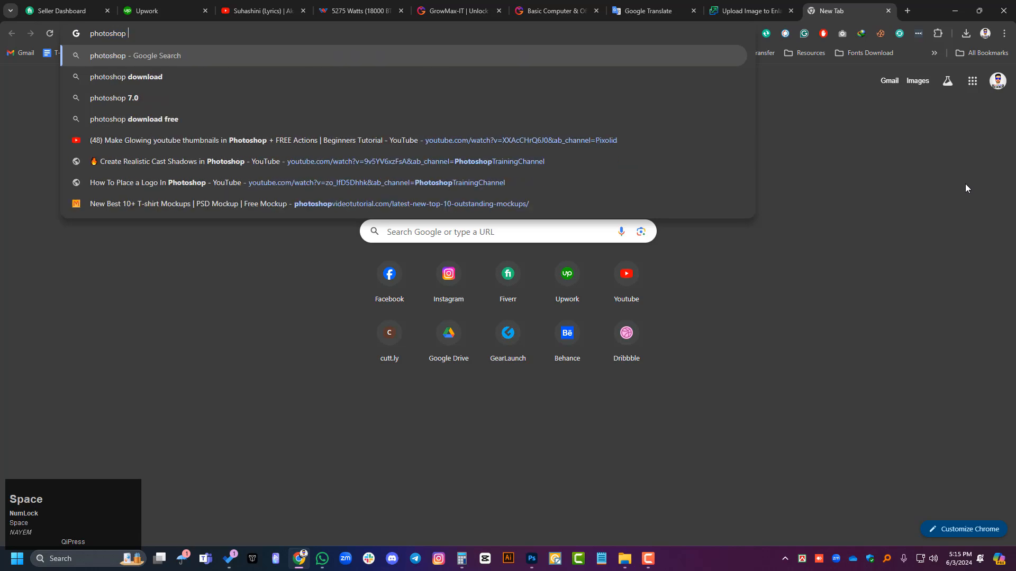
{"action": "type", "text": "patt"}
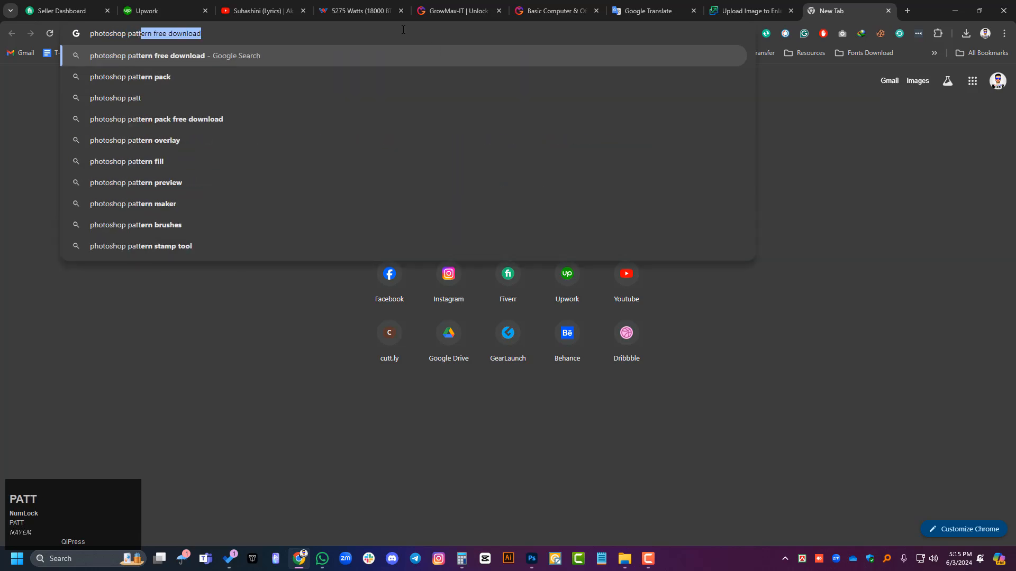
{"action": "left_click", "coordinate": [248, 33]}
{"action": "key", "text": "Return"}
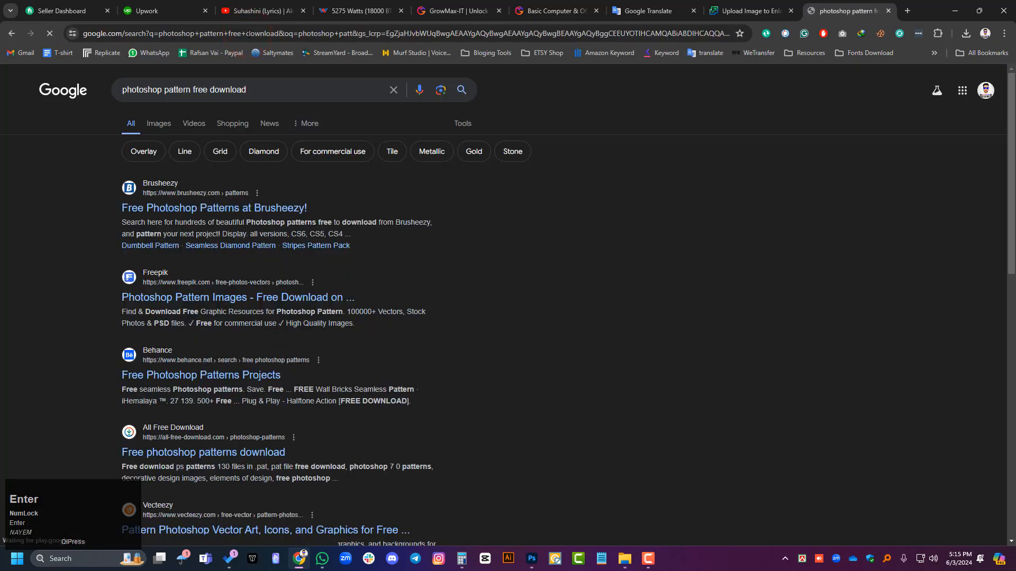
Step: Open the Brusheezy free Photoshop patterns result, browse the packs, and open the coffee break textured seamless fabric patterns
{"action": "left_click", "coordinate": [179, 209]}
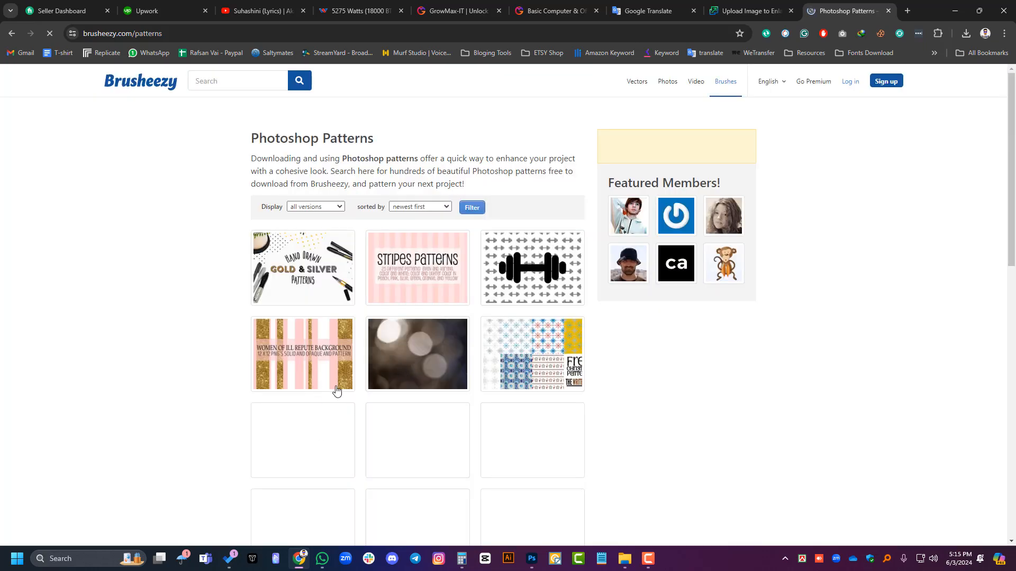
{"action": "scroll", "coordinate": [396, 325], "scroll_direction": "down", "scroll_amount": 4}
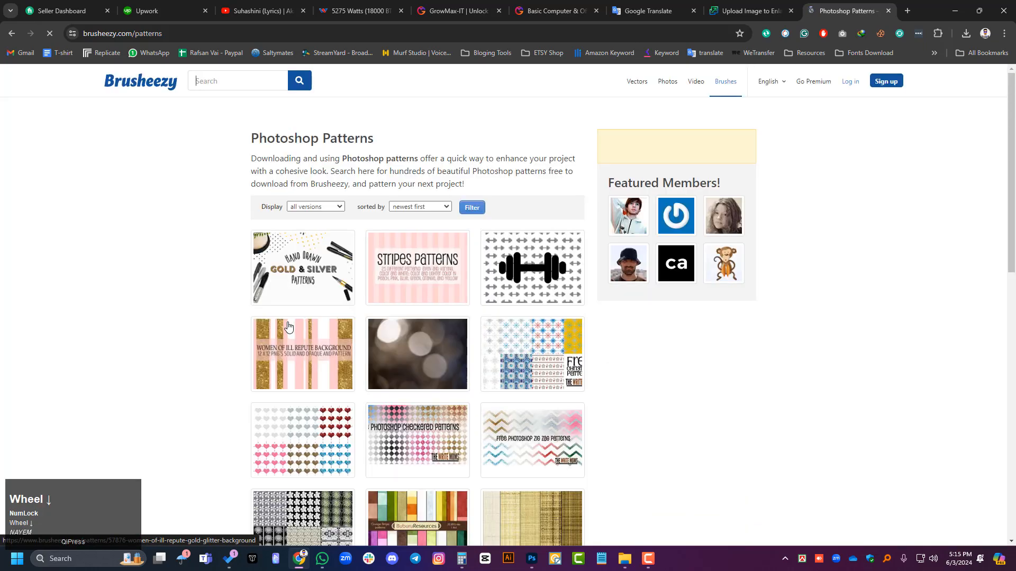
{"action": "scroll", "coordinate": [344, 360], "scroll_direction": "down", "scroll_amount": 3}
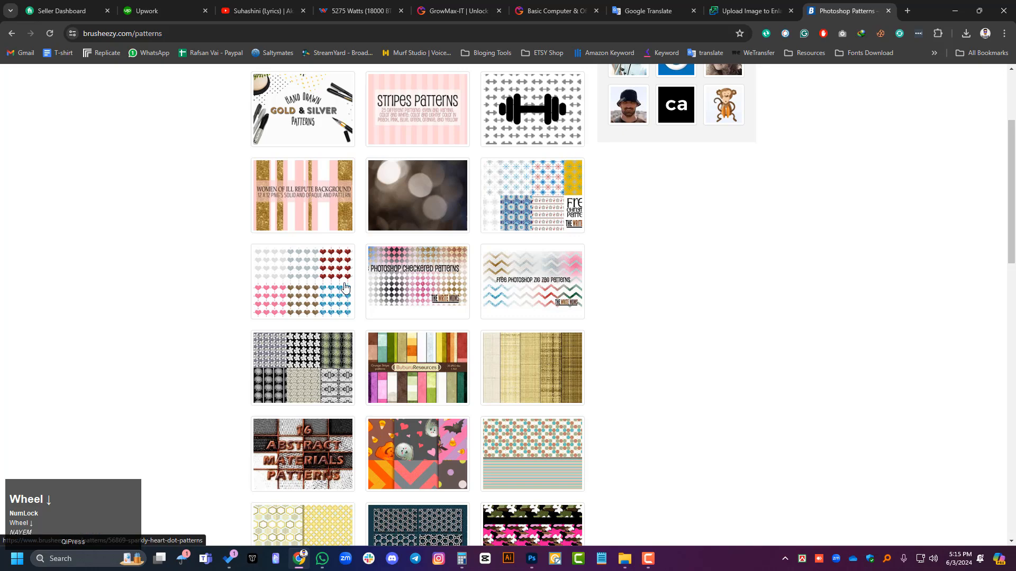
{"action": "scroll", "coordinate": [491, 253], "scroll_direction": "down", "scroll_amount": 1}
{"action": "scroll", "coordinate": [494, 367], "scroll_direction": "down", "scroll_amount": 8}
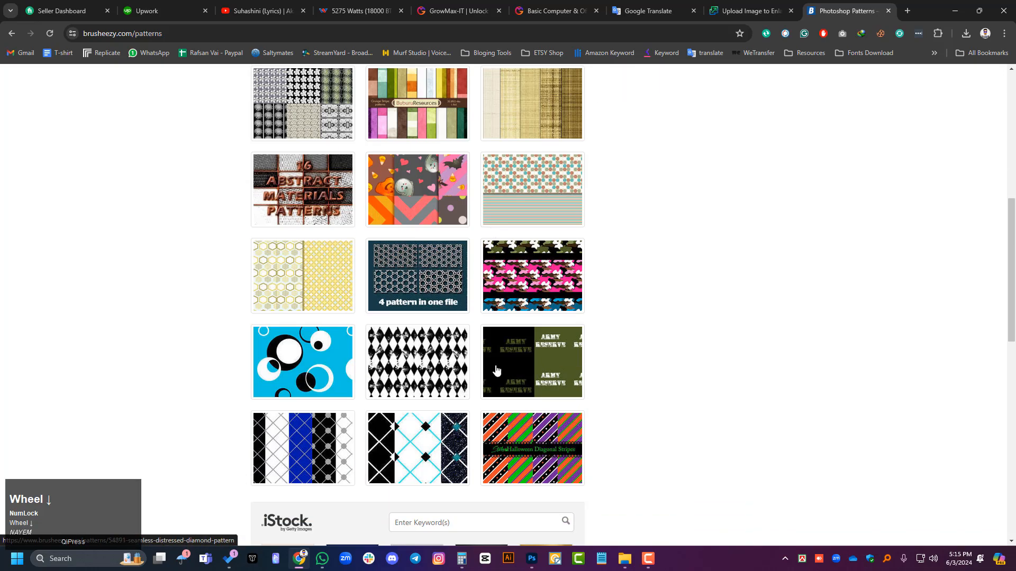
{"action": "scroll", "coordinate": [470, 364], "scroll_direction": "up", "scroll_amount": 2}
{"action": "scroll", "coordinate": [470, 364], "scroll_direction": "up", "scroll_amount": 7}
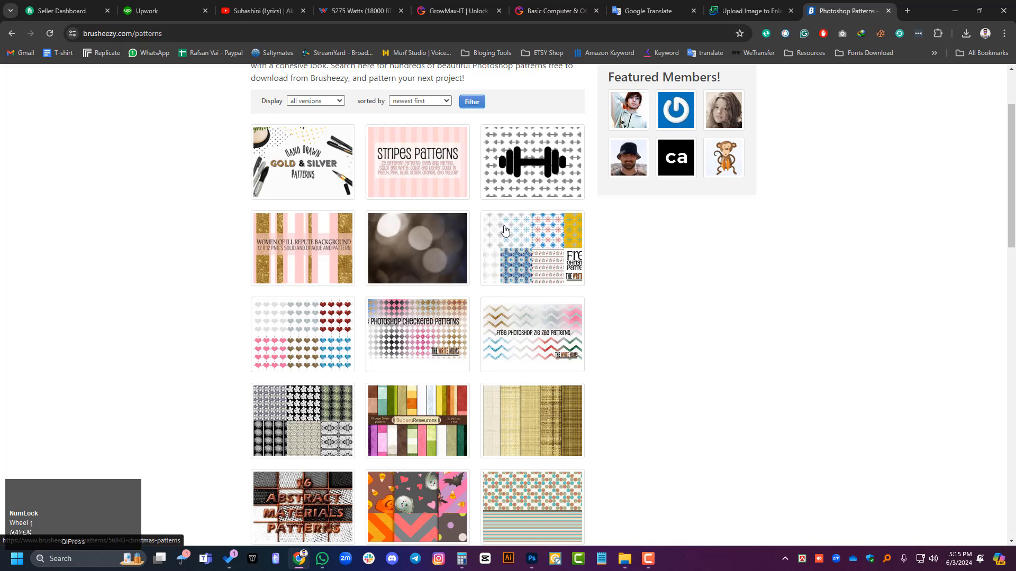
{"action": "scroll", "coordinate": [517, 207], "scroll_direction": "down", "scroll_amount": 4}
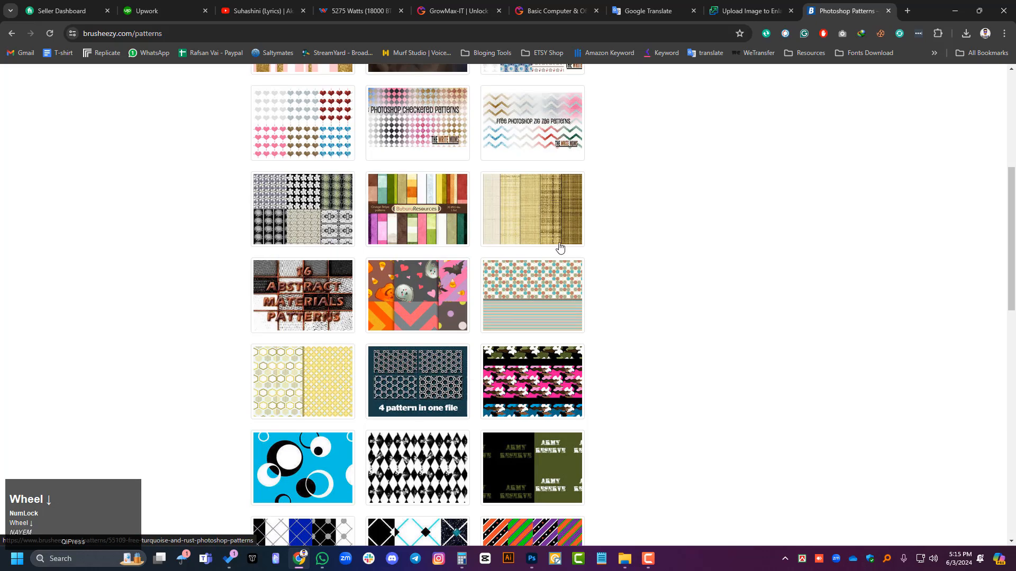
{"action": "left_click", "coordinate": [517, 206]}
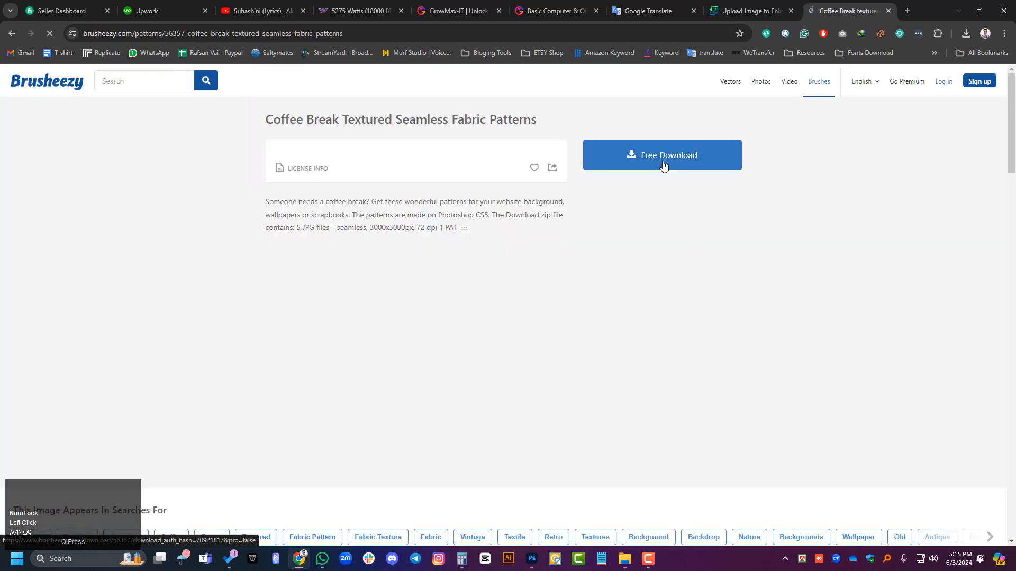
Step: Download the free coffee break textured seamless fabric patterns zip from Brusheezy, closing the iStock advertising window
{"action": "left_click", "coordinate": [664, 166]}
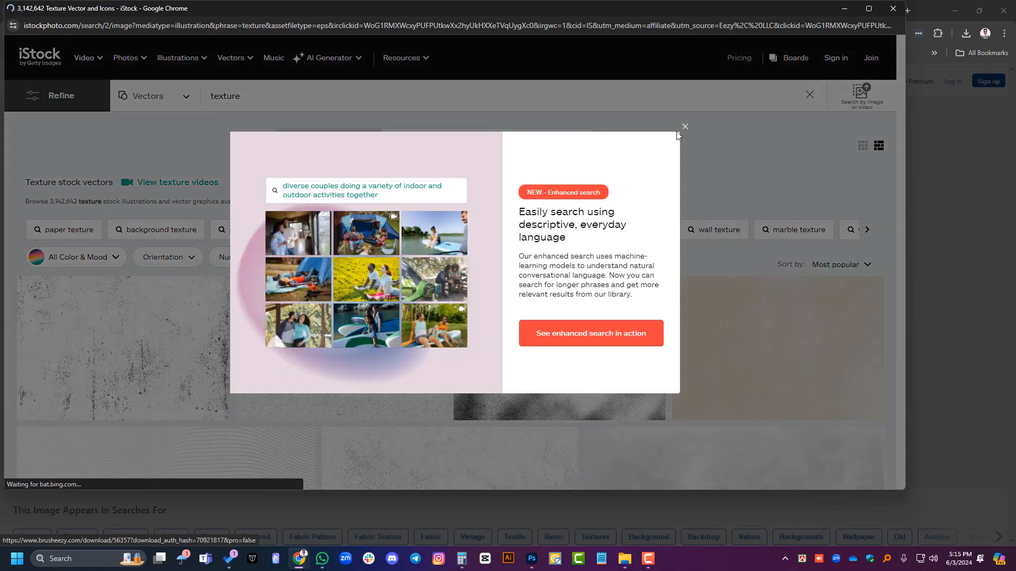
{"action": "left_click", "coordinate": [683, 126]}
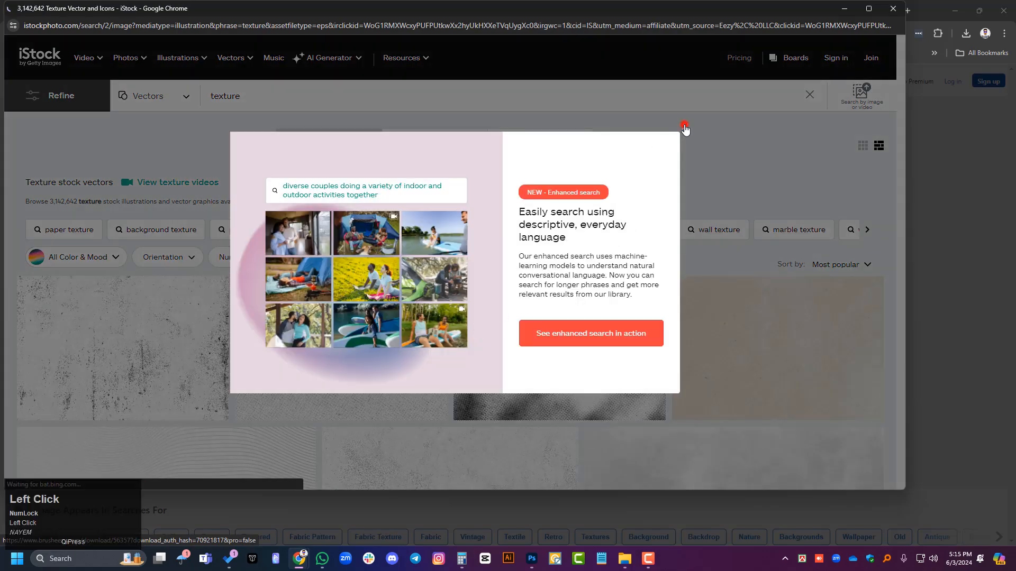
{"action": "scroll", "coordinate": [497, 312], "scroll_direction": "down", "scroll_amount": 5}
{"action": "scroll", "coordinate": [868, 113], "scroll_direction": "up", "scroll_amount": 3}
{"action": "scroll", "coordinate": [869, 113], "scroll_direction": "up", "scroll_amount": 2}
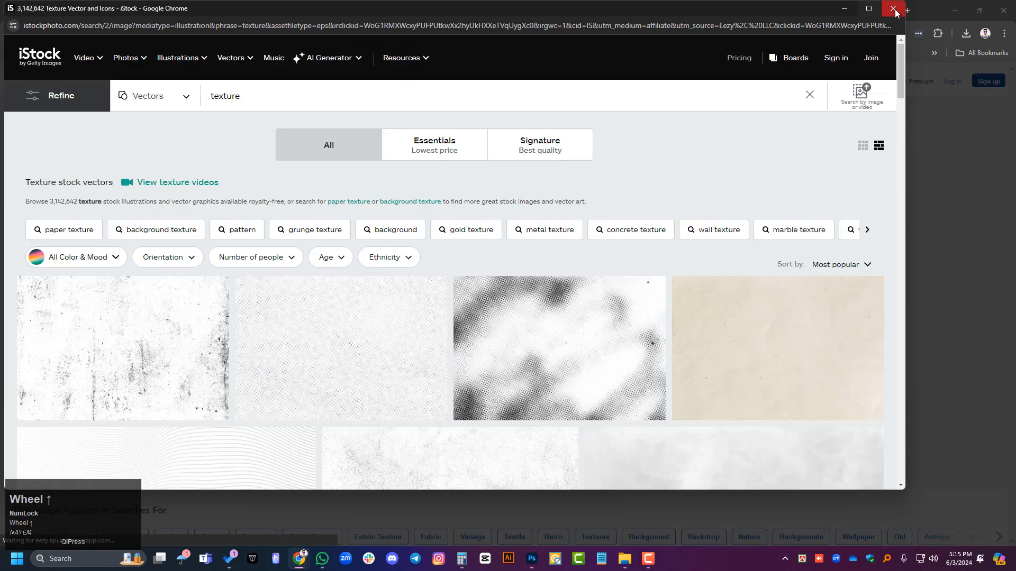
{"action": "left_click", "coordinate": [893, 8]}
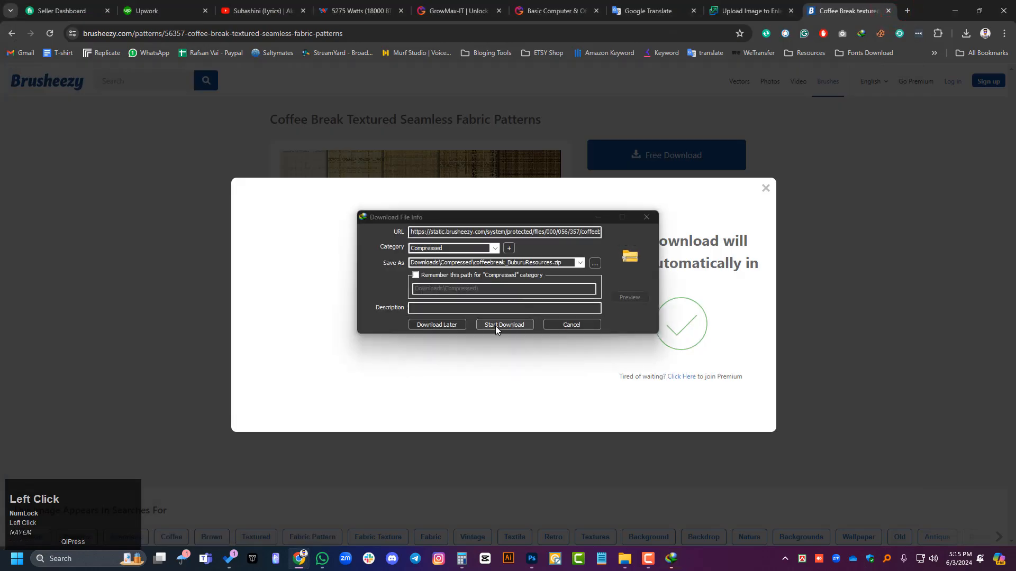
{"action": "left_click", "coordinate": [495, 324]}
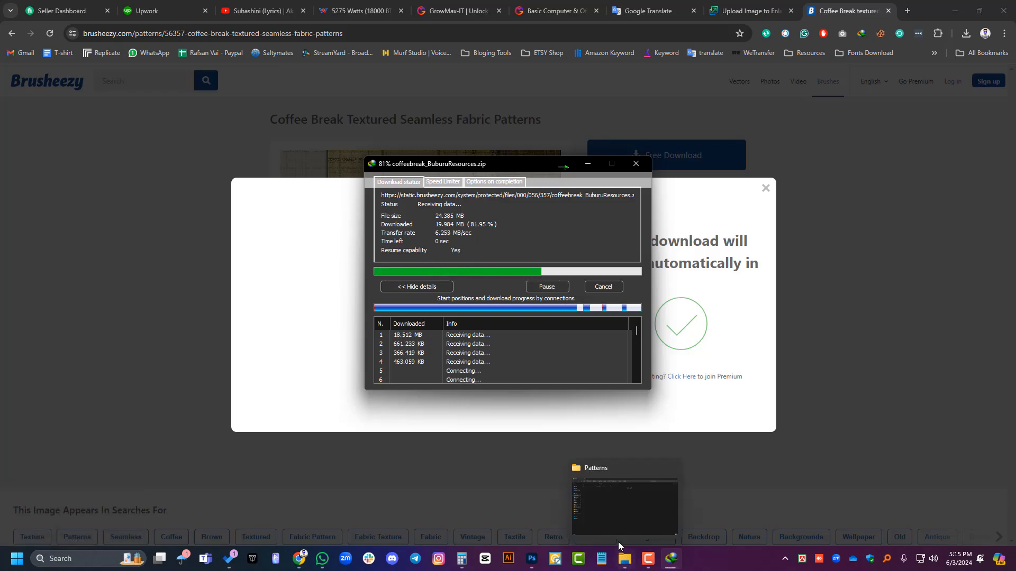
Step: Switch to File Explorer and extract the coffeebreak_BuburuResources zip from Downloads\Compressed into its default folder
{"action": "left_click", "coordinate": [619, 553]}
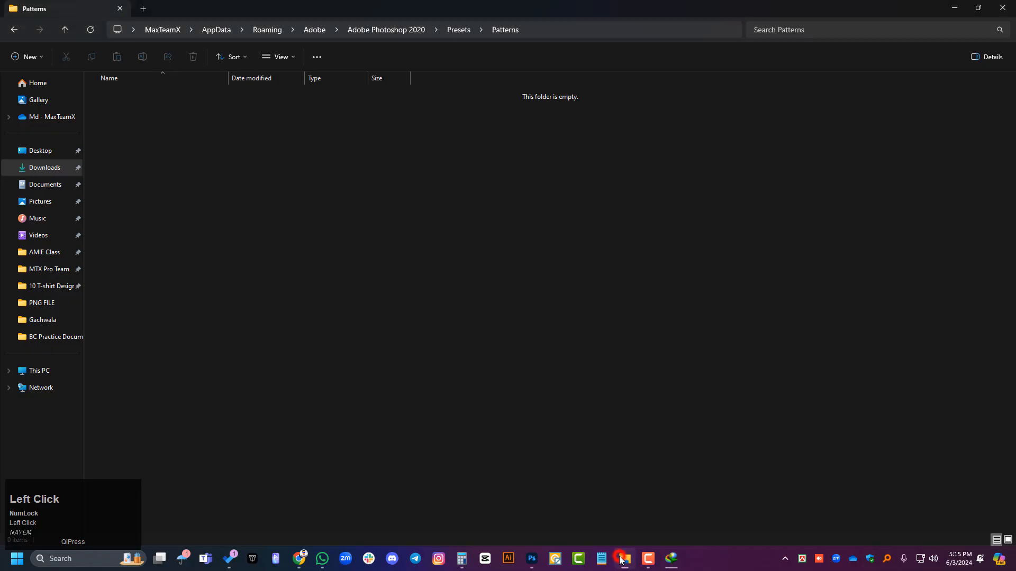
{"action": "left_click", "coordinate": [35, 170]}
{"action": "double_click", "coordinate": [125, 116]}
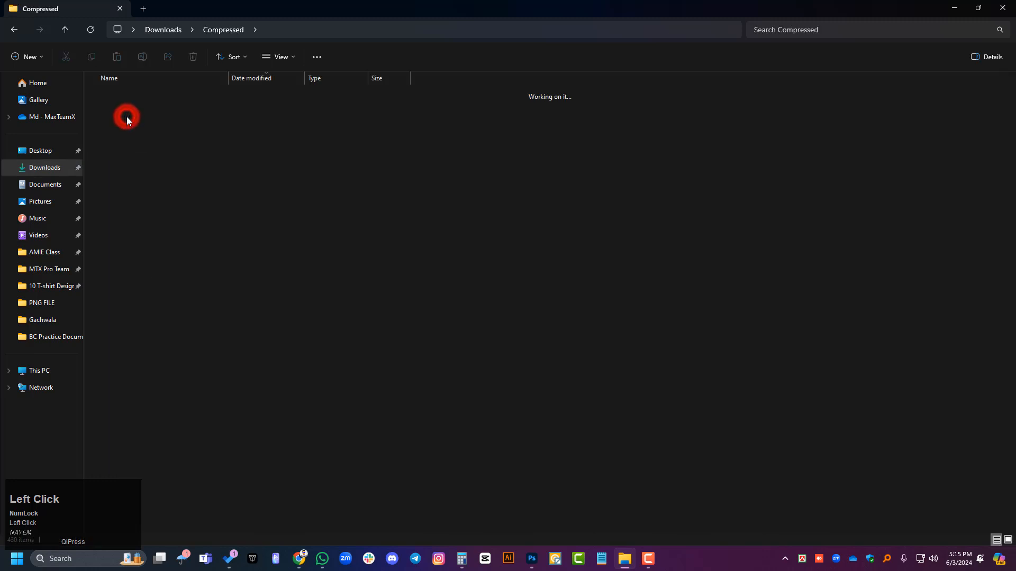
{"action": "right_click", "coordinate": [126, 109]}
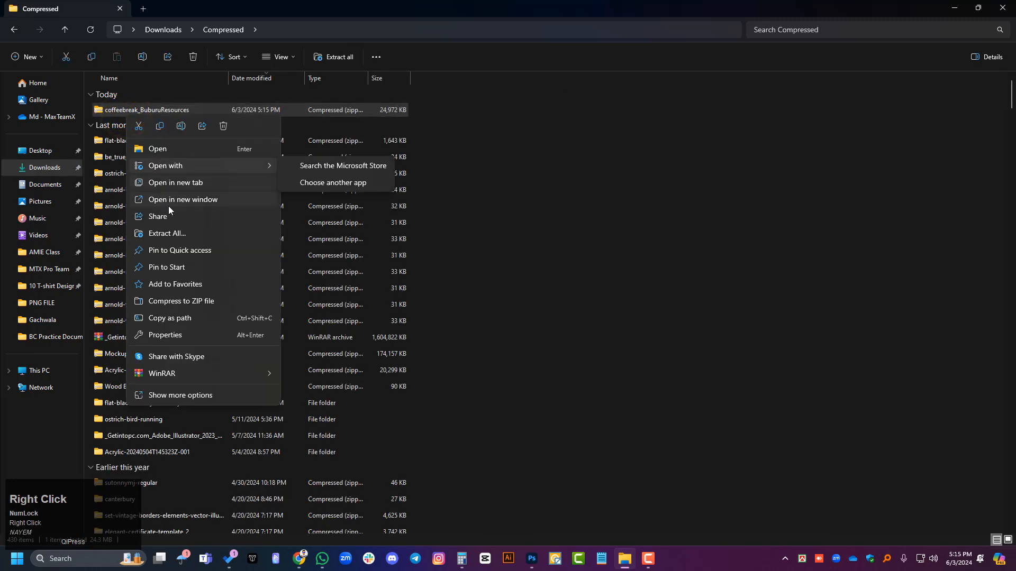
{"action": "left_click", "coordinate": [168, 233]}
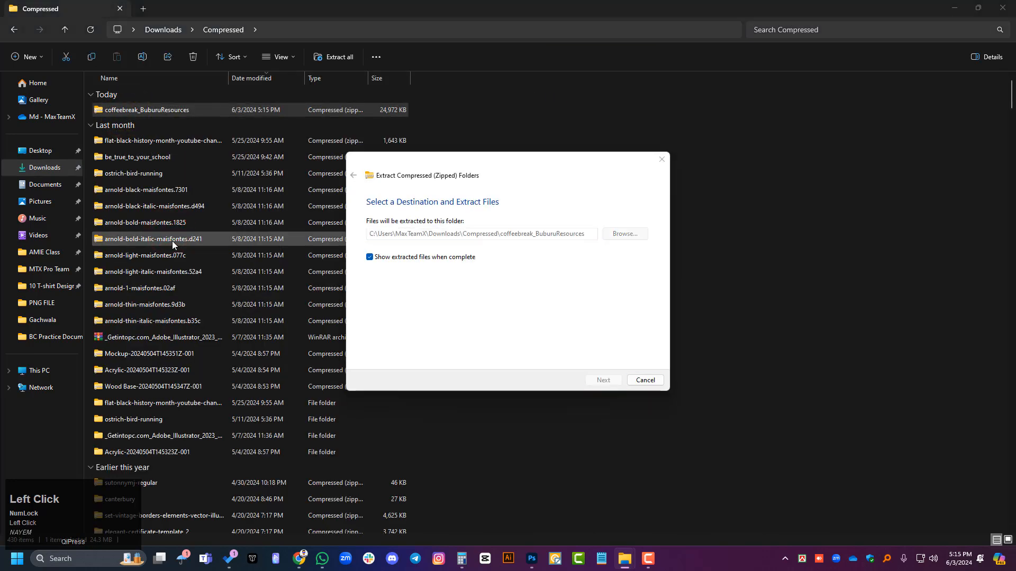
{"action": "key", "text": "Return"}
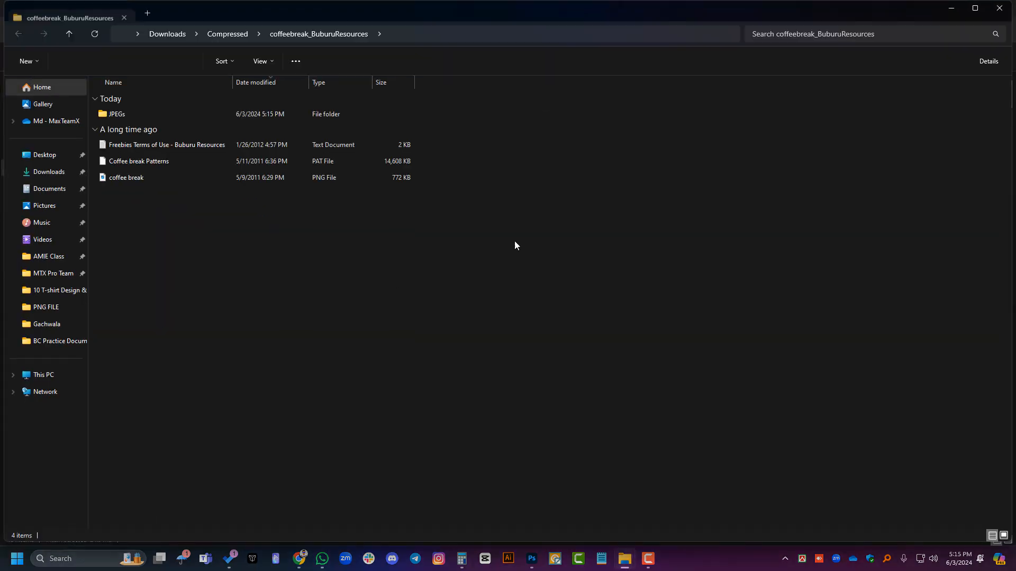
Step: Open the extracted JPEGs folder, display its files as thumbnails, and copy all the pattern images
{"action": "double_click", "coordinate": [116, 114]}
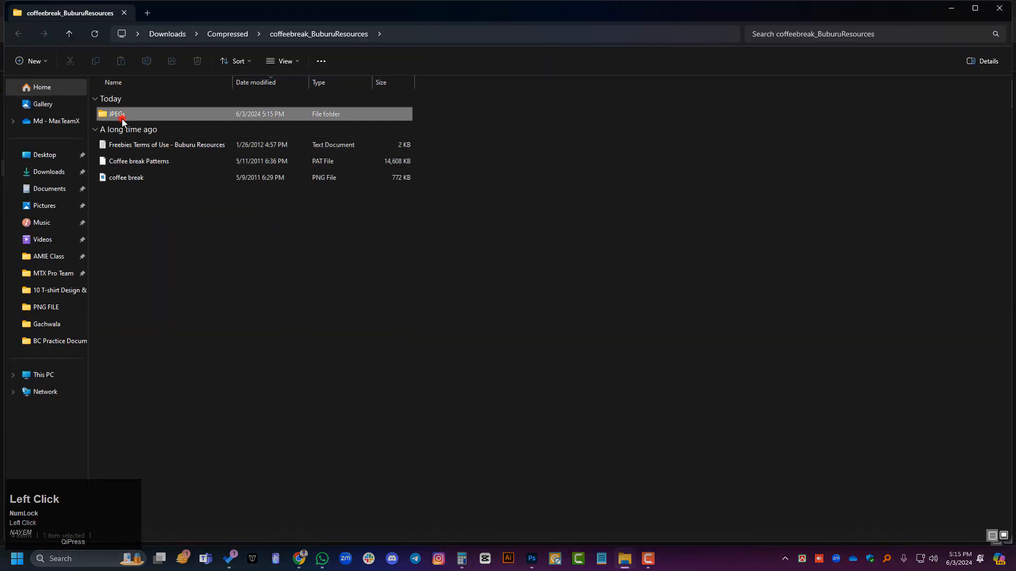
{"action": "right_click", "coordinate": [230, 238]}
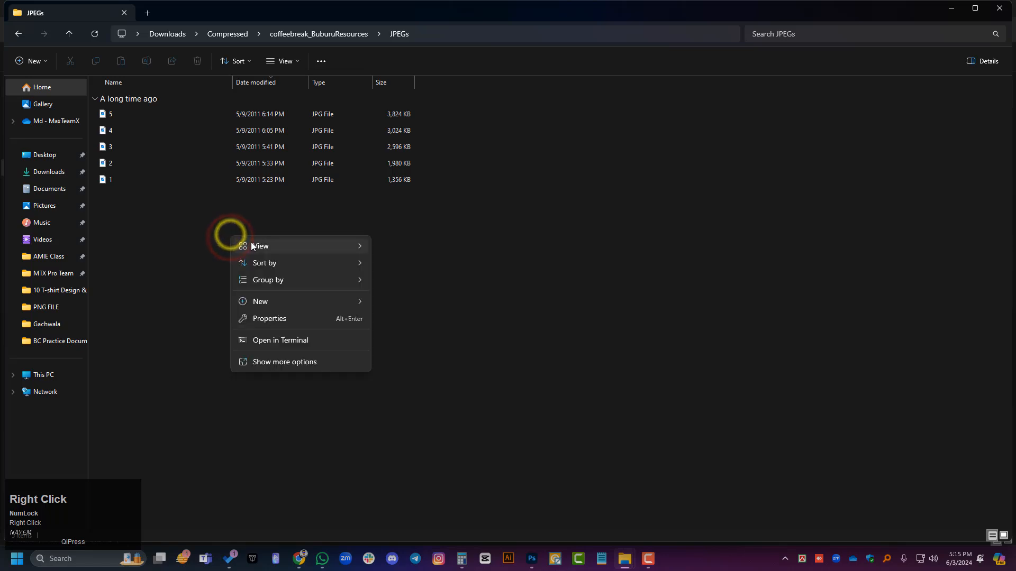
{"action": "mouse_move", "coordinate": [251, 245]}
{"action": "left_click", "coordinate": [409, 261]}
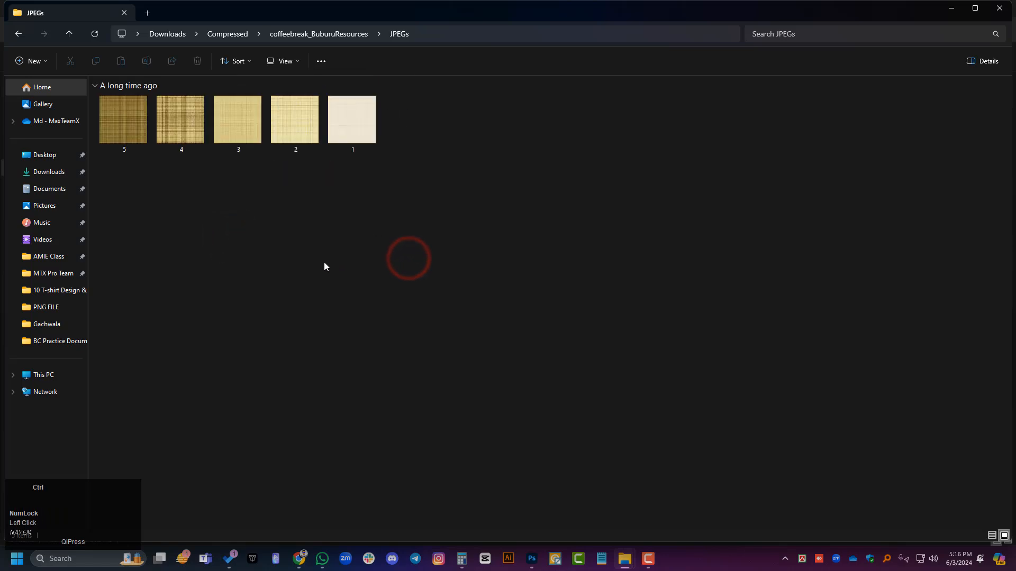
{"action": "key", "text": "ctrl+a"}
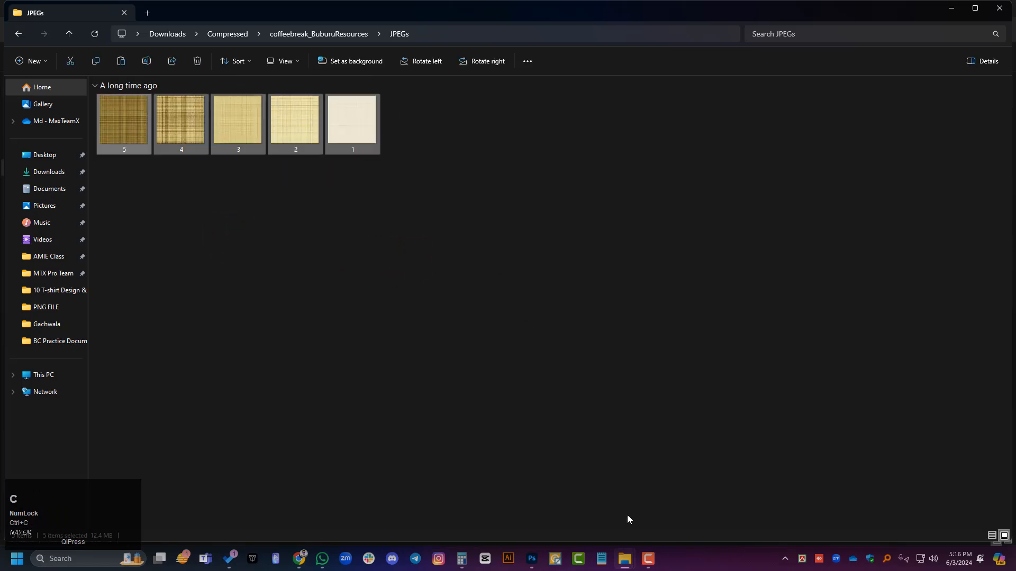
Step: Take the Compressed folder window to Adobe Photoshop 2020\Presets\Patterns using the path saved in the clipboard history
{"action": "mouse_move", "coordinate": [626, 562]}
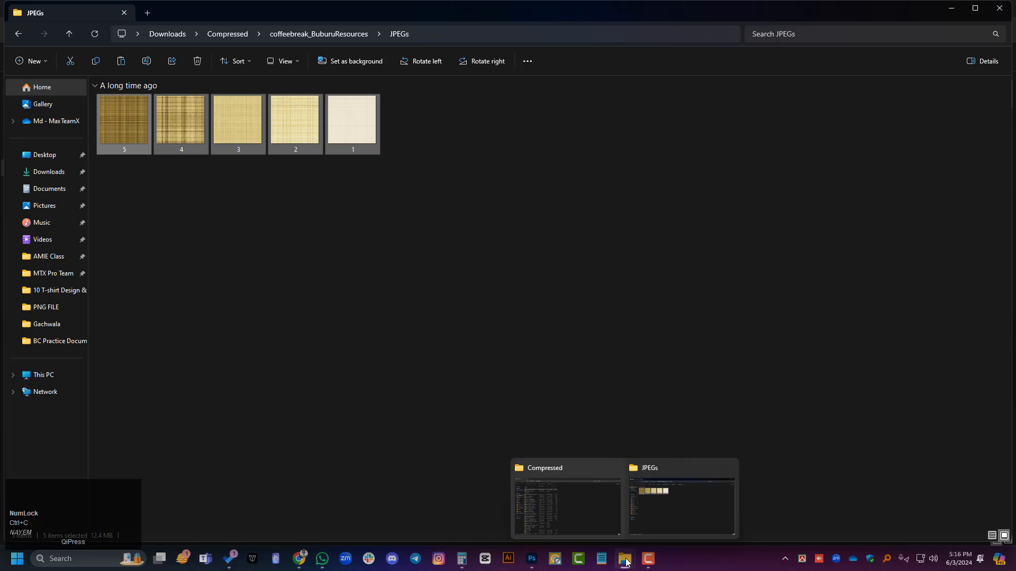
{"action": "left_click", "coordinate": [574, 487]}
{"action": "left_click", "coordinate": [456, 29]}
{"action": "key", "text": "super+v"}
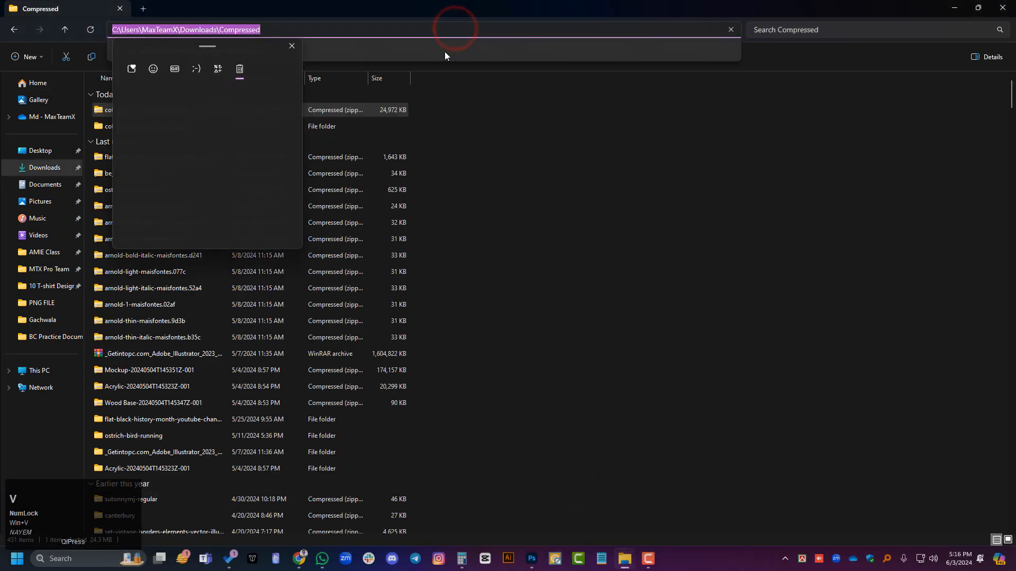
{"action": "left_click", "coordinate": [192, 123]}
{"action": "key", "text": "Return"}
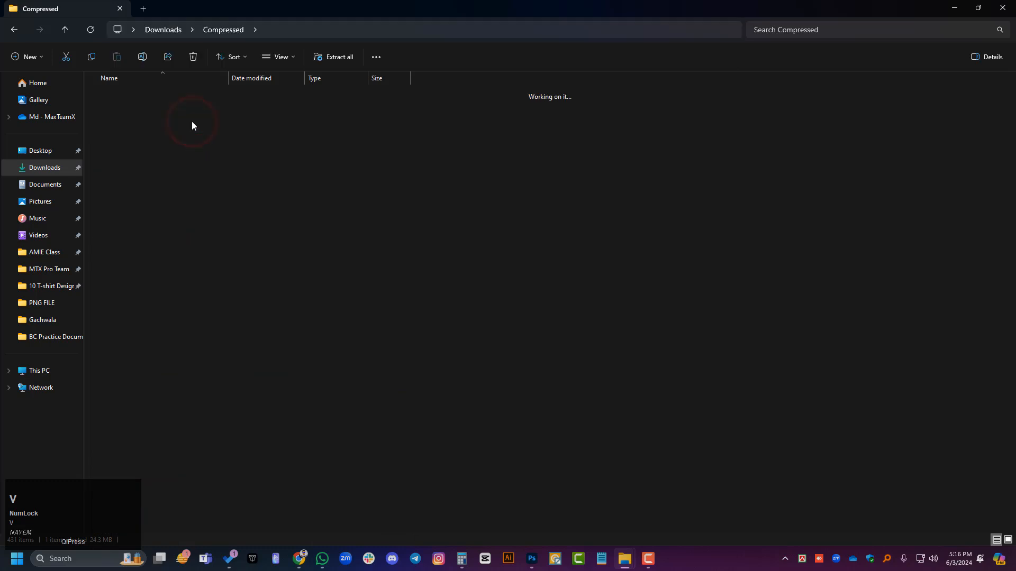
{"action": "key", "text": "super+v"}
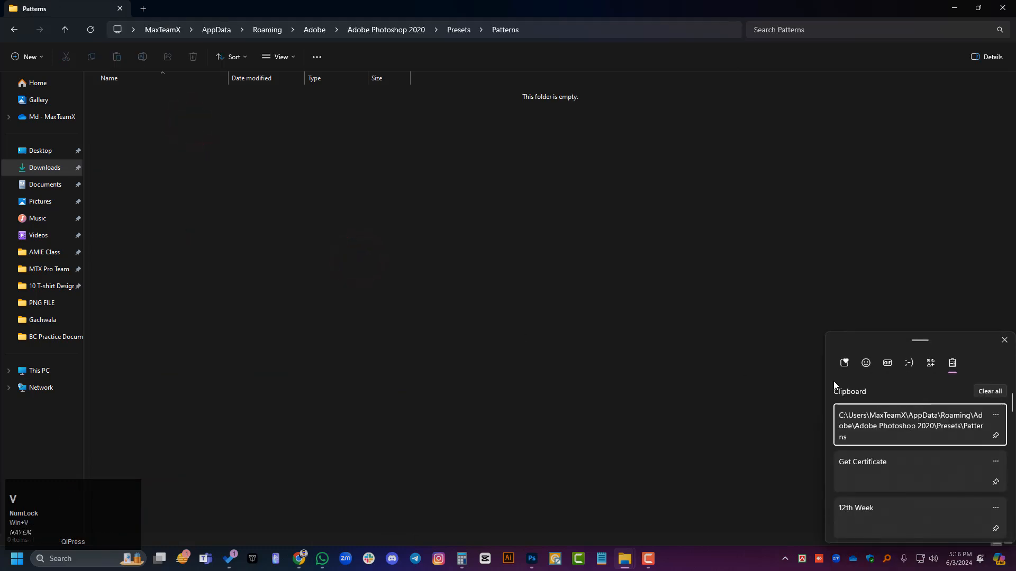
{"action": "left_click", "coordinate": [642, 289]}
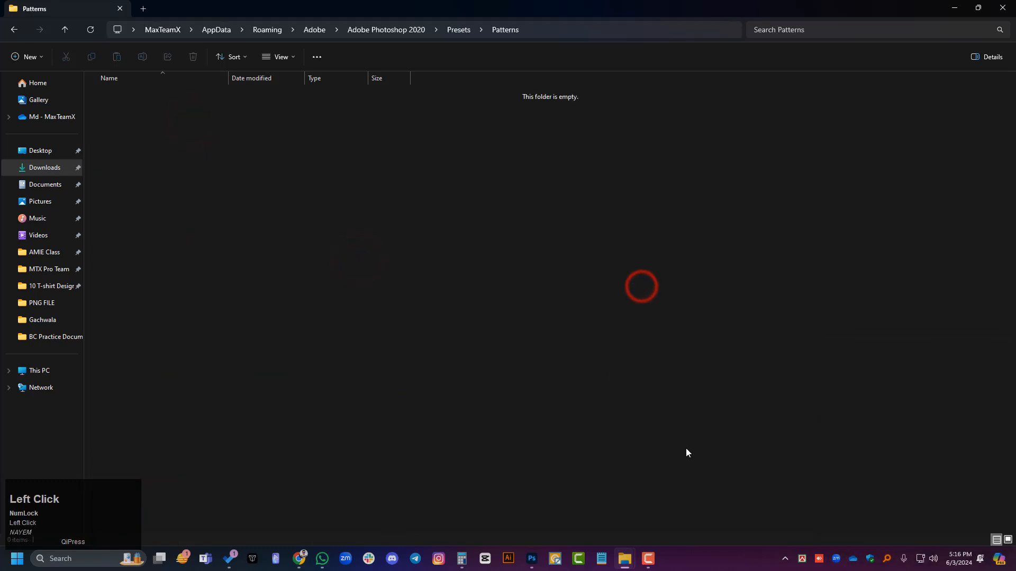
Step: Copy the five JPG pattern images from the JPEGs folder again and paste them into the Patterns presets folder
{"action": "mouse_move", "coordinate": [630, 559]}
{"action": "left_click", "coordinate": [656, 500]}
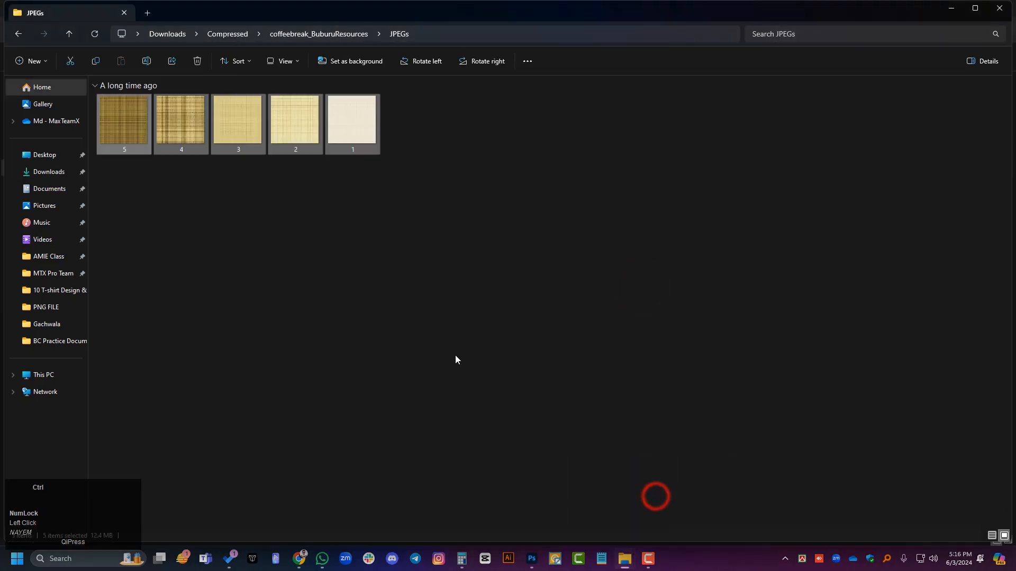
{"action": "mouse_move", "coordinate": [625, 559]}
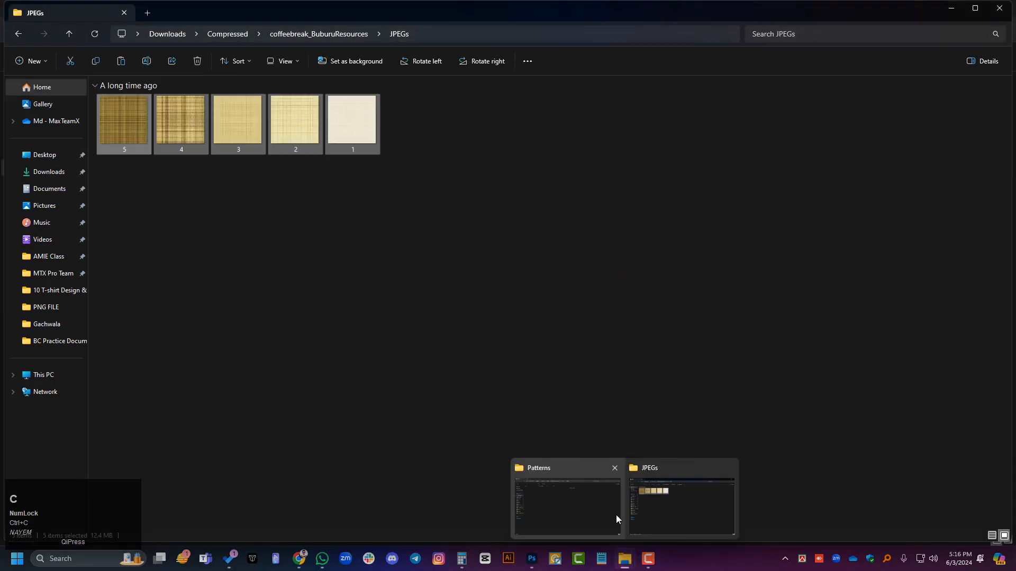
{"action": "left_click", "coordinate": [574, 501]}
{"action": "key", "text": "ctrl+v"}
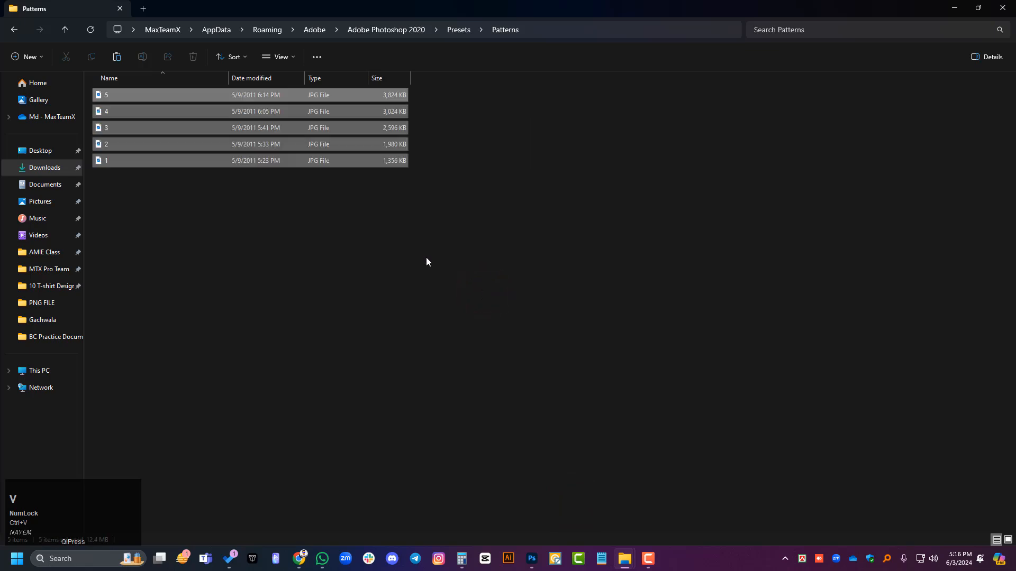
{"action": "left_click", "coordinate": [427, 257]}
Step: Switch to Photoshop, open Import Patterns from the Pattern Stamp's pattern picker, and check which file types can be loaded
{"action": "left_click", "coordinate": [532, 559]}
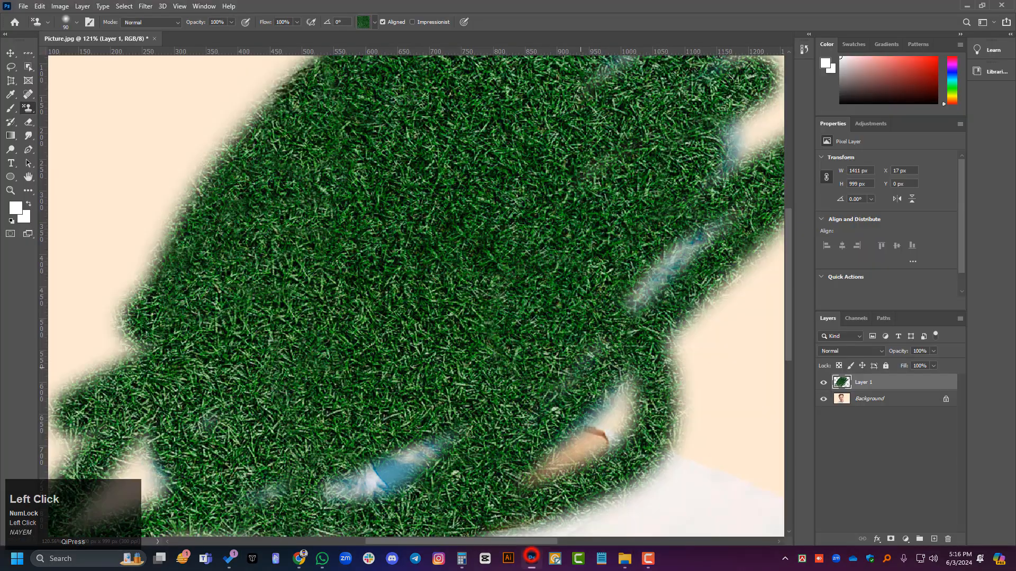
{"action": "left_click", "coordinate": [374, 23]}
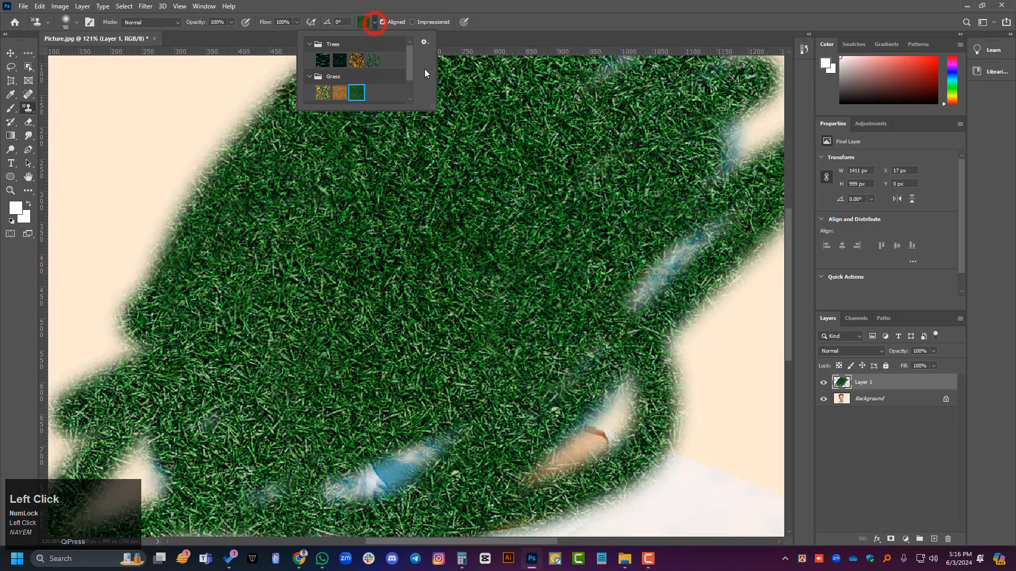
{"action": "left_click", "coordinate": [424, 42]}
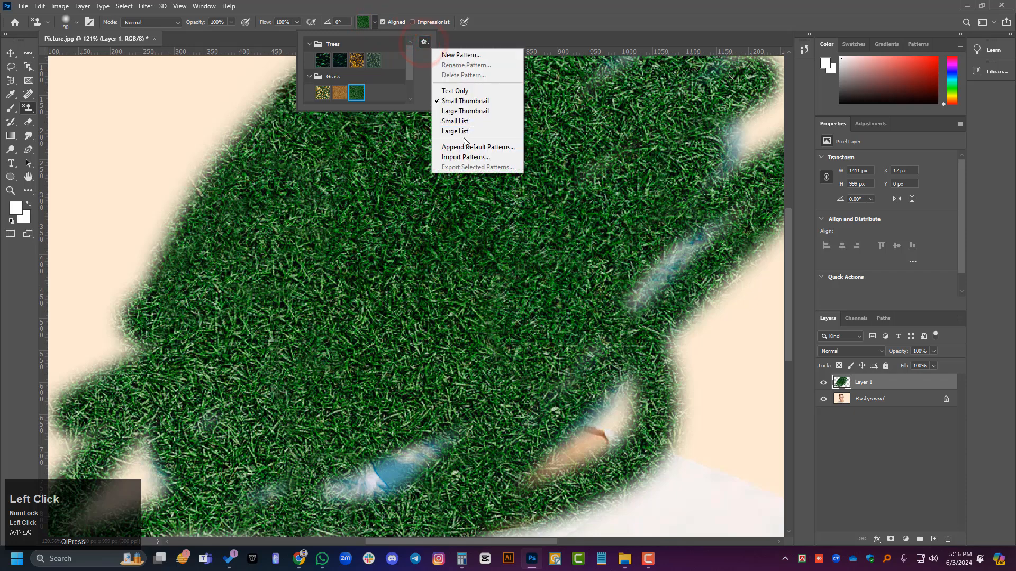
{"action": "left_click", "coordinate": [459, 157]}
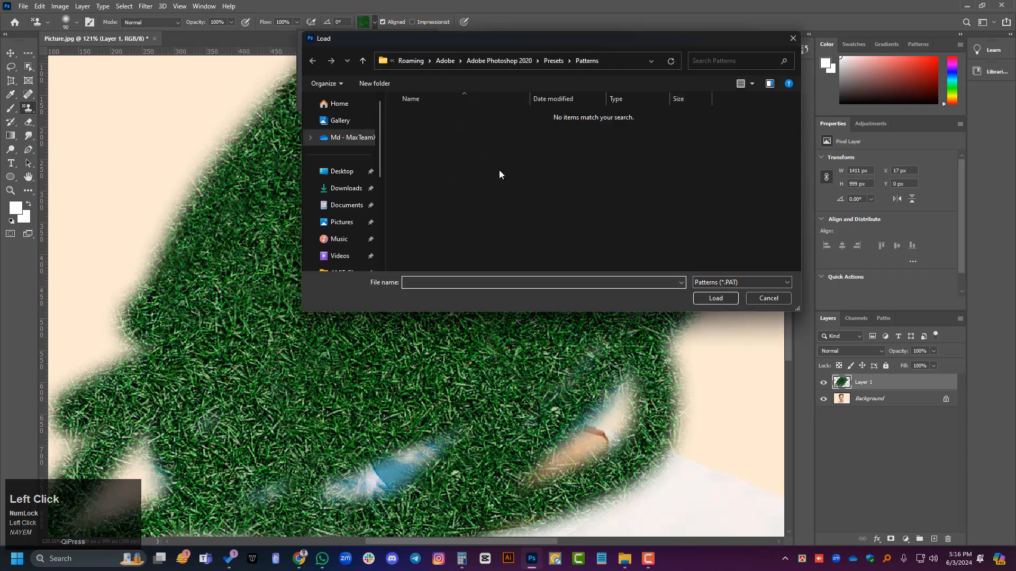
{"action": "left_click", "coordinate": [747, 283]}
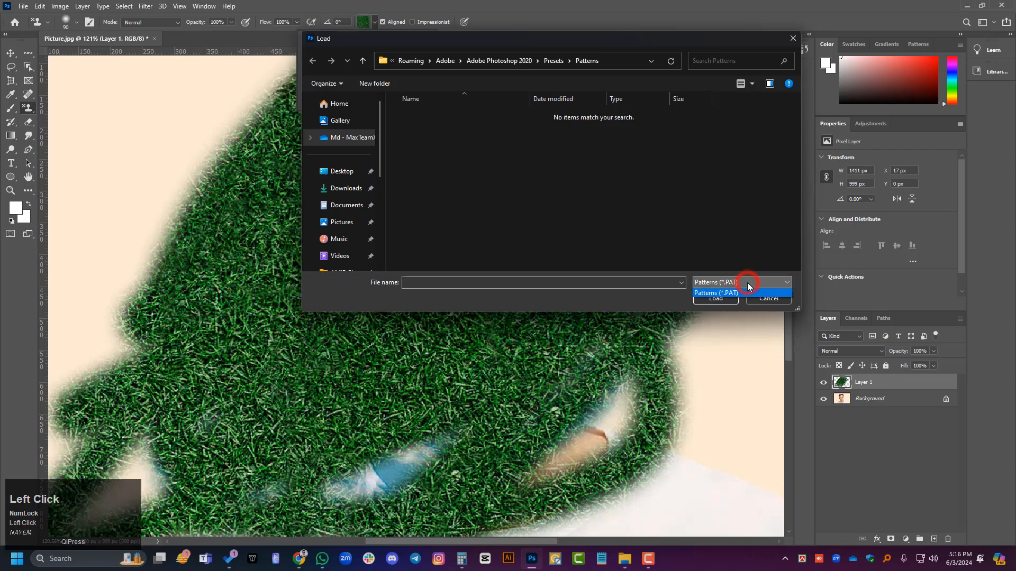
{"action": "left_click", "coordinate": [745, 282]}
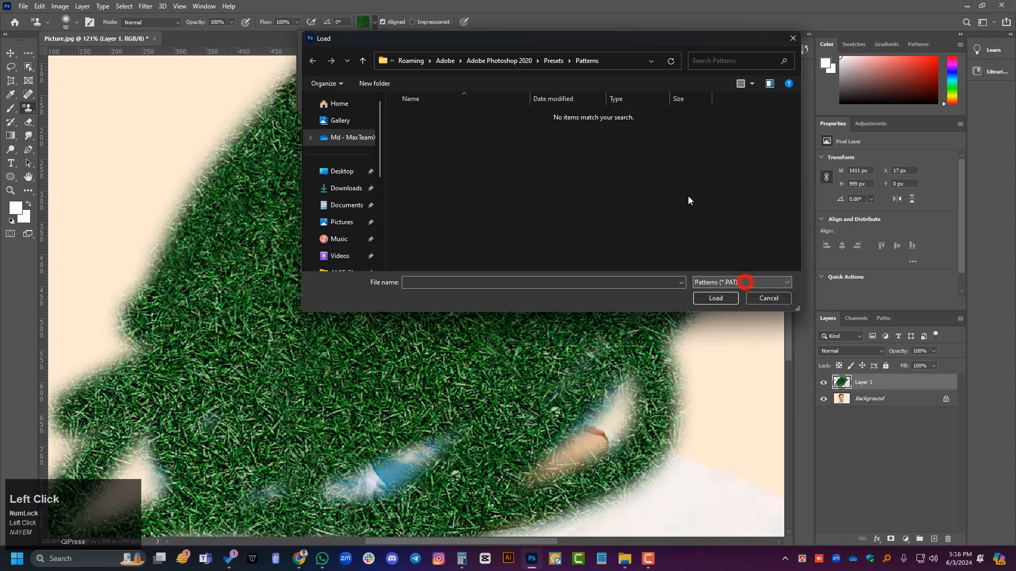
Step: Reopen the Patterns folder through its parent Presets folder in the import dialog, and cancel without loading anything
{"action": "left_click", "coordinate": [554, 61]}
{"action": "double_click", "coordinate": [434, 260]}
{"action": "left_click", "coordinate": [585, 193]}
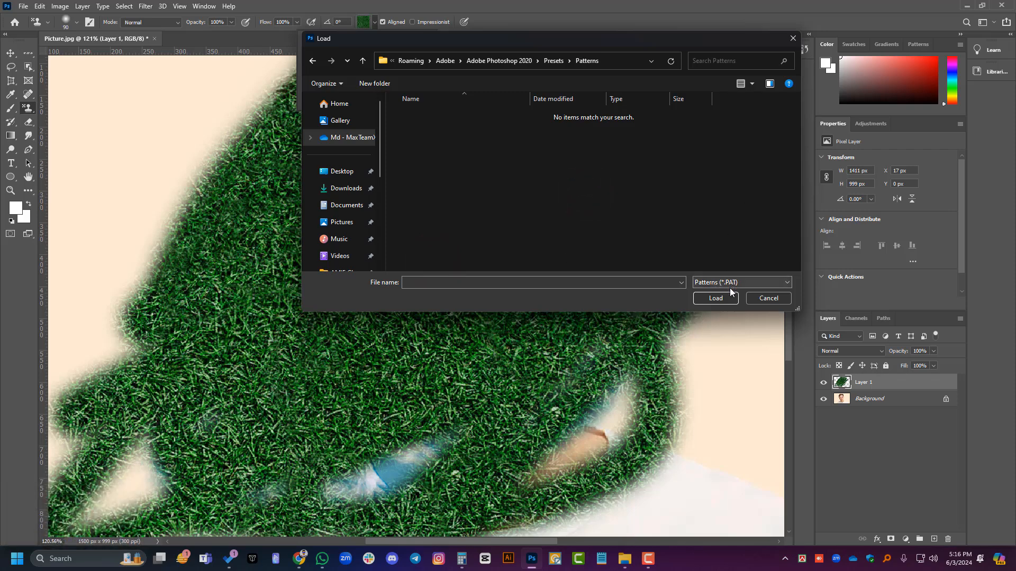
{"action": "left_click", "coordinate": [757, 298]}
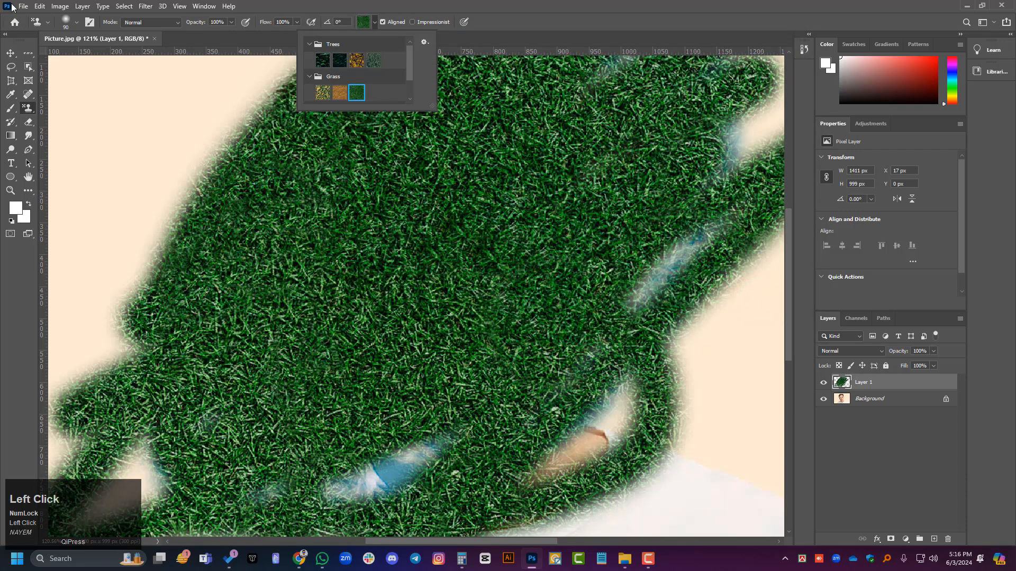
Step: Create a new 1000 x 1000 px document at 300 ppi with transparent background from the recent presets
{"action": "left_click", "coordinate": [21, 7]}
{"action": "left_click", "coordinate": [27, 18]}
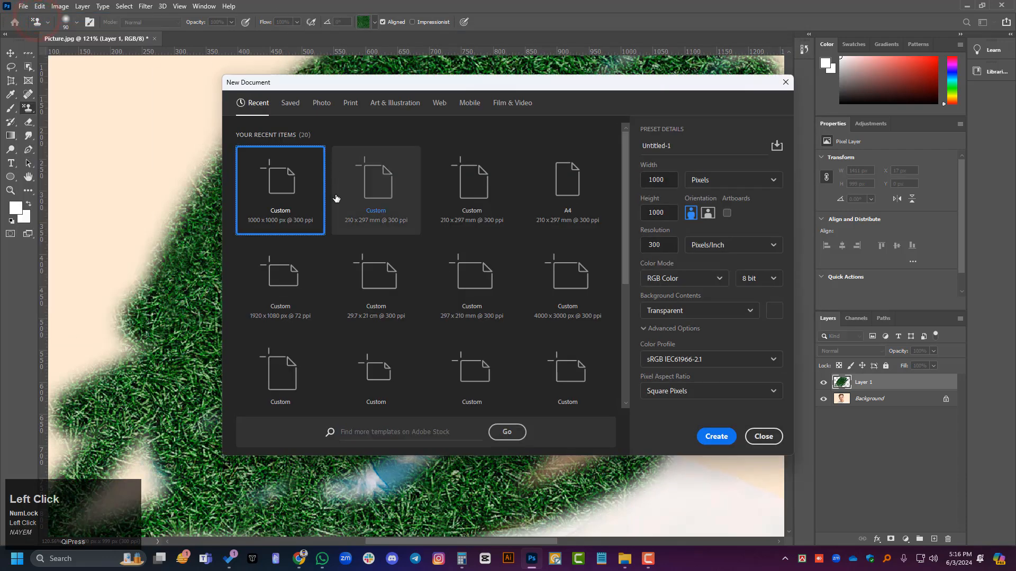
{"action": "left_click", "coordinate": [286, 178]}
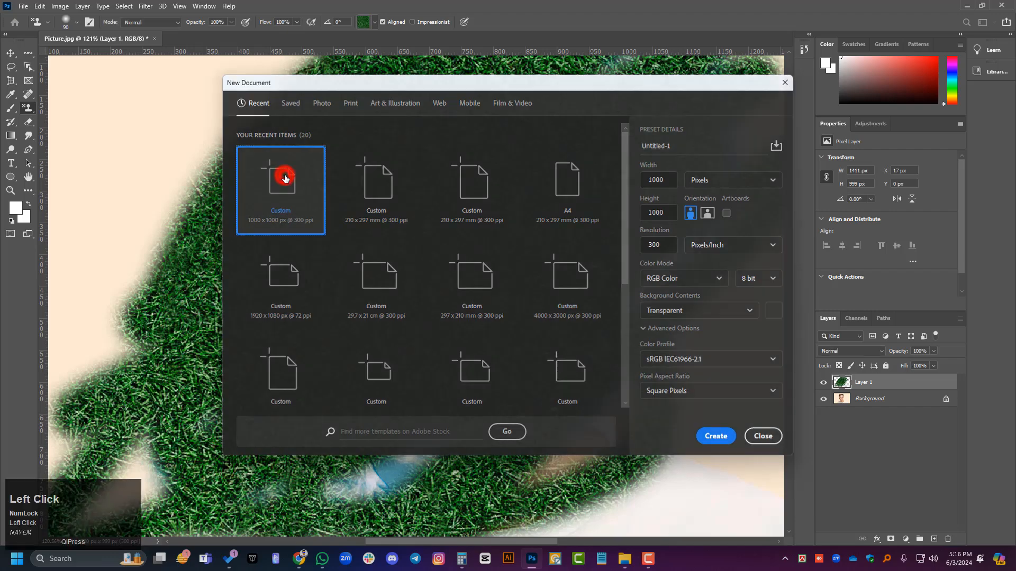
{"action": "left_click", "coordinate": [286, 178]}
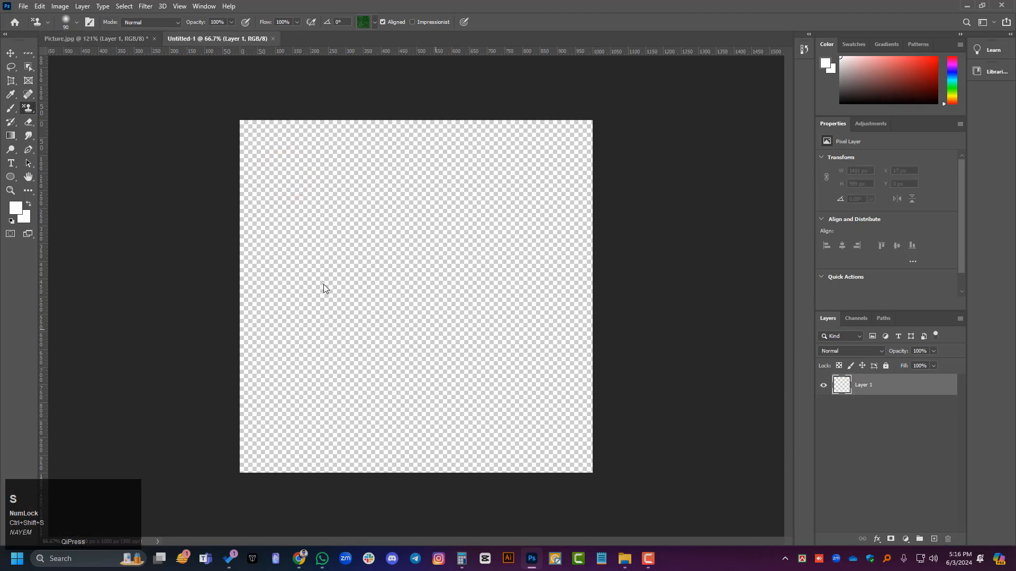
Step: Check the available file formats for saving the new document, and close the Save As dialog without saving
{"action": "left_click", "coordinate": [316, 245]}
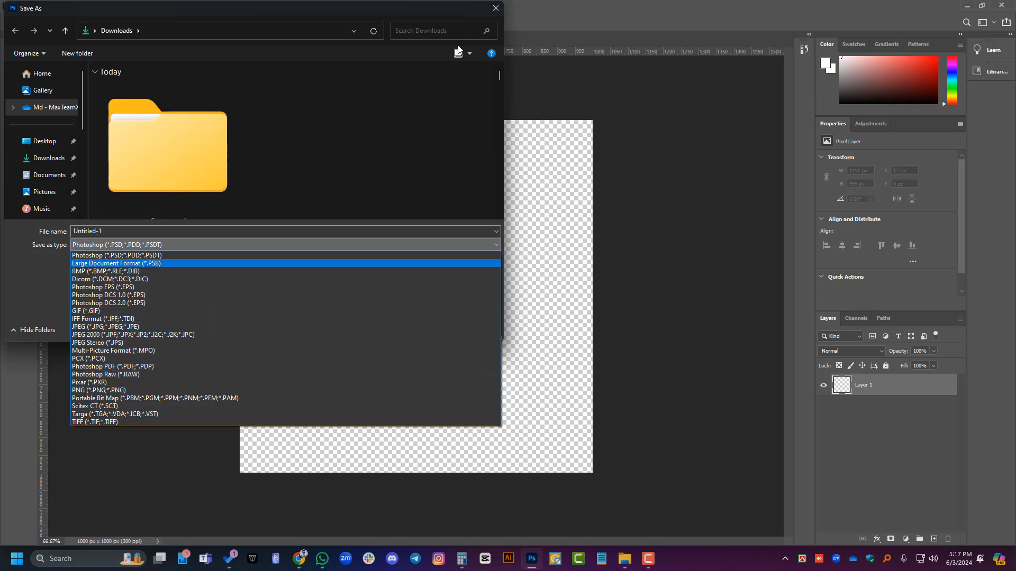
{"action": "left_click", "coordinate": [493, 8]}
{"action": "left_click", "coordinate": [496, 8]}
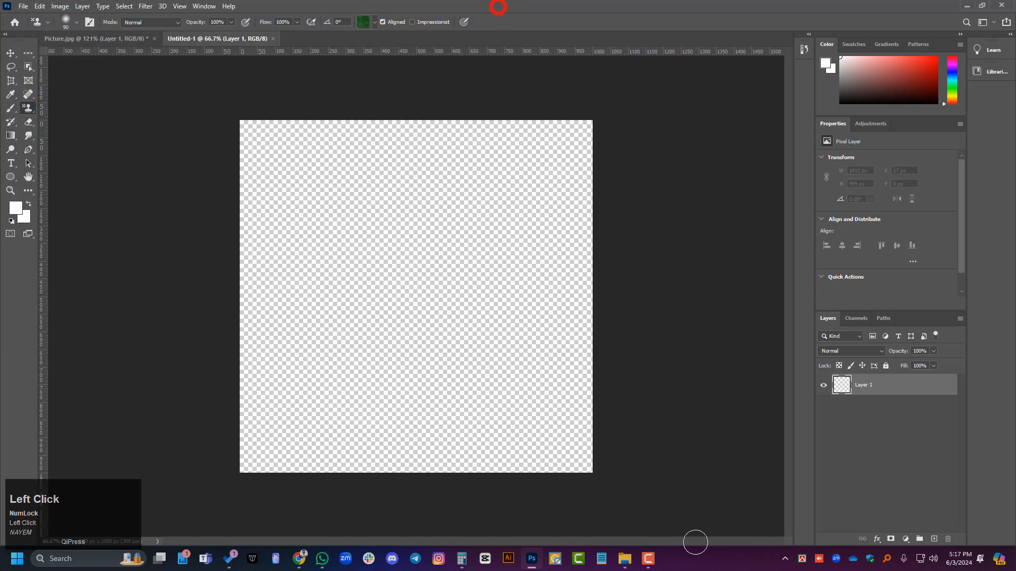
Step: Switch to File Explorer, reopen Photoshop's Patterns presets folder through its parent Presets folder, and delete all files in it
{"action": "mouse_move", "coordinate": [633, 561]}
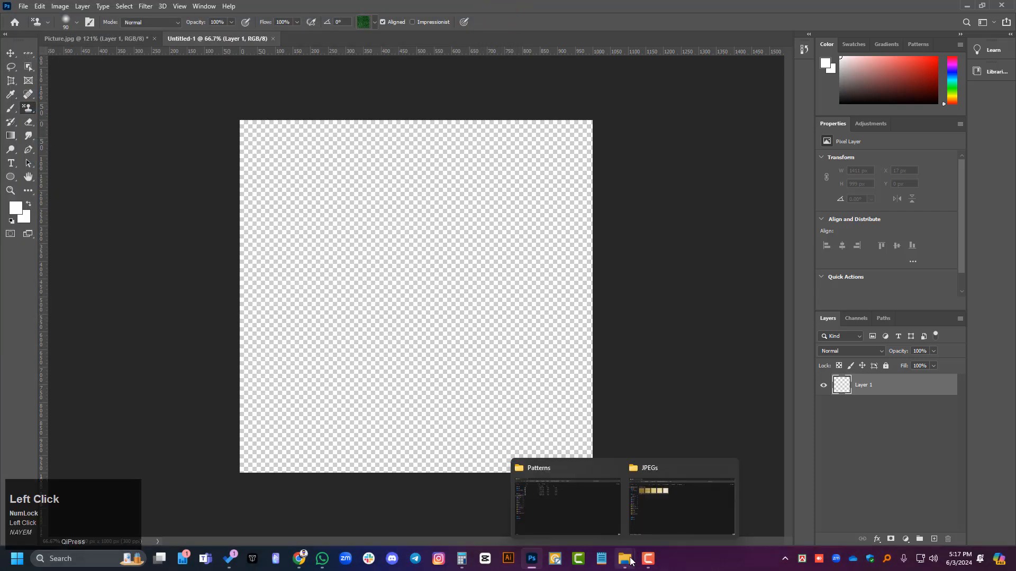
{"action": "left_click", "coordinate": [576, 478]}
{"action": "left_click", "coordinate": [459, 30]}
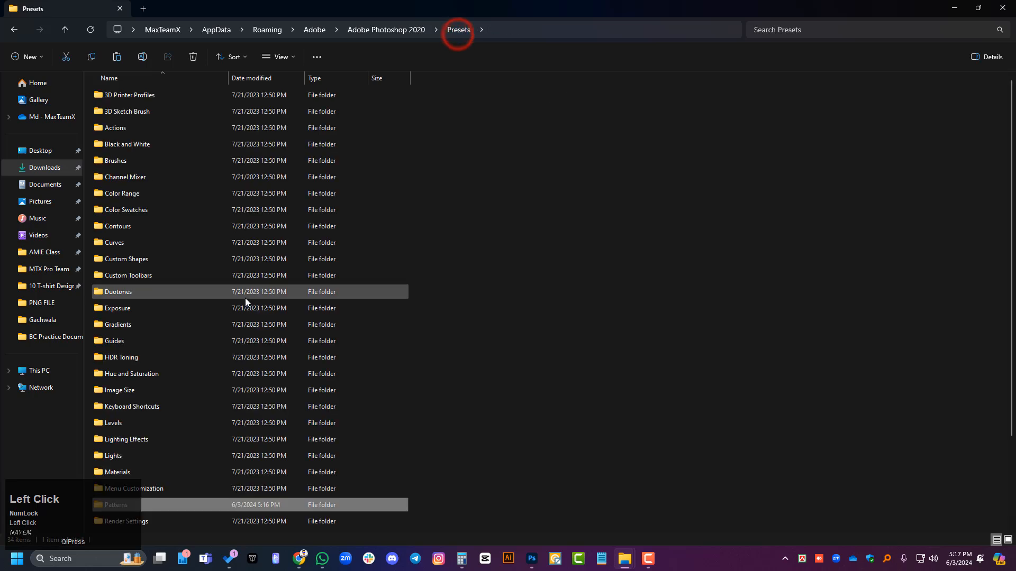
{"action": "double_click", "coordinate": [299, 506]}
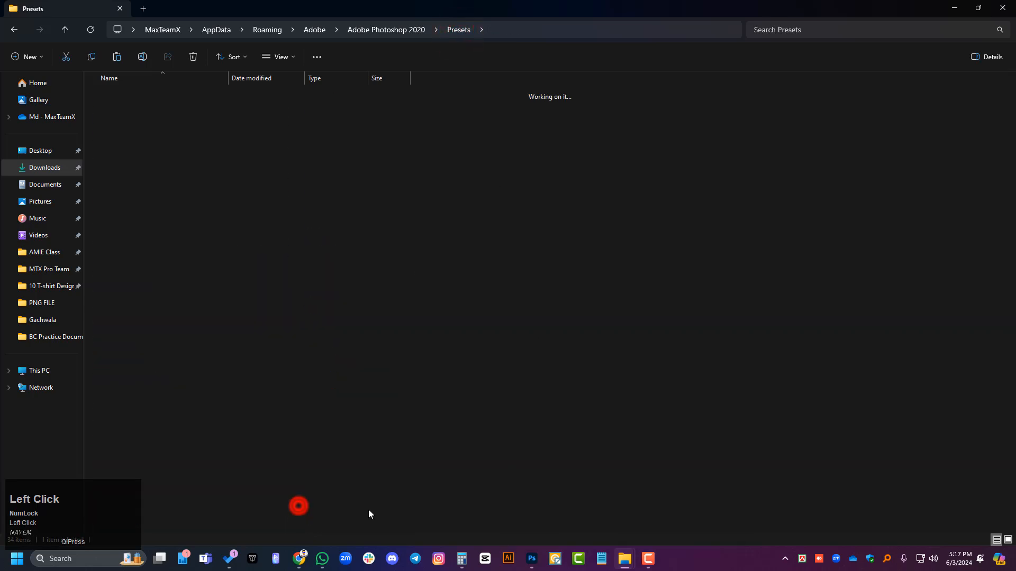
{"action": "key", "text": "ctrl+a"}
{"action": "key", "text": "Delete"}
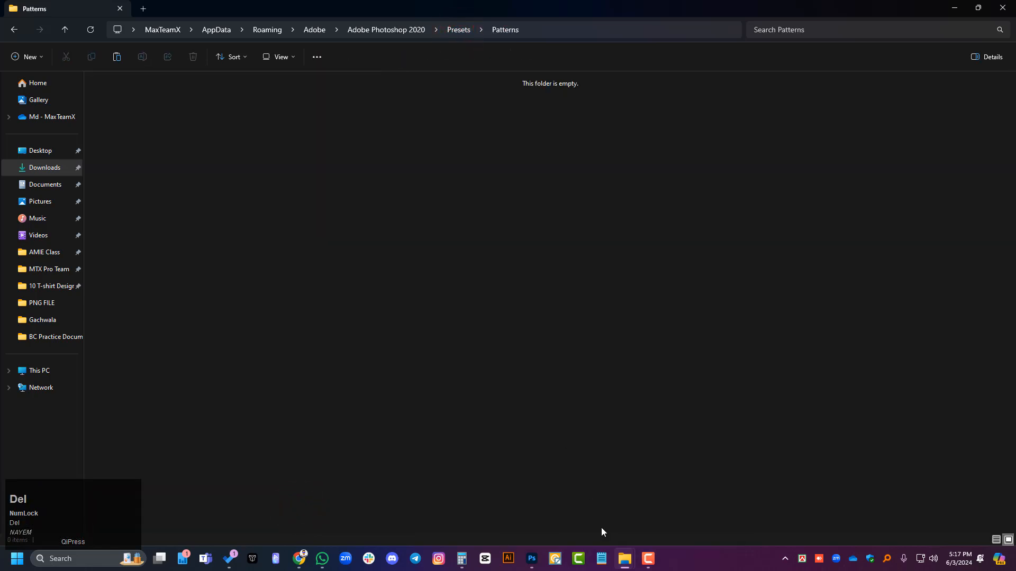
Step: Go up from the JPEGs folder to coffeebreak_BuburuResources and copy the Coffee break Patterns PAT file
{"action": "mouse_move", "coordinate": [623, 561]}
{"action": "left_click", "coordinate": [661, 464]}
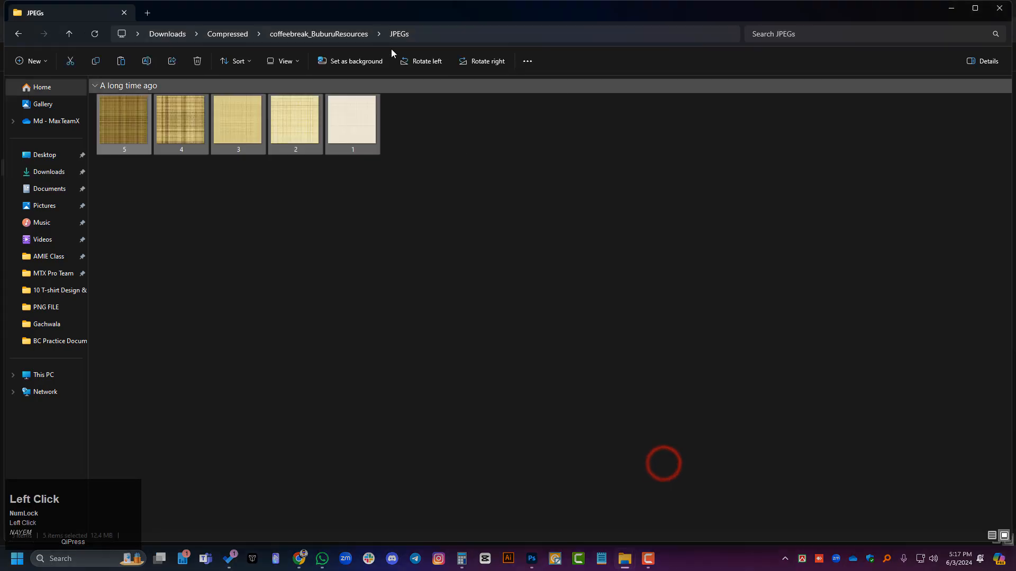
{"action": "left_click", "coordinate": [327, 26]}
{"action": "left_click", "coordinate": [594, 411]}
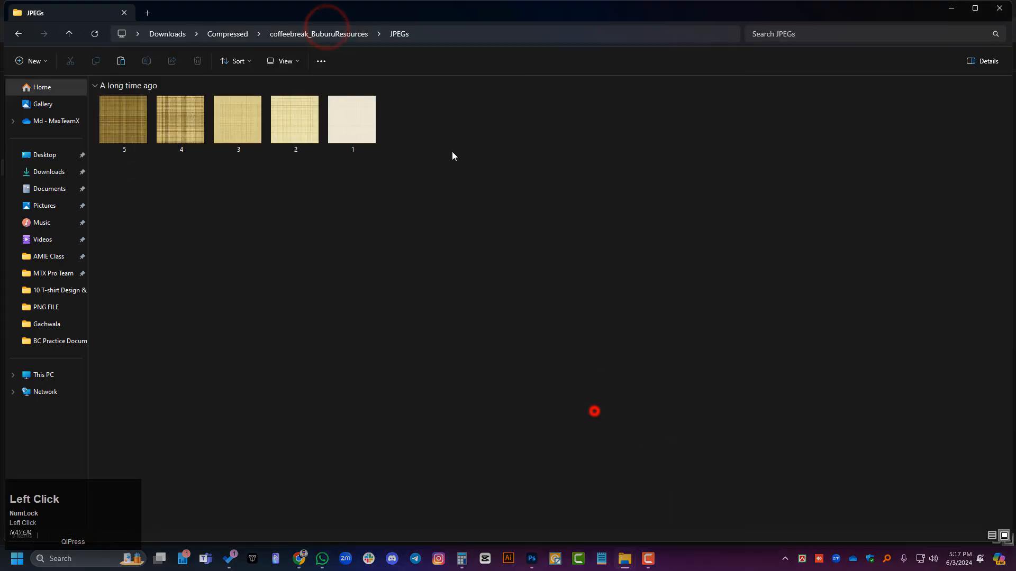
{"action": "left_click", "coordinate": [345, 34]}
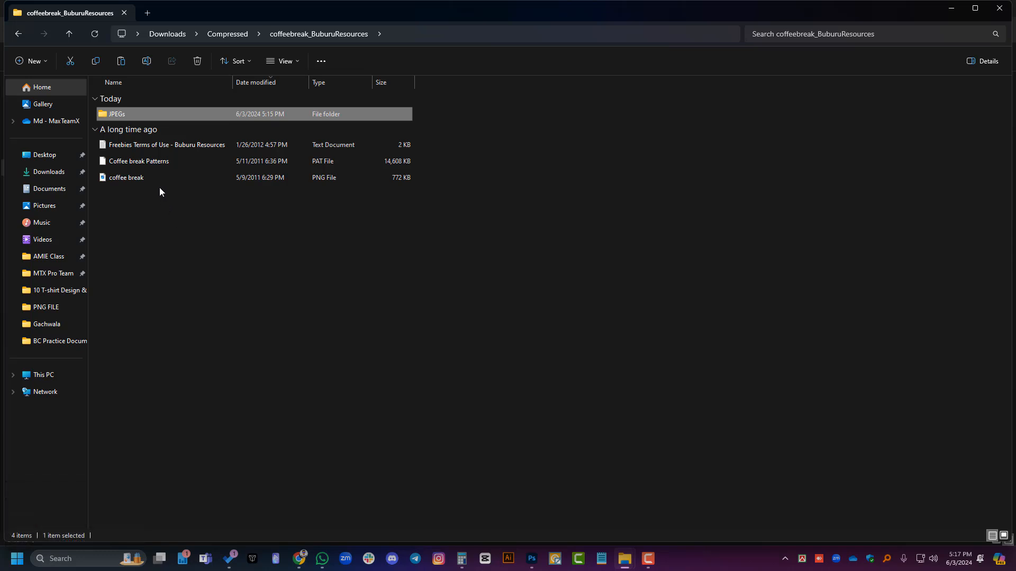
{"action": "left_click", "coordinate": [321, 168]}
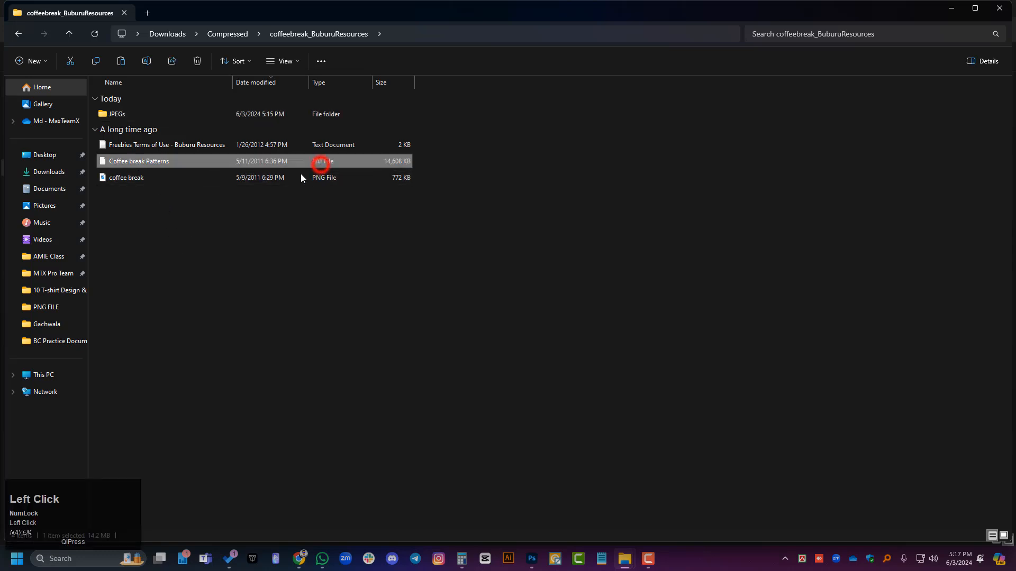
{"action": "left_click", "coordinate": [222, 221]}
{"action": "left_click_drag", "start_coordinate": [174, 163], "coordinate": [321, 165]}
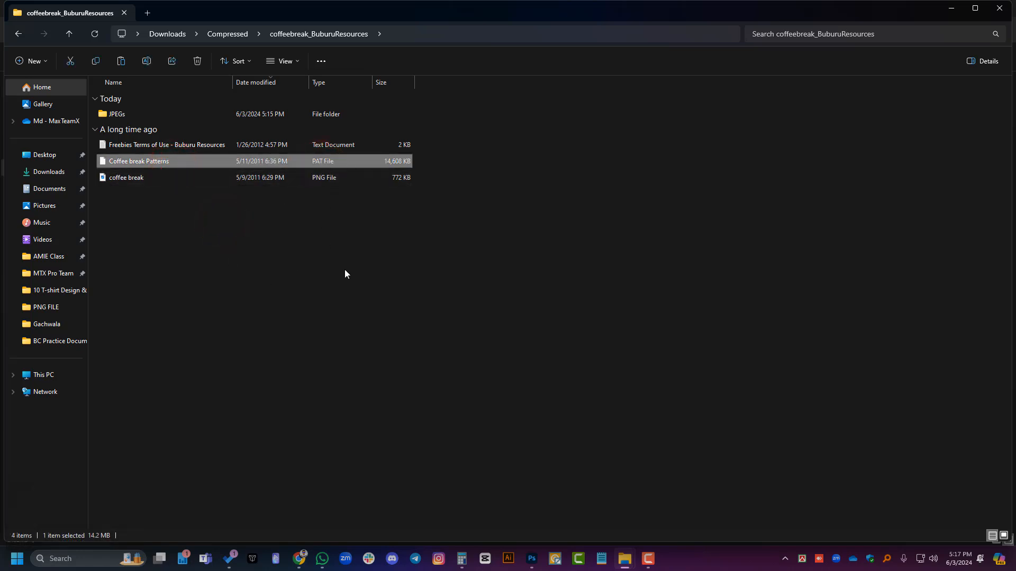
Step: Paste the Coffee break Patterns file into the Patterns folder of Photoshop's presets
{"action": "left_click", "coordinate": [625, 558]}
{"action": "left_click", "coordinate": [559, 505]}
{"action": "left_click", "coordinate": [402, 300]}
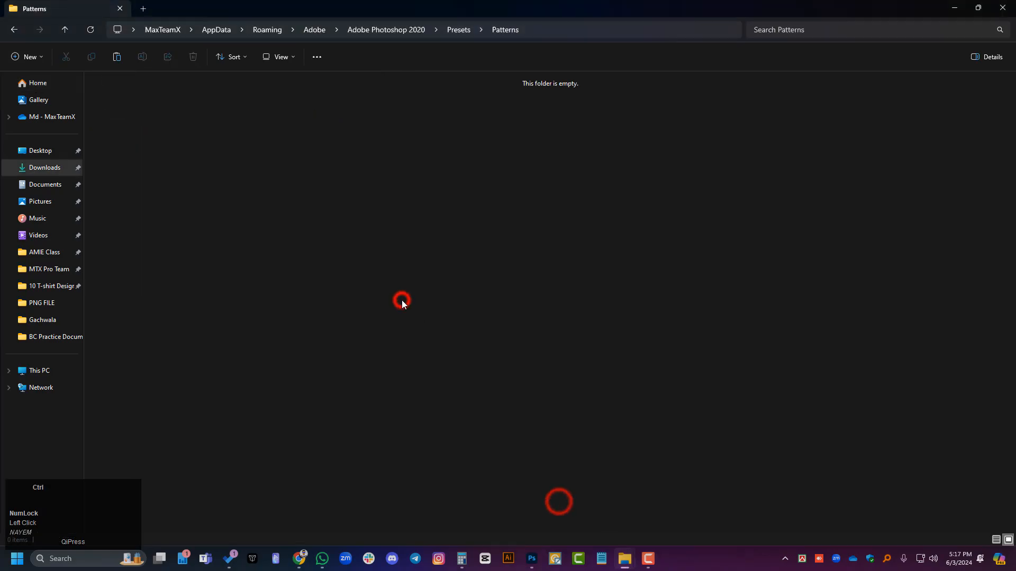
{"action": "key", "text": "ctrl+v"}
Step: Switch to Photoshop and import the Coffee break Patterns file into the Pattern Stamp's pattern picker
{"action": "left_click", "coordinate": [531, 561]}
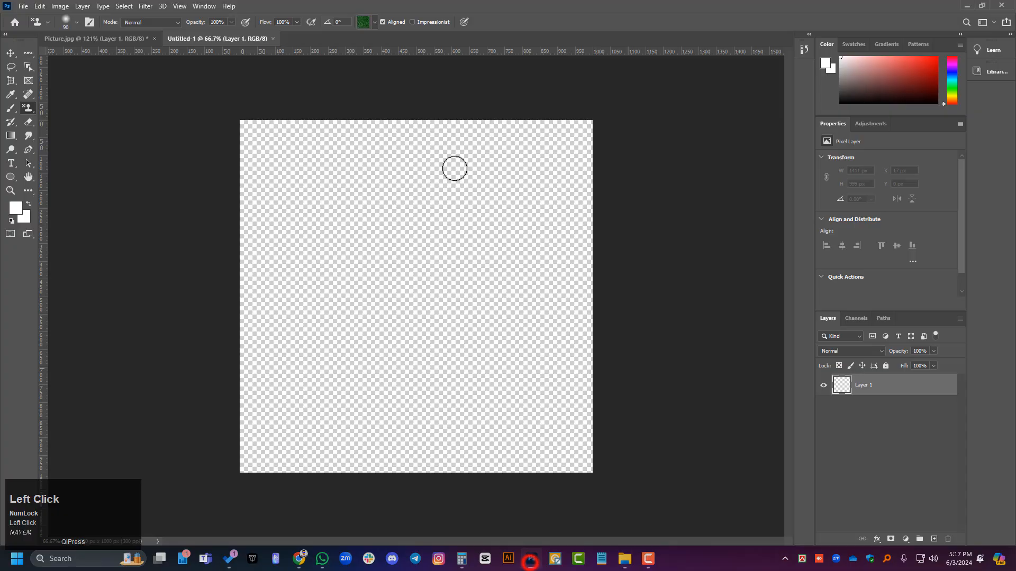
{"action": "left_click", "coordinate": [373, 22]}
{"action": "left_click", "coordinate": [424, 43]}
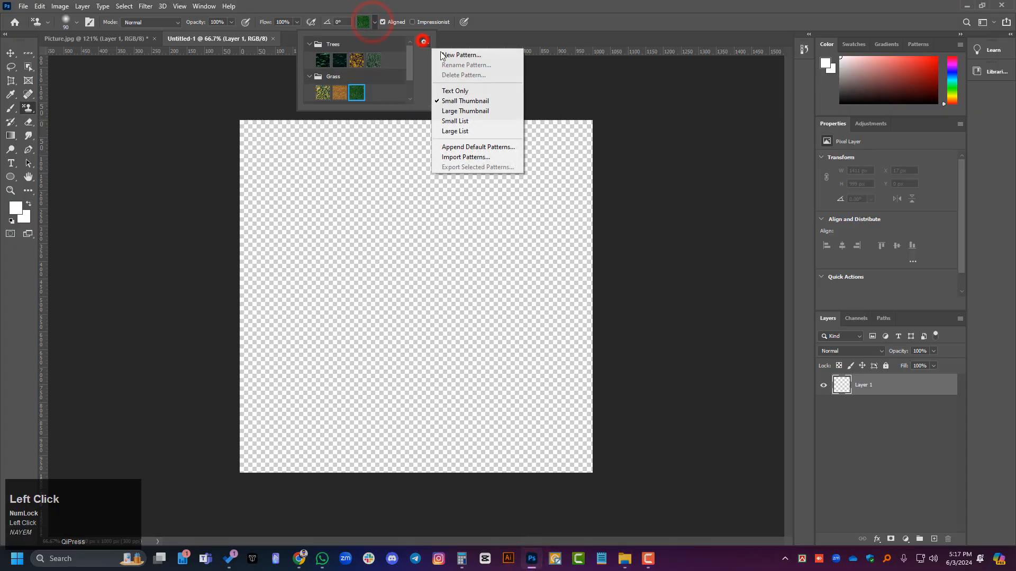
{"action": "left_click", "coordinate": [461, 156]}
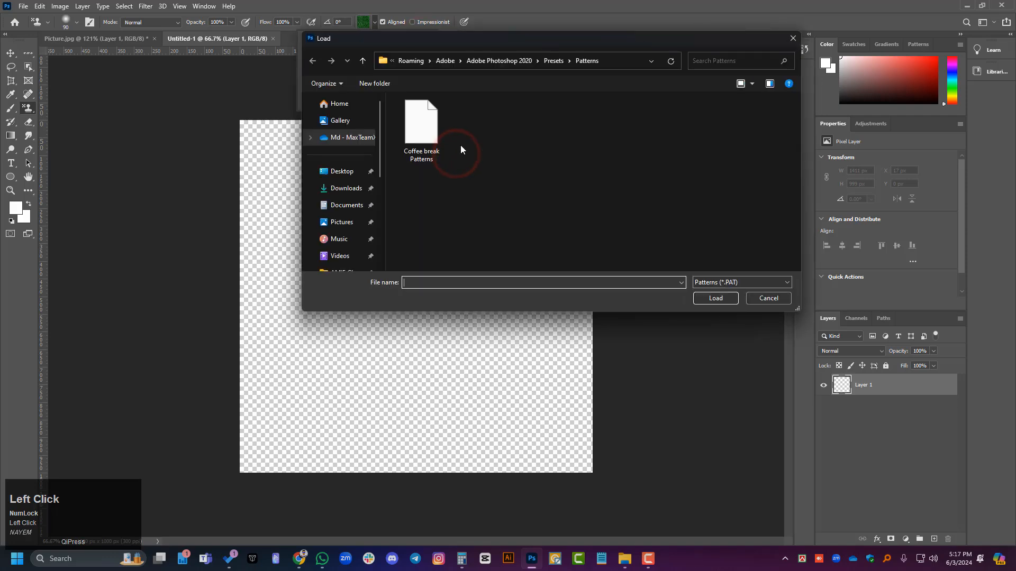
{"action": "left_click", "coordinate": [421, 127]}
{"action": "left_click", "coordinate": [709, 298]}
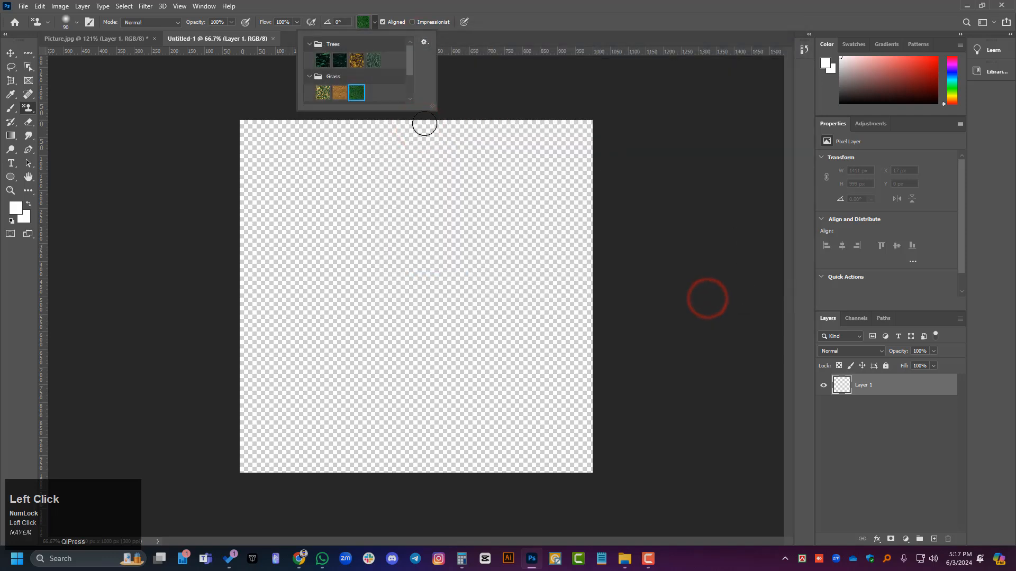
Step: Check the Coffee break Patterns group in the pattern picker, and close the Untitled-1 document to return to Picture.jpg
{"action": "scroll", "coordinate": [374, 86], "scroll_direction": "down", "scroll_amount": 3}
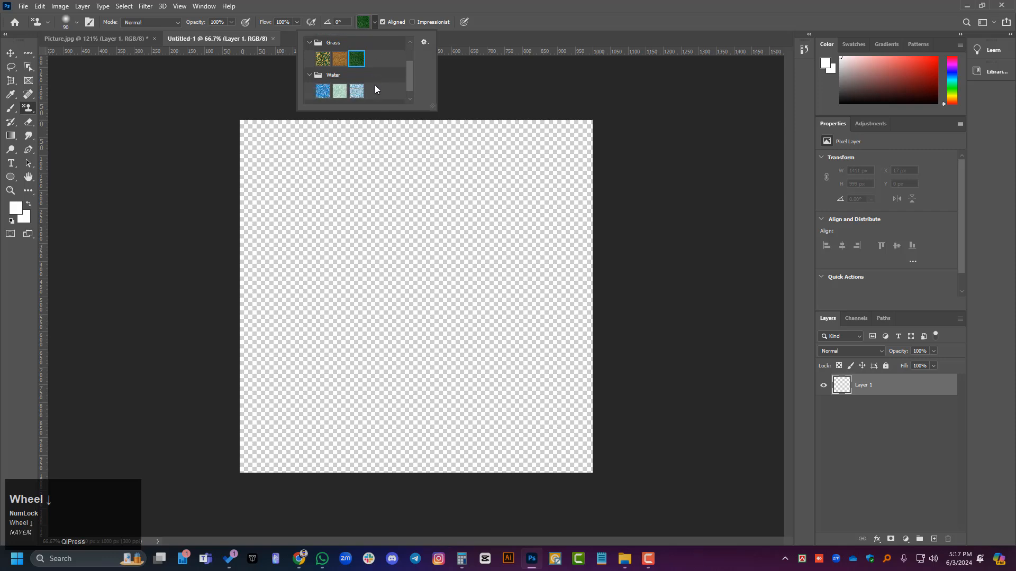
{"action": "left_click", "coordinate": [309, 97]}
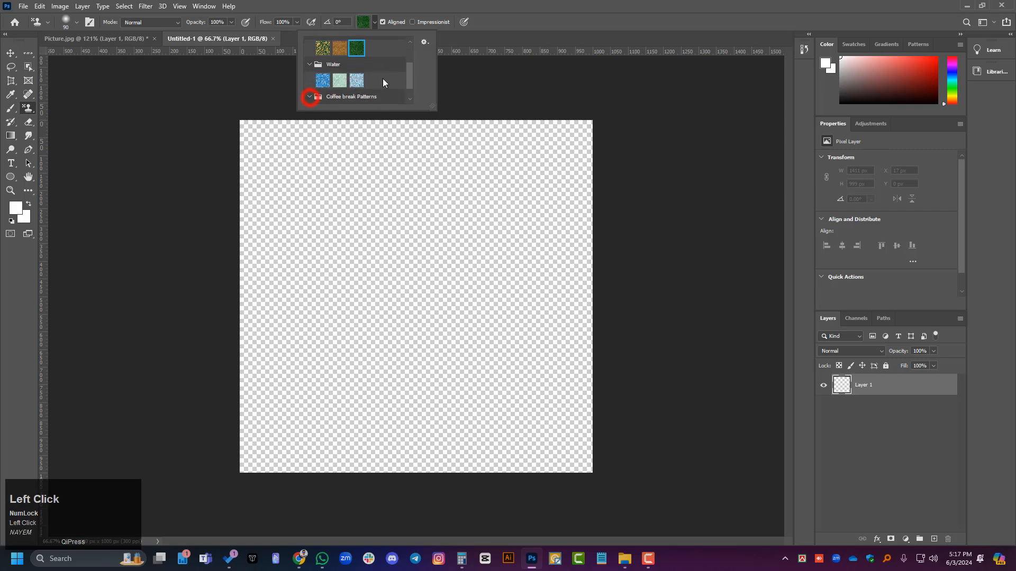
{"action": "scroll", "coordinate": [383, 79], "scroll_direction": "down", "scroll_amount": 1}
{"action": "left_click", "coordinate": [127, 40]}
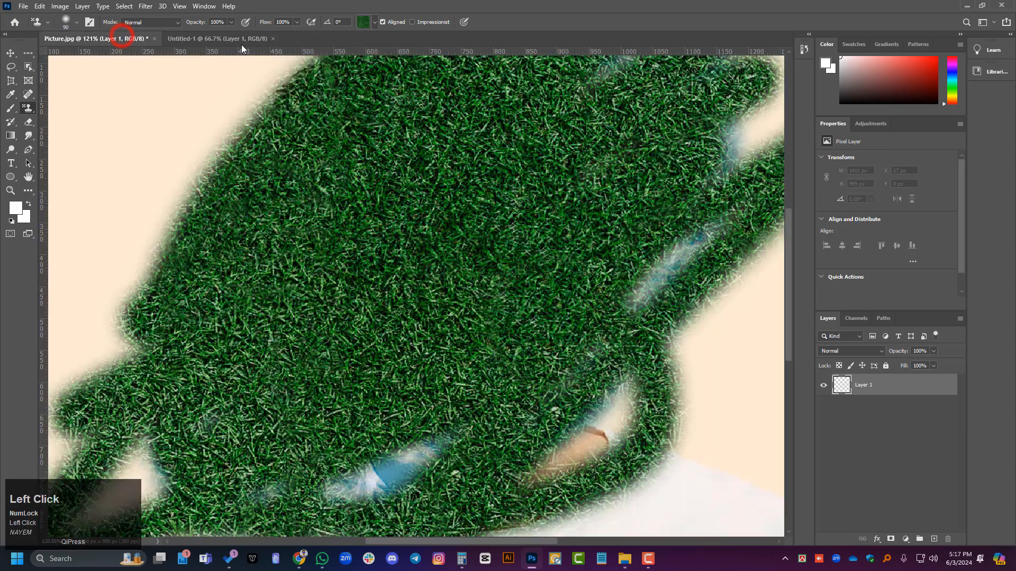
{"action": "left_click", "coordinate": [273, 38]}
Step: Paint the dark brown plaid from Coffee break Patterns over the upper part of the grass on Layer 1, and switch to the Move tool
{"action": "left_click", "coordinate": [372, 21]}
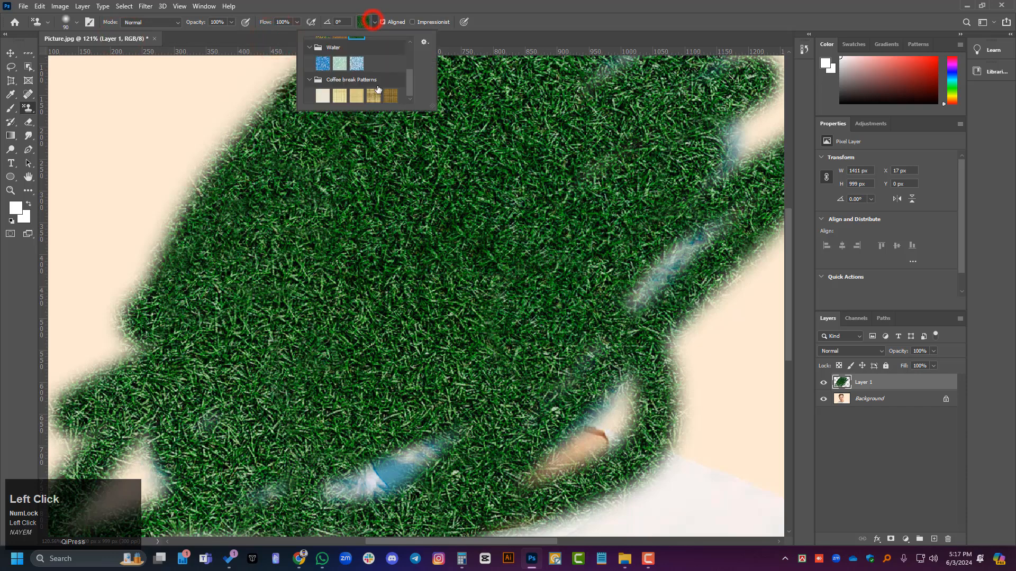
{"action": "scroll", "coordinate": [378, 90], "scroll_direction": "down", "scroll_amount": 2}
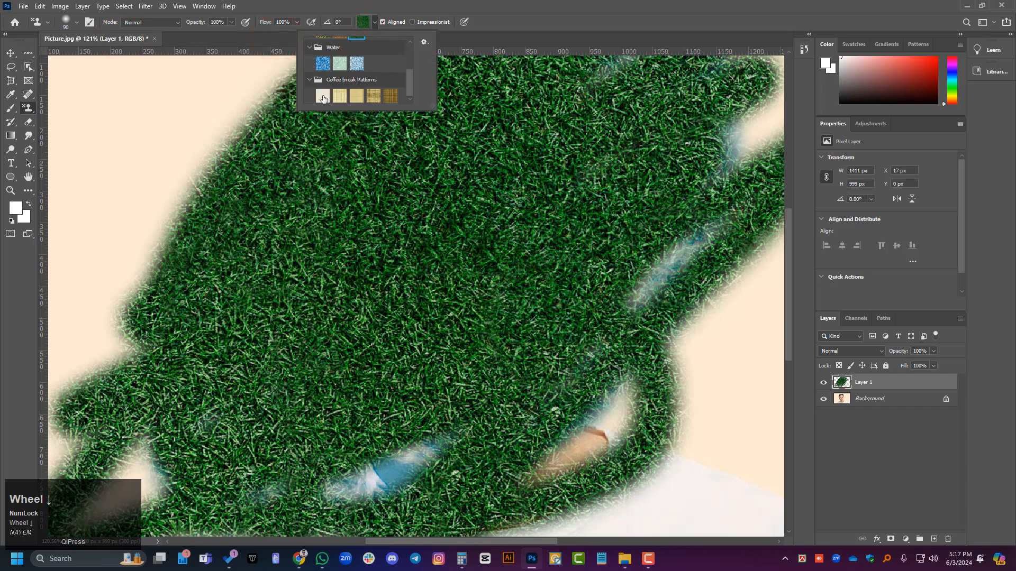
{"action": "left_click", "coordinate": [390, 96]}
{"action": "mouse_move", "coordinate": [279, 211]}
{"action": "left_mouse_down"}
{"action": "mouse_move", "coordinate": [275, 286]}
{"action": "mouse_move", "coordinate": [434, 159]}
{"action": "mouse_move", "coordinate": [529, 133]}
{"action": "mouse_move", "coordinate": [362, 156]}
{"action": "mouse_move", "coordinate": [212, 193]}
{"action": "mouse_move", "coordinate": [121, 359]}
{"action": "mouse_move", "coordinate": [307, 347]}
{"action": "left_mouse_up"}
{"action": "scroll", "coordinate": [295, 264], "scroll_direction": "down", "scroll_amount": 6}
{"action": "left_click", "coordinate": [10, 52]}
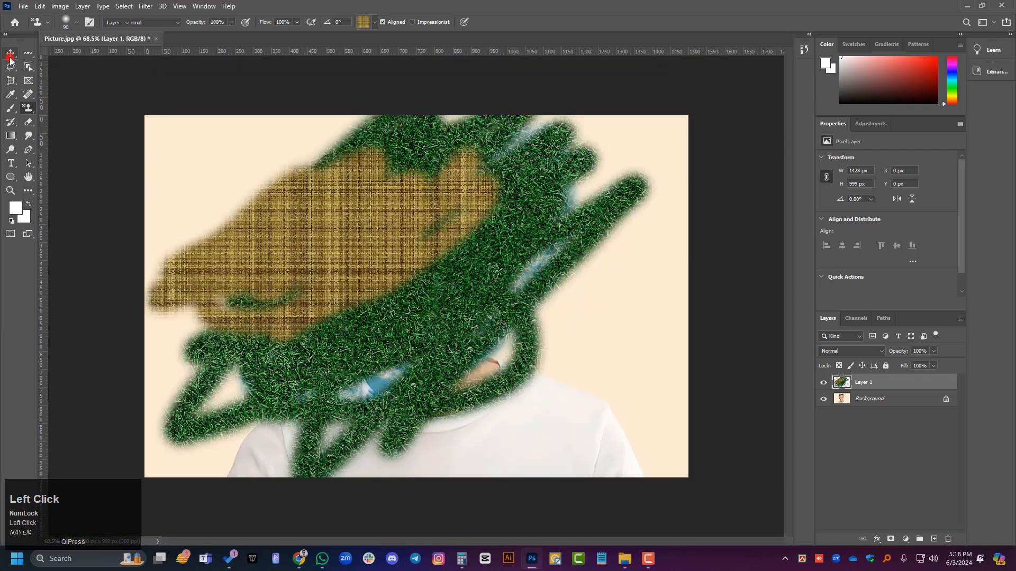